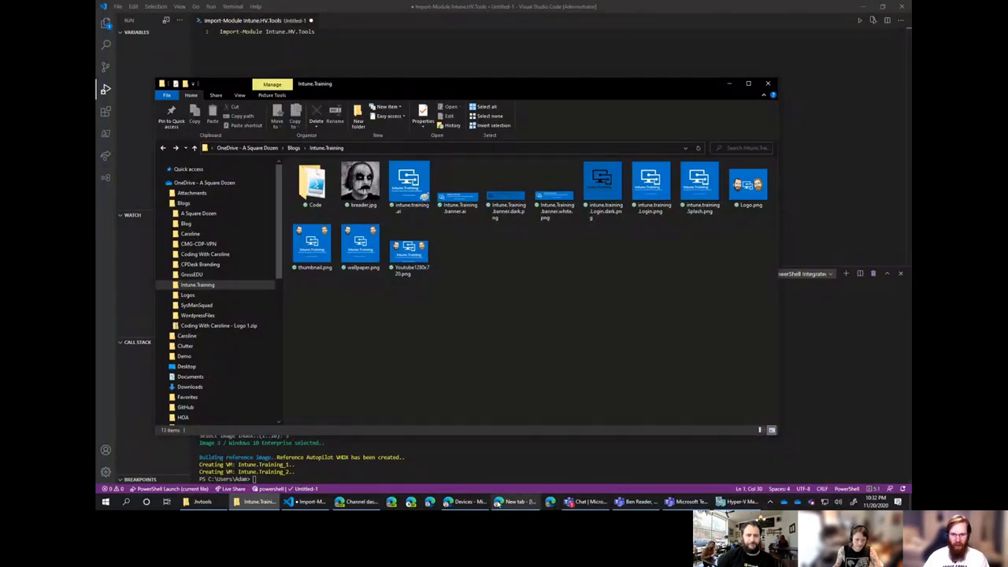
Go to portal.azure.com in the Edge InPrivate window to reach the Azure sign-in page.
click(518, 502)
click(587, 501)
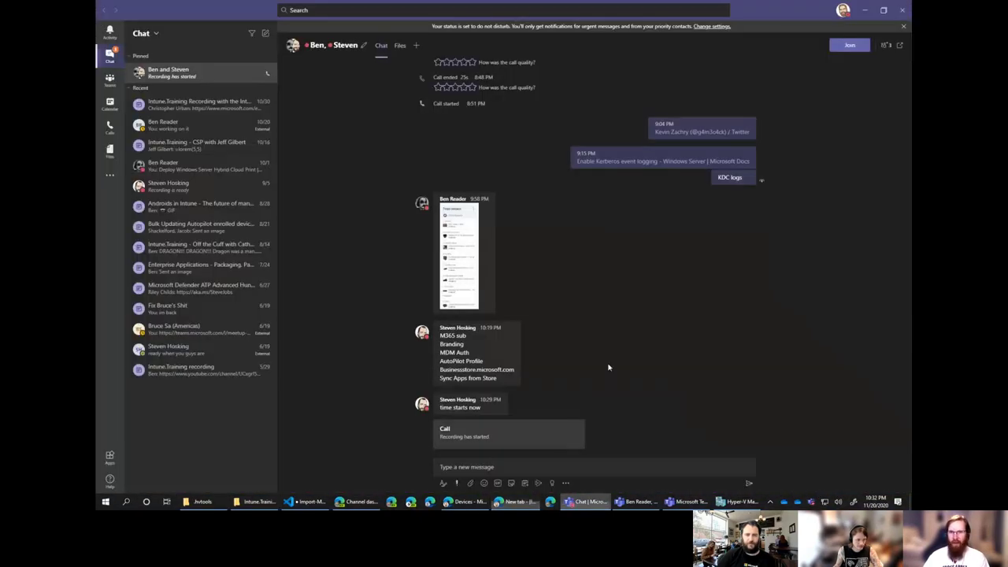
click(587, 502)
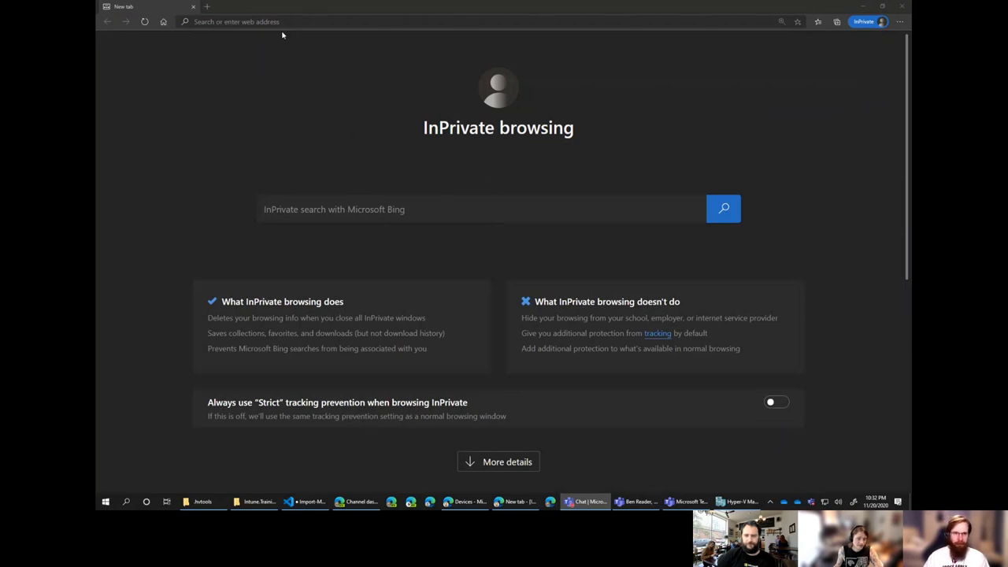
click(308, 22)
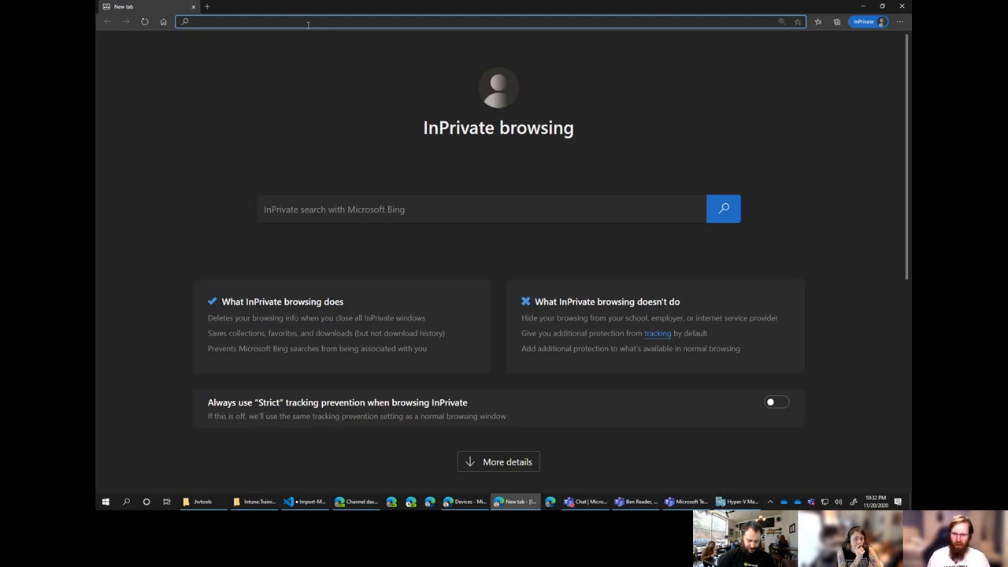
text(portal.azir)
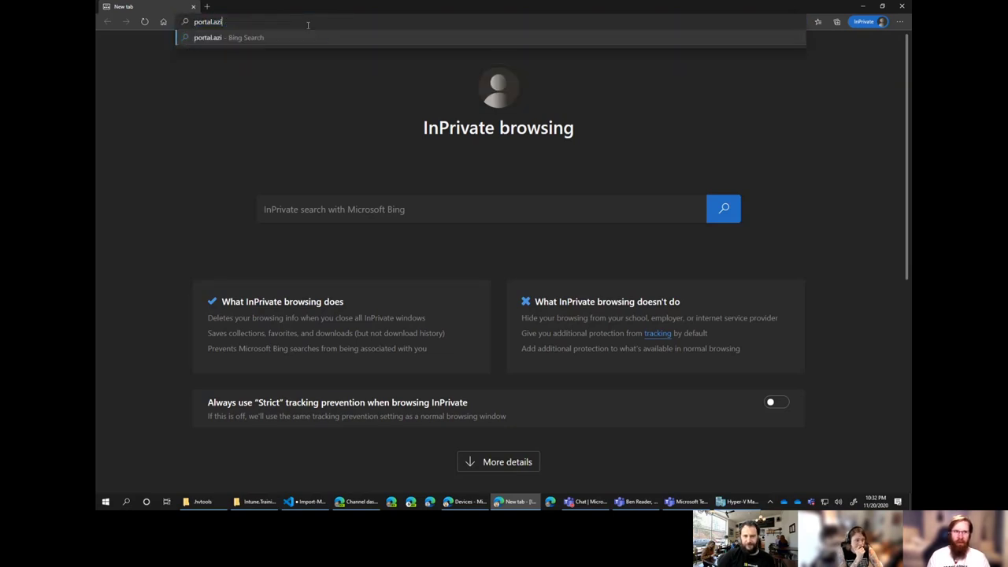
key(BackSpace)
key(BackSpace)
text(ure)
key(Return)
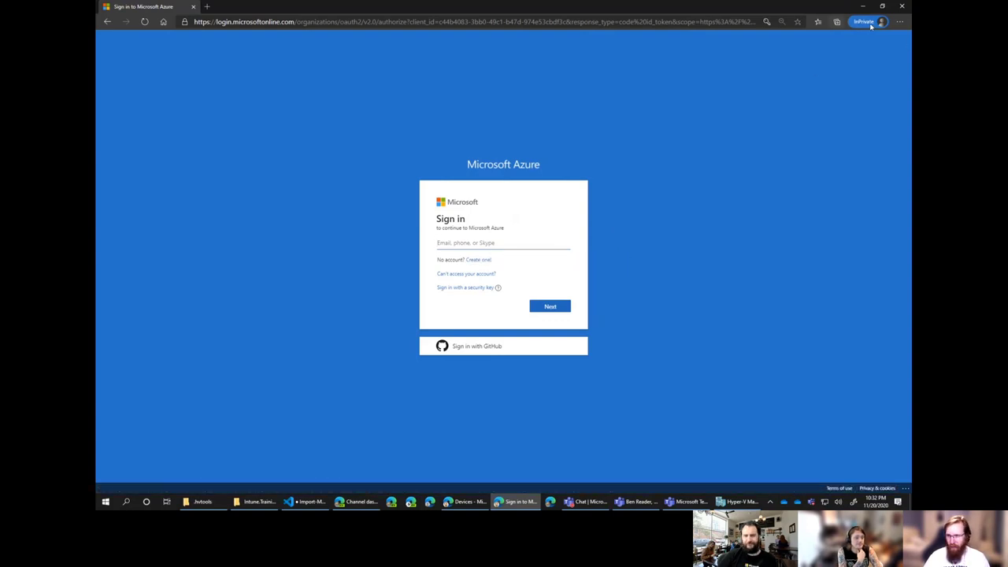
Zoom the browser page to 125%.
click(898, 24)
click(885, 79)
click(885, 80)
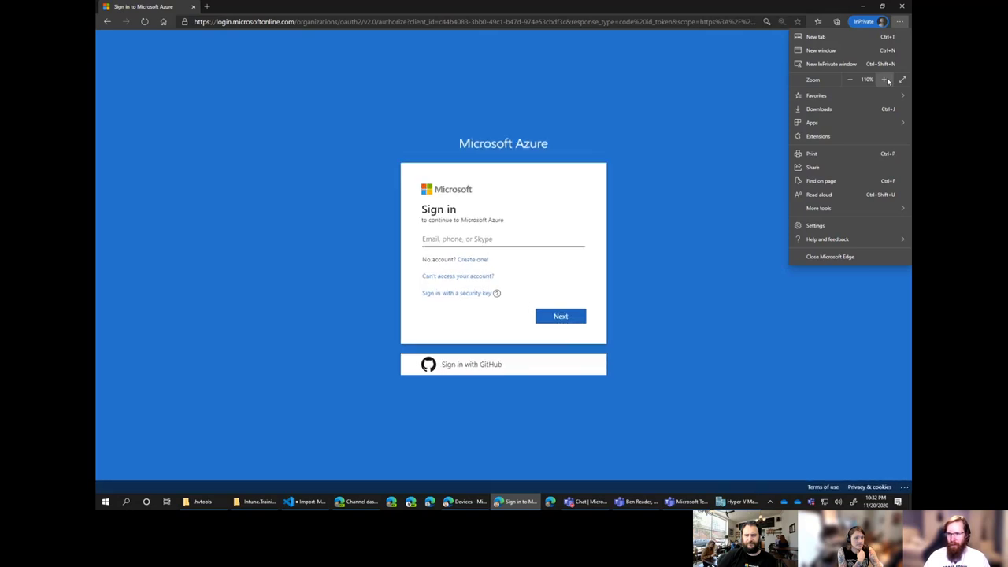
click(885, 79)
click(546, 239)
Start creating a new Microsoft account with a new email address.
click(518, 241)
click(546, 176)
click(472, 260)
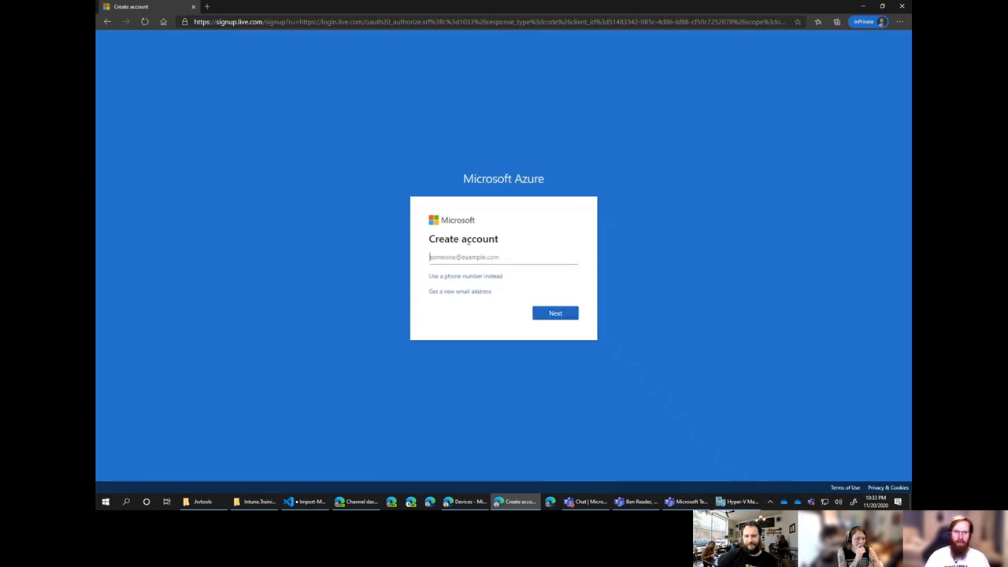
click(458, 291)
Enter the new account's email name on the outlook.com domain and submit it.
click(486, 253)
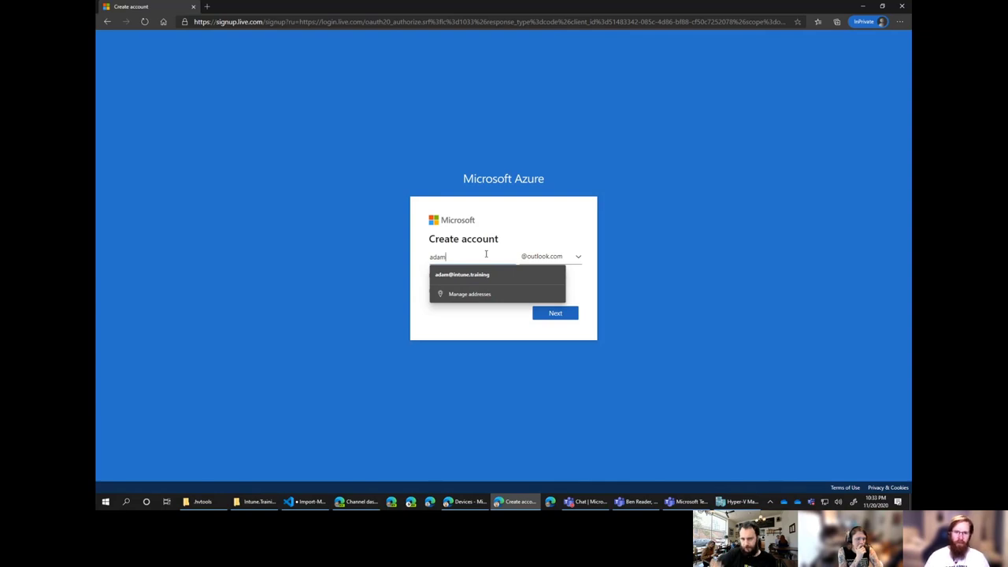
key(Down)
key(Escape)
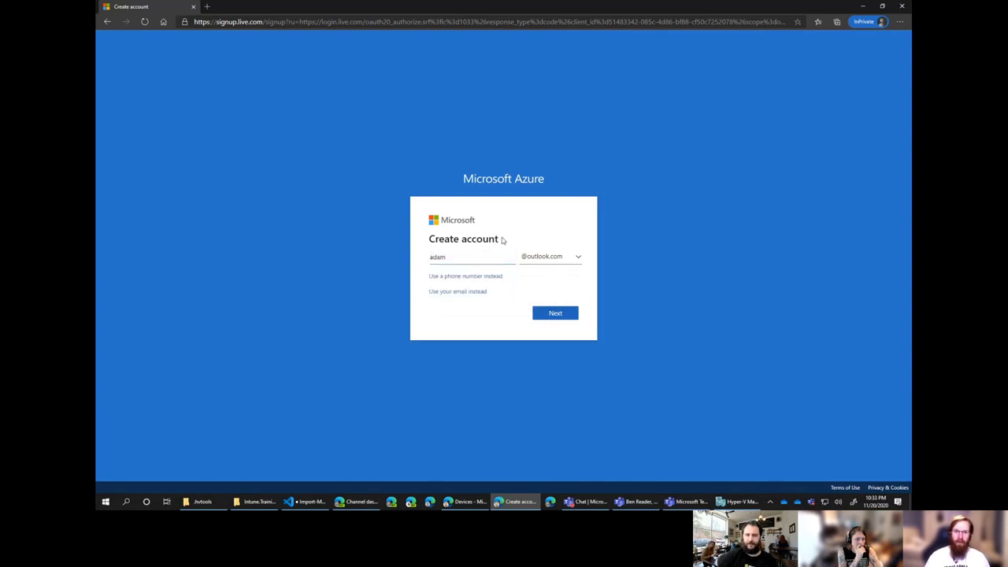
click(479, 257)
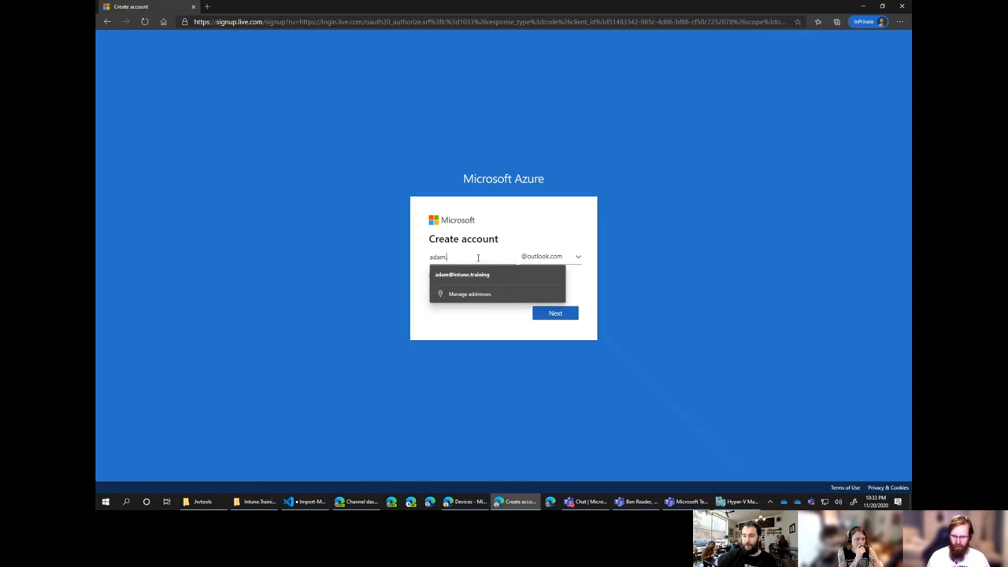
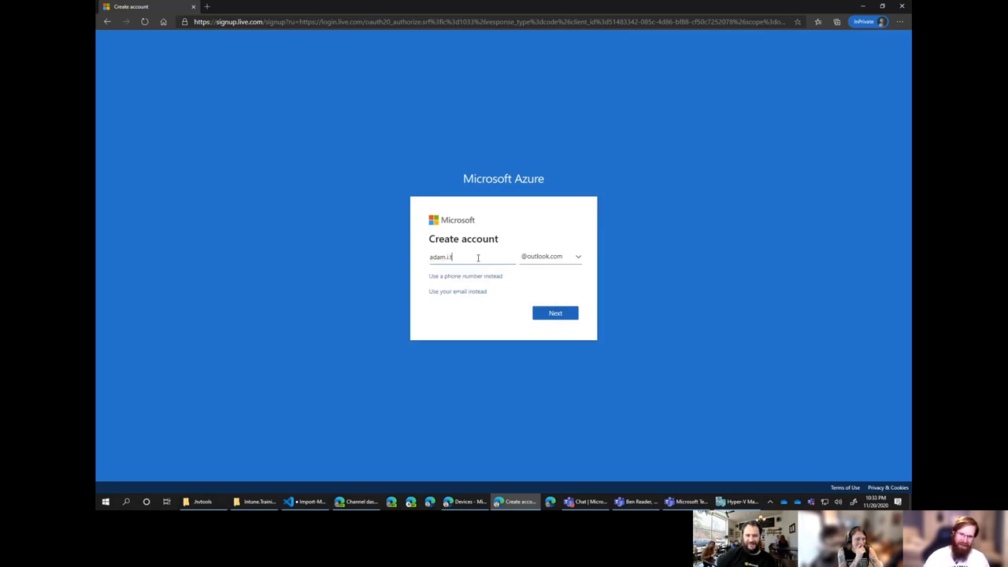
click(579, 259)
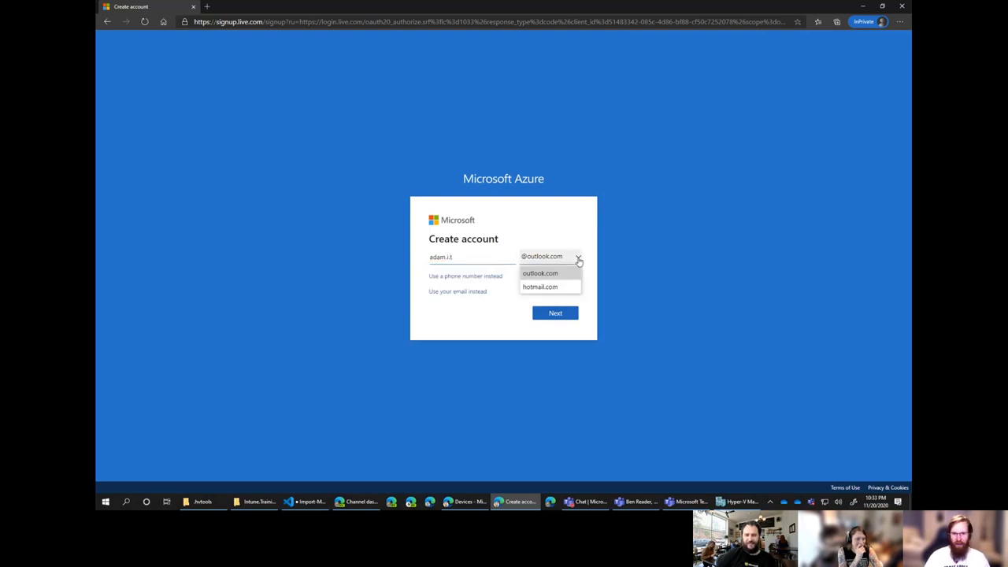
click(574, 274)
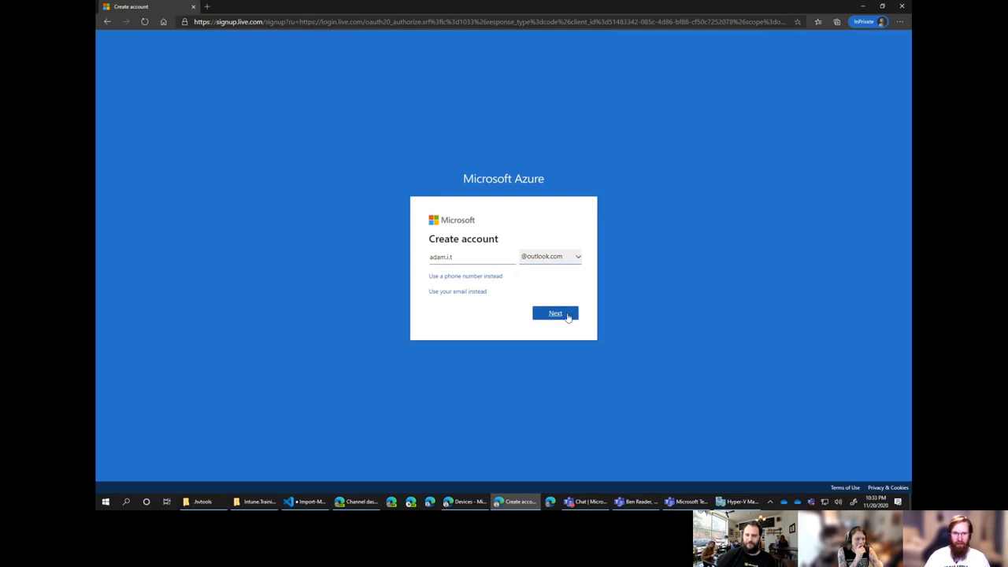
click(567, 315)
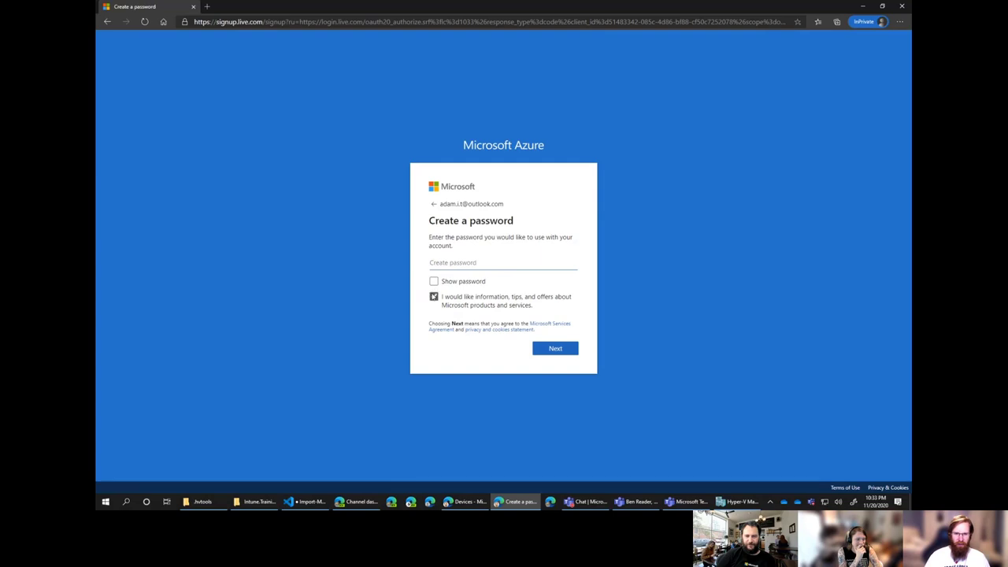
Enter the account password and opt out of Microsoft marketing offers.
click(433, 297)
text(P)
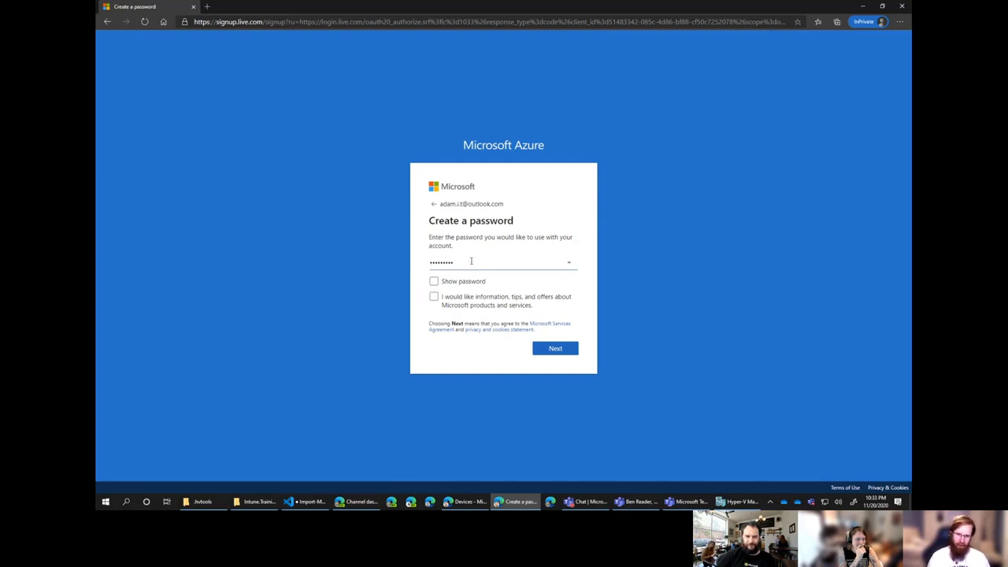
key(Return)
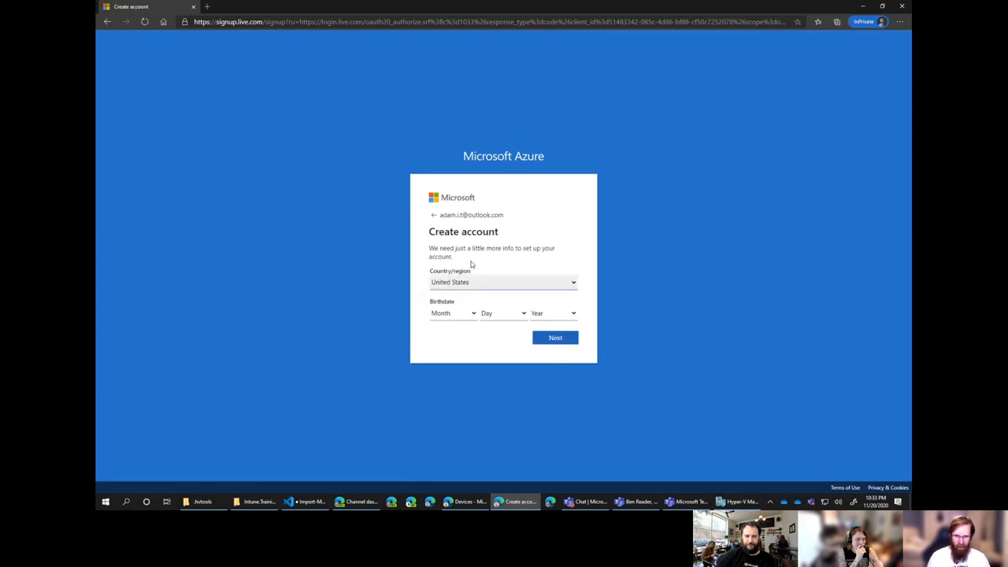
Set the birthdate to January 1, 1907 and submit it.
click(473, 317)
key(Down)
key(Down)
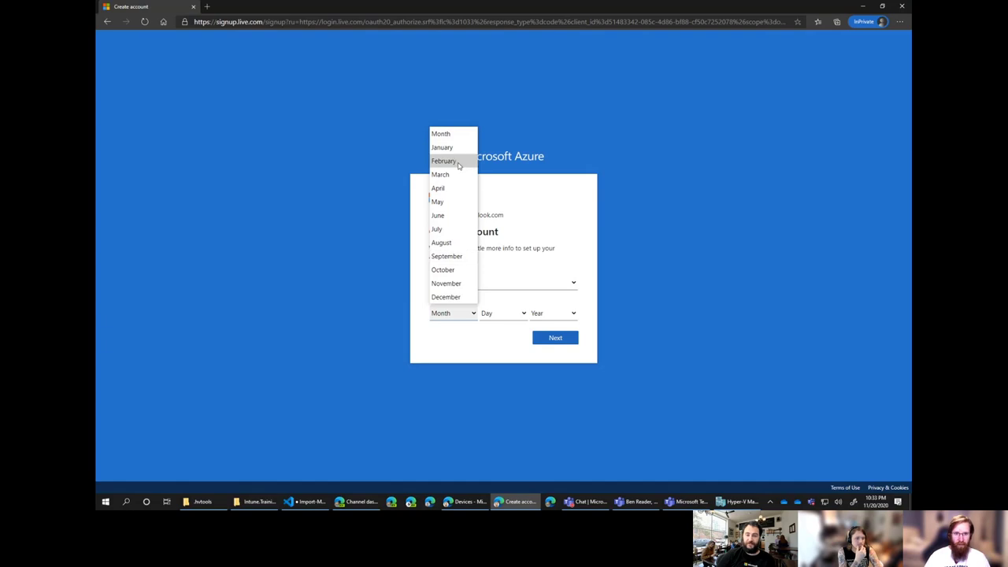
key(Up)
key(Return)
click(492, 313)
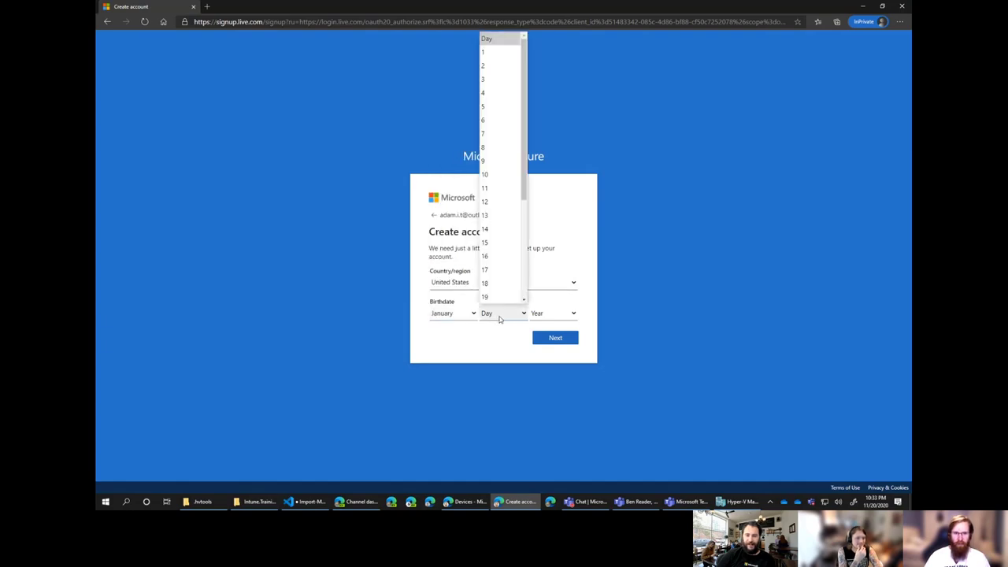
click(490, 53)
click(550, 315)
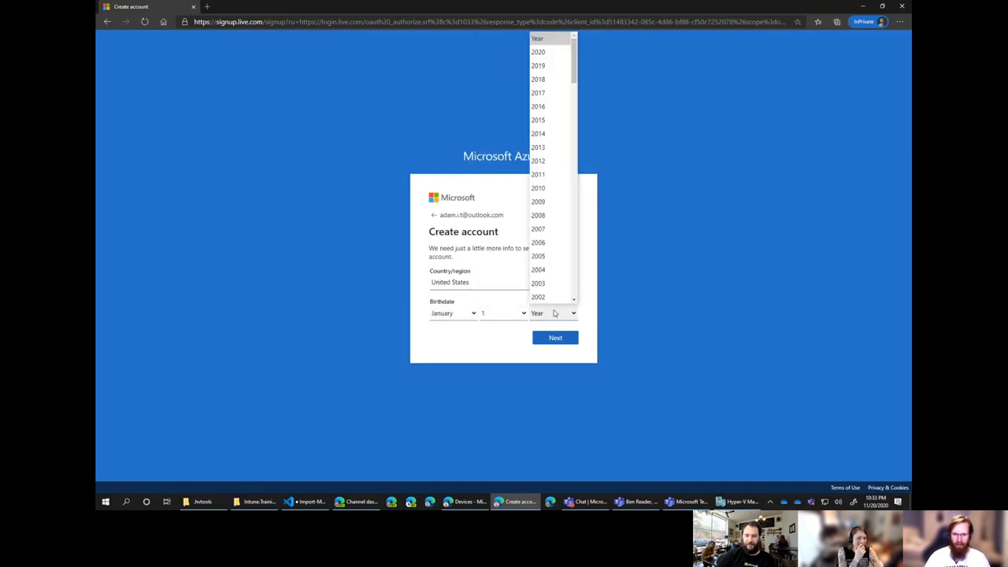
scroll(559, 290, down, 20)
click(556, 270)
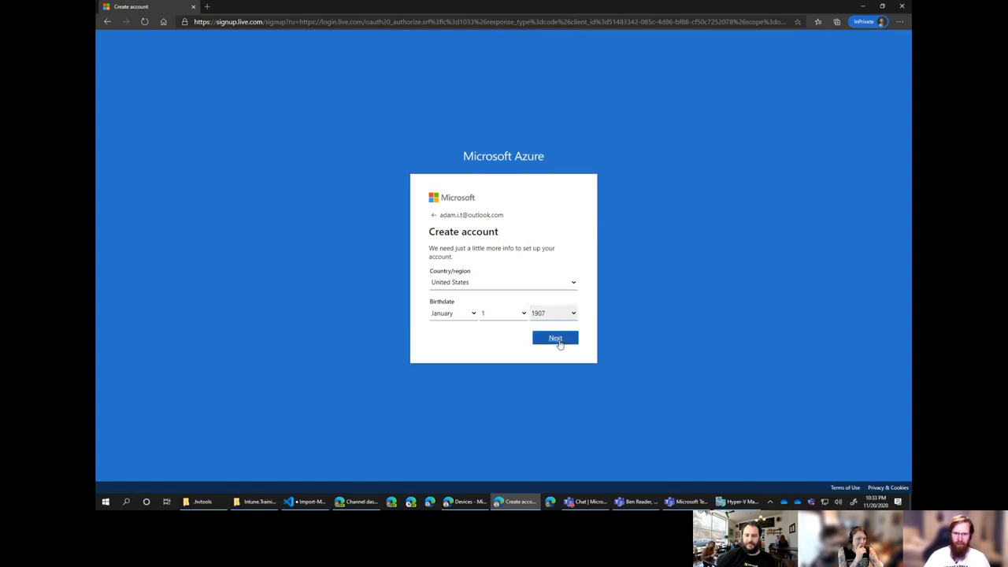
click(556, 338)
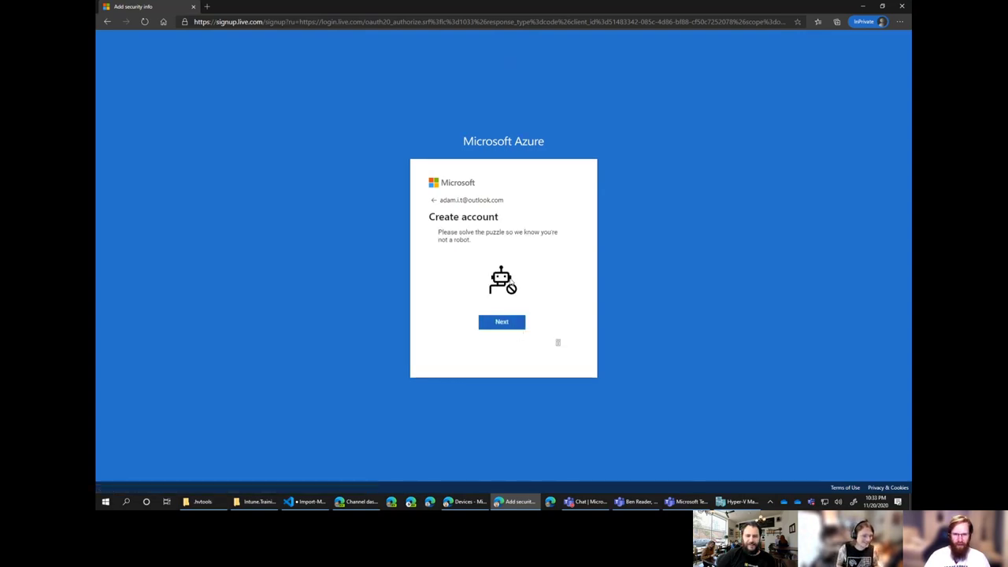
Solve the image puzzle by rotating the animal upright.
click(508, 329)
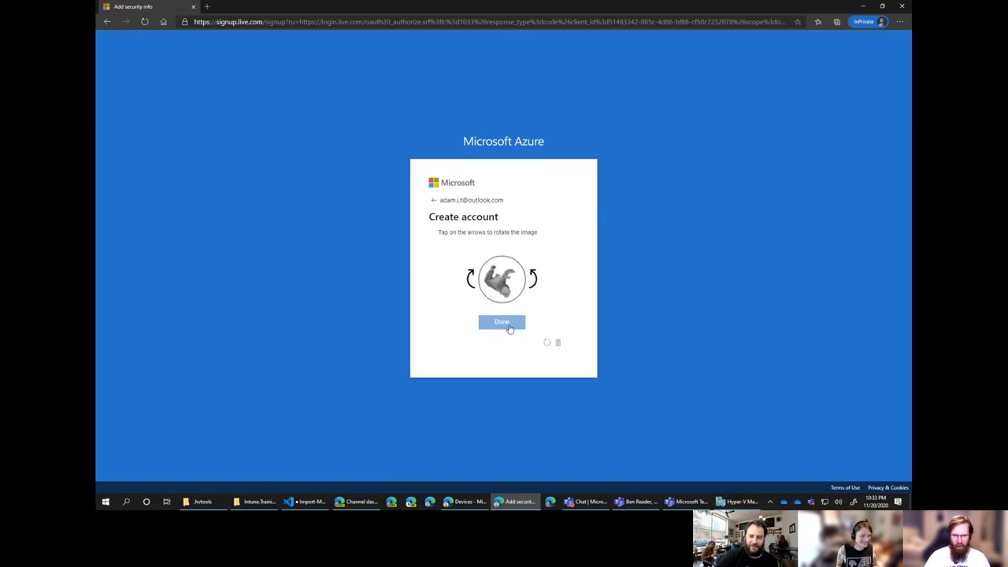
click(533, 276)
click(534, 275)
click(534, 276)
click(534, 275)
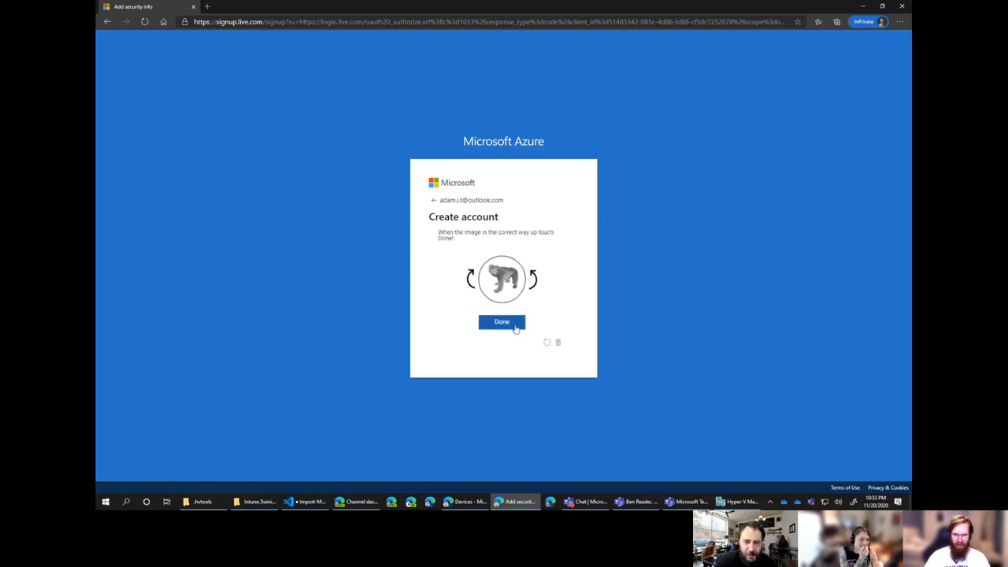
click(516, 328)
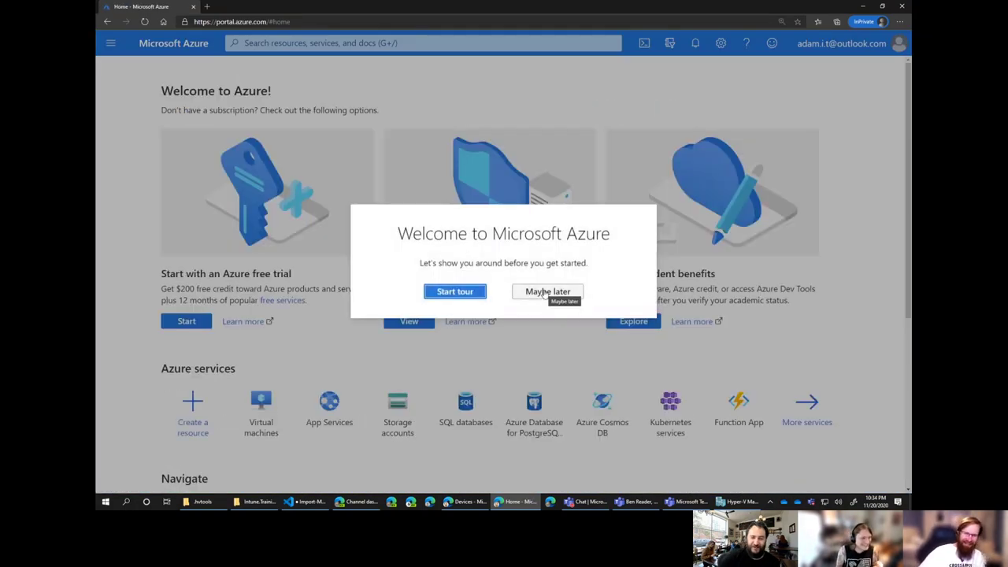
Choose Maybe later on the welcome tour and view Azure Active Directory.
click(545, 292)
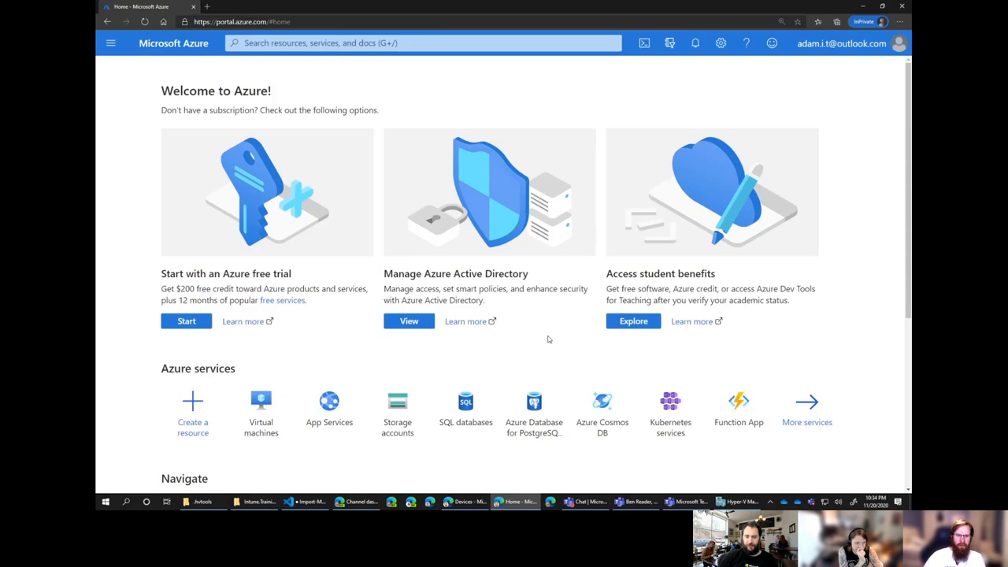
click(418, 324)
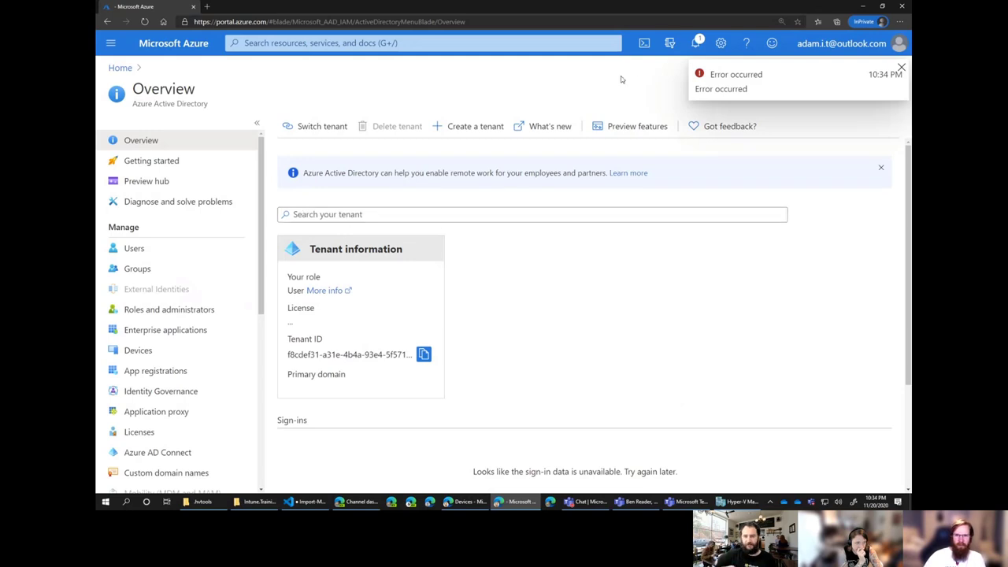
Create a tenant named Intern.Training with initial domain name InternTraining.
click(475, 128)
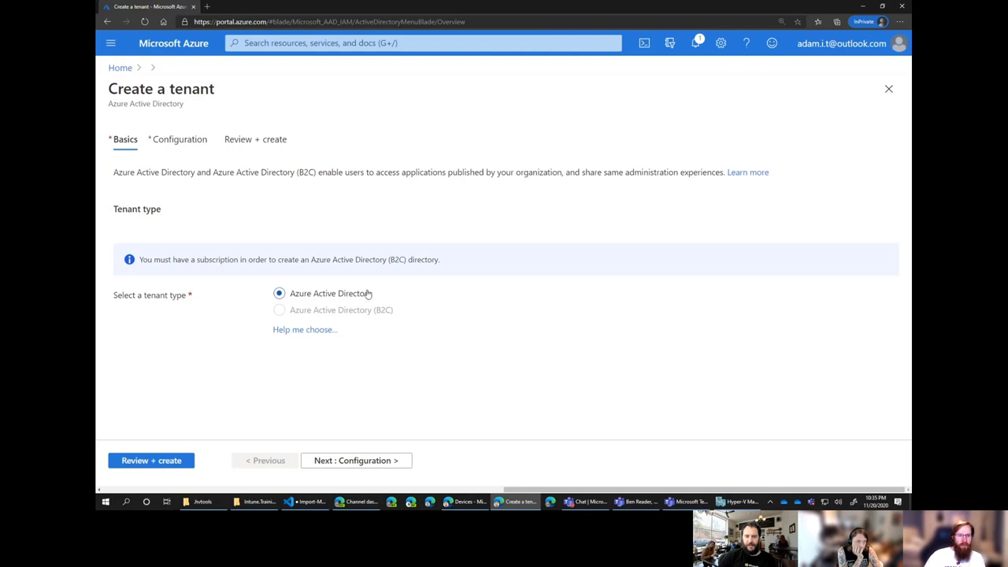
click(391, 462)
click(389, 225)
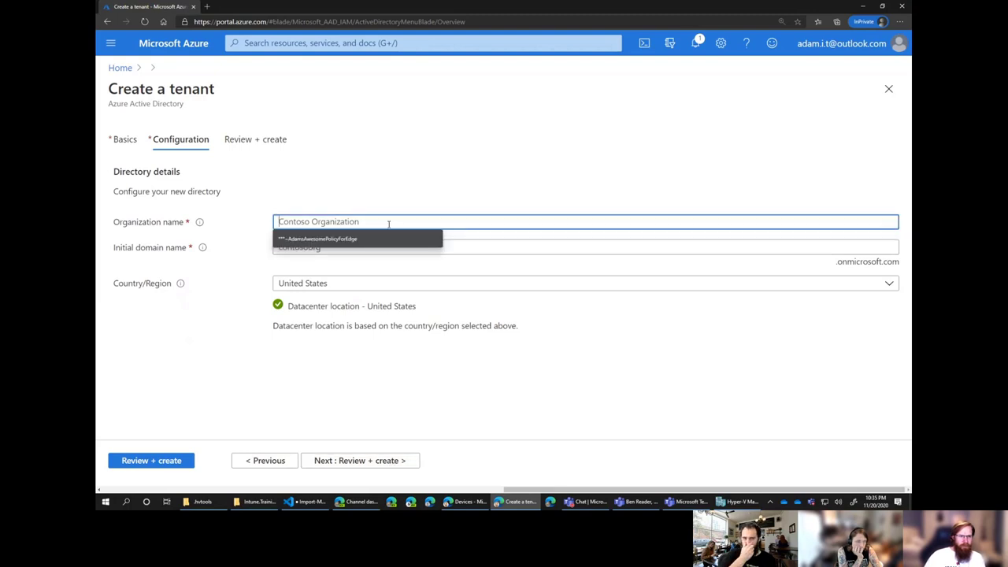
text(Intern.Training)
key(ctrl+a)
key(ctrl+c)
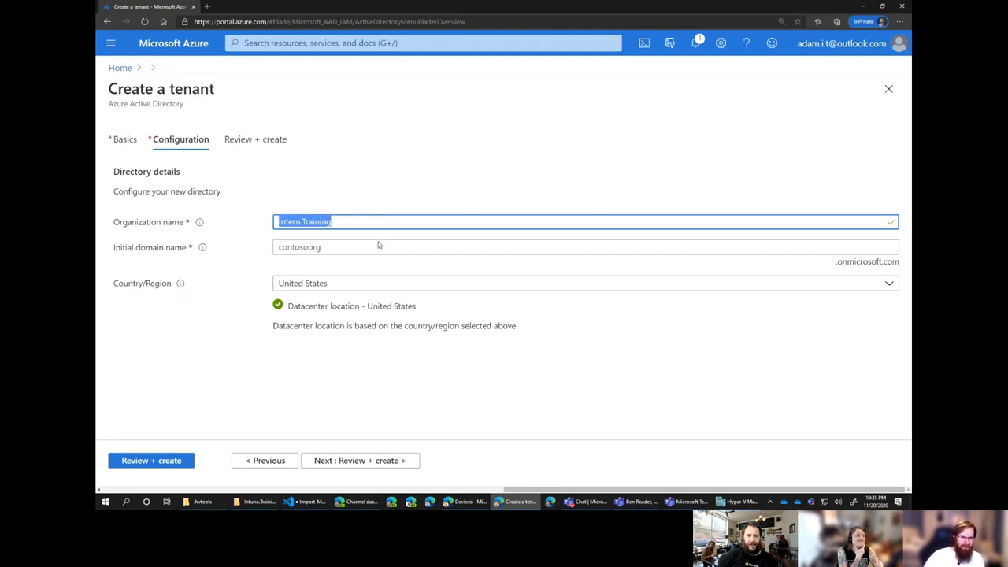
click(373, 247)
key(ctrl+v)
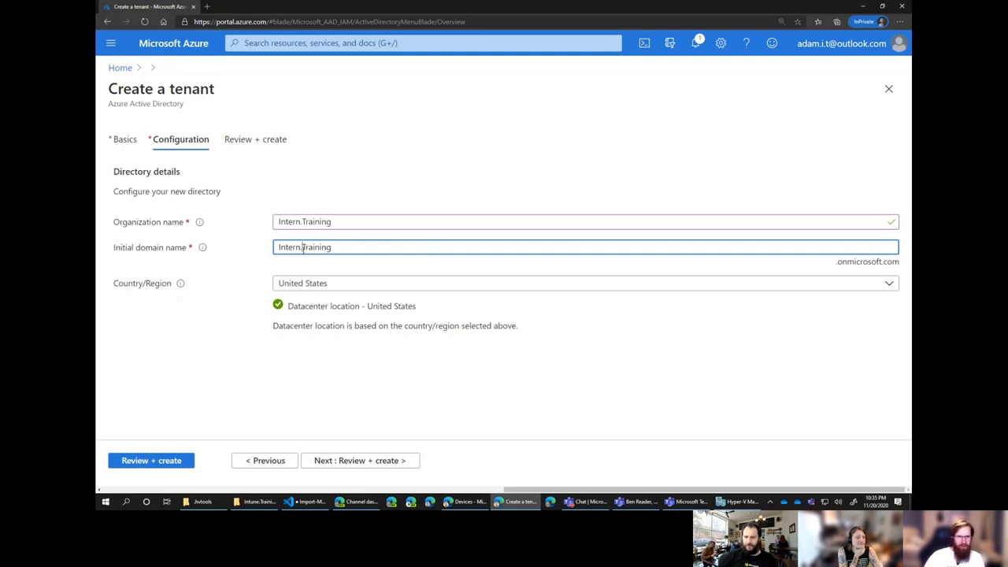
key(BackSpace)
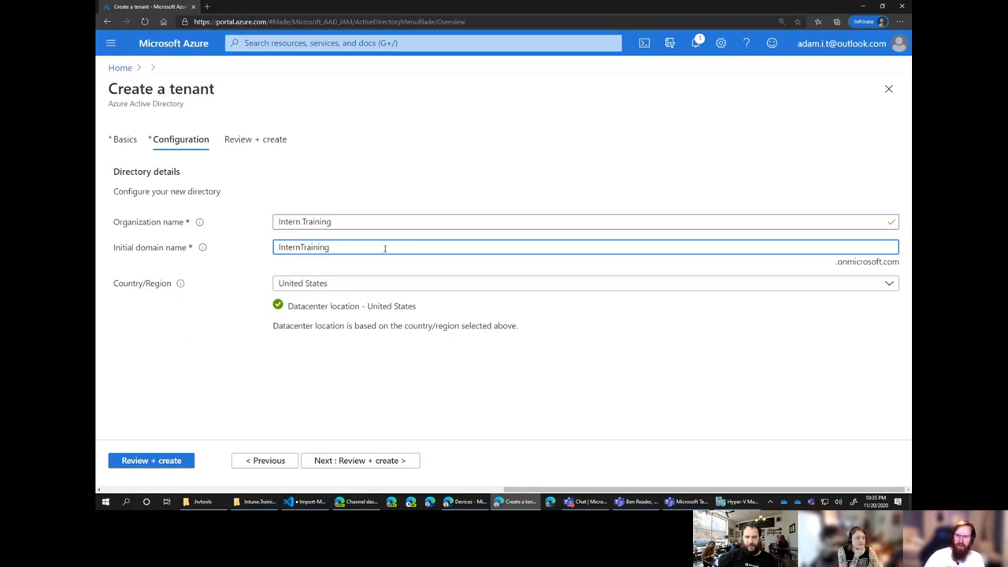
Check InternTraining.onmicrosoft.com on the Review + create summary.
click(374, 465)
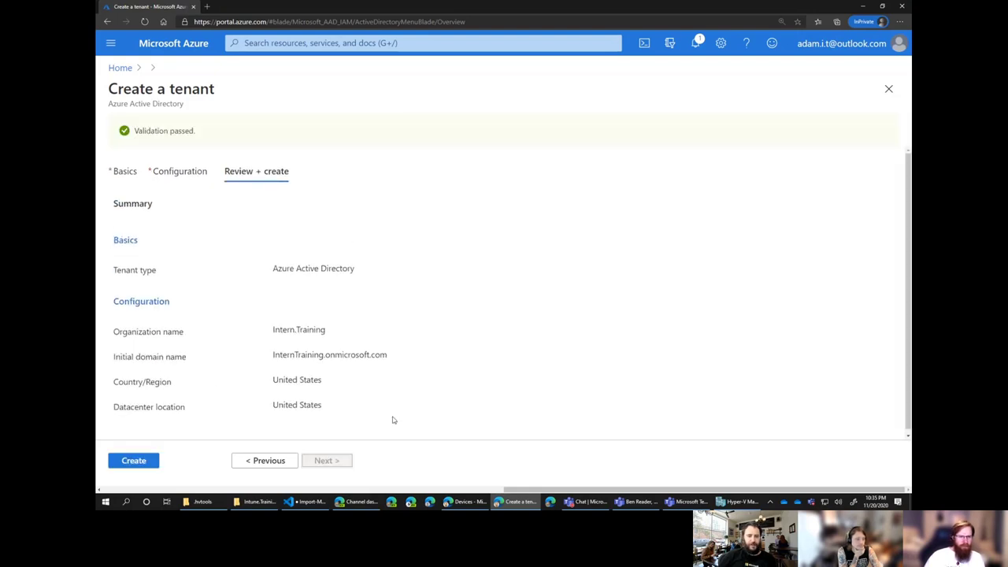
drag(270, 356, 394, 359)
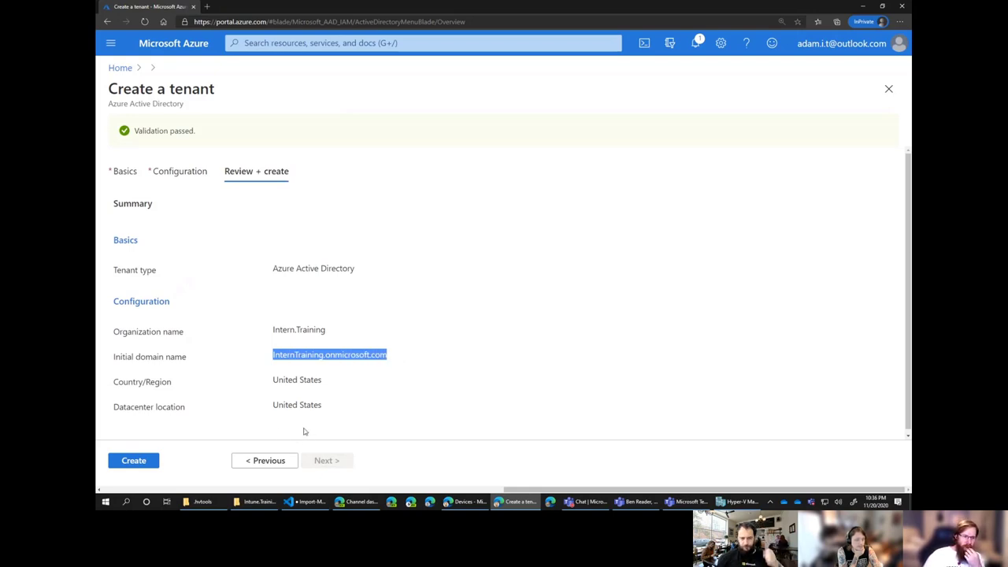
click(219, 426)
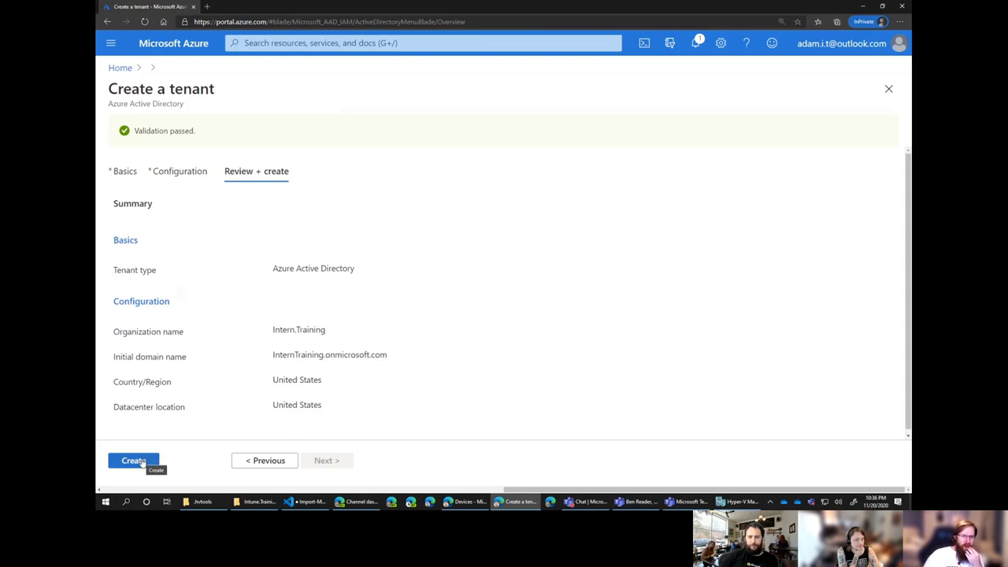
Create the tenant, clear the old error notification, and check Notifications for success.
click(140, 463)
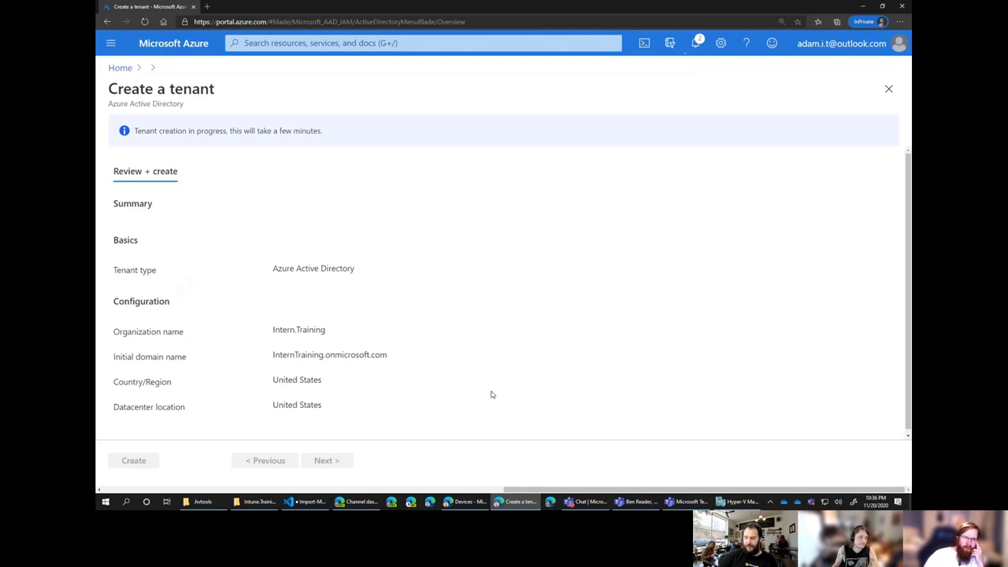
click(695, 44)
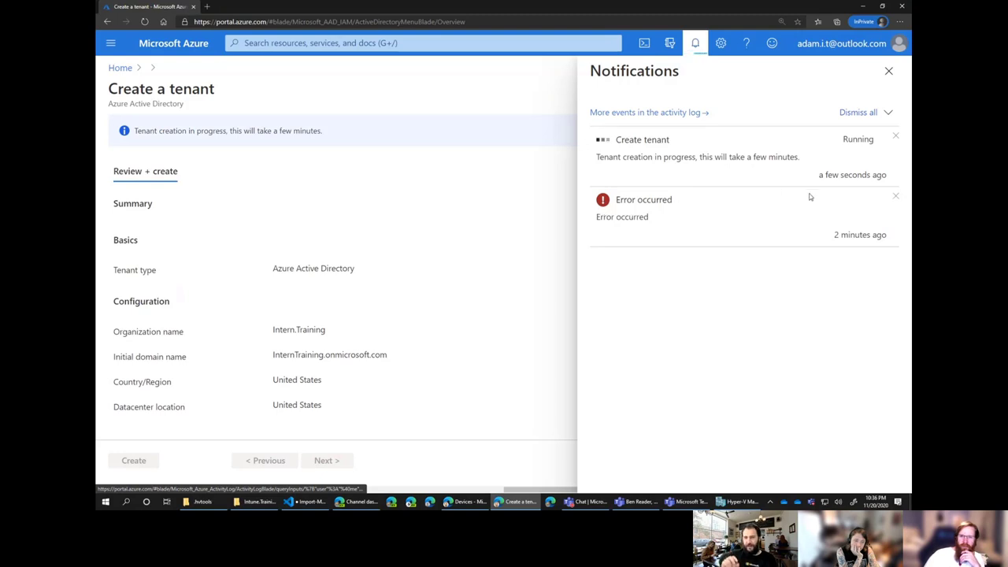
click(897, 197)
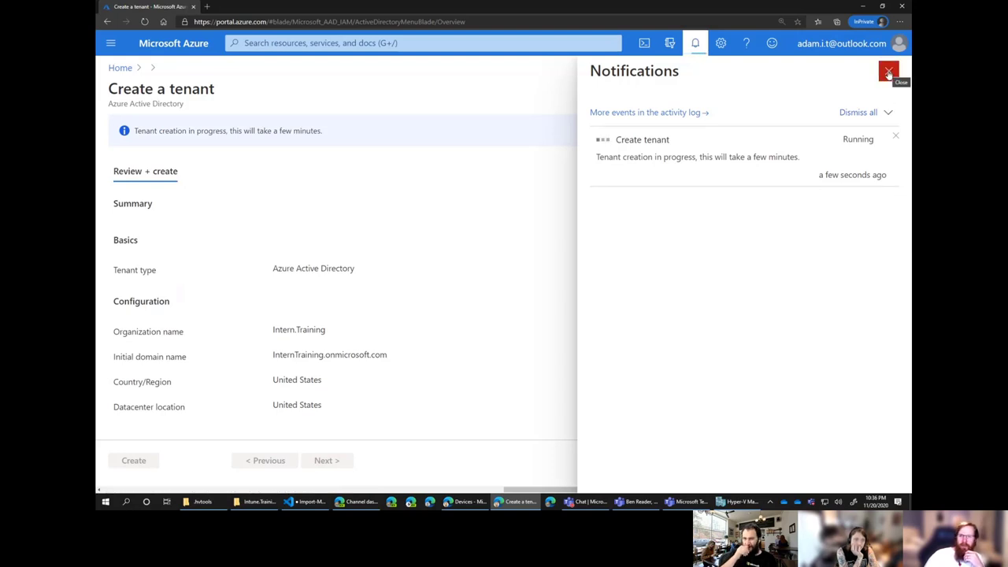
click(888, 72)
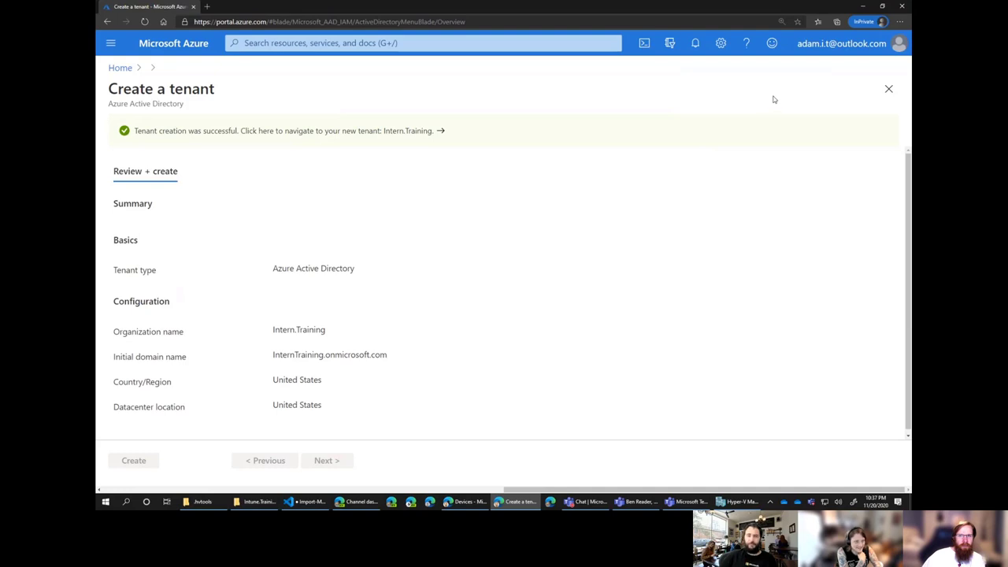
click(694, 43)
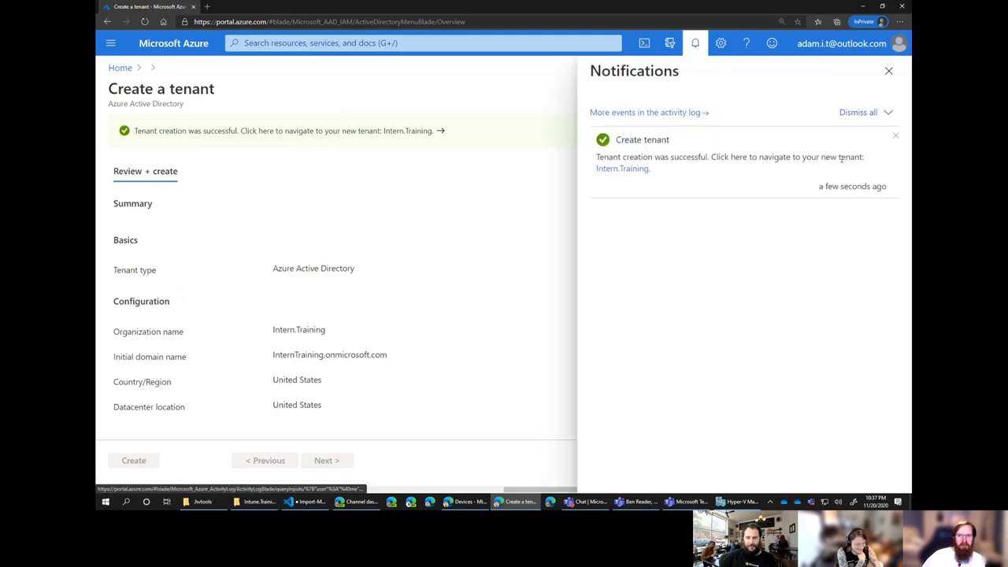
Open the Intern.Training tenant from the notification and show its Users list.
click(622, 168)
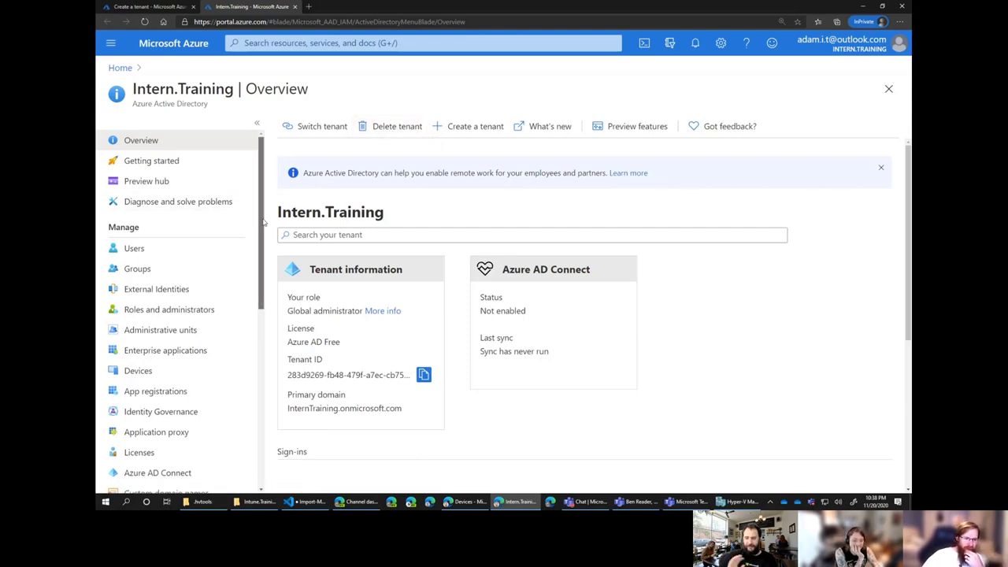
scroll(264, 222, down, 1)
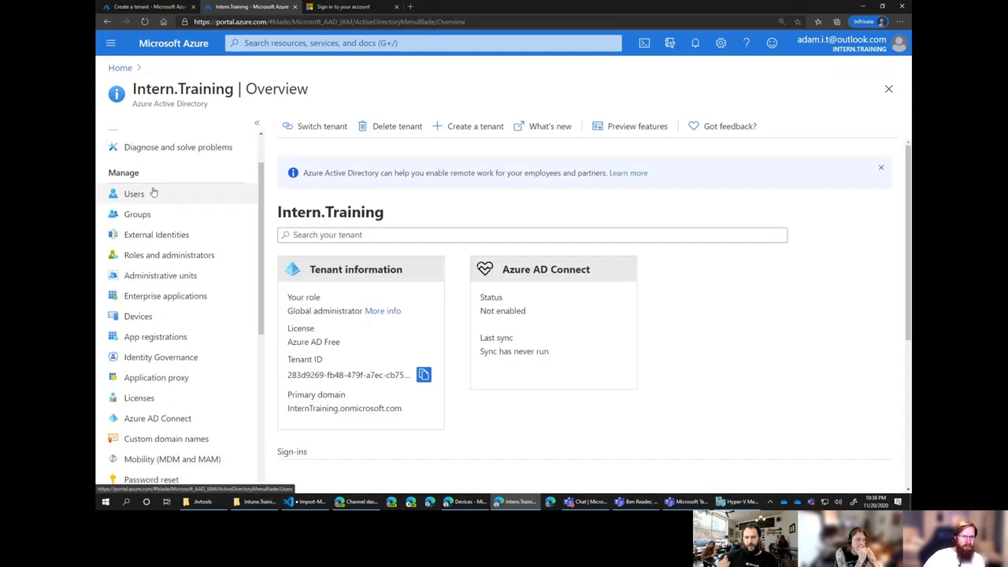
click(153, 194)
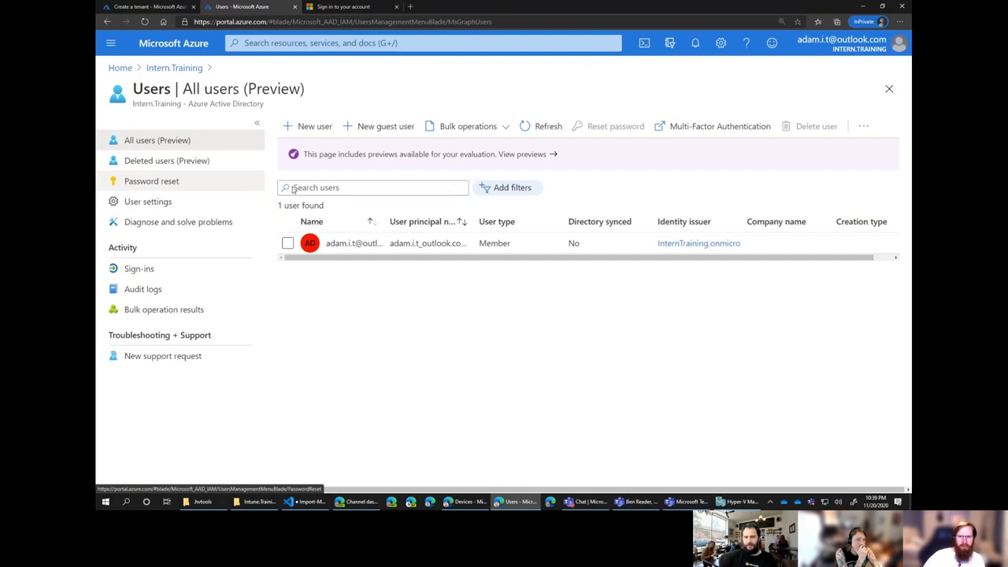
Start a new user and enter the user name, display name, and last name.
click(315, 126)
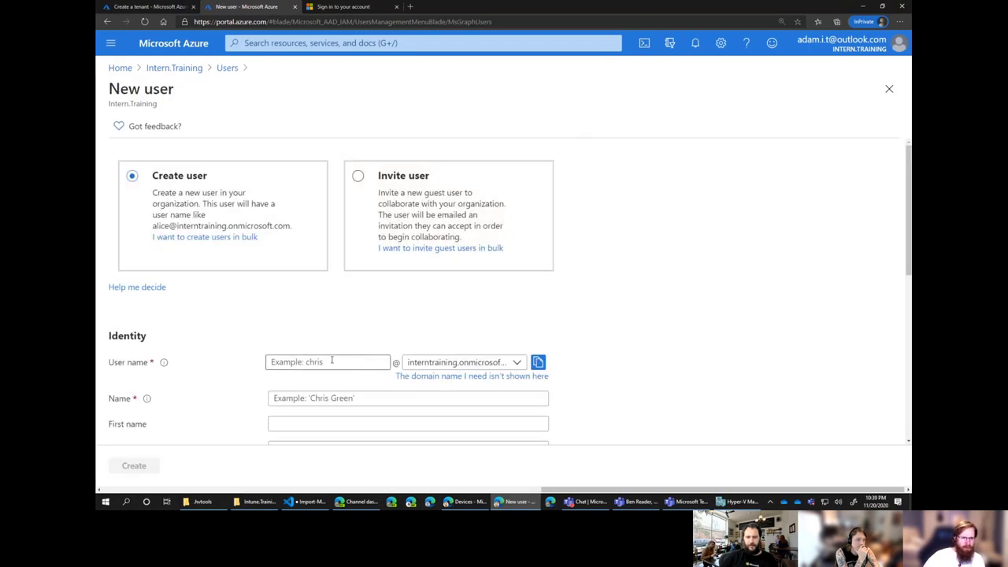
scroll(329, 347, down, 1)
click(328, 272)
text(adam)
click(329, 306)
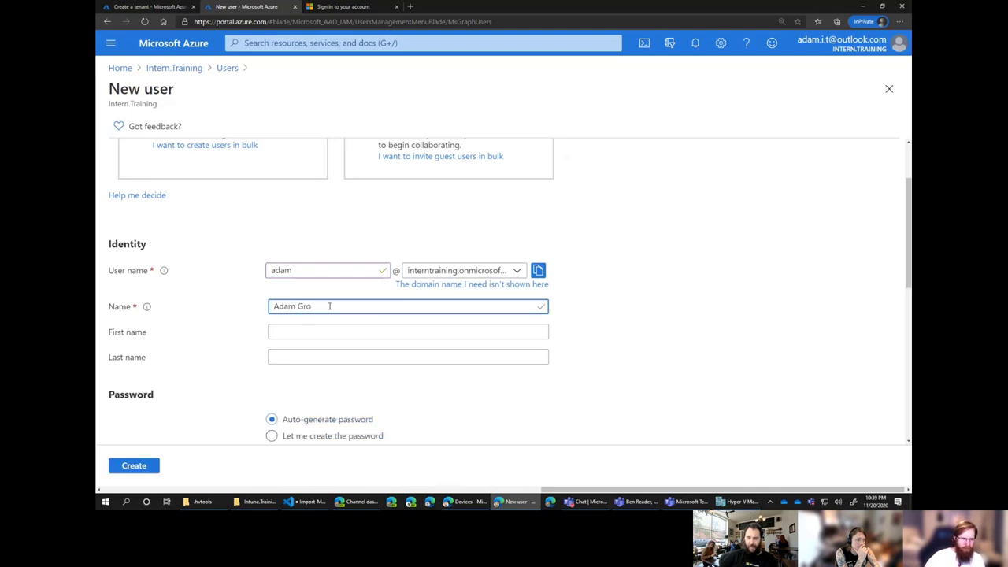
key(Tab)
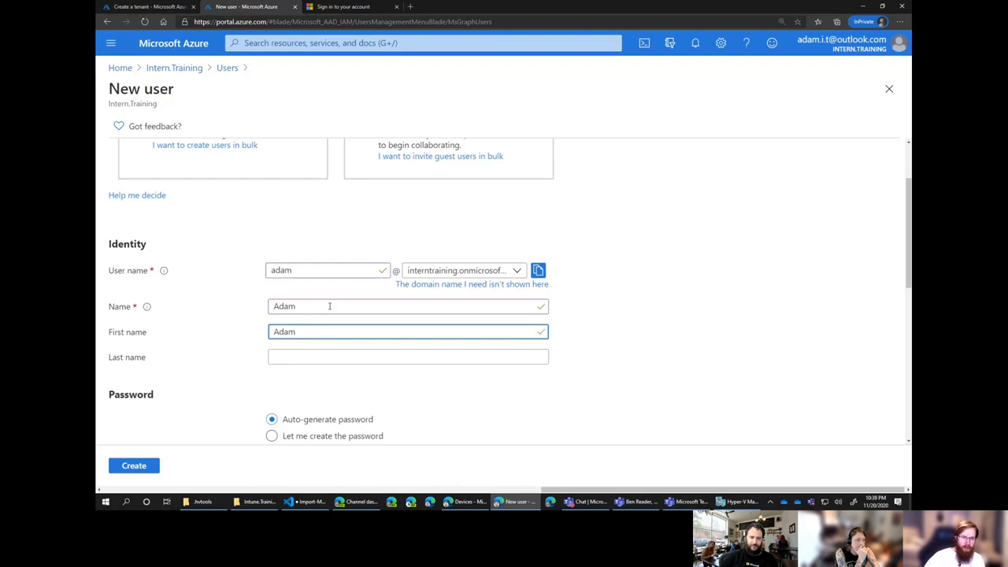
key(Tab)
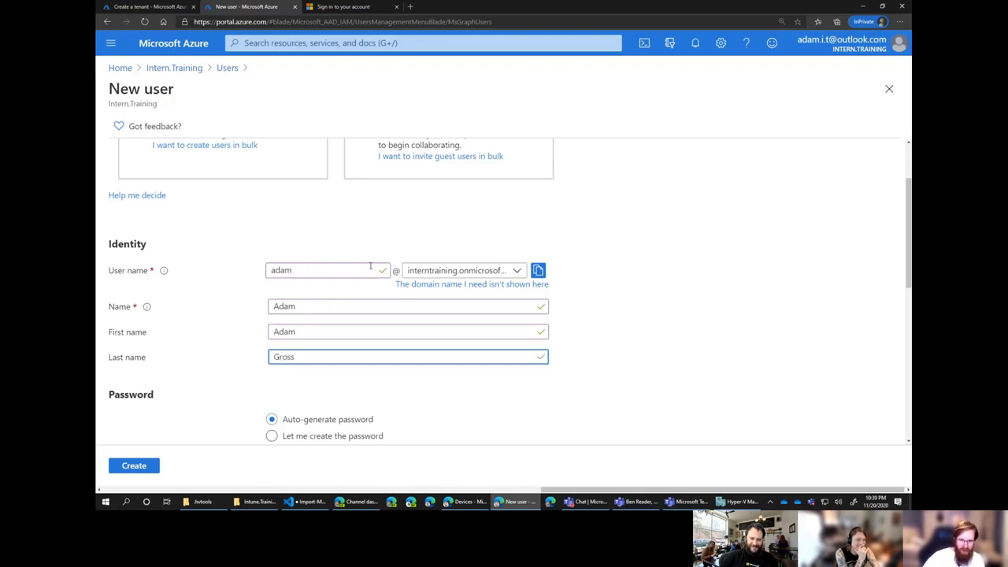
click(478, 272)
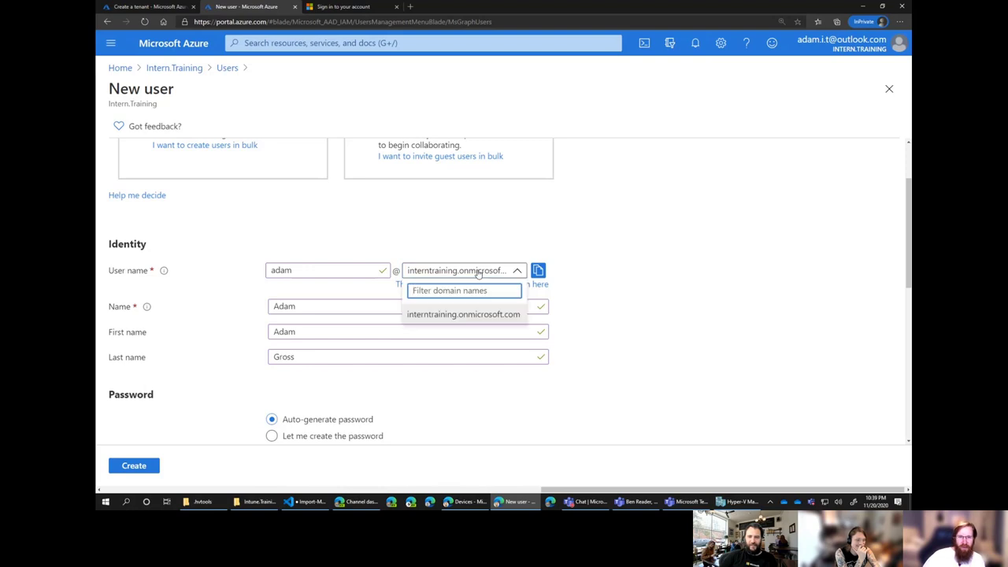
click(497, 250)
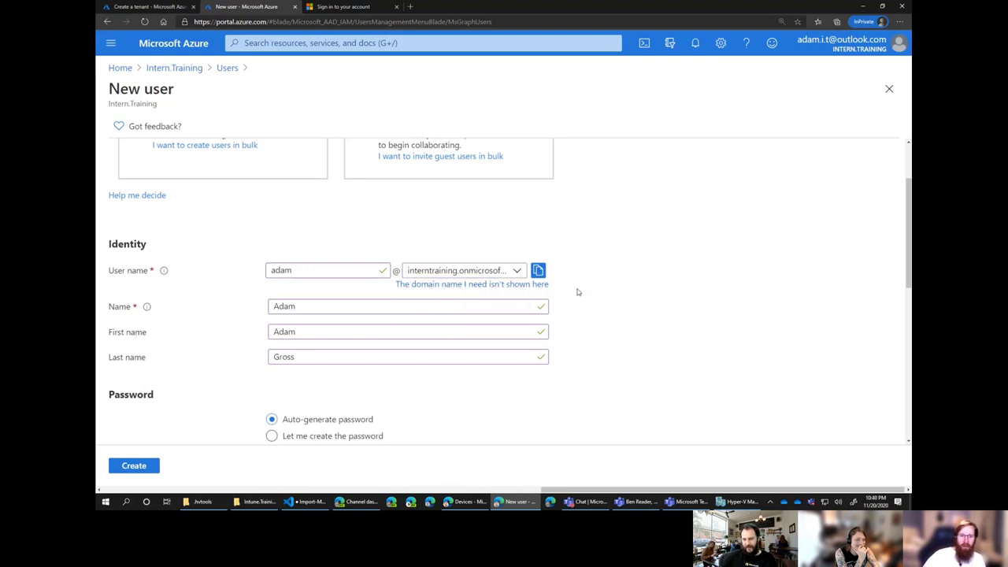
Choose Let me create the password and enter a custom initial password.
scroll(610, 316, down, 1)
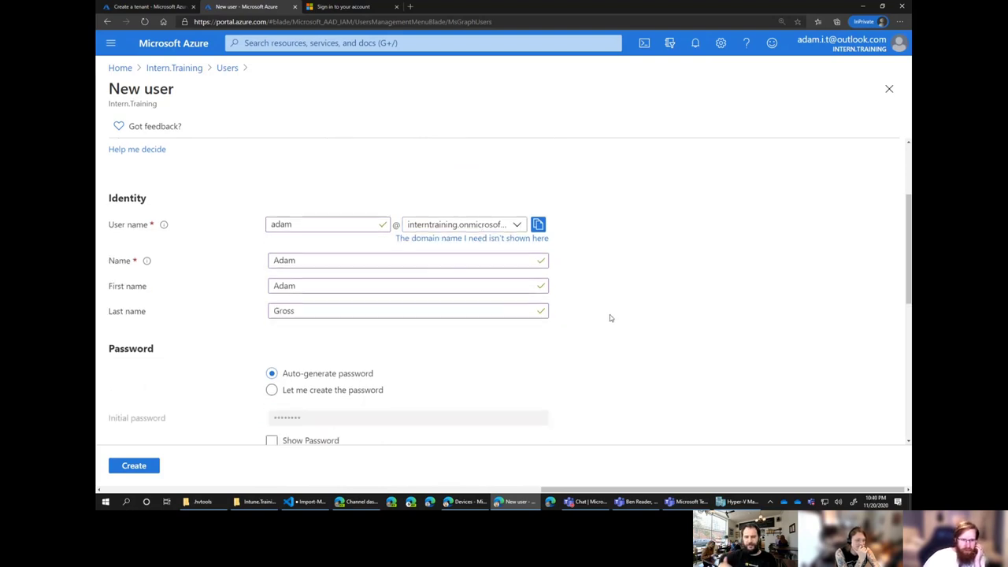
scroll(551, 314, down, 2)
click(319, 299)
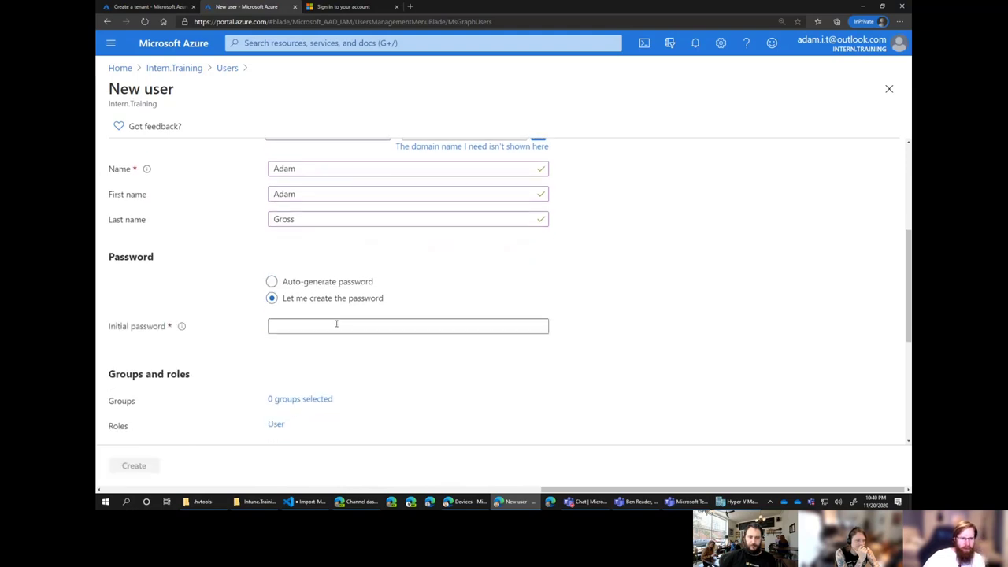
click(336, 324)
text(•••••)
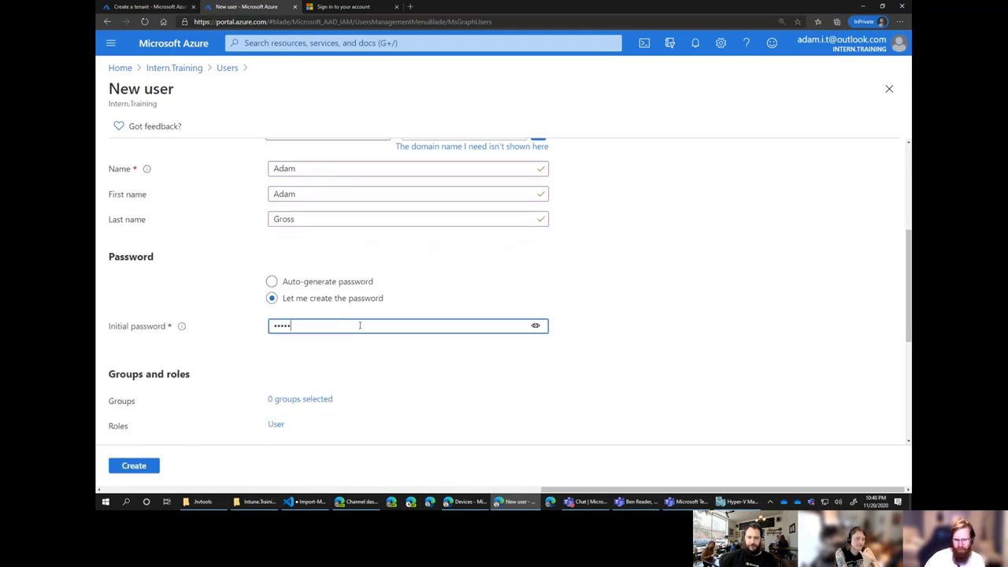
text(••••)
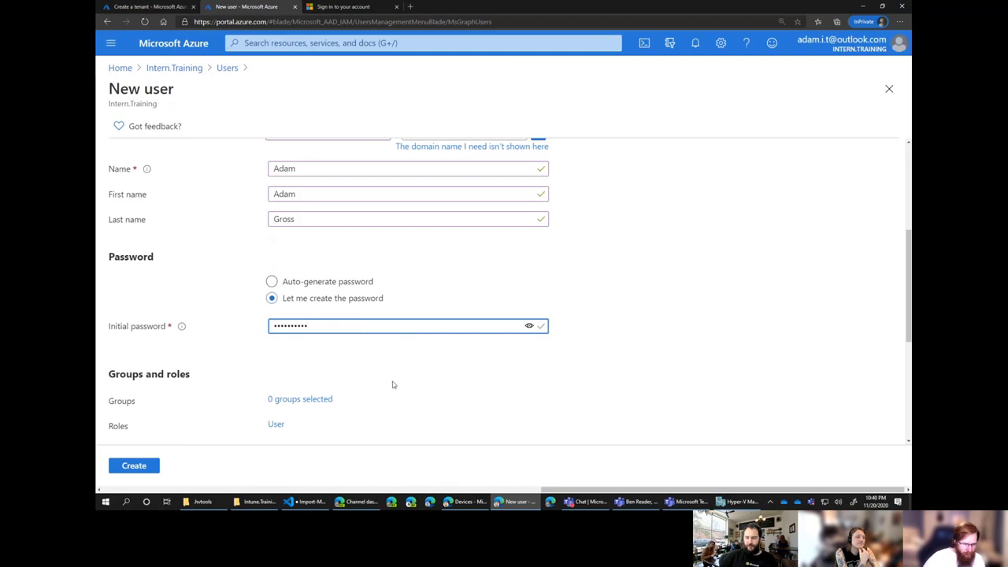
scroll(393, 384, down, 3)
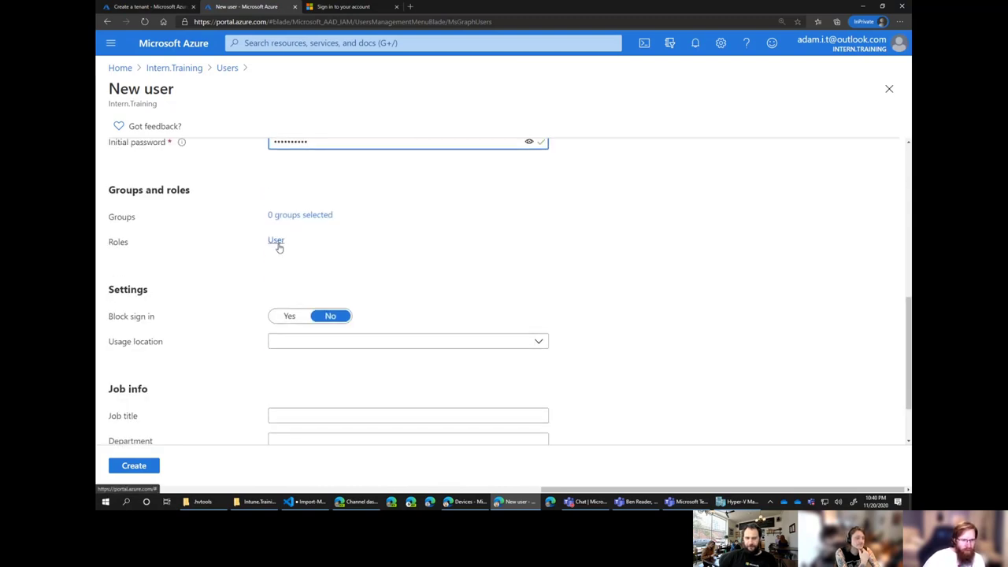
Assign the new user the Global administrator role.
click(276, 242)
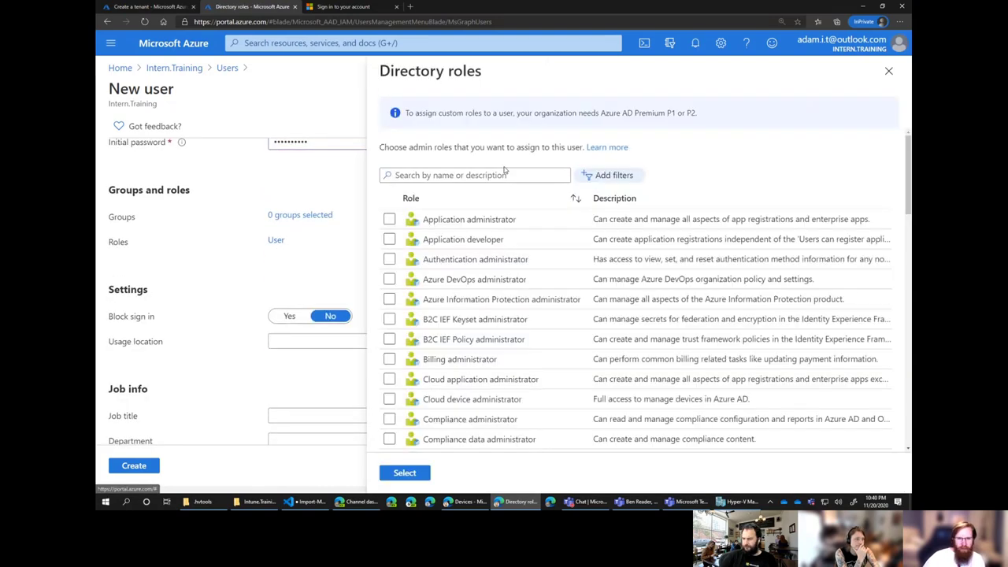
scroll(427, 267, down, 3)
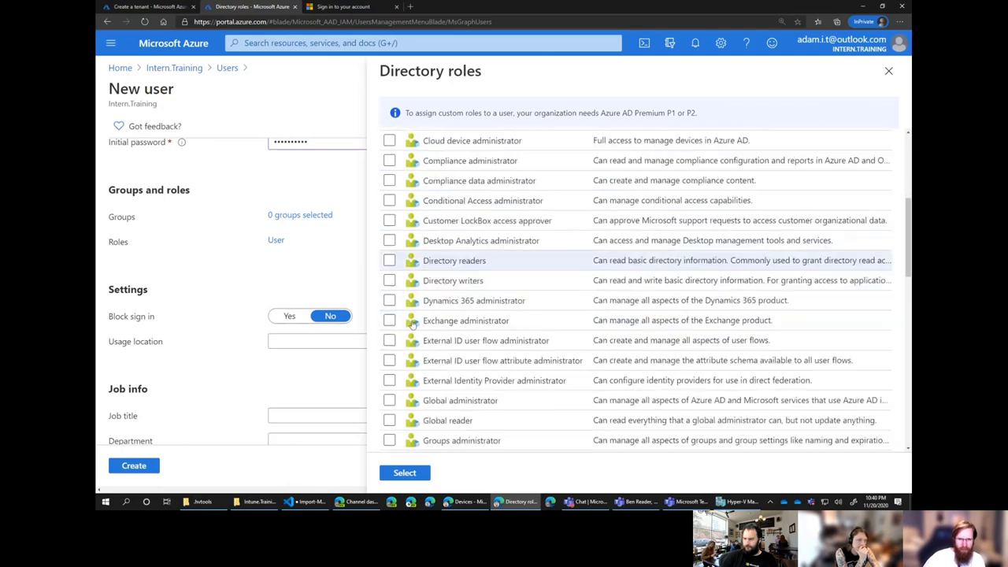
scroll(413, 323, down, 1)
click(389, 320)
click(402, 472)
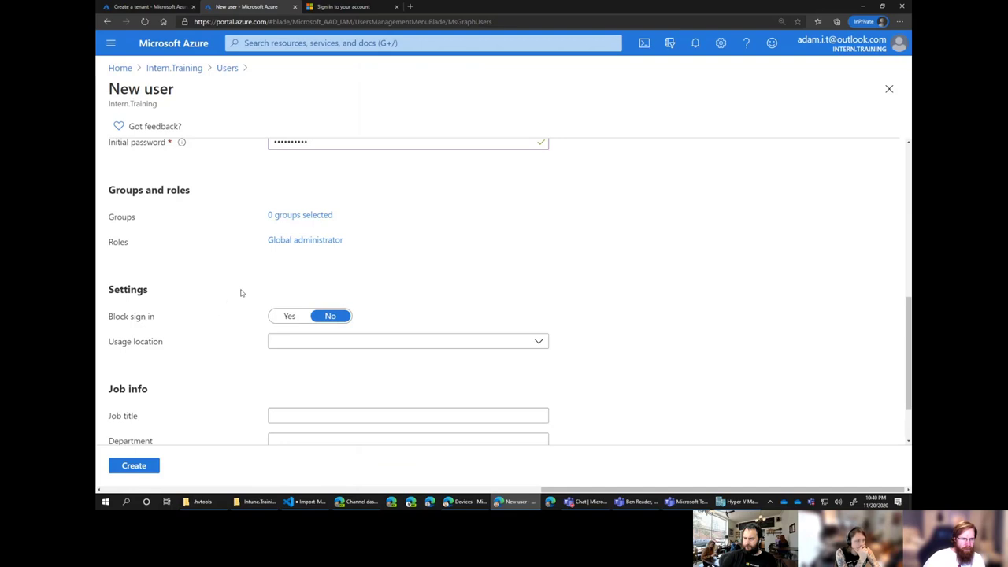
Set usage location to United States and create the user.
scroll(242, 293, down, 2)
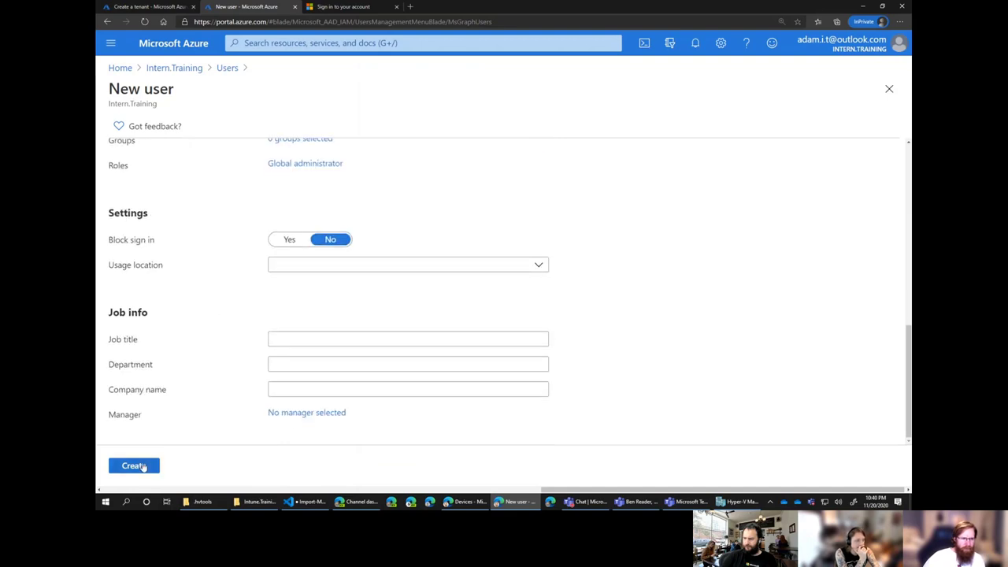
click(285, 269)
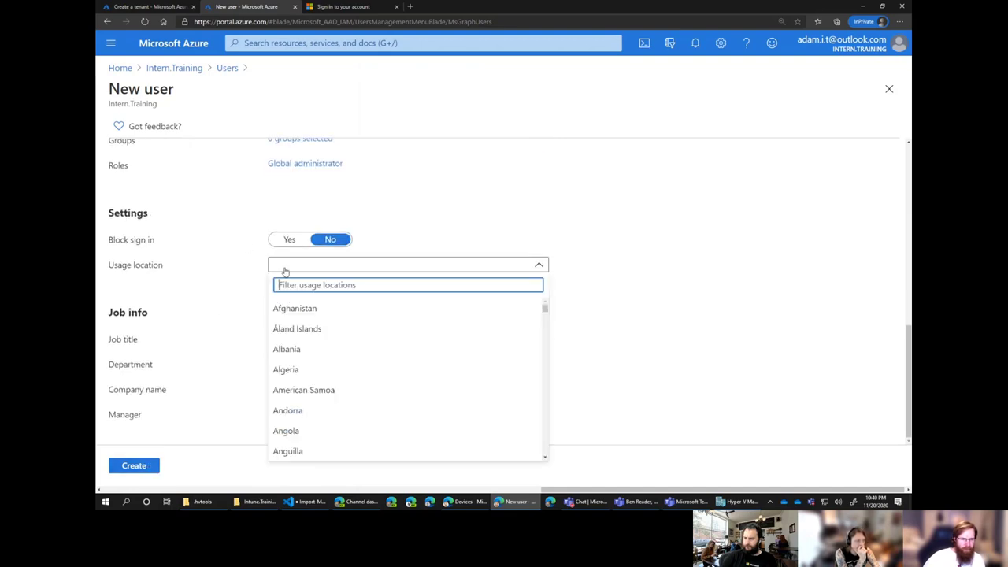
text(unit)
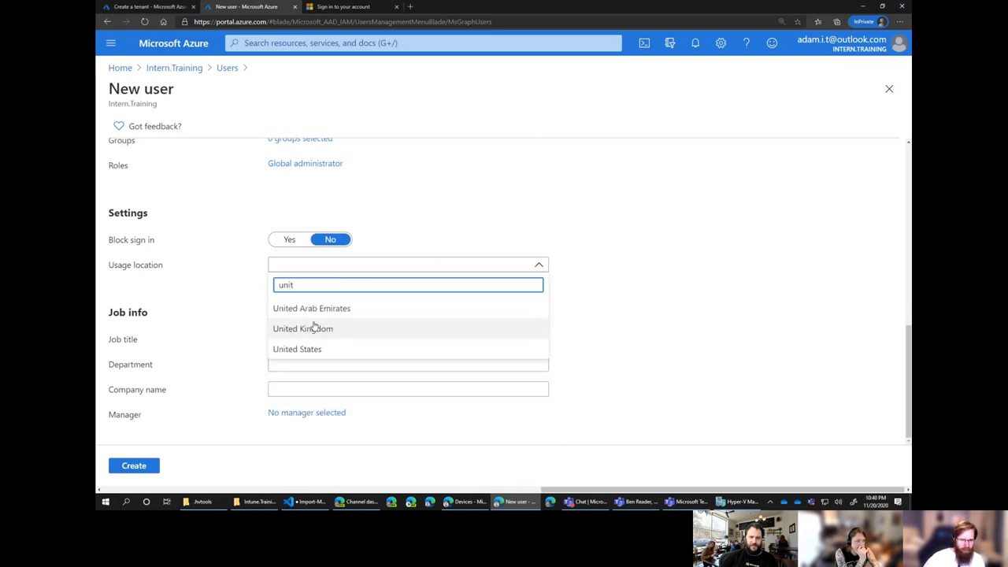
click(315, 349)
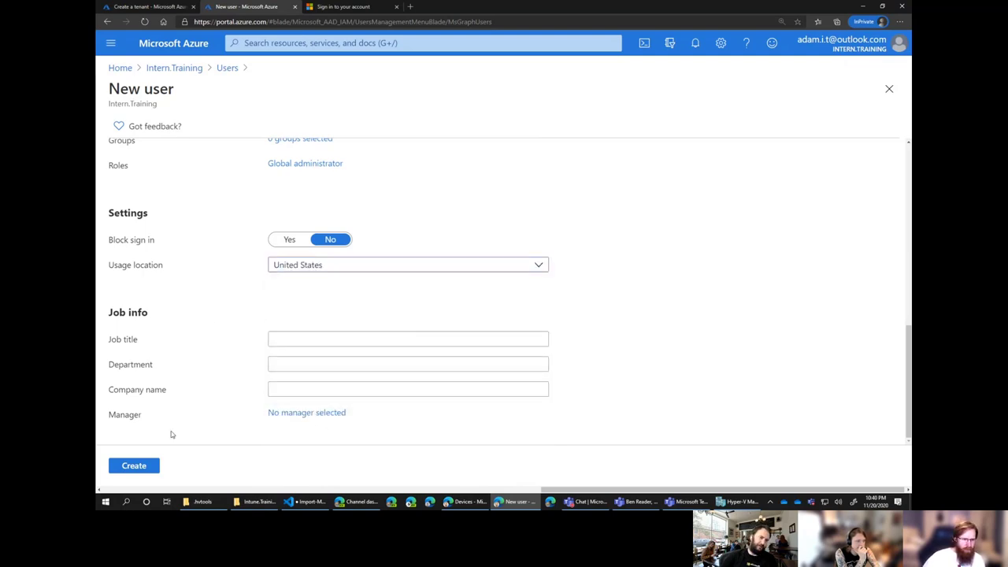
click(134, 466)
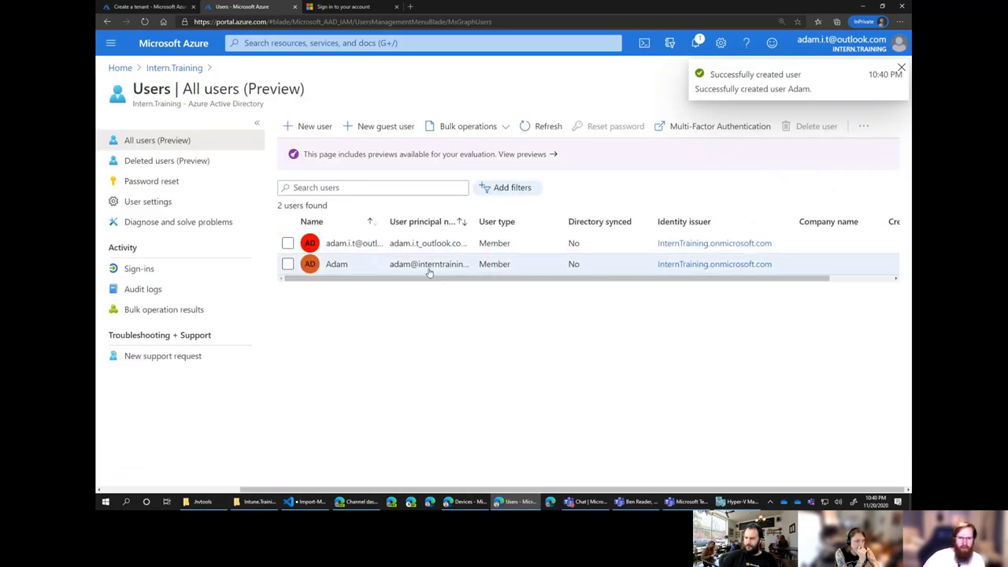
Sign in with the new tenant account's email address and password.
click(347, 9)
key(ctrl+a)
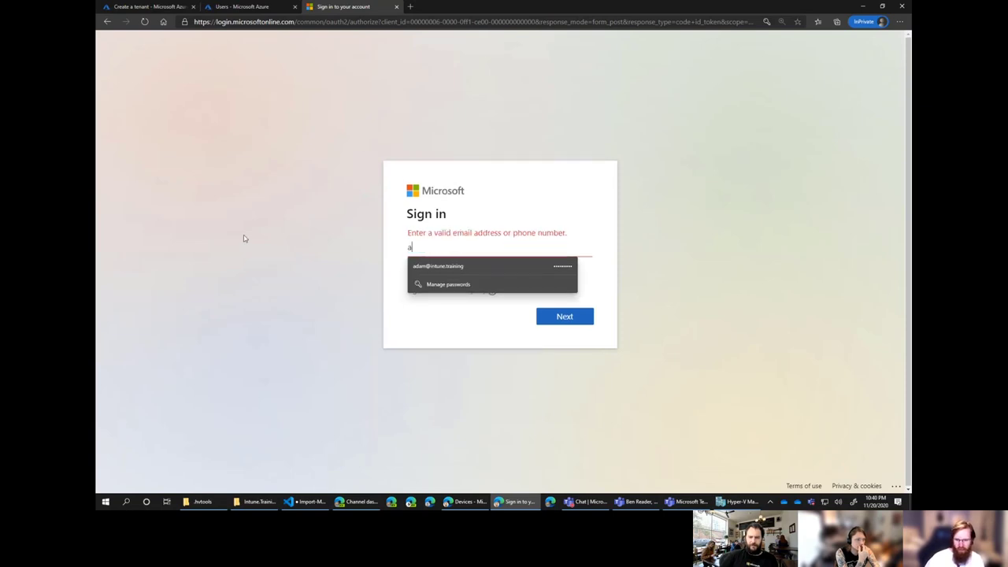
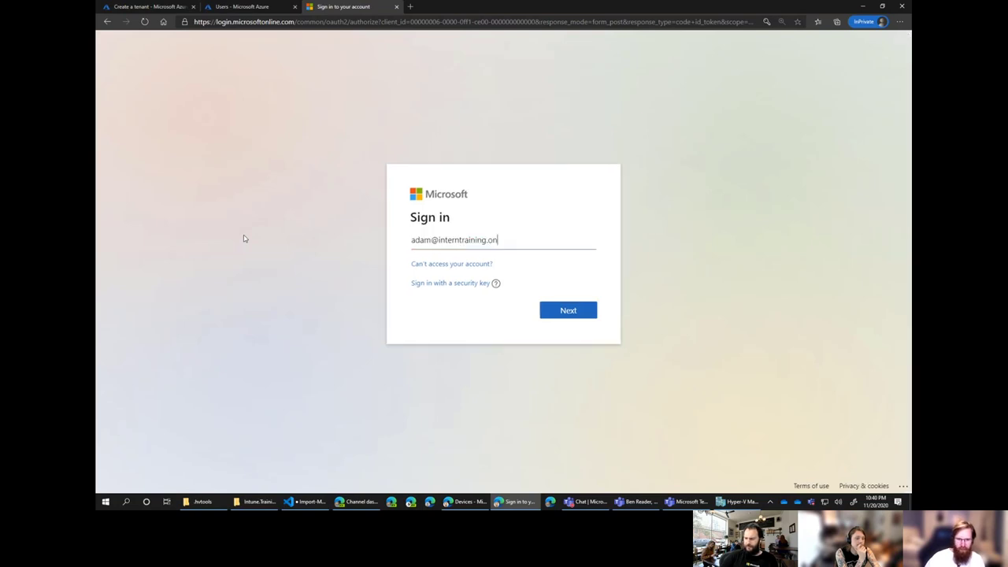
key(Return)
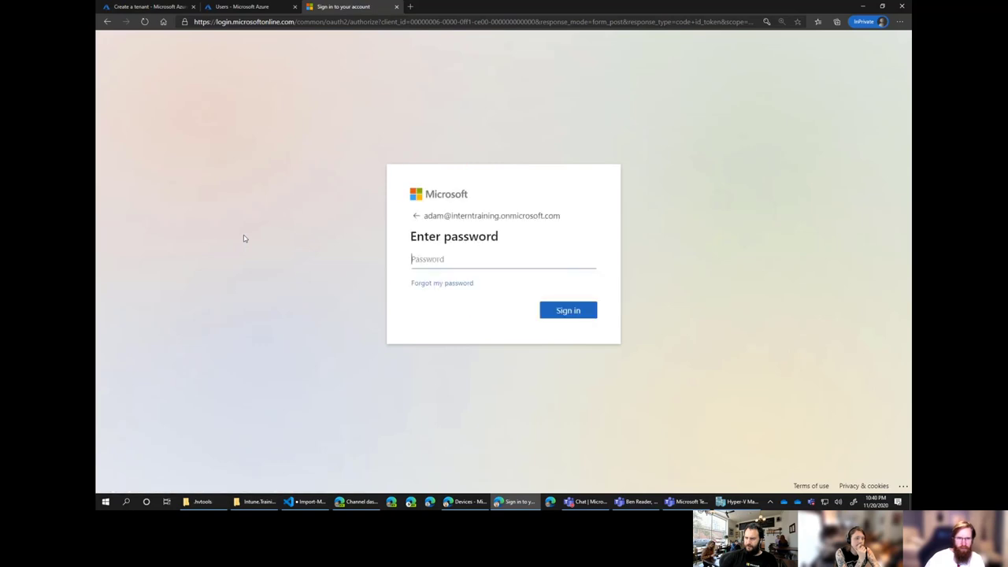
text(•)
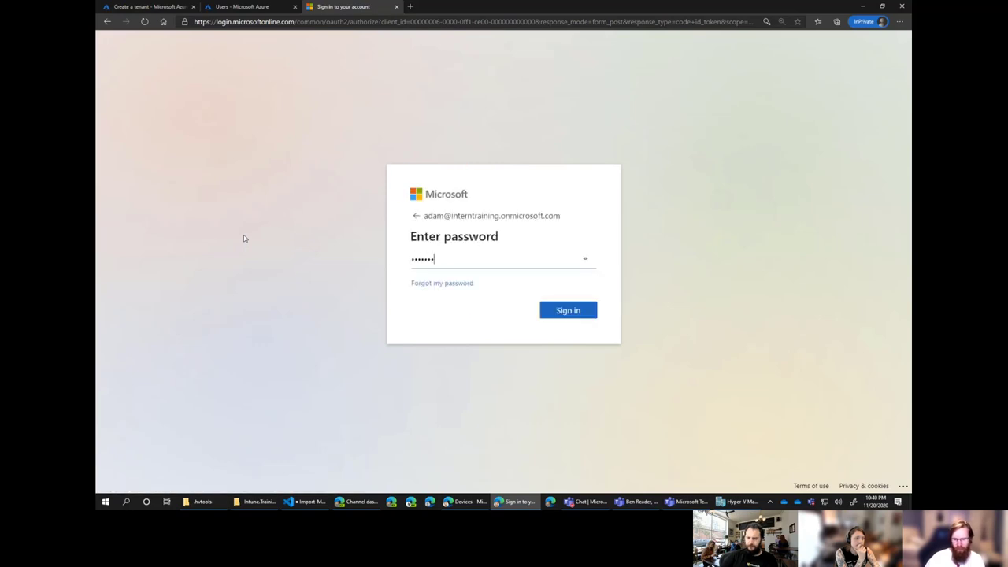
key(Return)
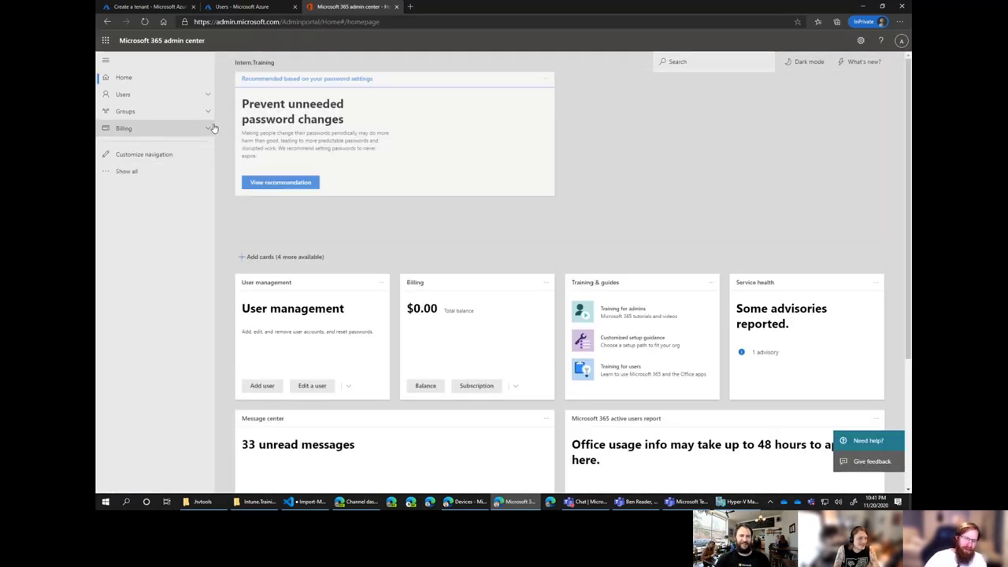
Show all nav sections, expand Setup, zoom Edge to 150%, then open Roles with Billing expanded.
click(143, 173)
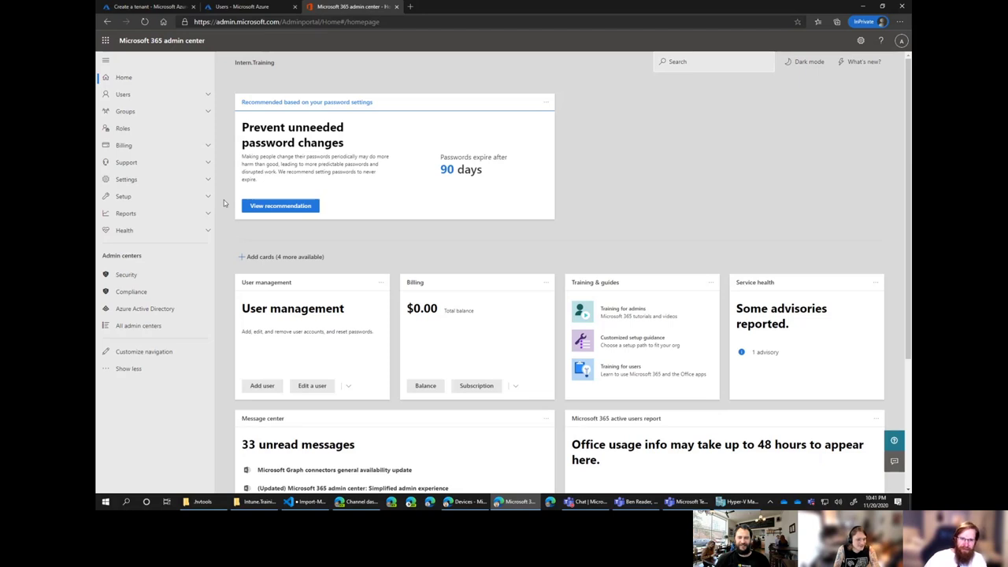
click(189, 198)
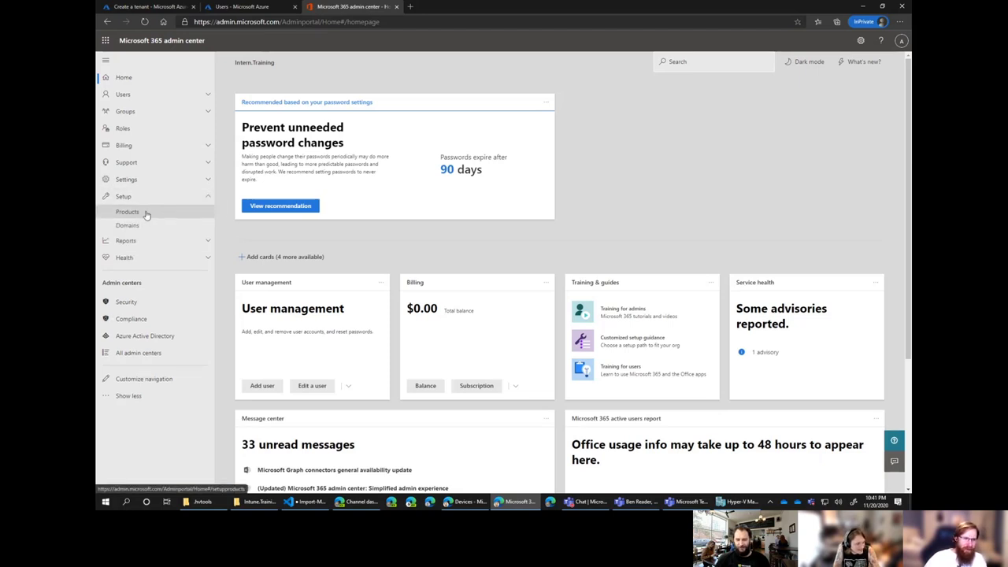
click(906, 20)
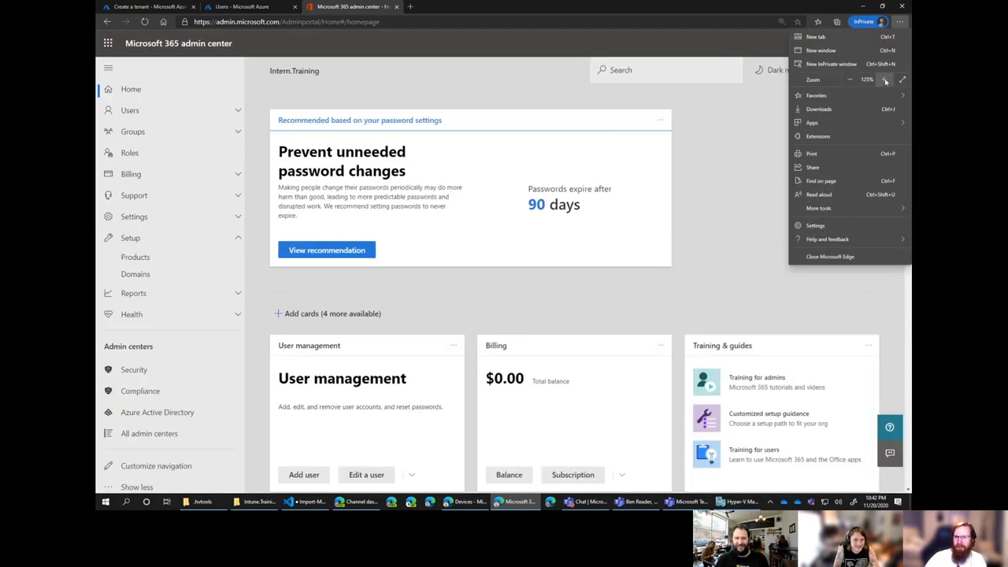
click(884, 80)
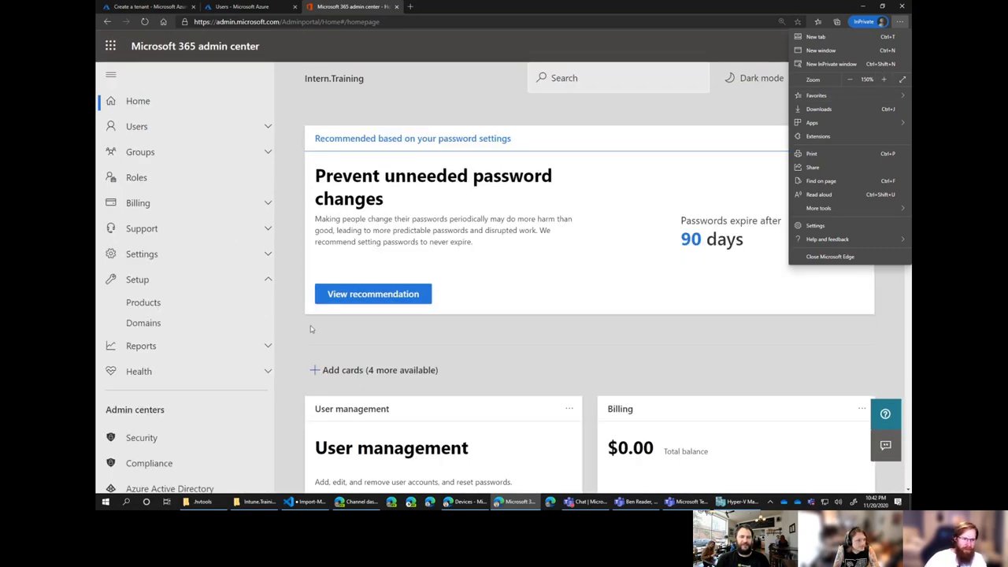
click(311, 329)
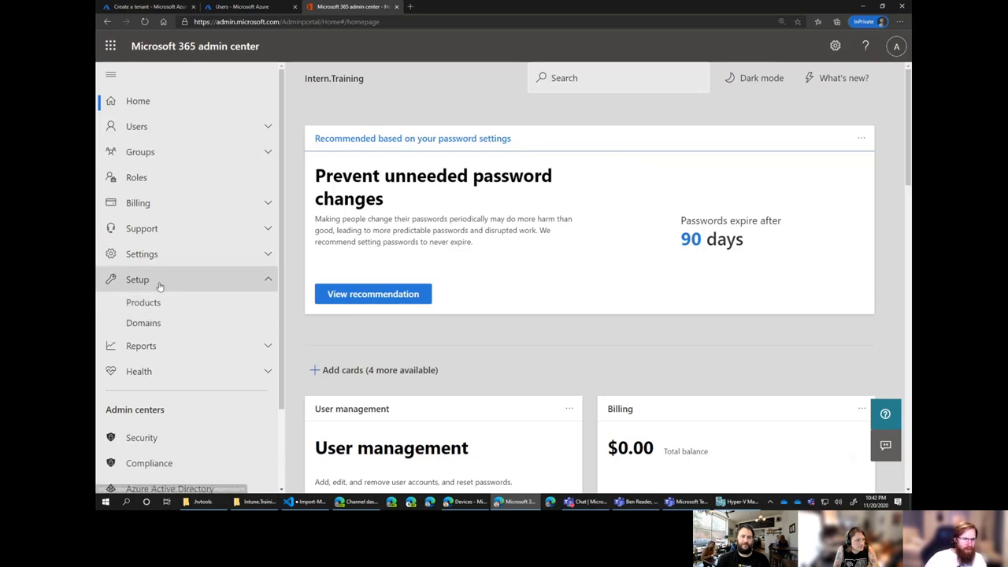
click(155, 188)
click(207, 206)
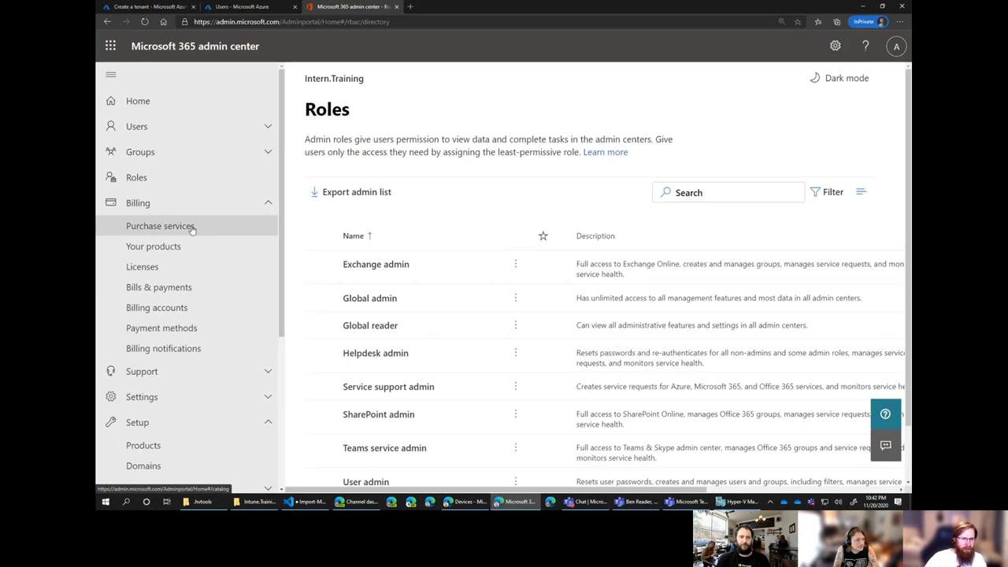
Open Billing > Purchase services, readjust the Edge page zoom, and turn on dark mode.
click(191, 229)
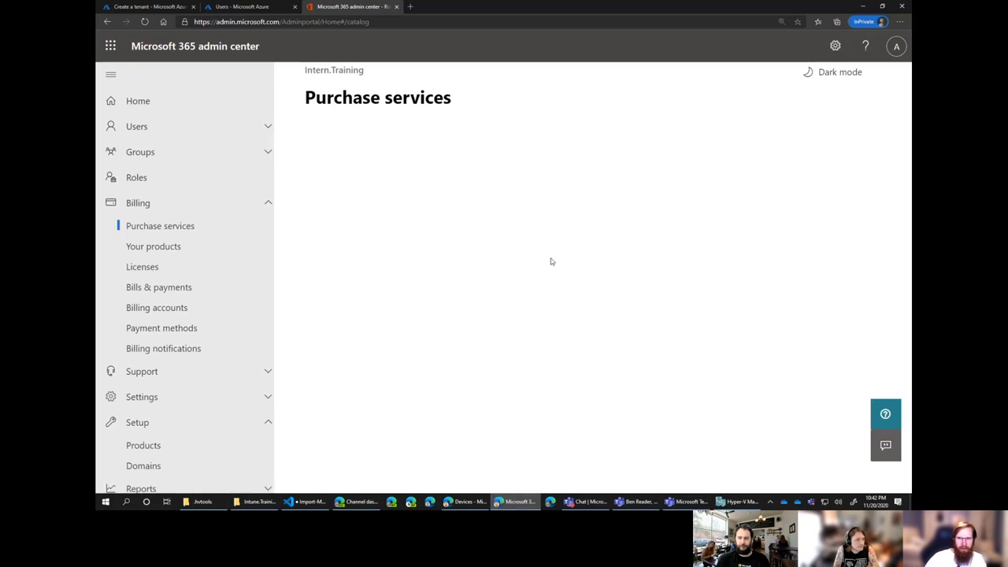
click(899, 21)
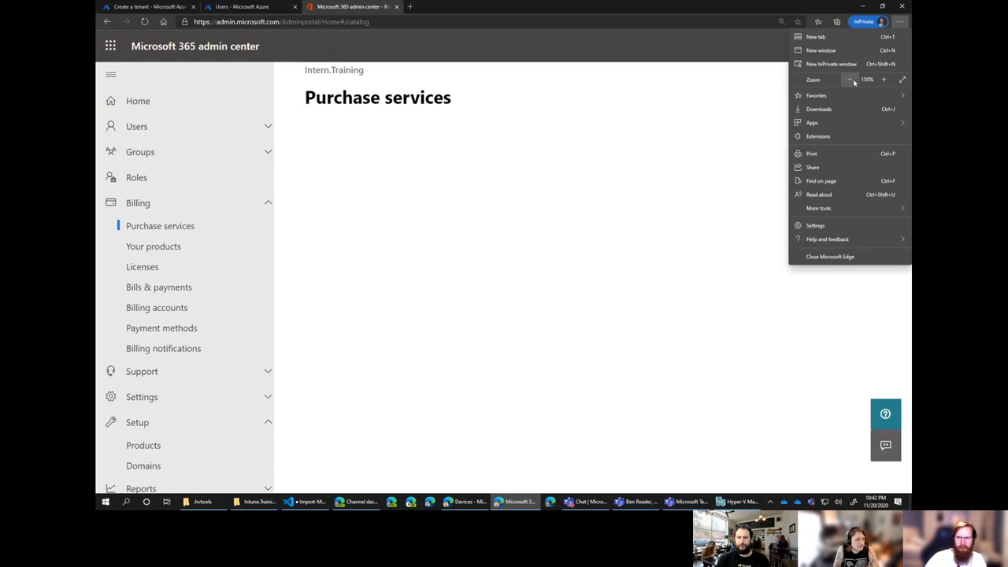
click(850, 79)
click(850, 80)
click(850, 80)
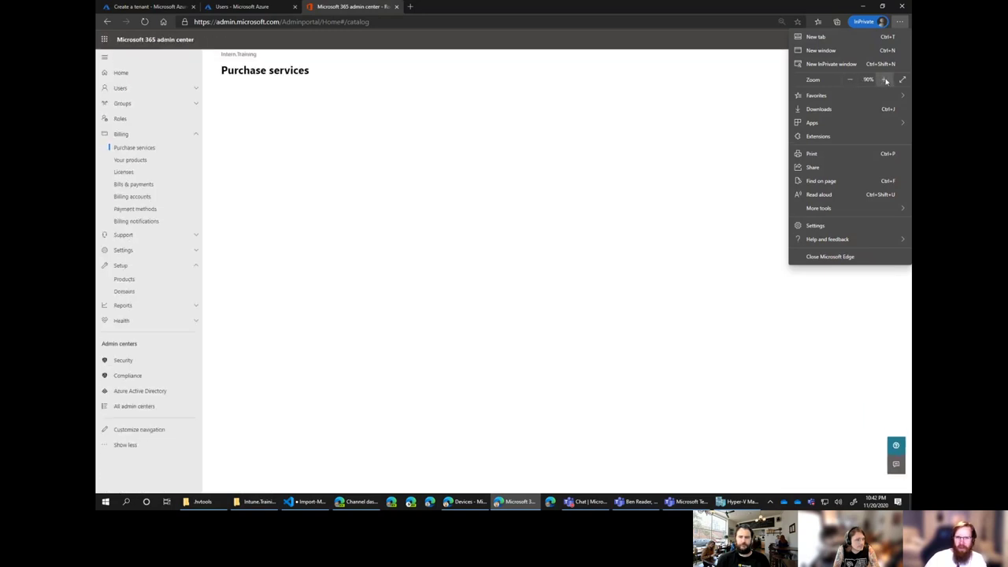
ctrl+scroll(486, 139, up, 5)
click(487, 139)
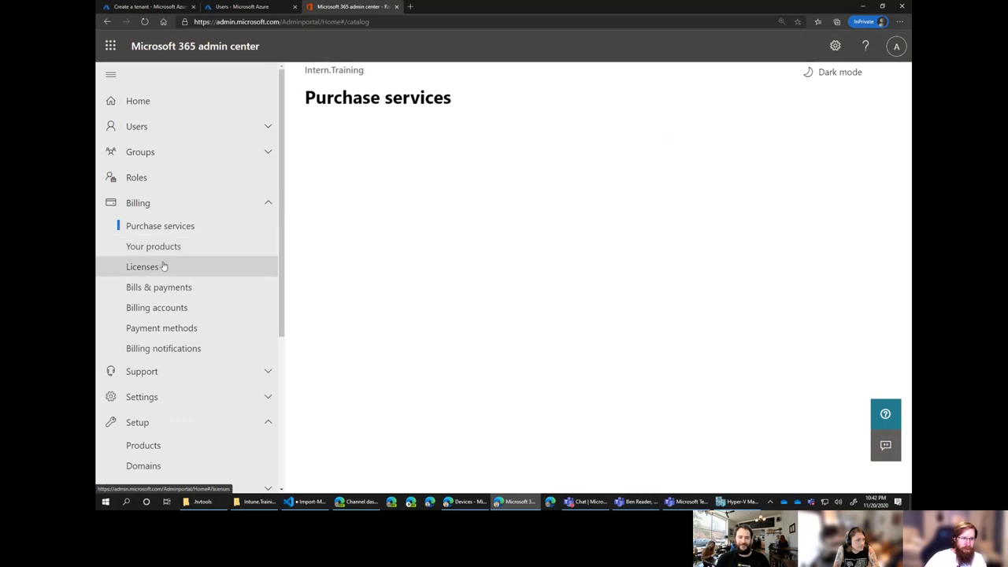
click(176, 224)
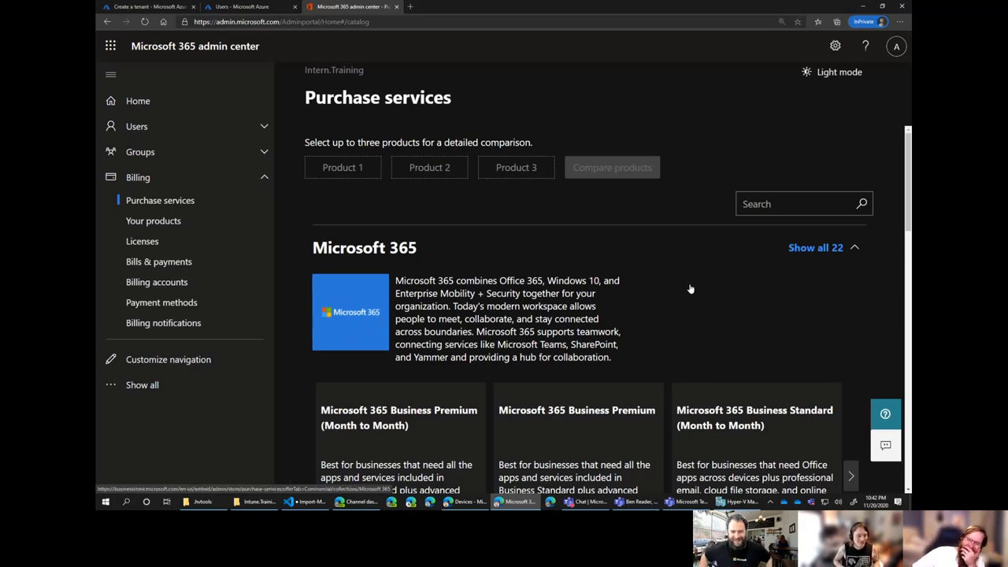
Scroll the catalog and page the Microsoft 365 carousel to the E5 ($79.80, $57.00) and E3 ($32.00) plans.
scroll(685, 276, down, 1)
scroll(679, 260, down, 1)
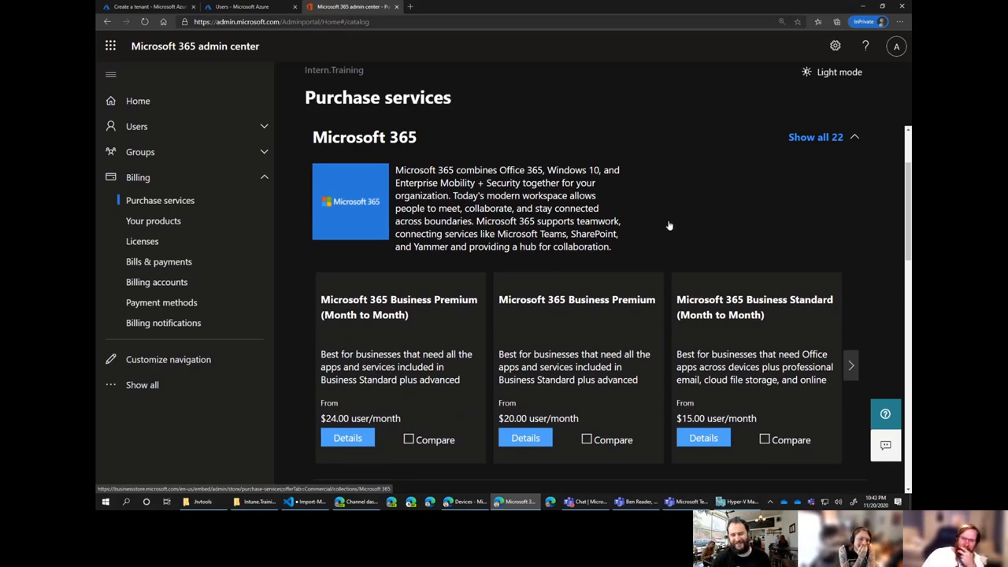
scroll(668, 229, down, 5)
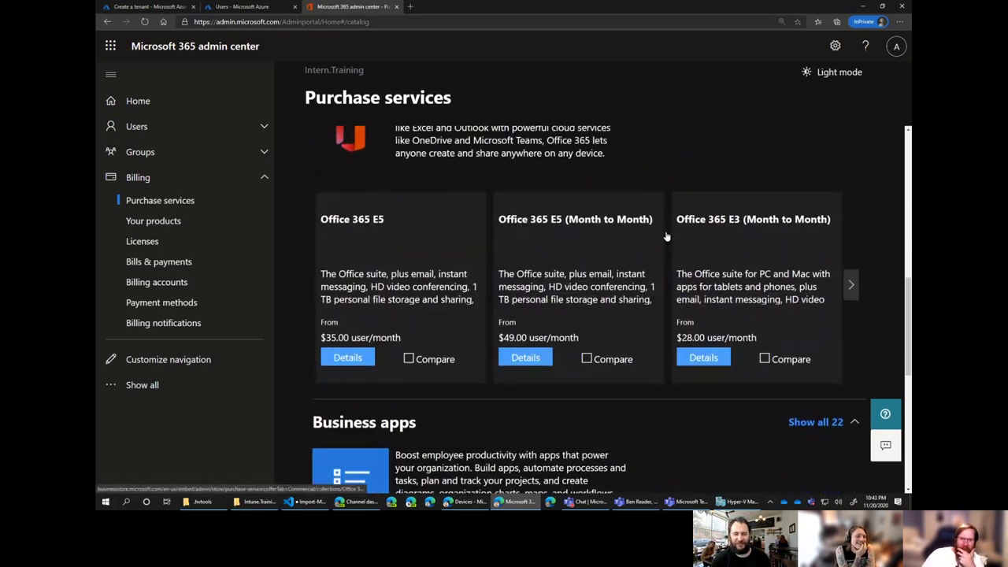
scroll(666, 237, down, 5)
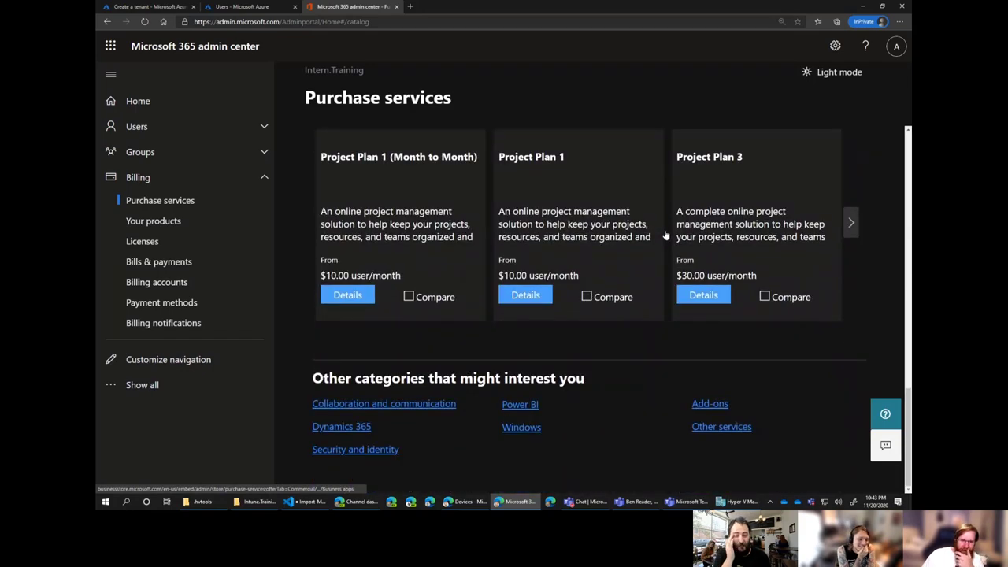
scroll(665, 235, up, 10)
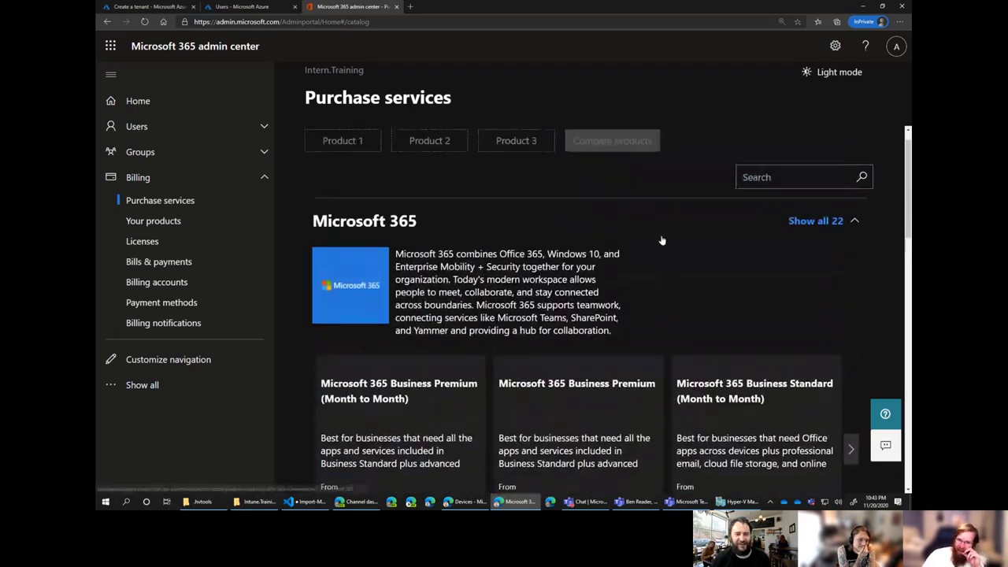
scroll(661, 240, down, 1)
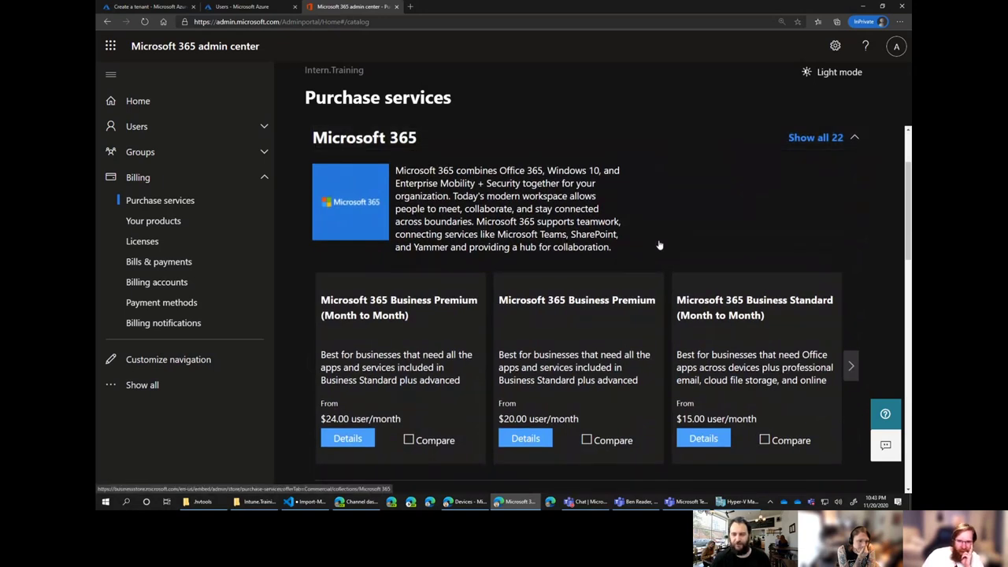
click(852, 367)
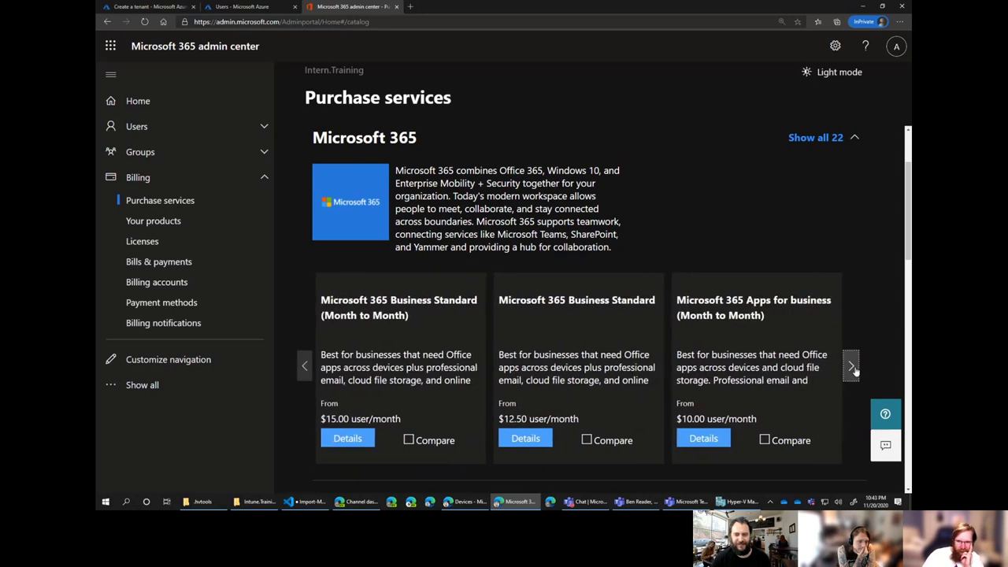
click(852, 366)
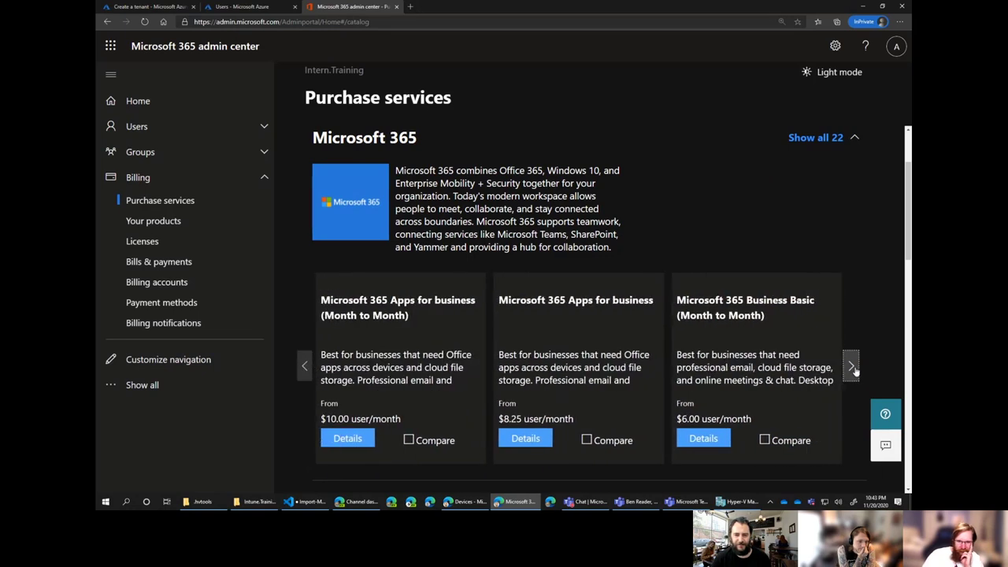
click(852, 367)
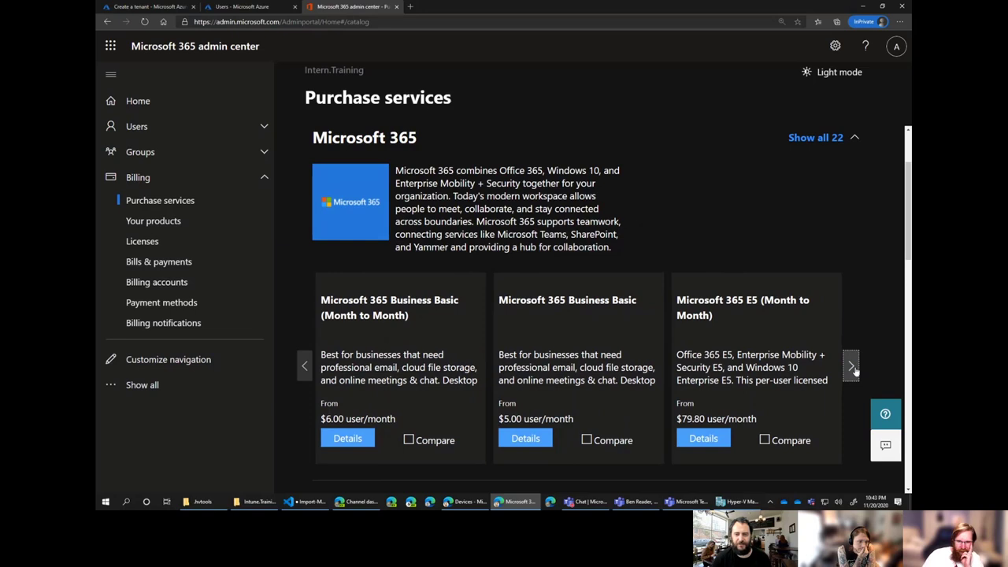
click(852, 367)
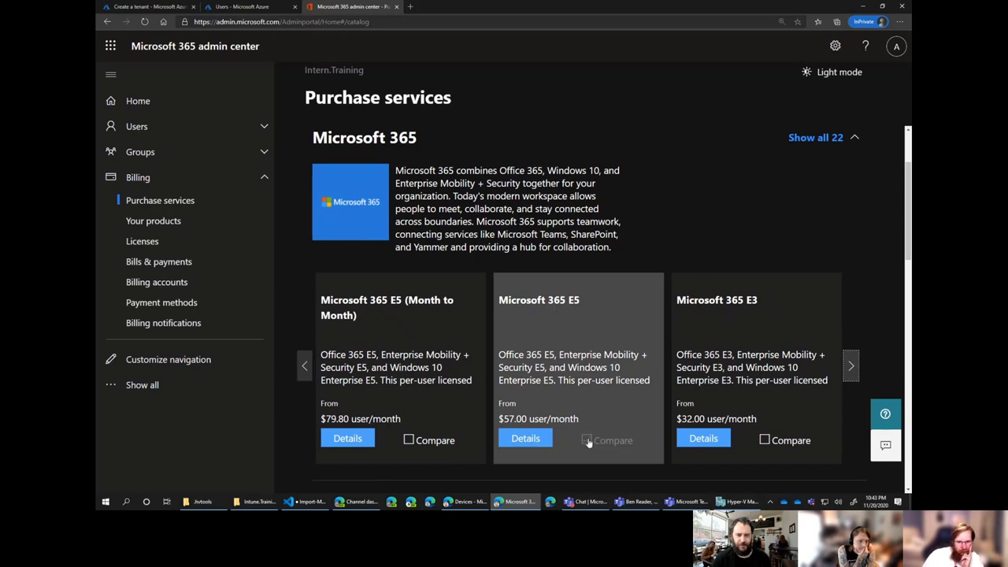
Start the free Microsoft 365 E5 trial, confirm the 25-user order, and continue to admin home.
click(526, 438)
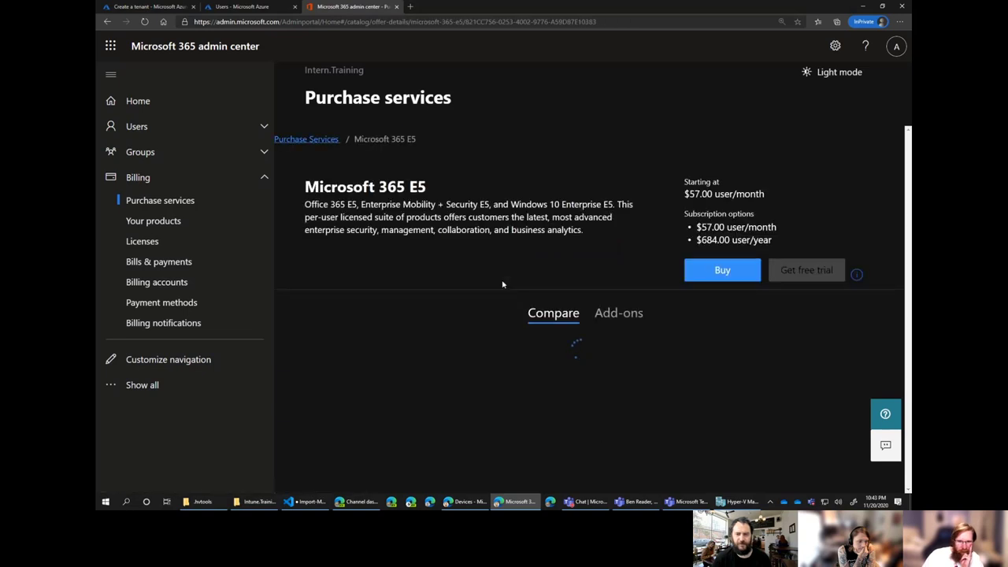
click(801, 278)
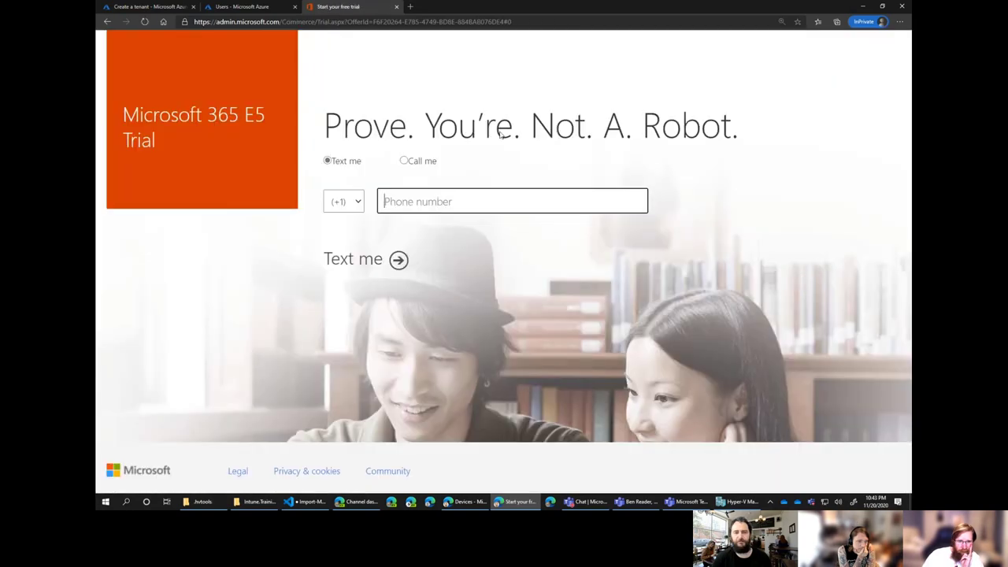
click(627, 110)
key(alt+Tab)
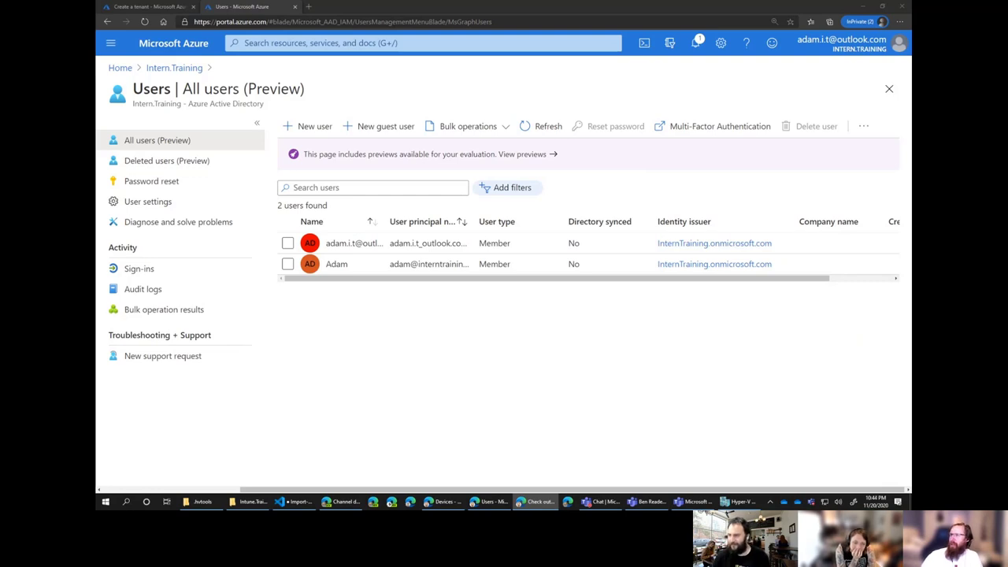
key(alt+Tab)
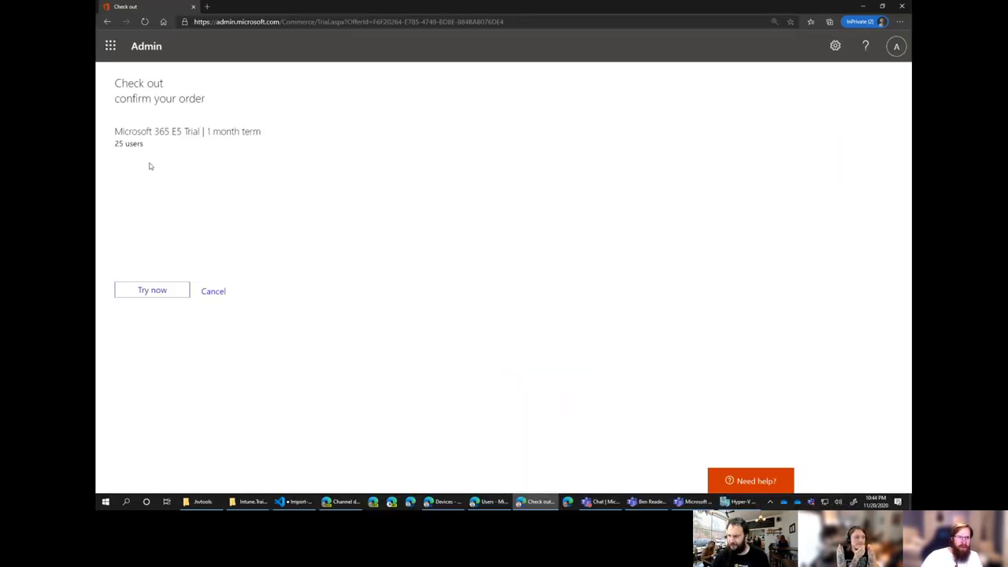
click(157, 294)
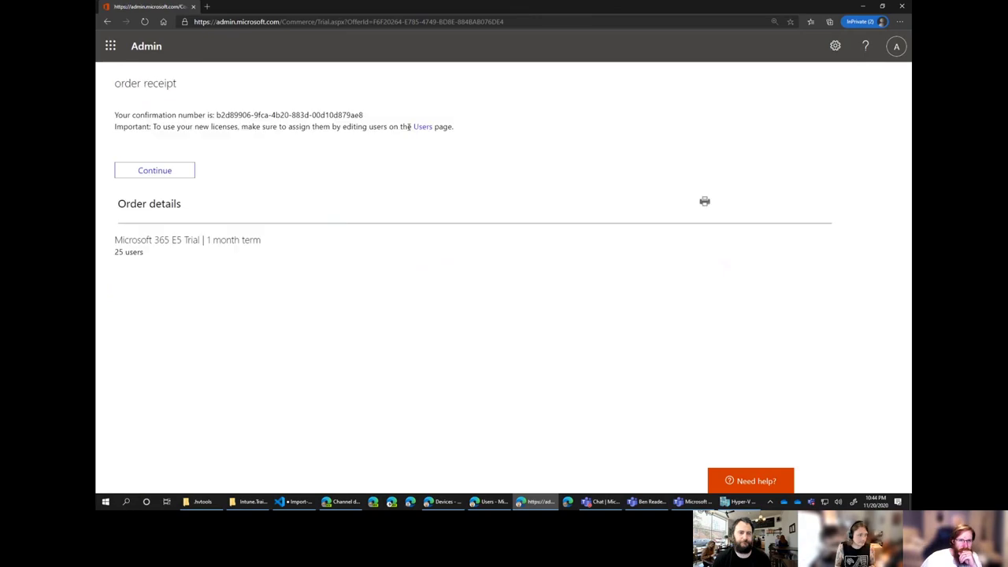
click(160, 172)
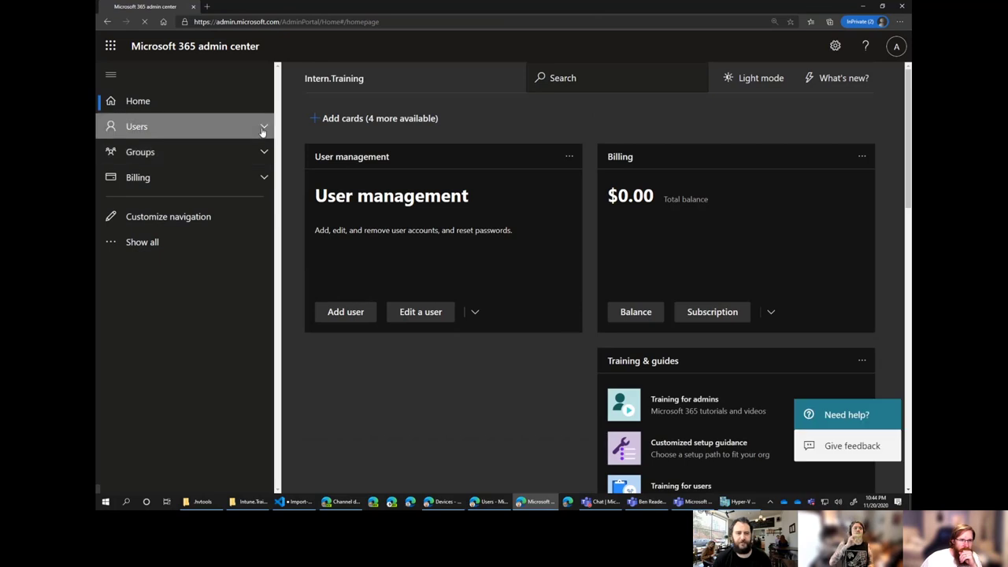
In Active users, check Microsoft 365 E5 on the admin's Licenses and apps tab and save.
click(262, 132)
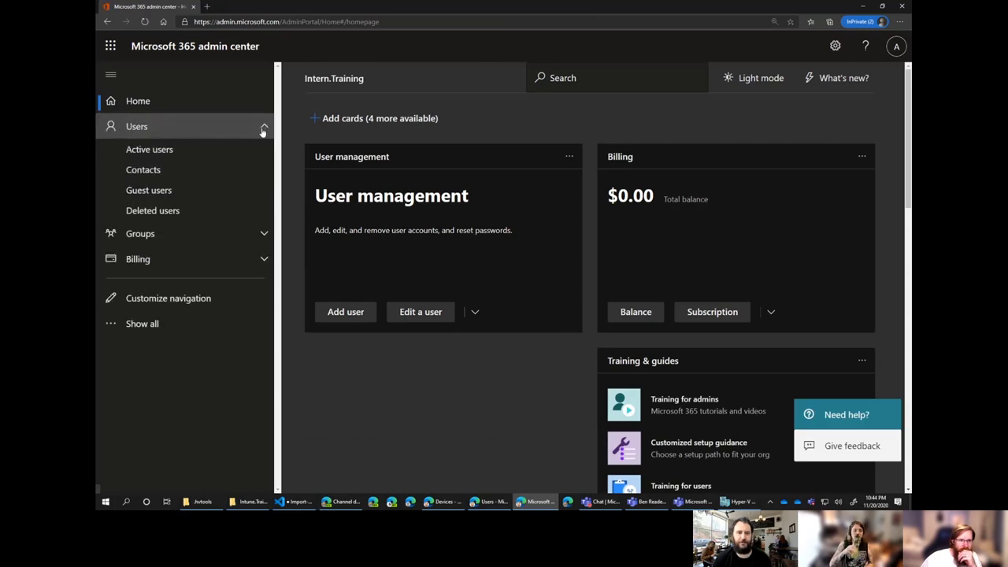
click(178, 150)
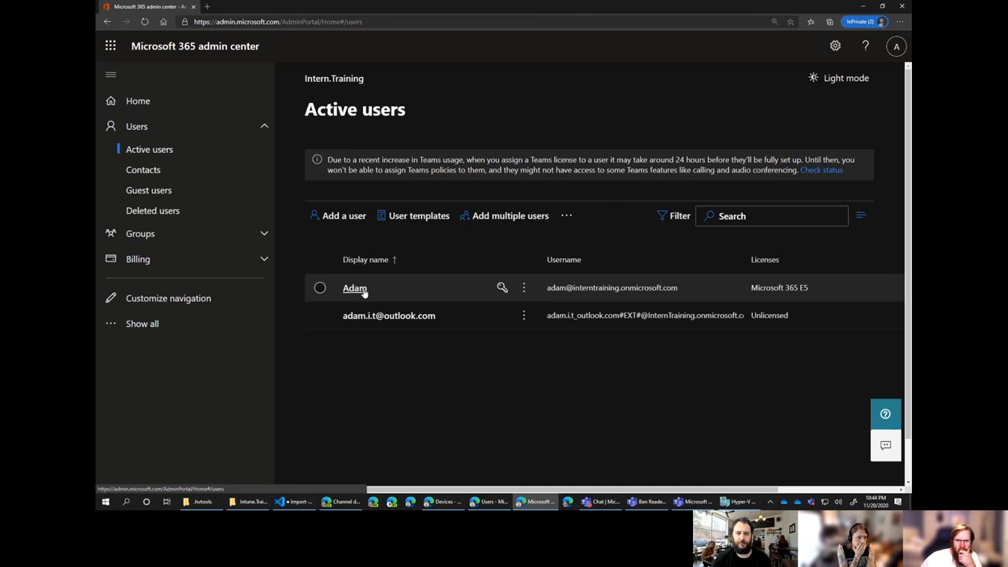
click(355, 288)
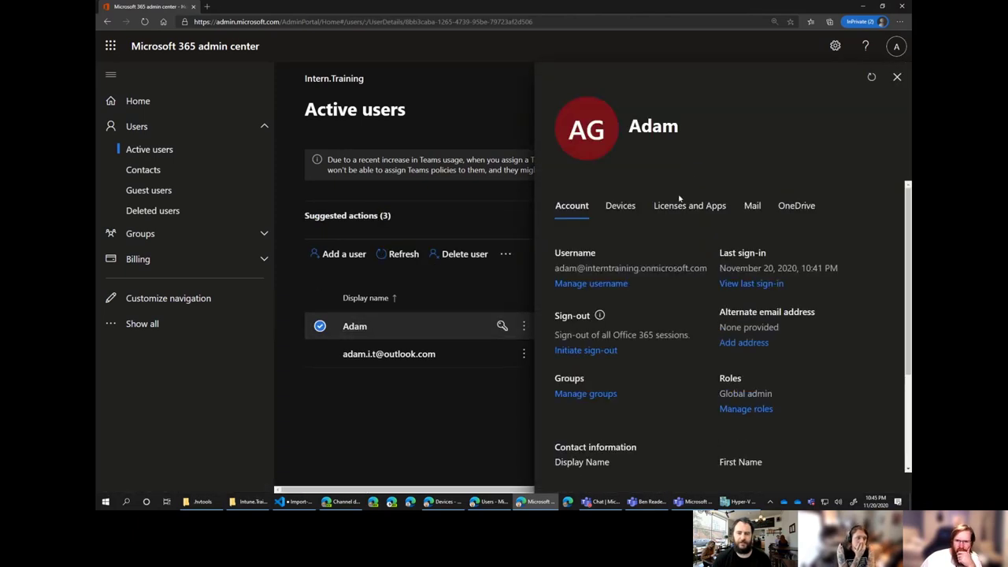
click(678, 210)
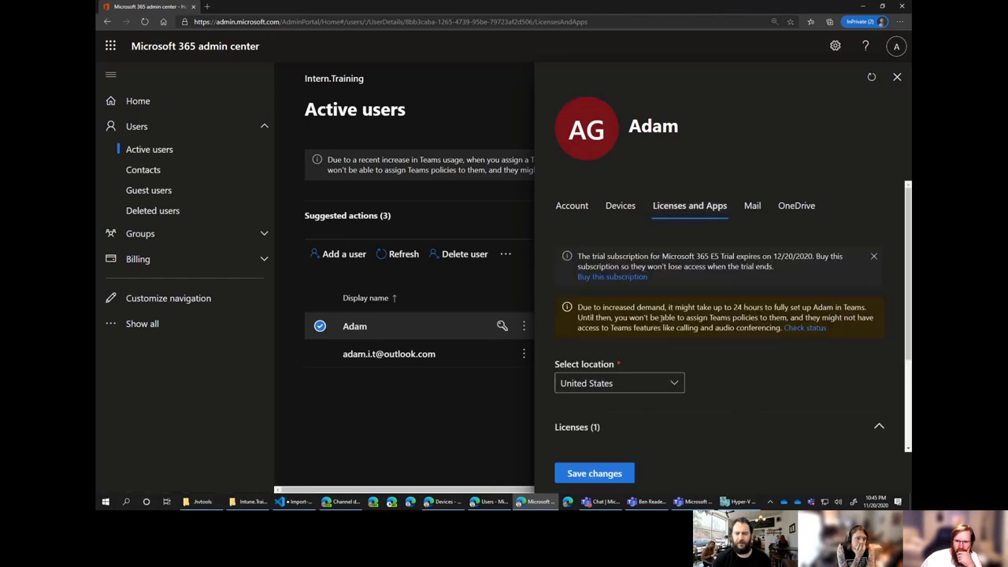
scroll(688, 410, down, 2)
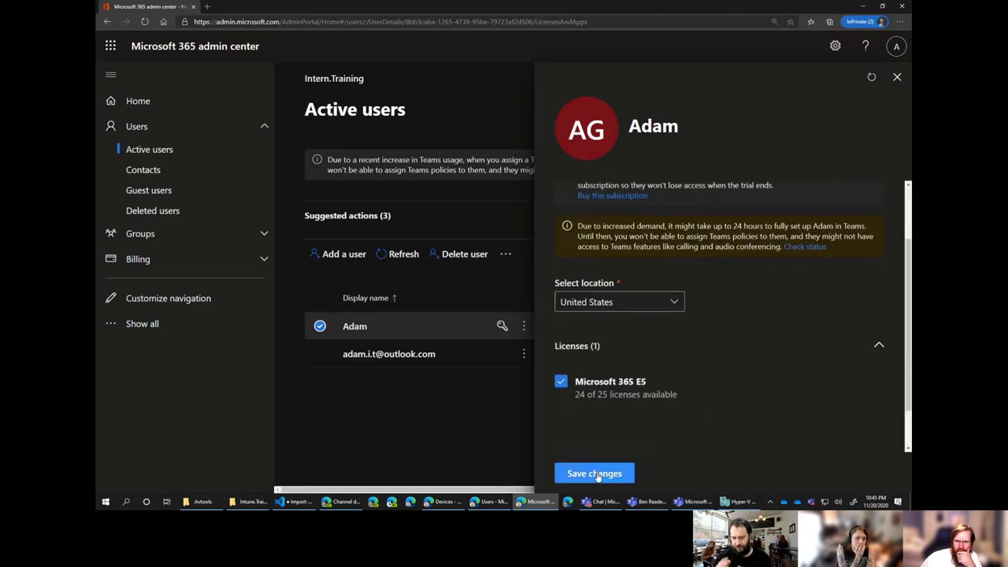
scroll(738, 365, up, 2)
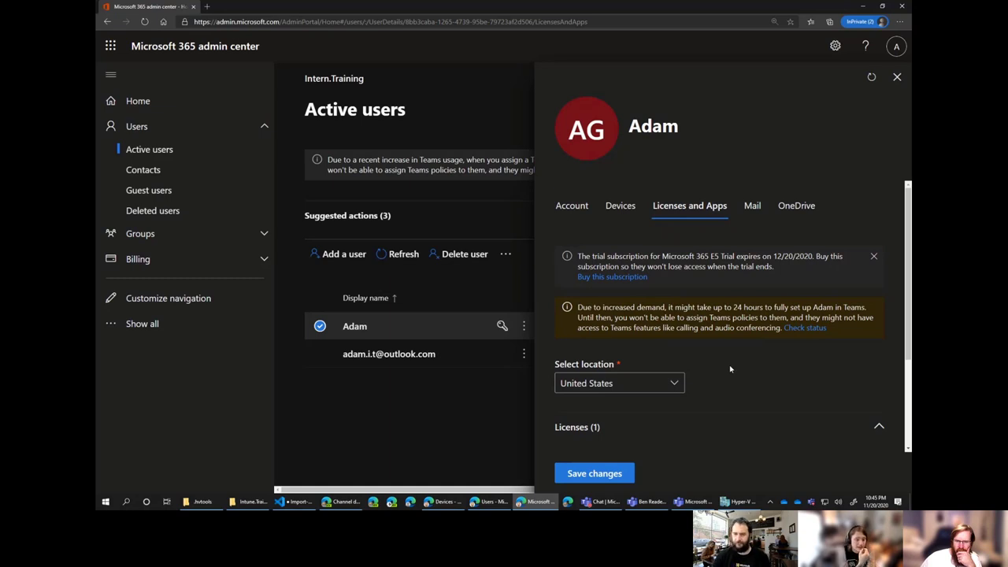
click(623, 476)
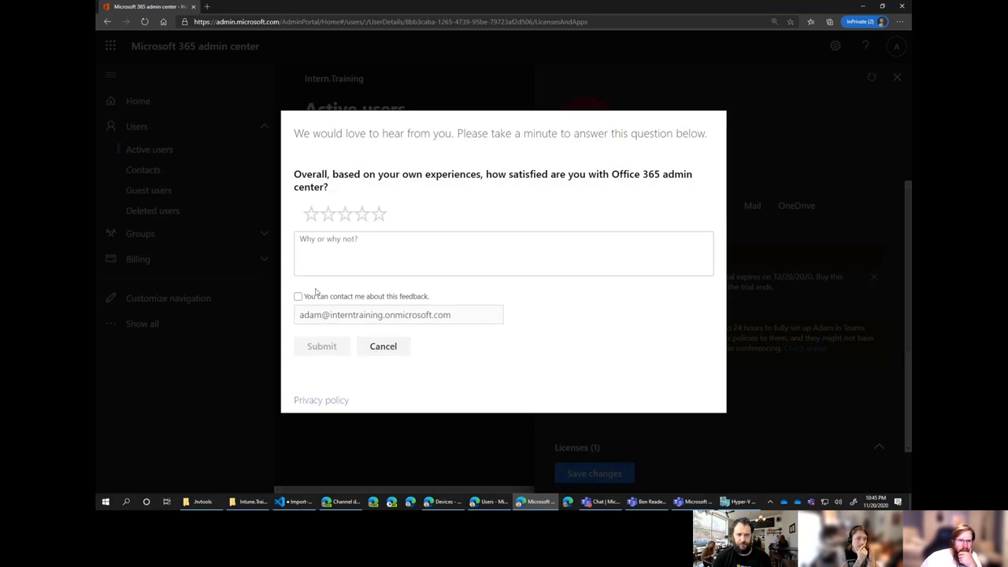
click(378, 352)
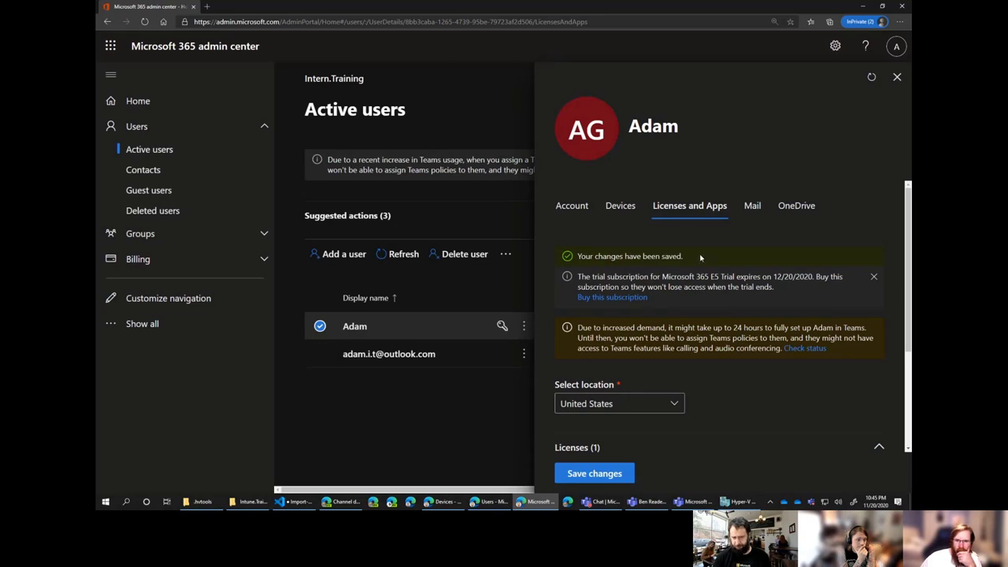
click(897, 78)
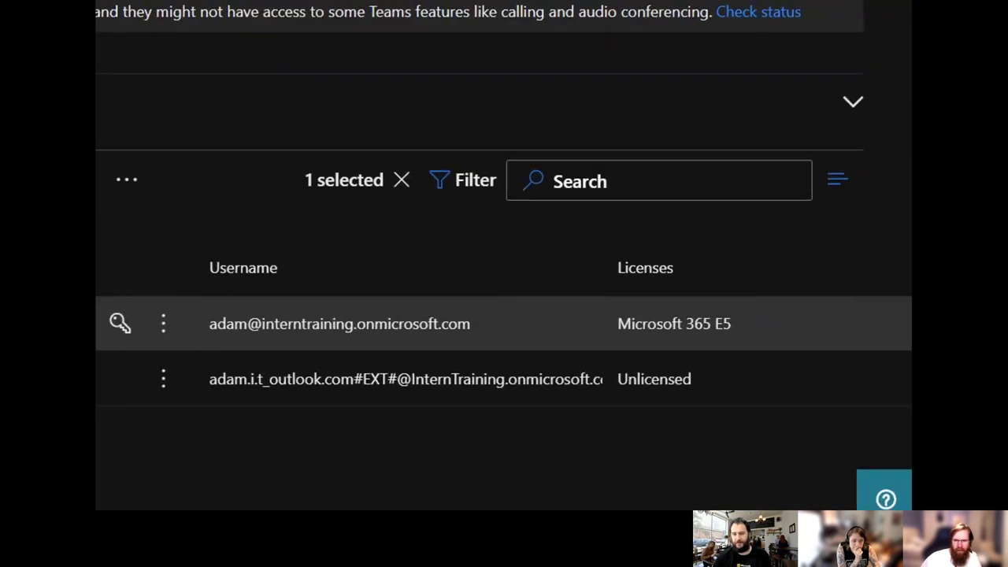
Deselect the admin's row to list both accounts: admin with E5, outlook.com guest unlicensed.
mouse_move(592, 298)
mouse_down()
mouse_move(709, 344)
mouse_move(760, 347)
mouse_up()
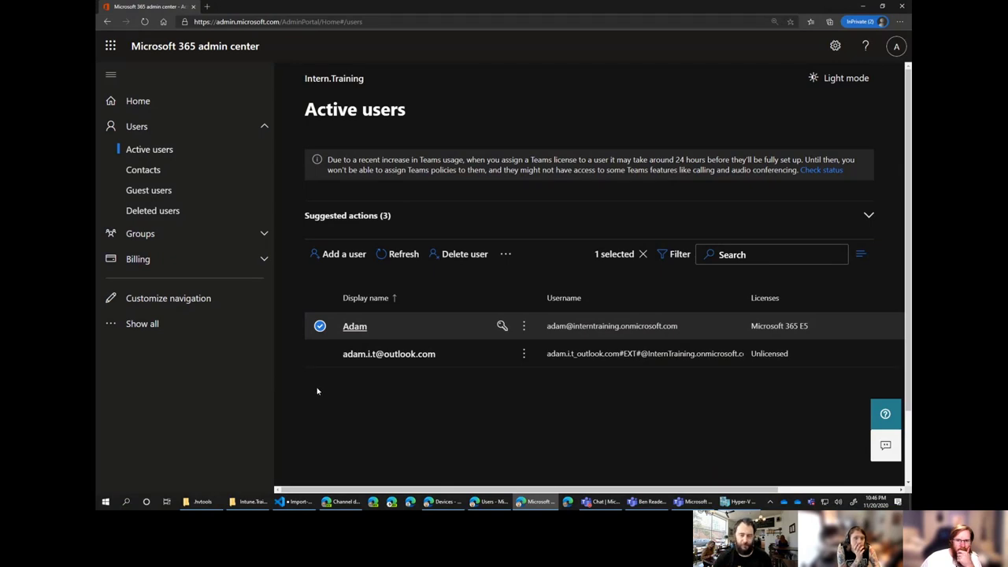
click(320, 326)
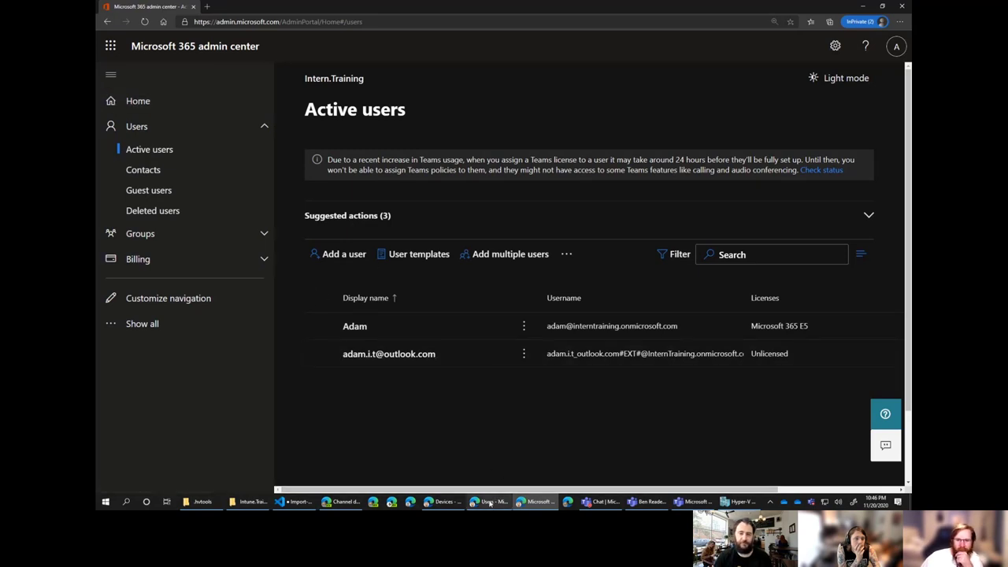
Bring the Azure portal forward and open the tenant's Azure Active Directory overview.
mouse_move(491, 504)
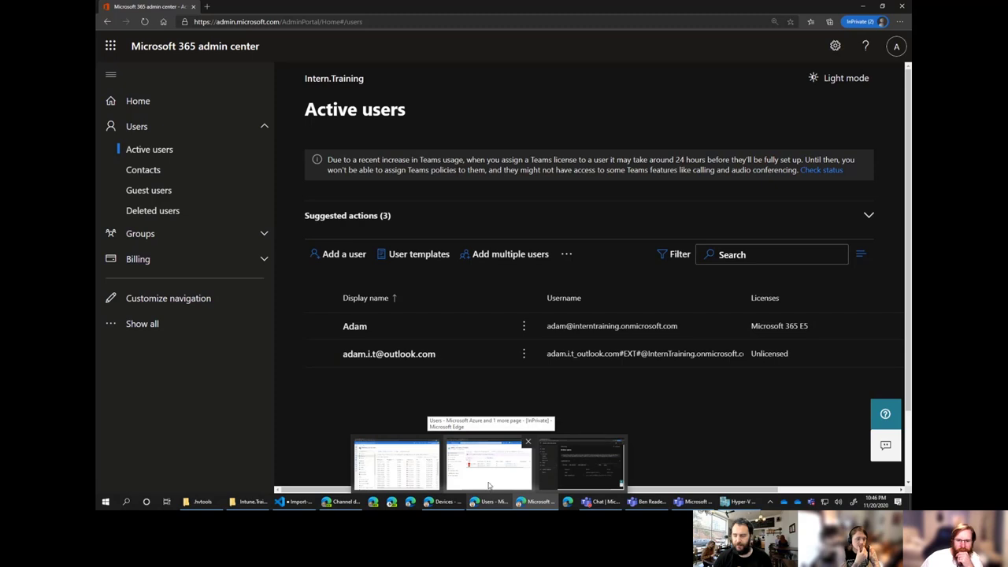
click(488, 481)
click(173, 67)
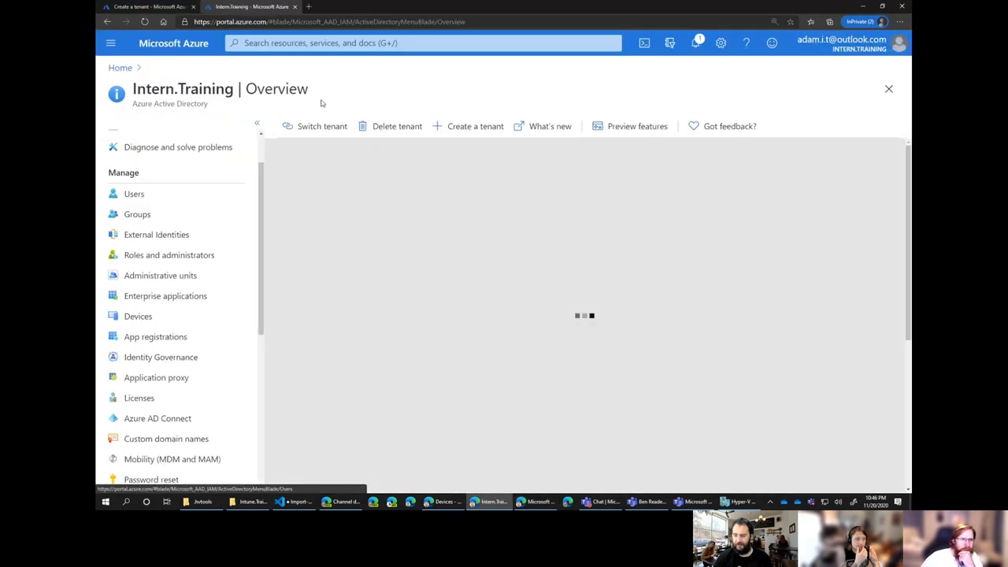
scroll(236, 260, down, 2)
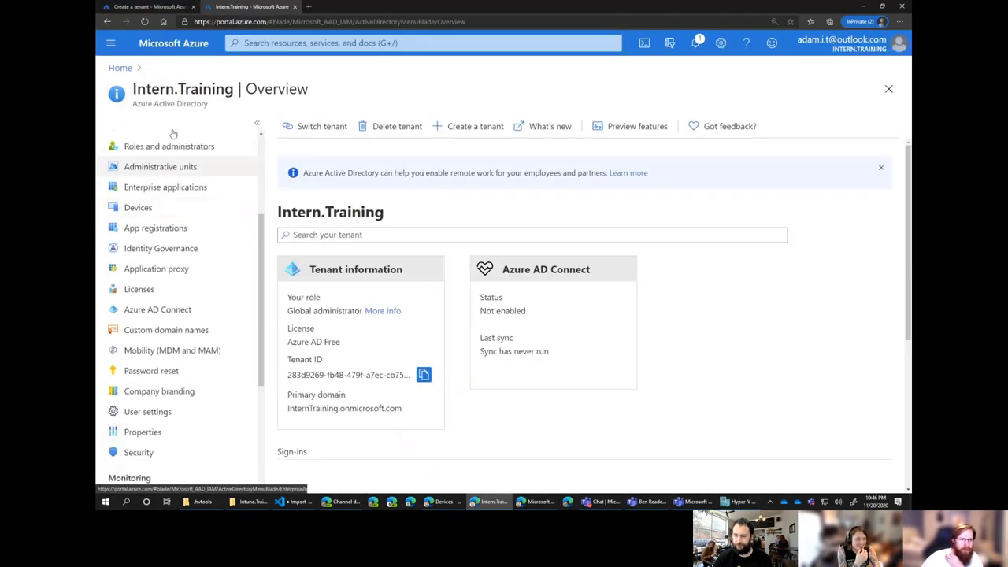
click(120, 68)
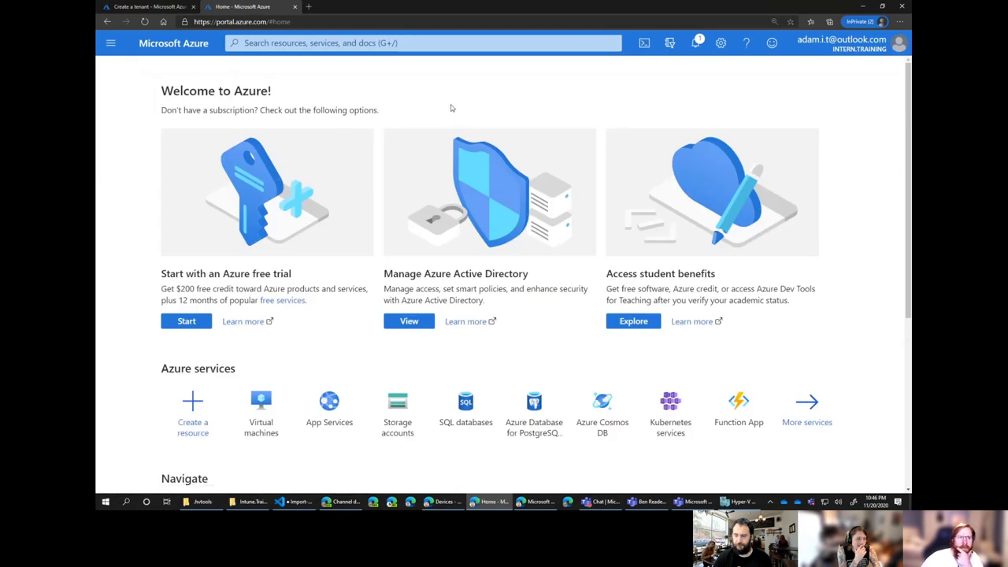
click(237, 21)
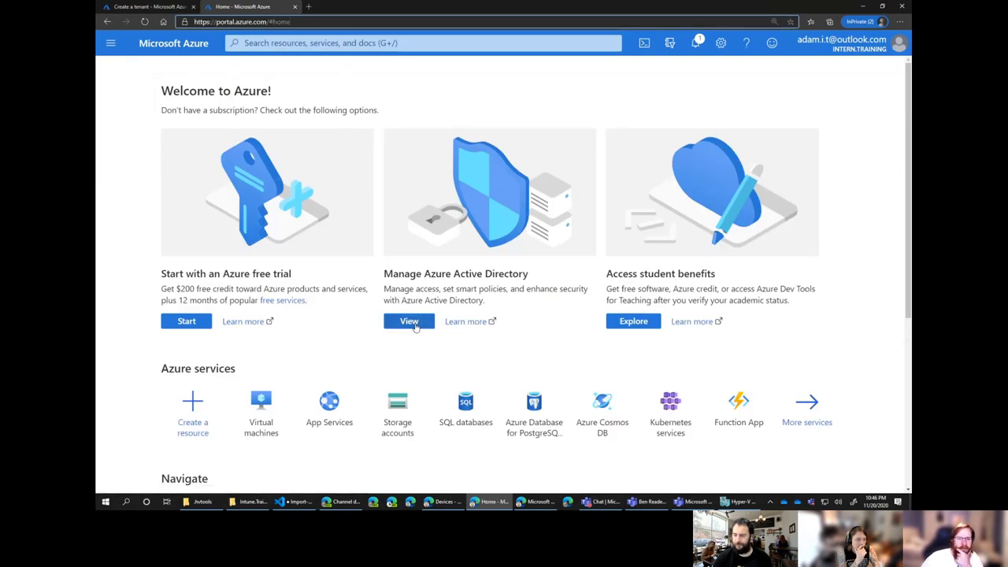
click(409, 322)
scroll(205, 331, down, 1)
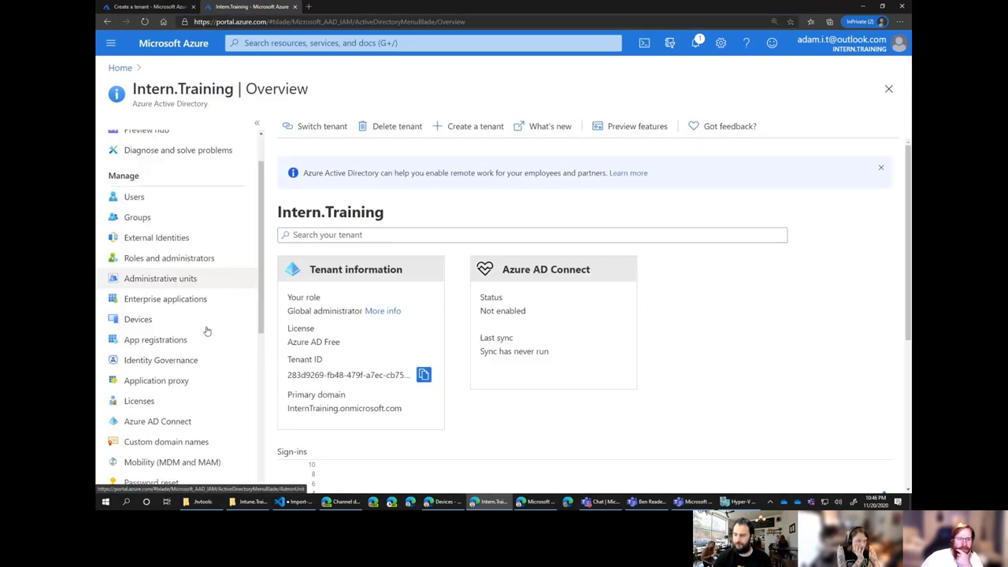
scroll(205, 330, down, 3)
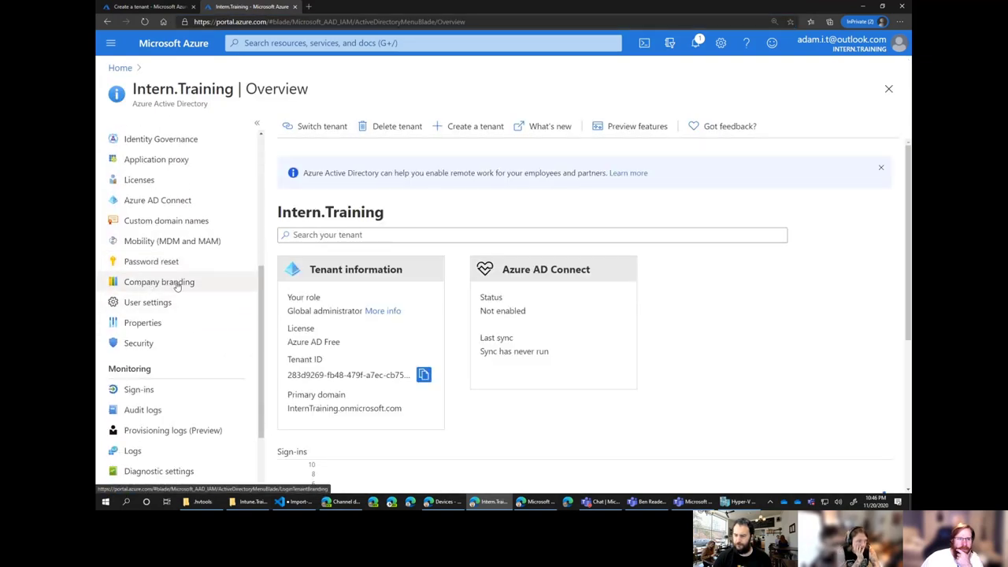
Open Company branding, attempt Get Free Premium Trial, and close the Azure browser window.
click(177, 285)
scroll(411, 261, down, 2)
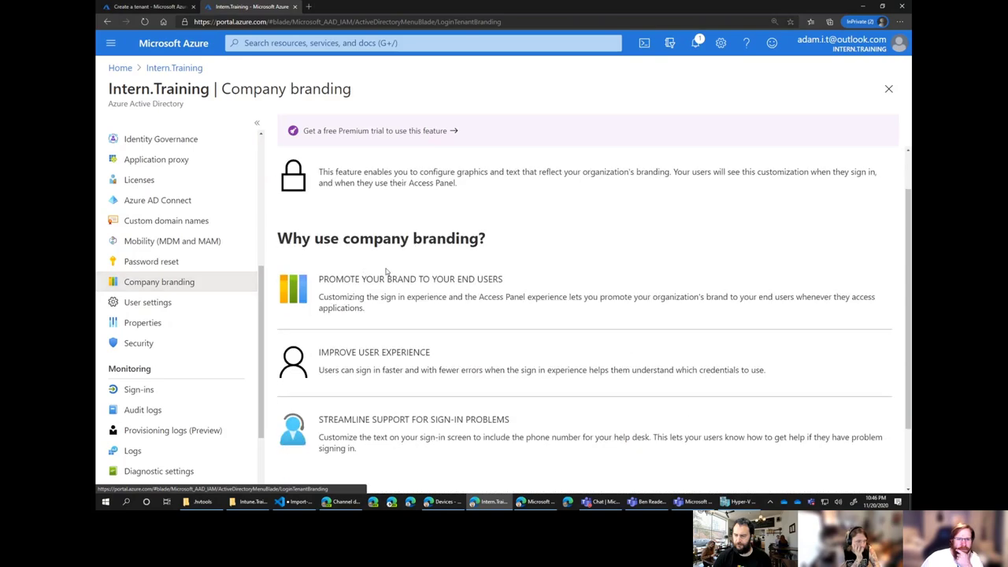
scroll(411, 261, down, 1)
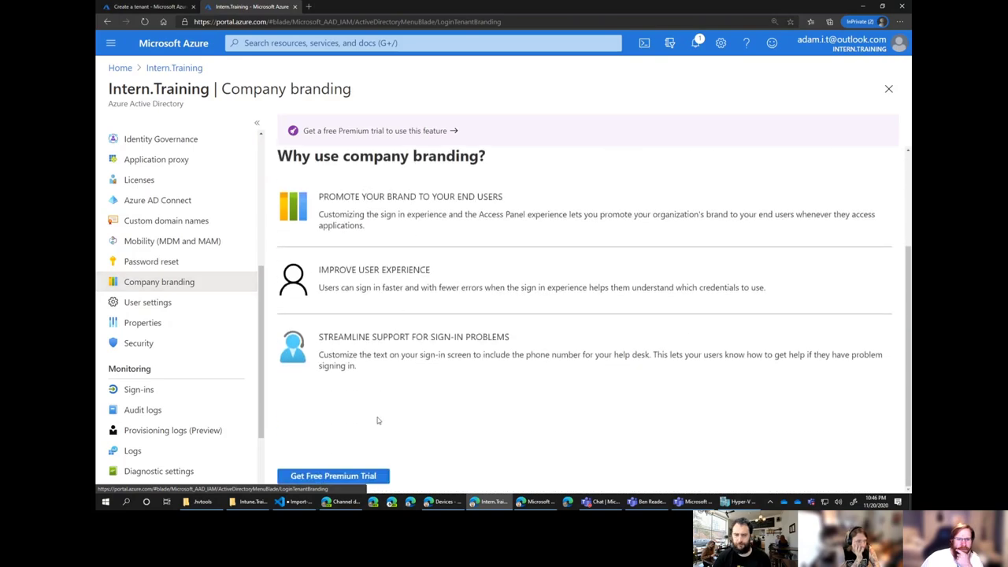
scroll(386, 394, up, 3)
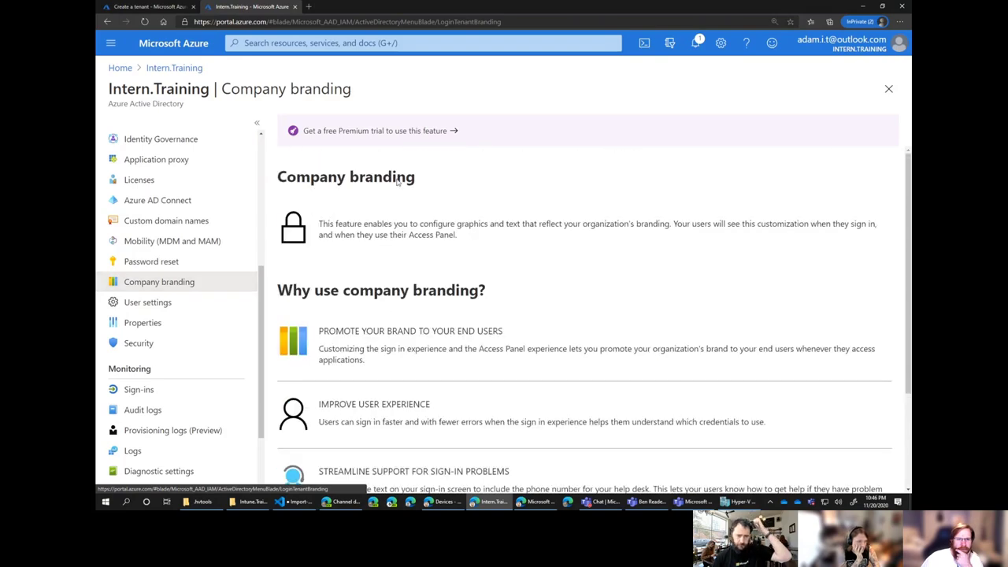
scroll(461, 299, down, 3)
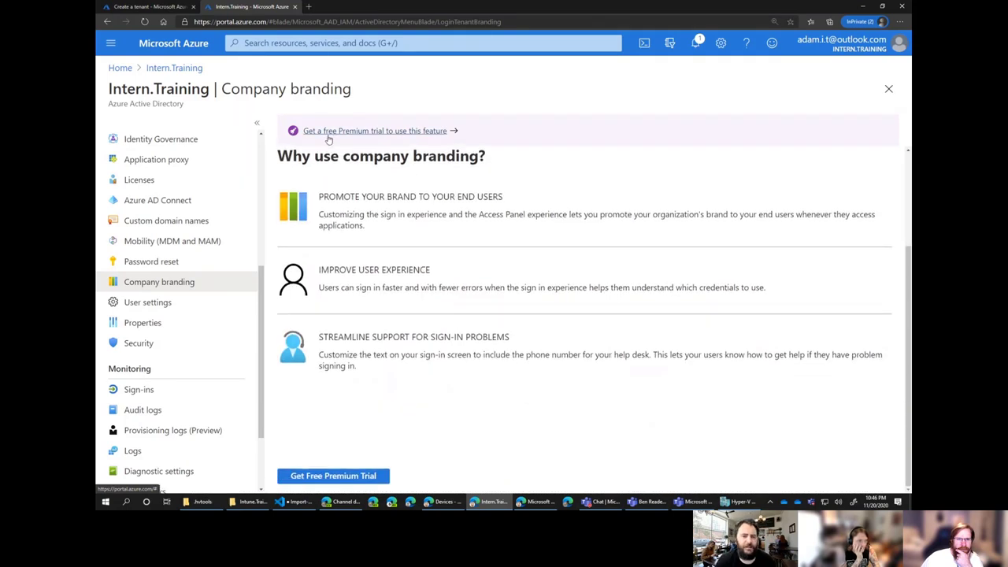
click(341, 477)
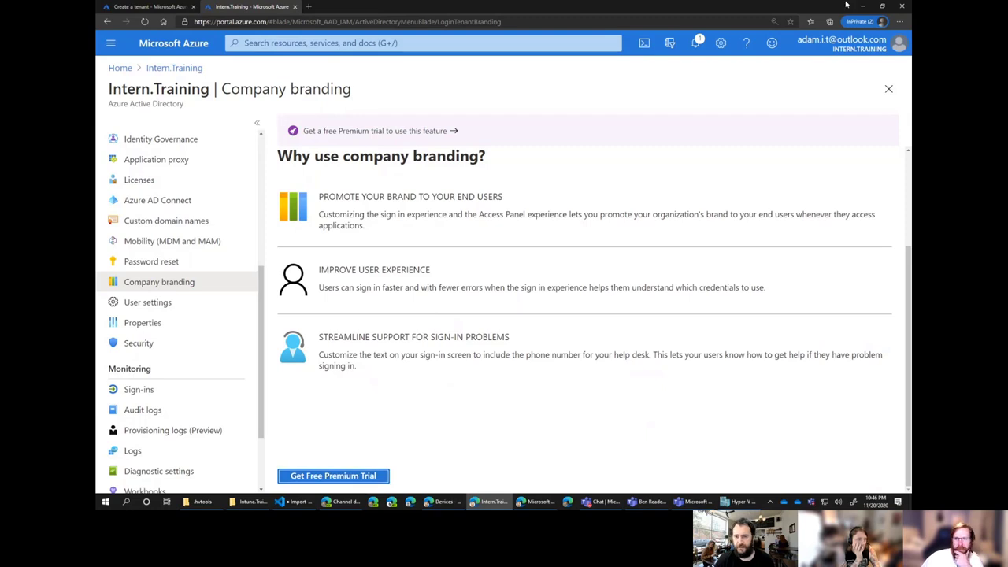
click(900, 6)
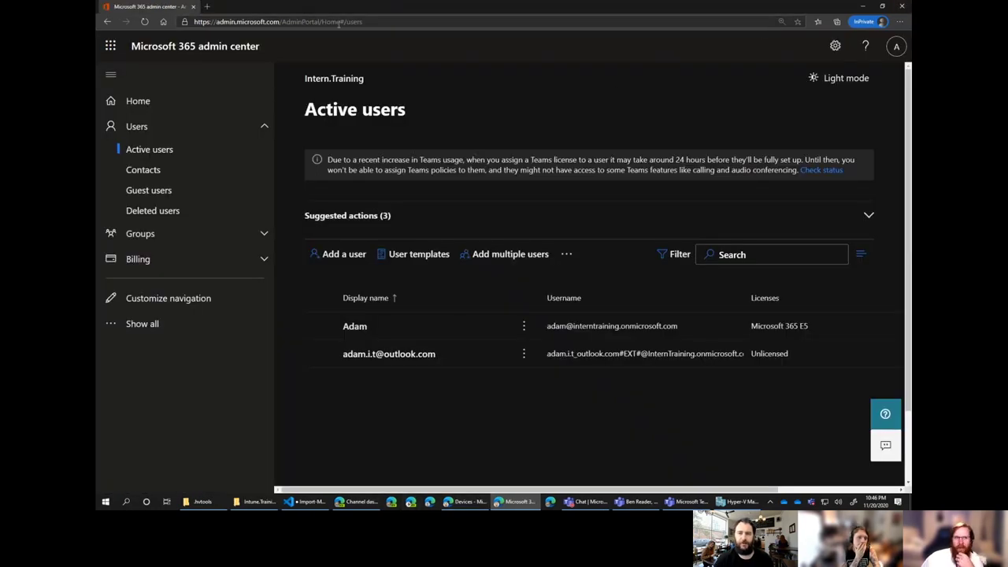
Open a private browsing tab and go to portal.office.com.
click(207, 6)
text(portal.office.com)
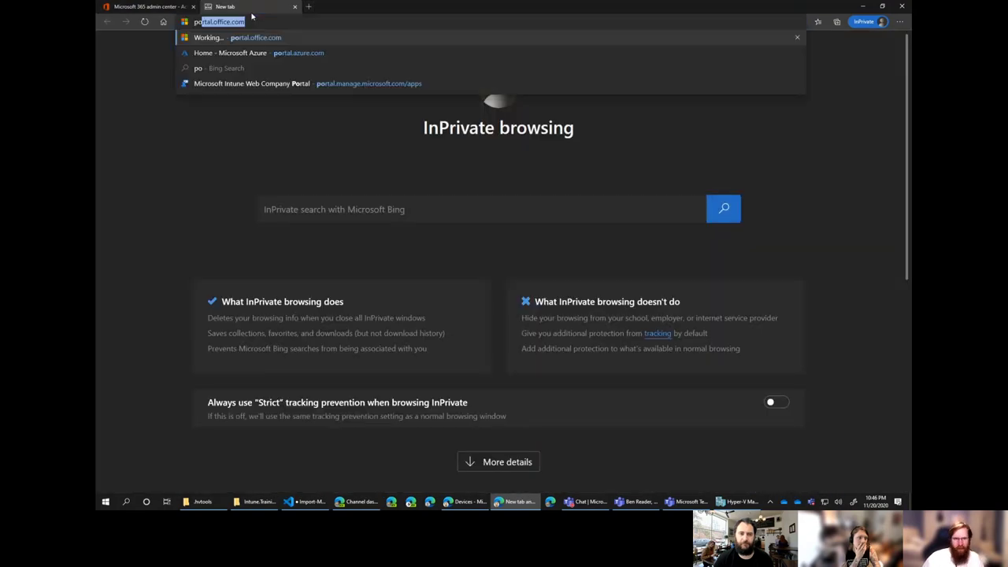
key(Return)
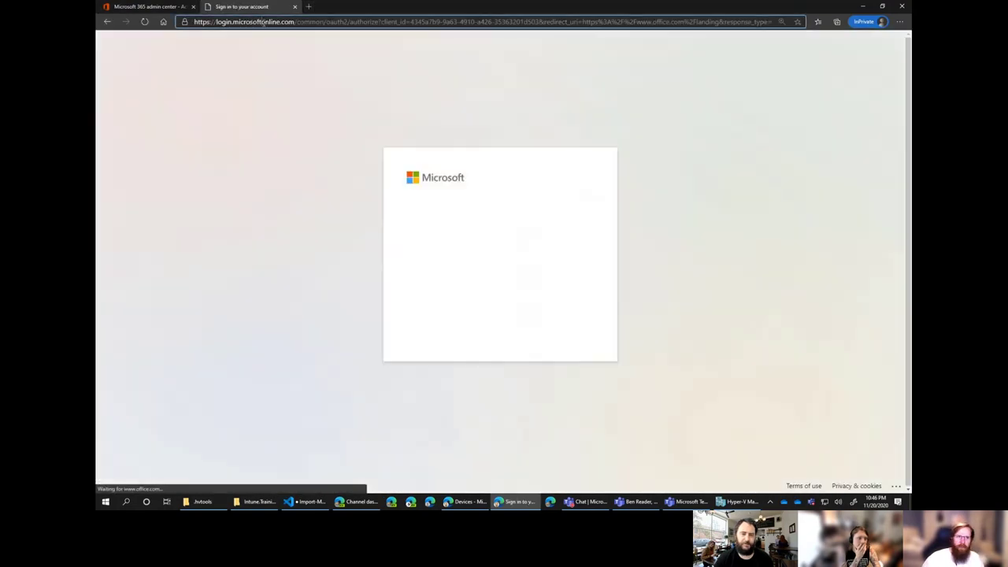
Go to the Azure portal, sign in as the tenant admin, and skip the welcome tour.
click(260, 22)
text(poer)
key(BackSpace)
key(BackSpace)
text(rtal.a)
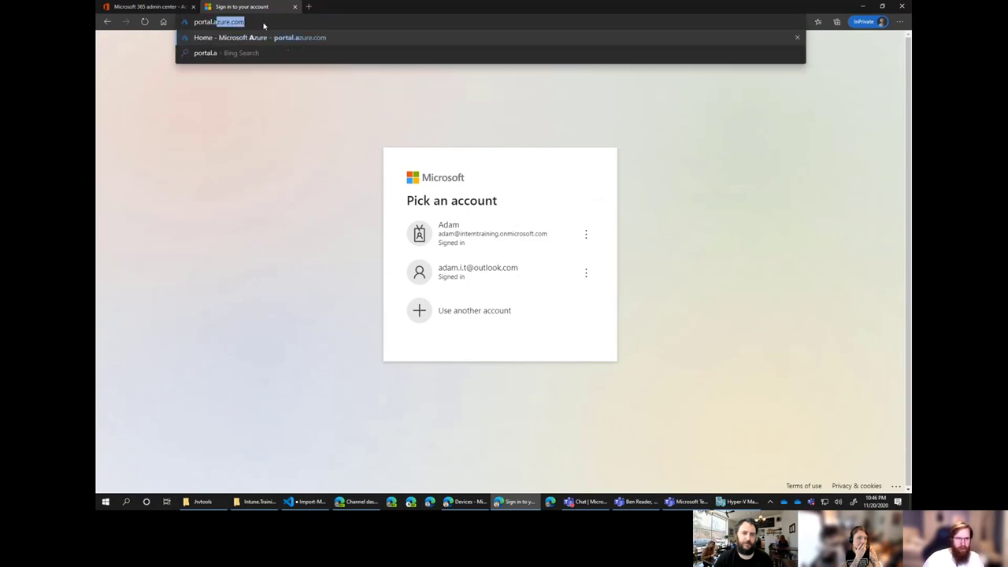
key(Return)
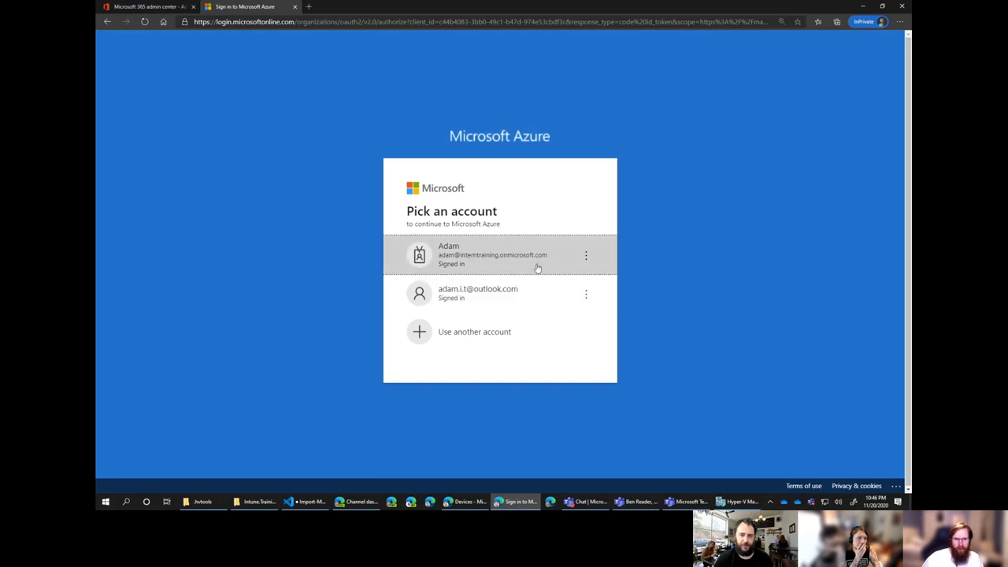
click(537, 269)
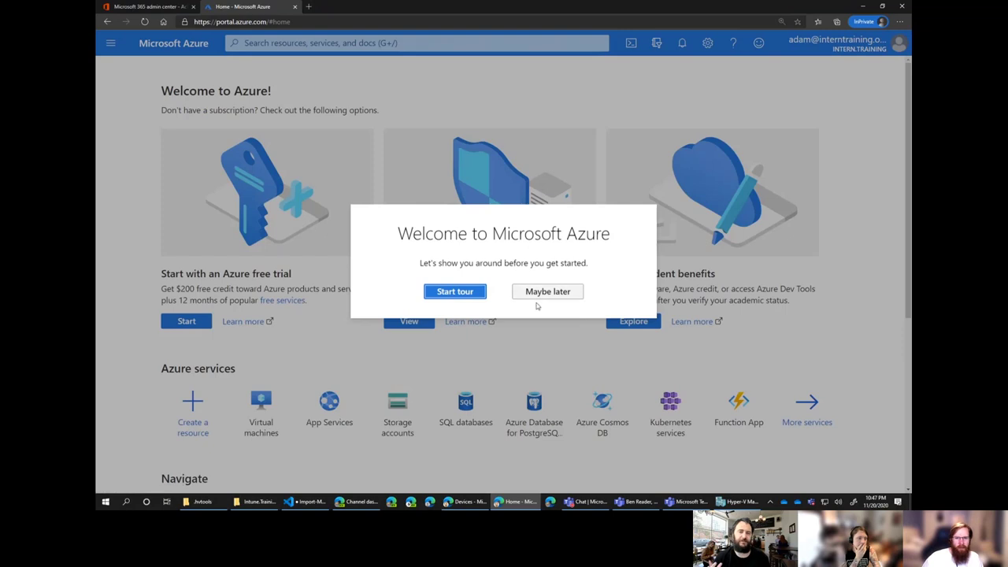
click(547, 292)
Open Azure AD Company branding and start configuring it.
click(410, 321)
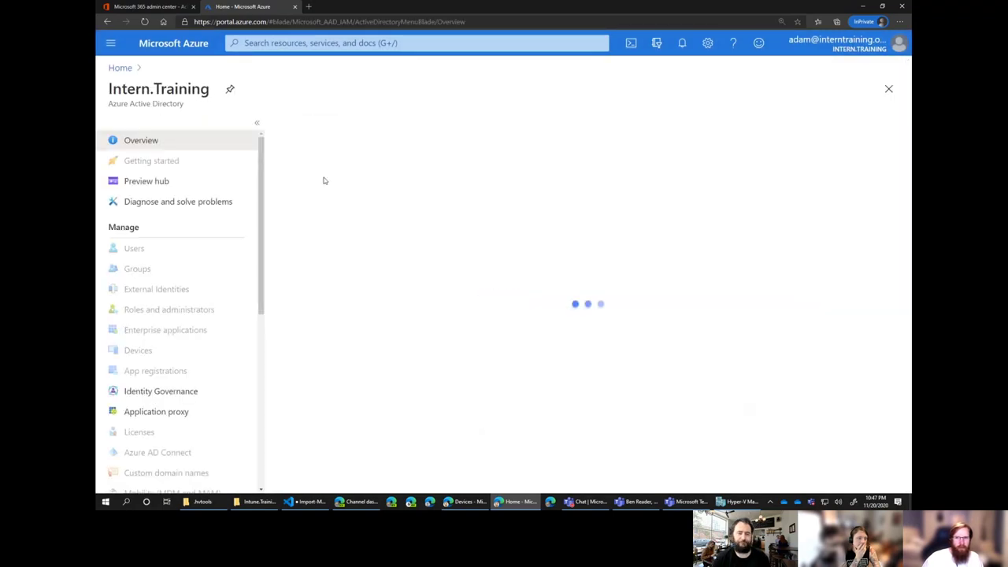
scroll(175, 292, down, 3)
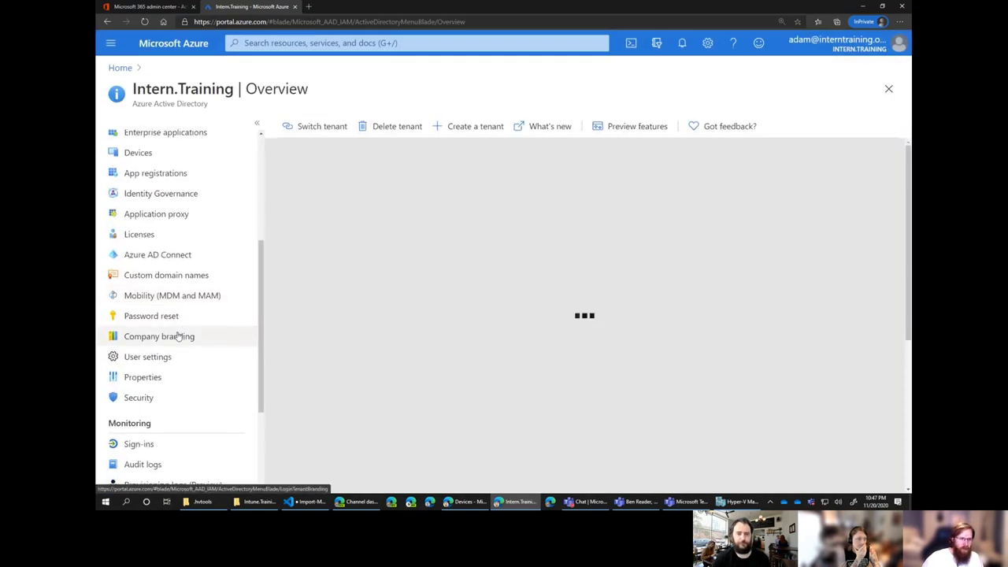
click(179, 336)
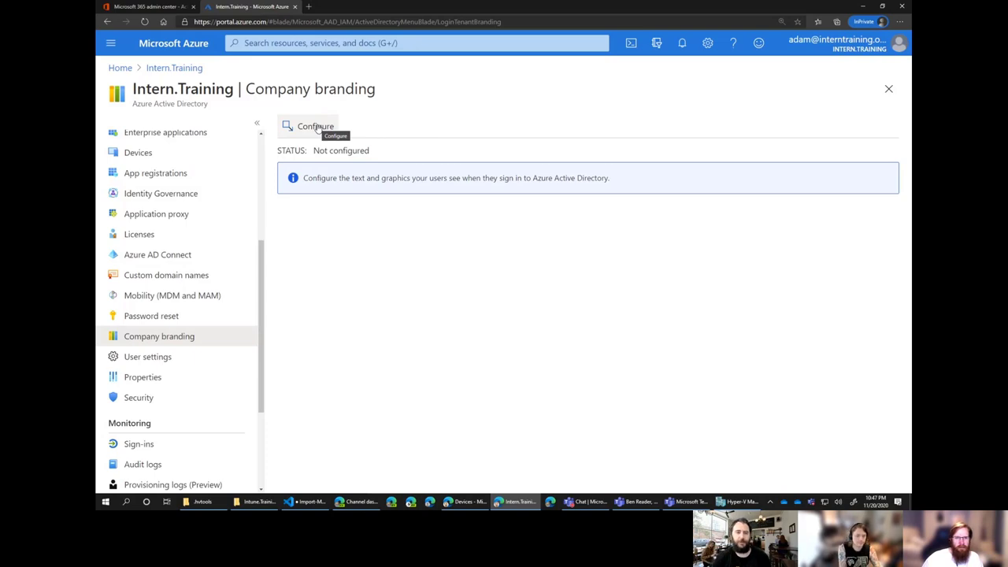
click(316, 127)
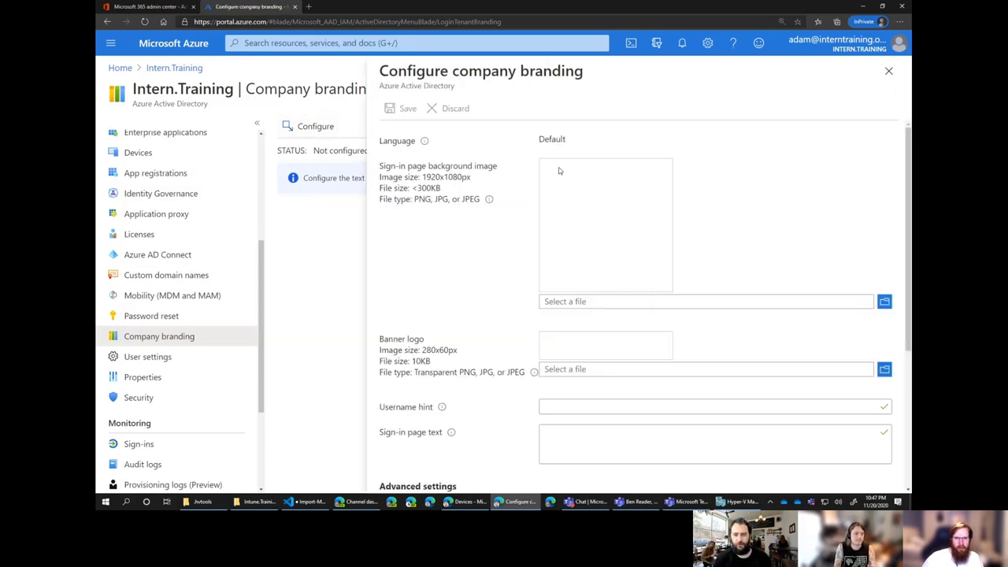
Upload intune.training.Login.png from the Intune.Training folder as the sign-in background image.
click(596, 303)
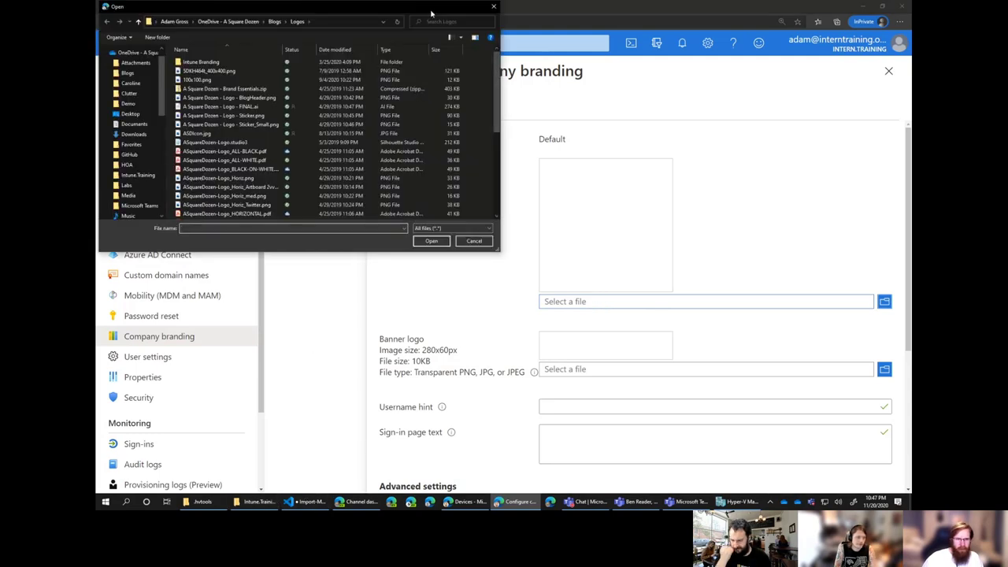
click(493, 6)
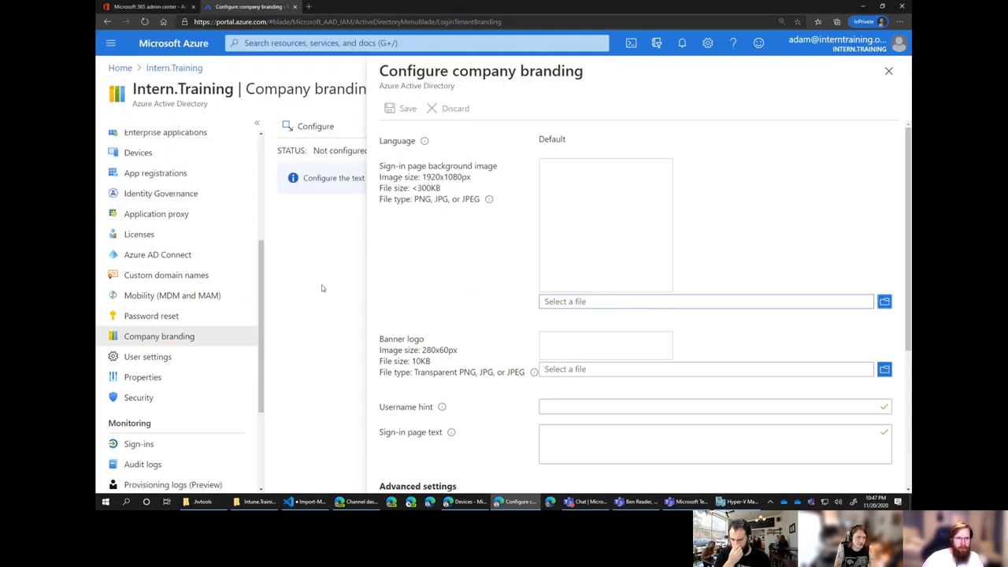
click(260, 502)
click(437, 148)
key(ctrl+c)
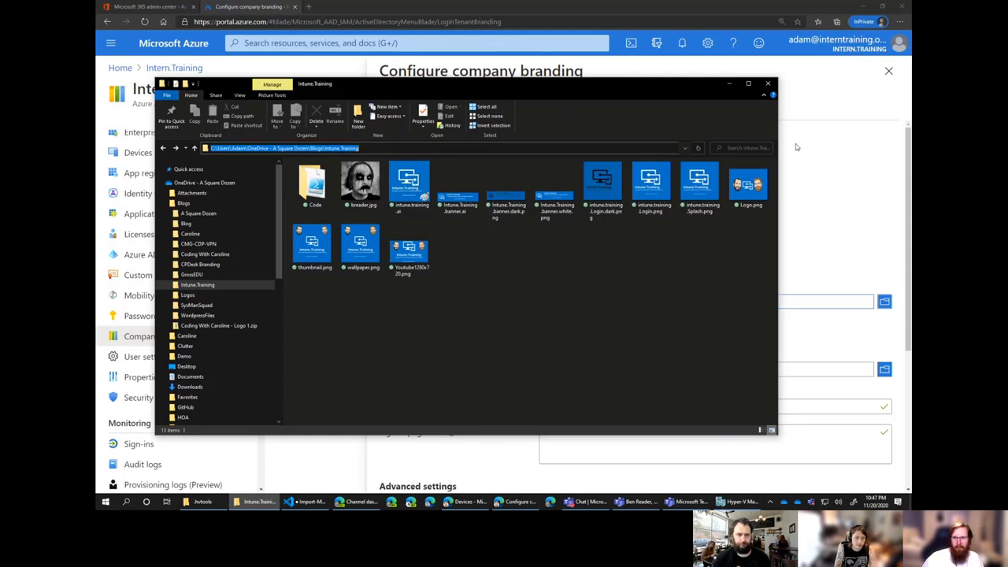
click(795, 147)
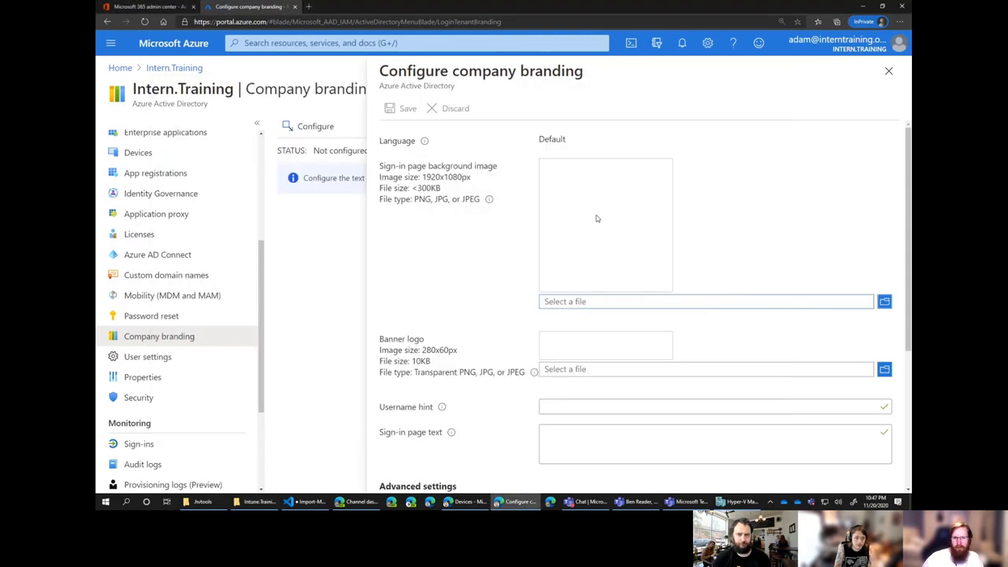
click(592, 302)
key(ctrl+v)
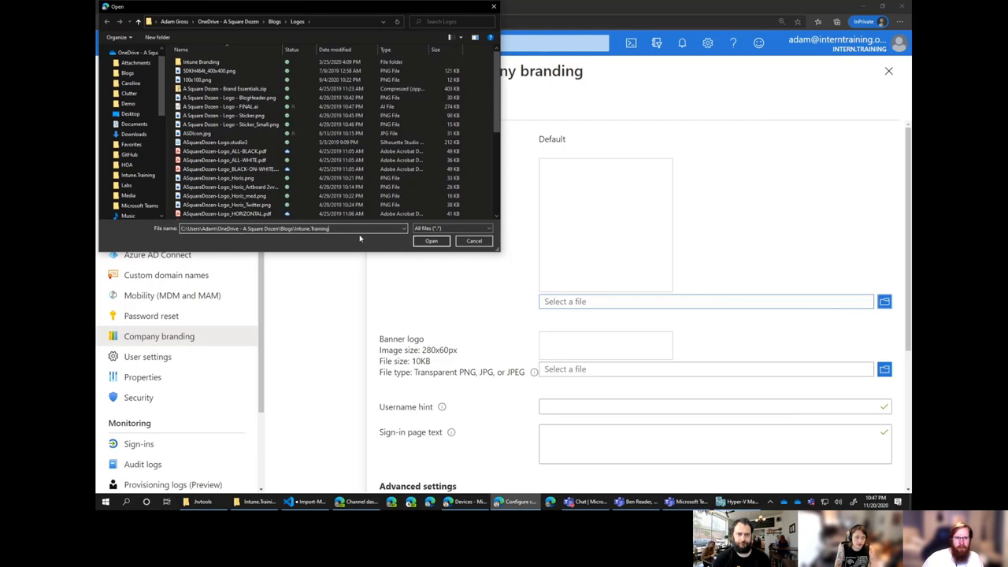
click(434, 243)
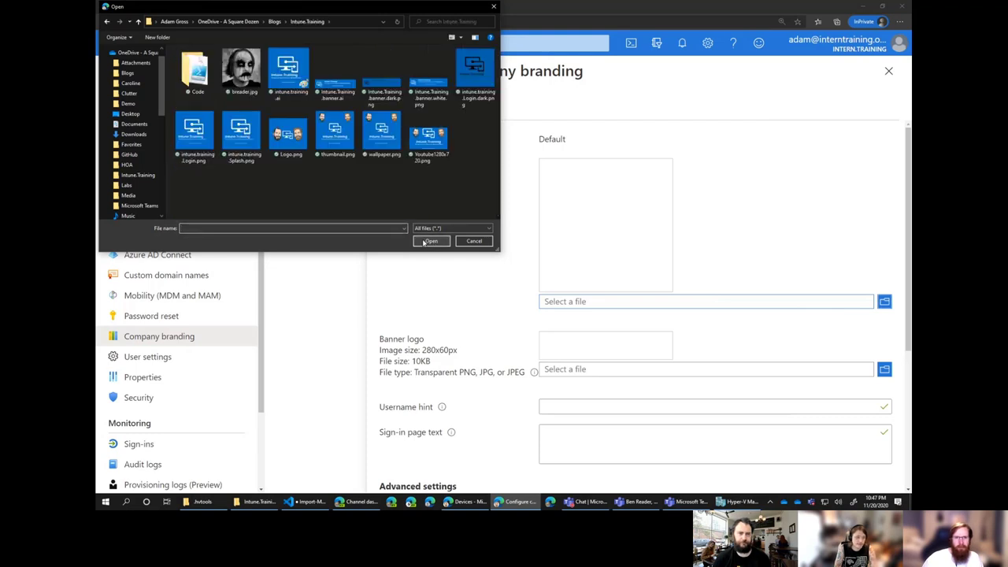
double_click(291, 88)
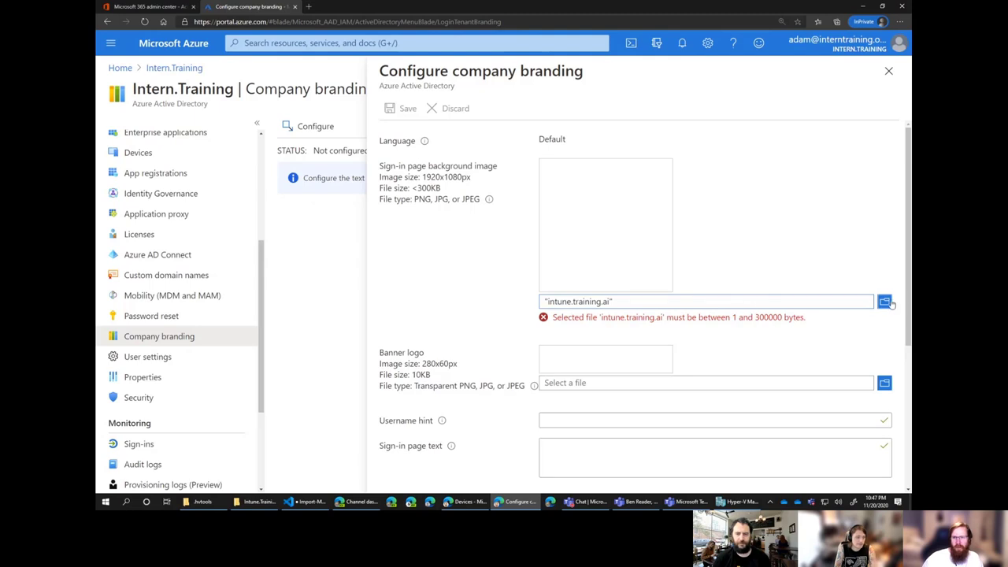
click(884, 302)
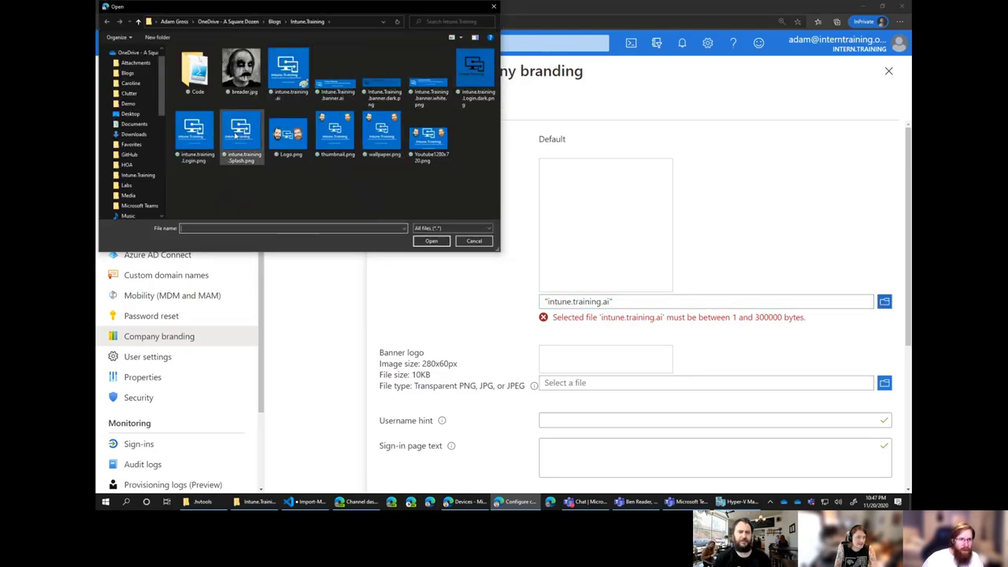
double_click(193, 132)
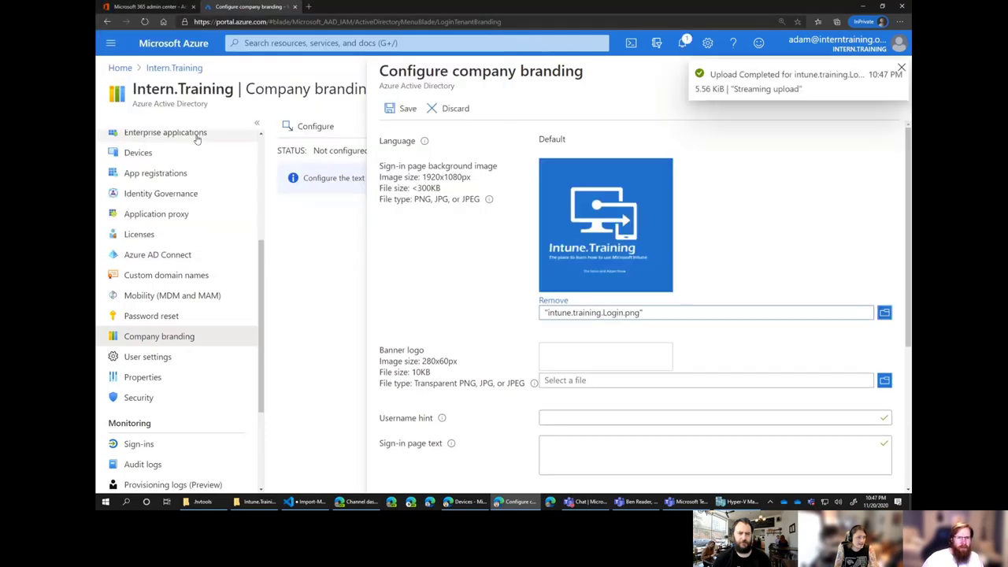
Upload Intune.Training.banner.white.png as the banner logo.
scroll(465, 285, down, 2)
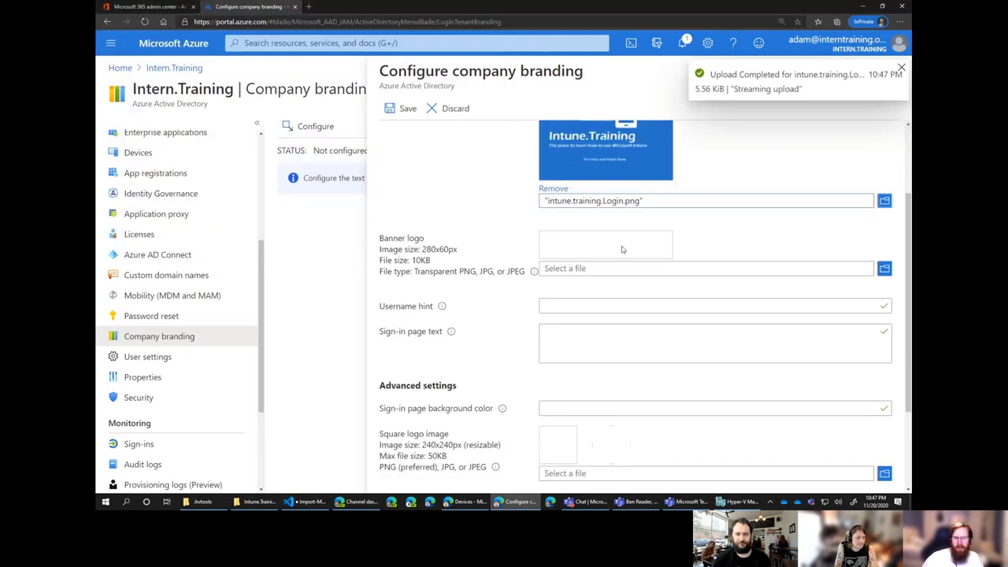
click(884, 269)
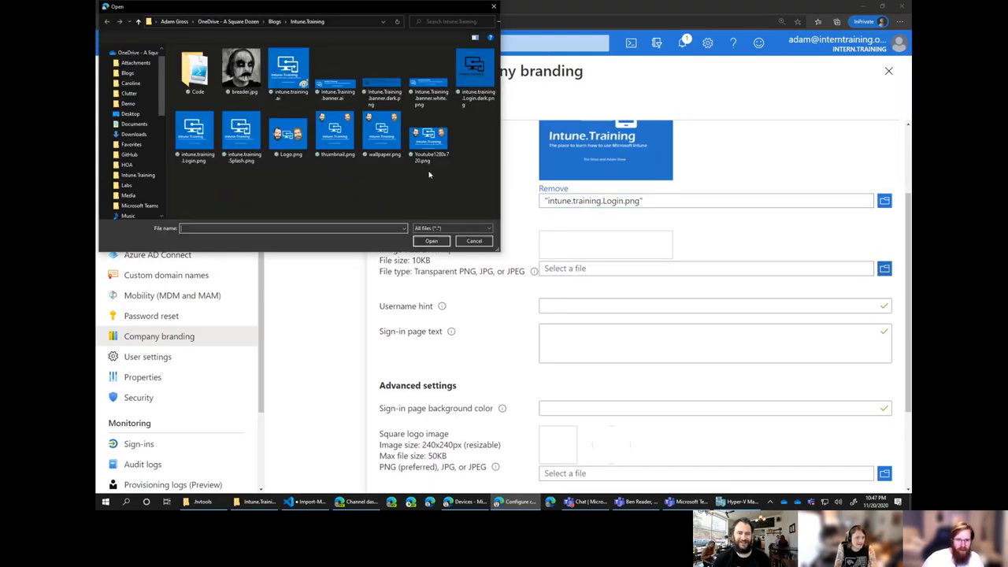
double_click(418, 83)
scroll(483, 291, down, 1)
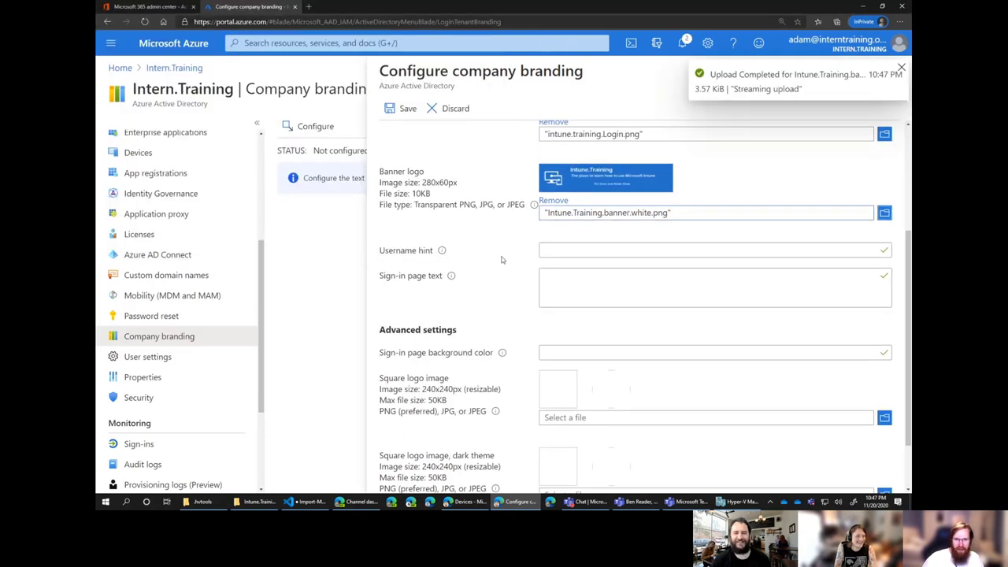
Set the username hint to a sample interntraining.onmicrosoft.com address and sign-in page text 'See Above ^^'.
click(562, 249)
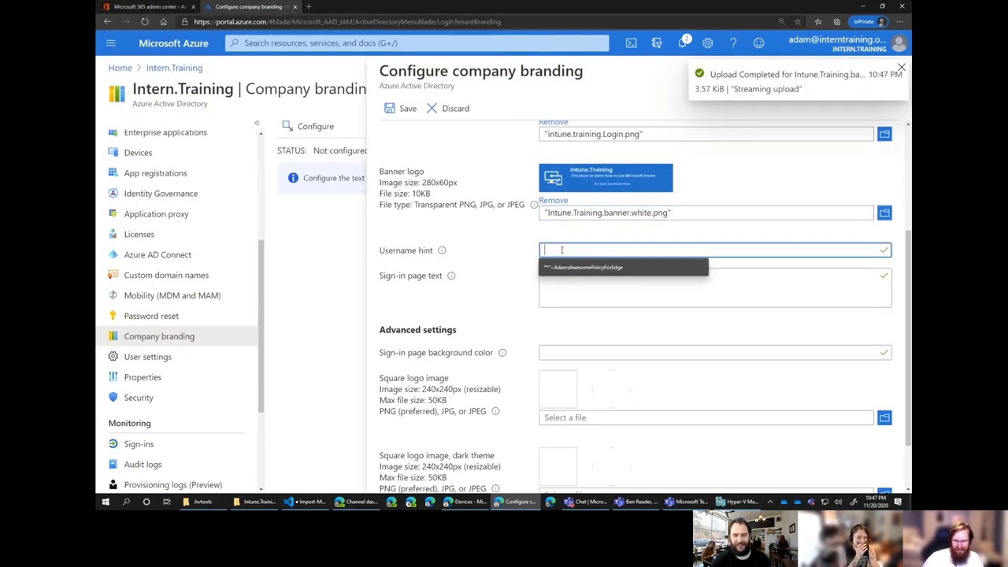
text(username@)
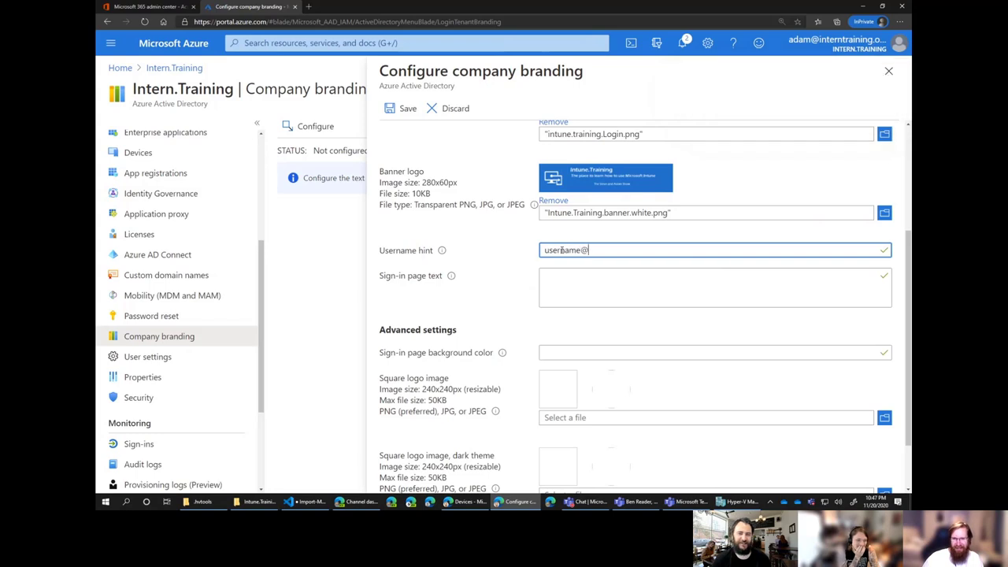
text(interntraining.on)
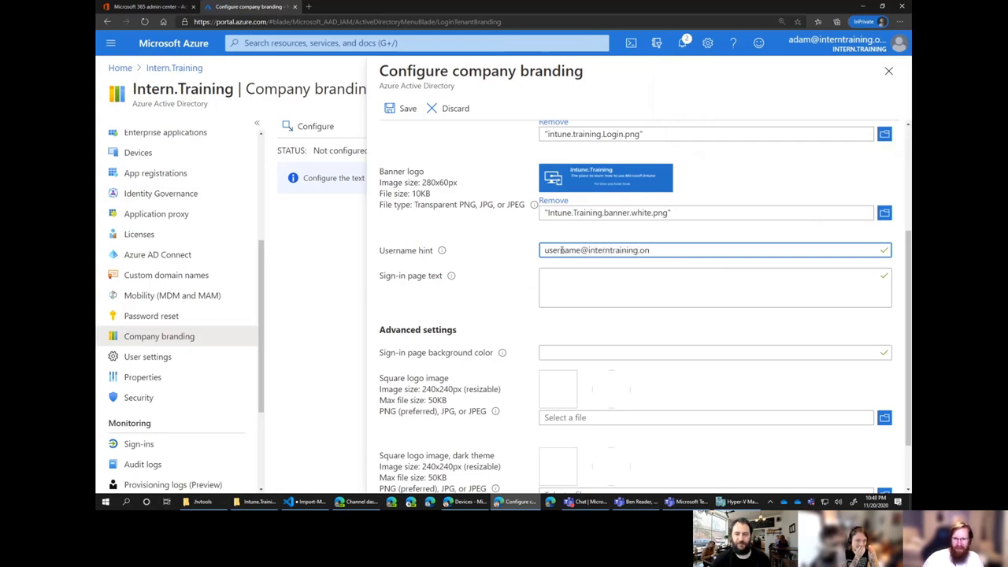
text(microsoft.com)
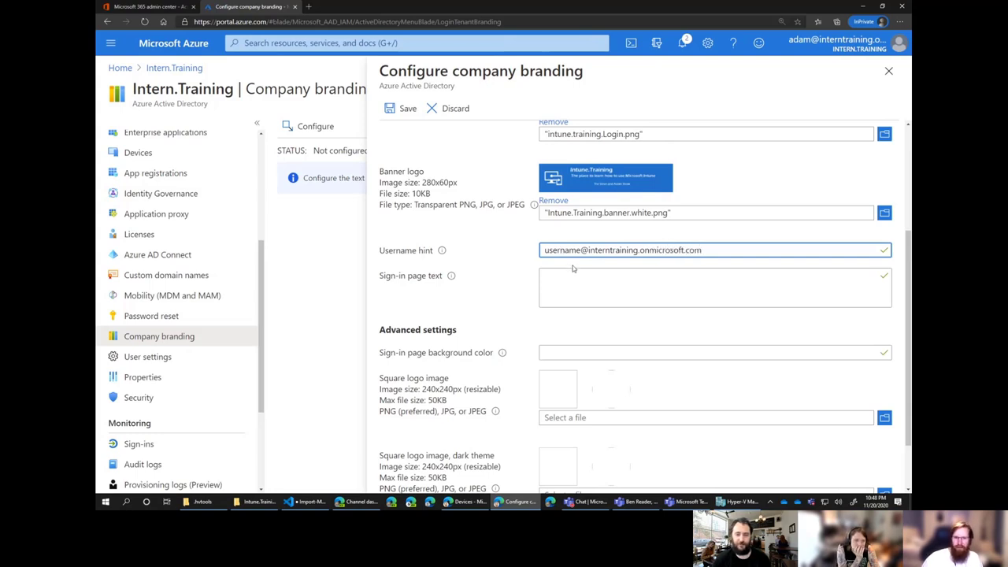
click(581, 286)
scroll(606, 261, down, 1)
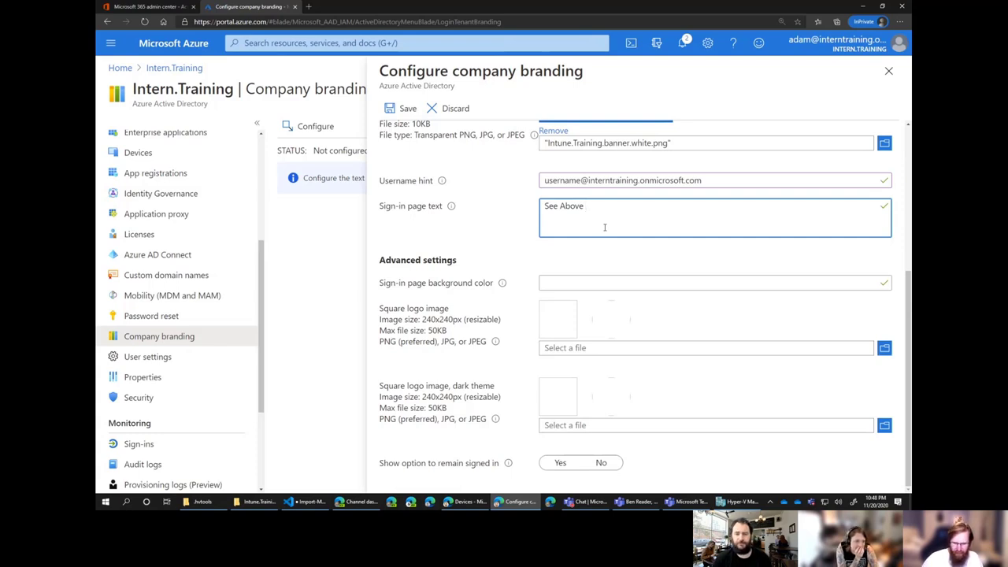
text(^^)
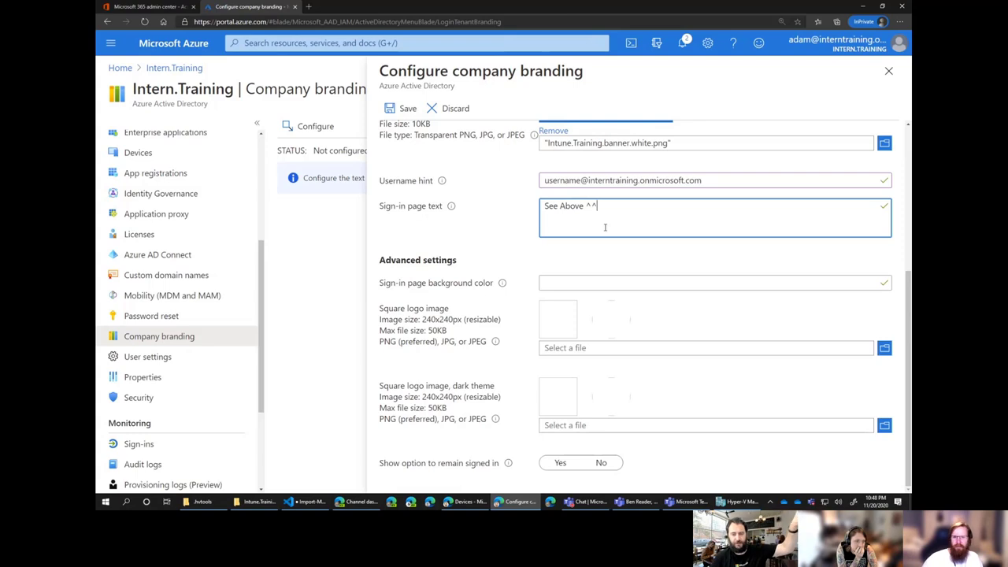
Leave the background colour empty and set square logos to intune.training.Login.png and intune.training.Login.dark.png.
click(553, 283)
click(571, 283)
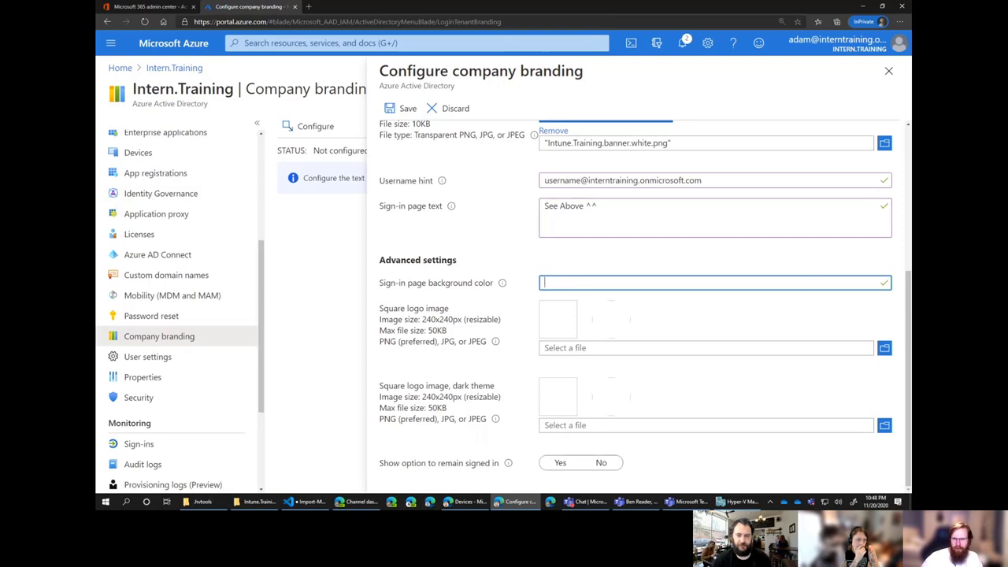
click(550, 324)
click(846, 353)
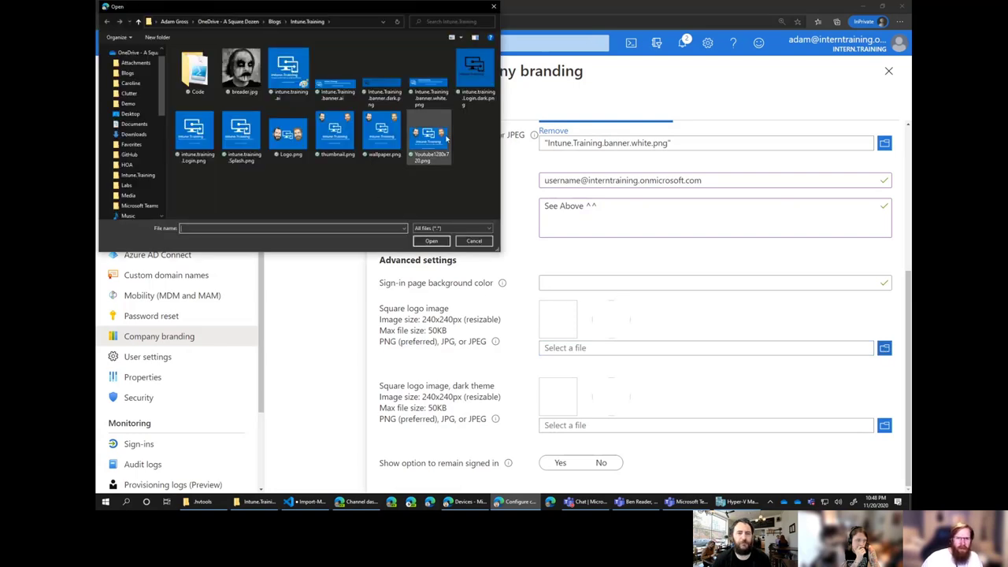
click(479, 70)
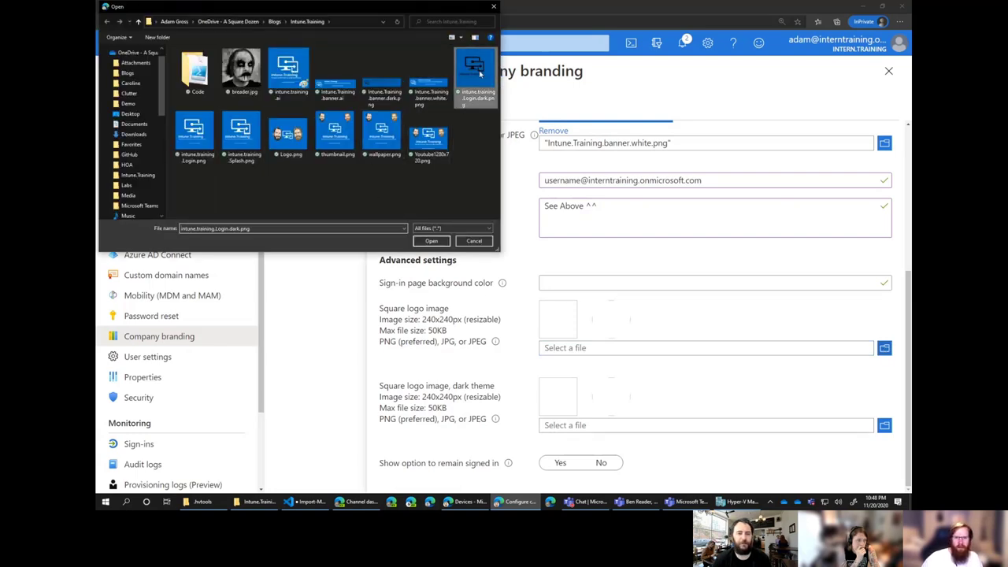
double_click(196, 146)
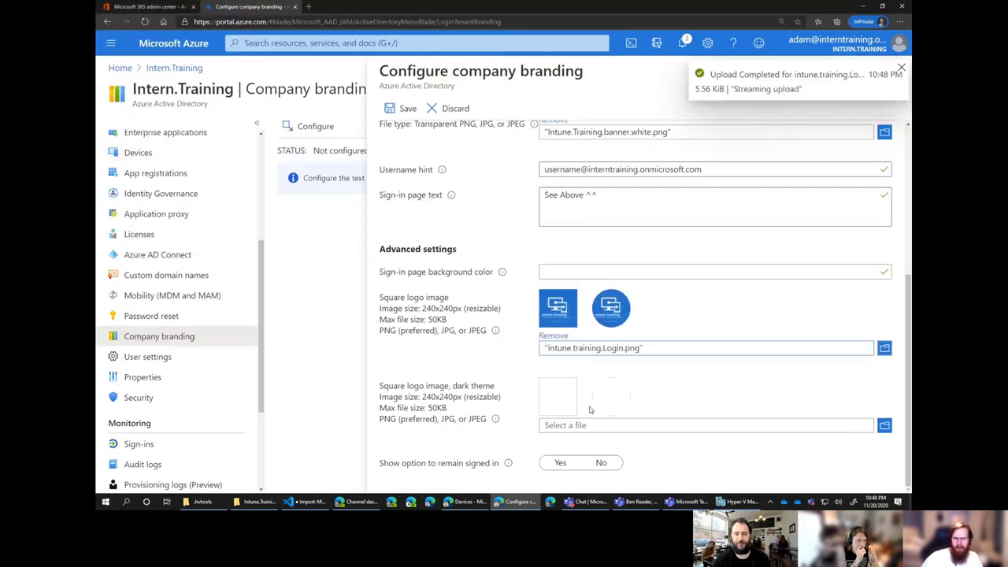
click(607, 425)
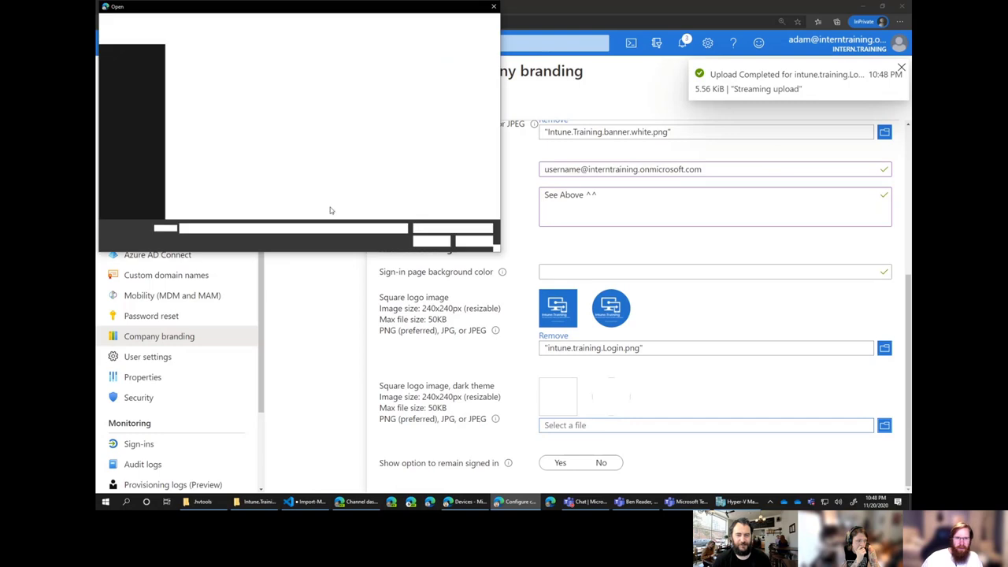
double_click(477, 86)
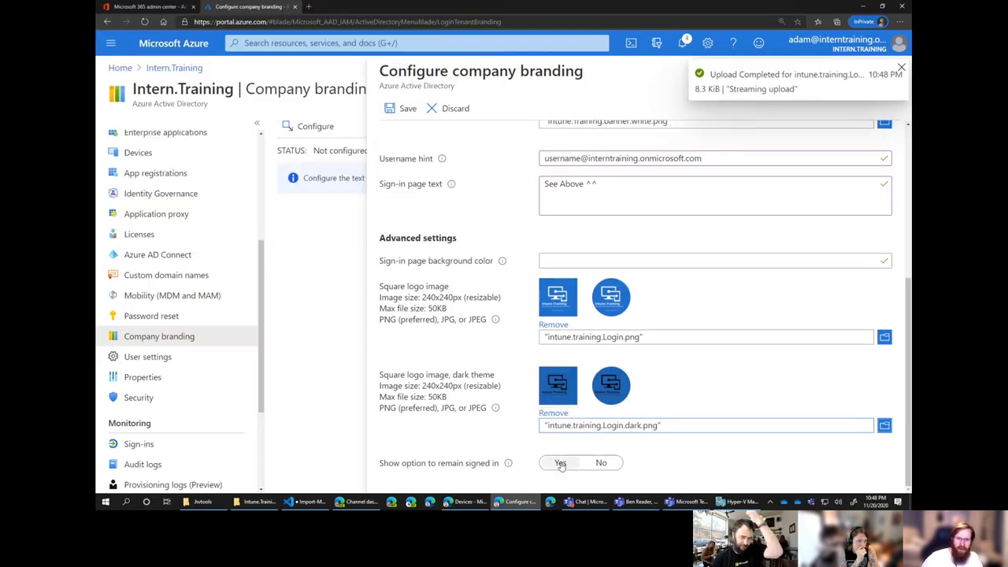
Set 'Show option to remain signed in' to Yes under Advanced settings.
click(600, 463)
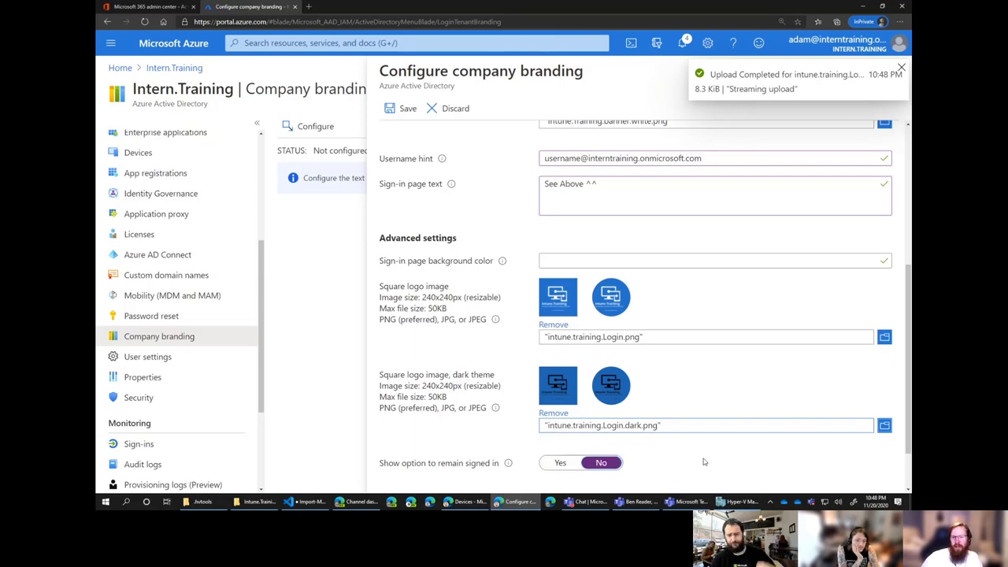
scroll(693, 453, down, 2)
scroll(685, 422, up, 5)
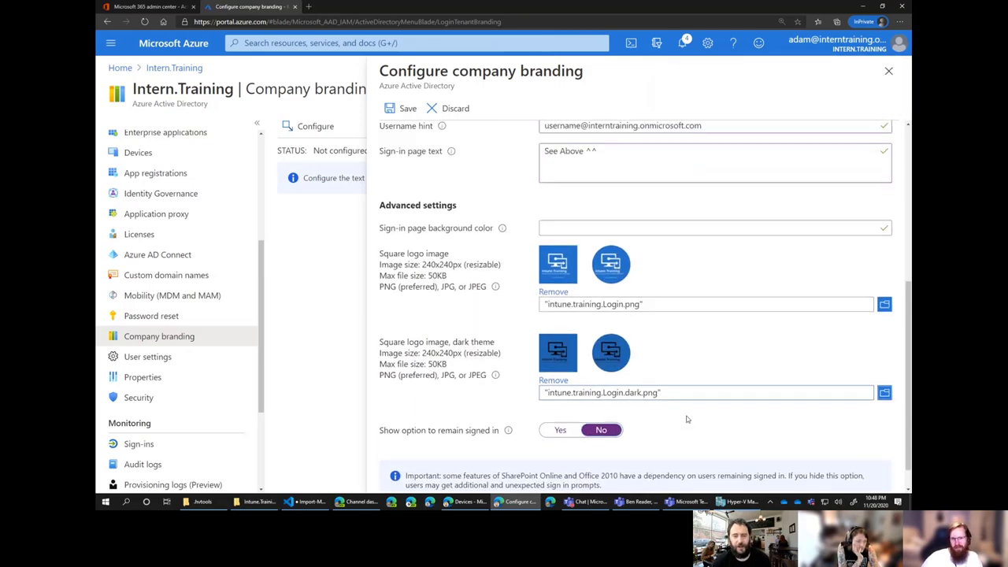
scroll(450, 256, down, 3)
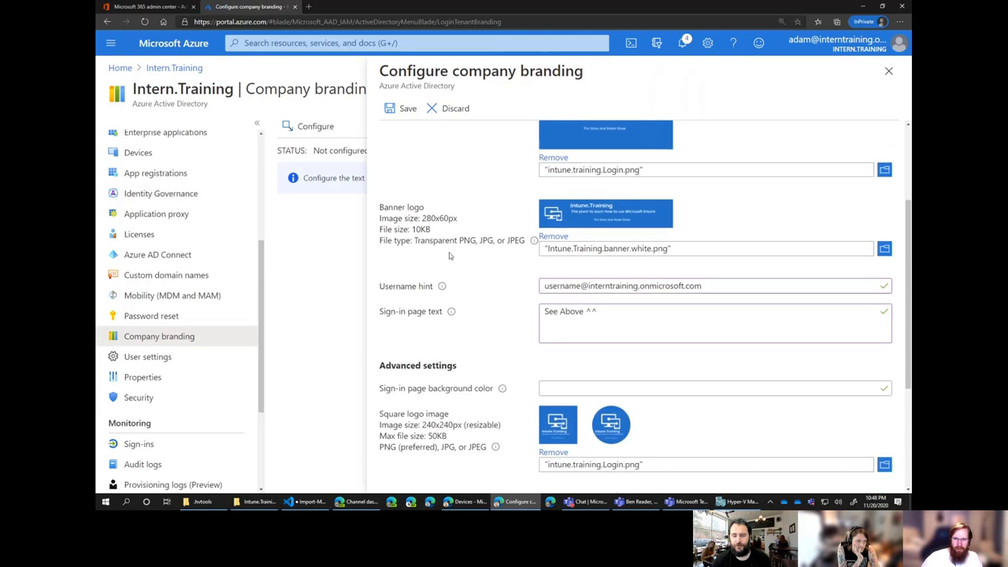
scroll(450, 256, down, 3)
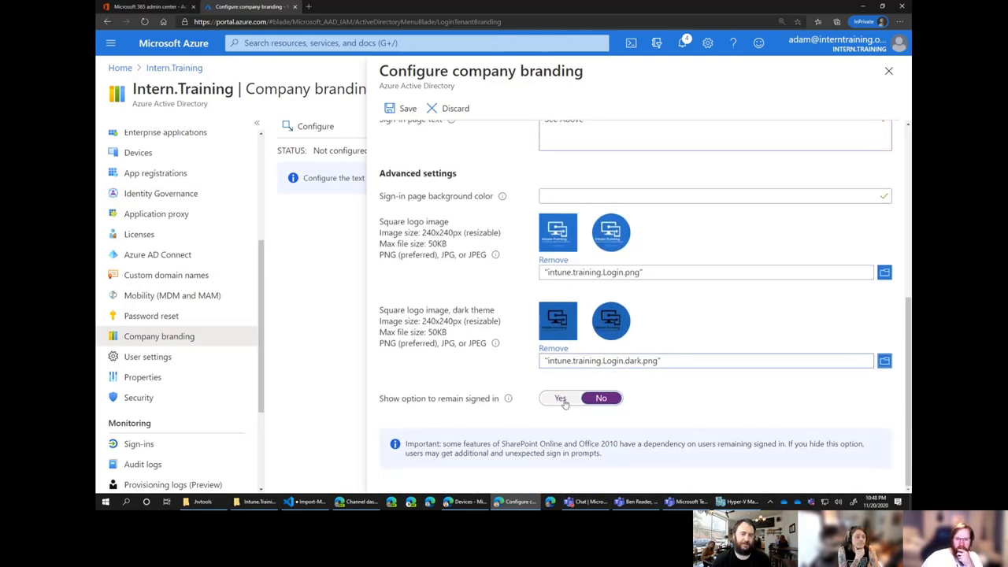
click(559, 398)
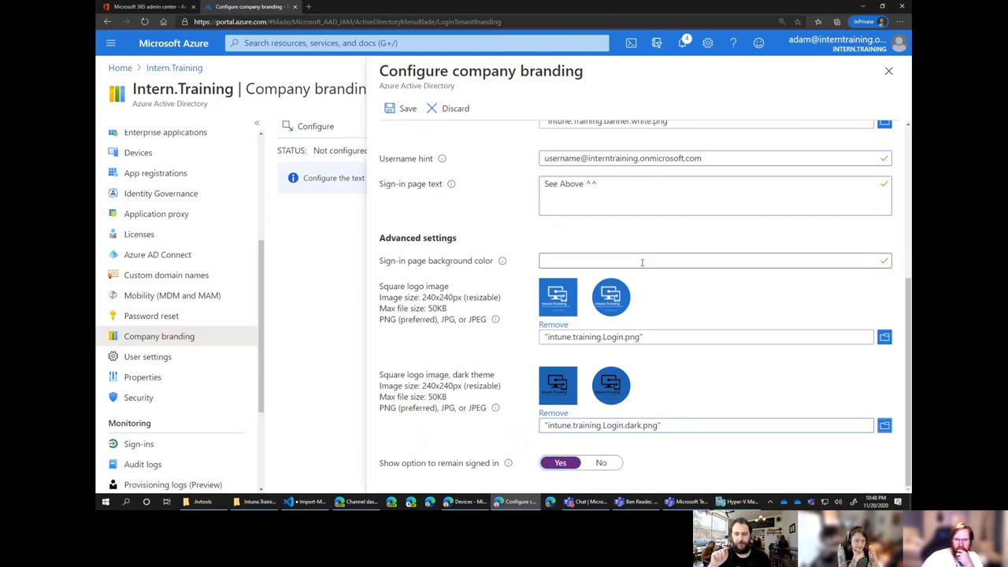
Replace the rejected 'Orange' sign-in background colour with the hex value #FFAABB.
click(696, 262)
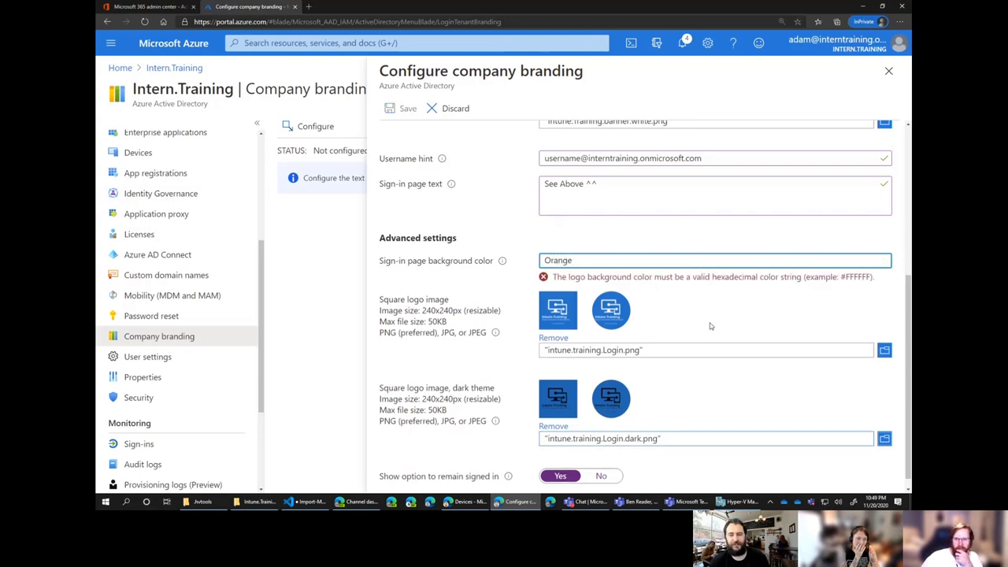
drag(575, 260, 502, 249)
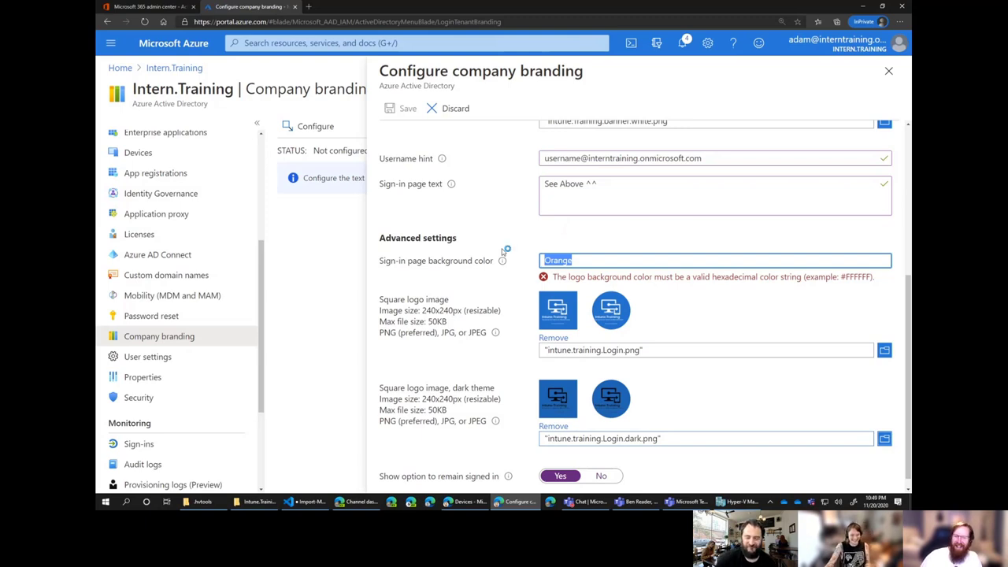
text(#)
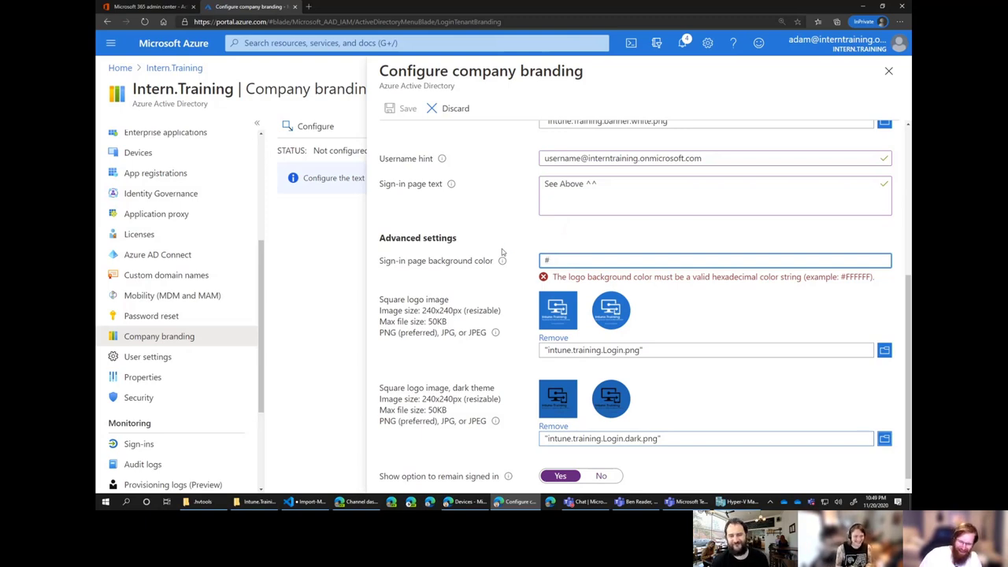
text(FF)
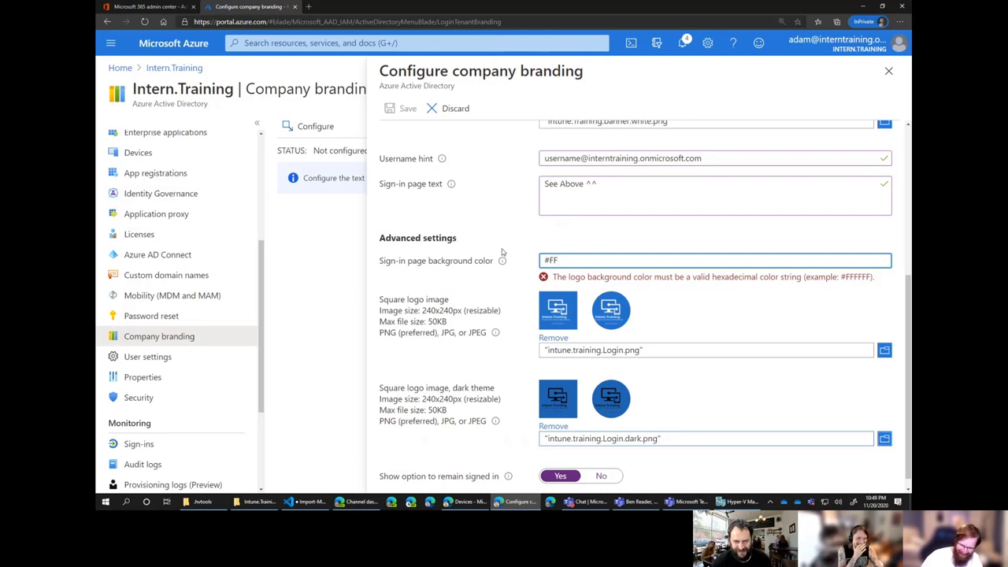
text(AABBCC)
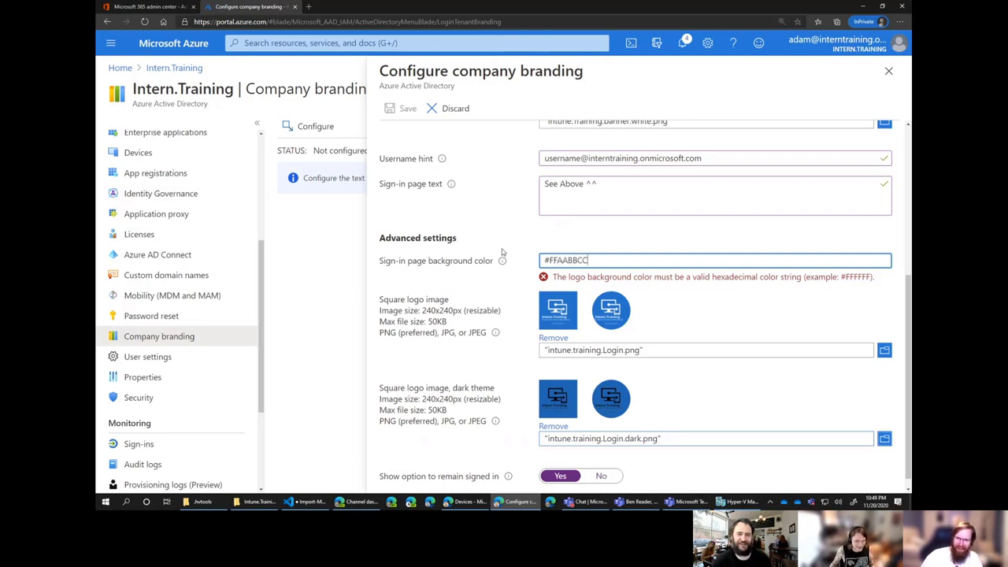
click(764, 331)
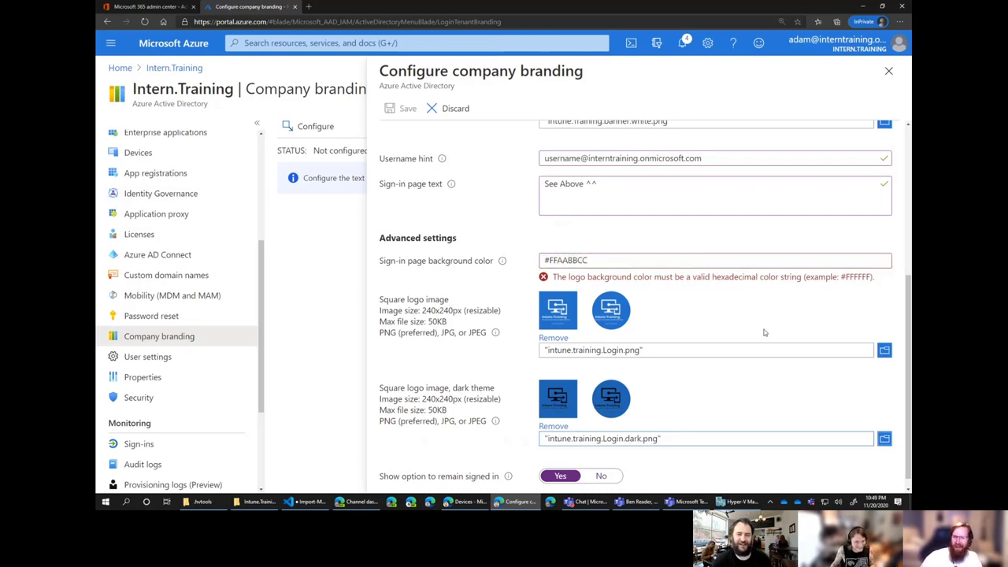
click(623, 261)
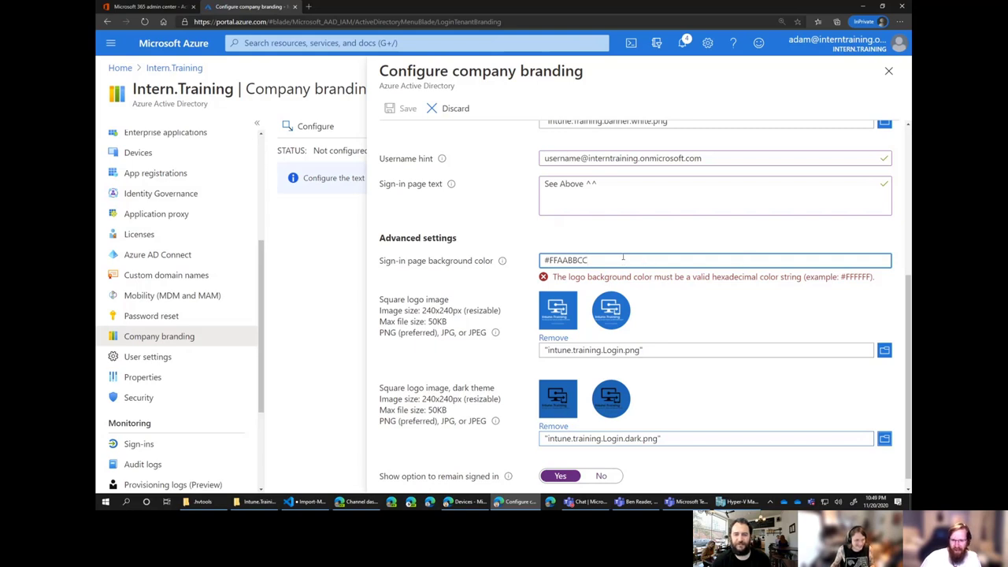
click(702, 310)
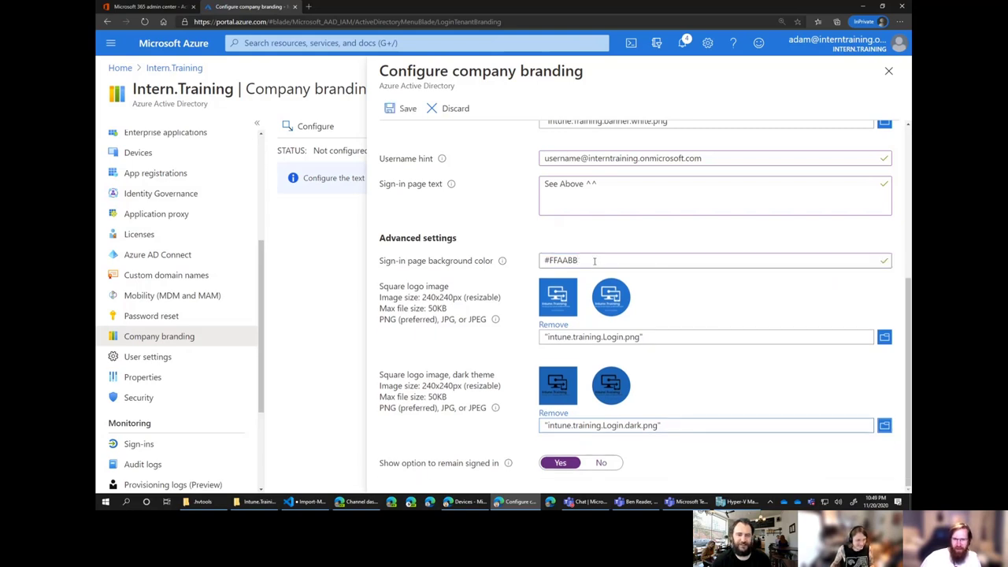
click(595, 260)
click(650, 238)
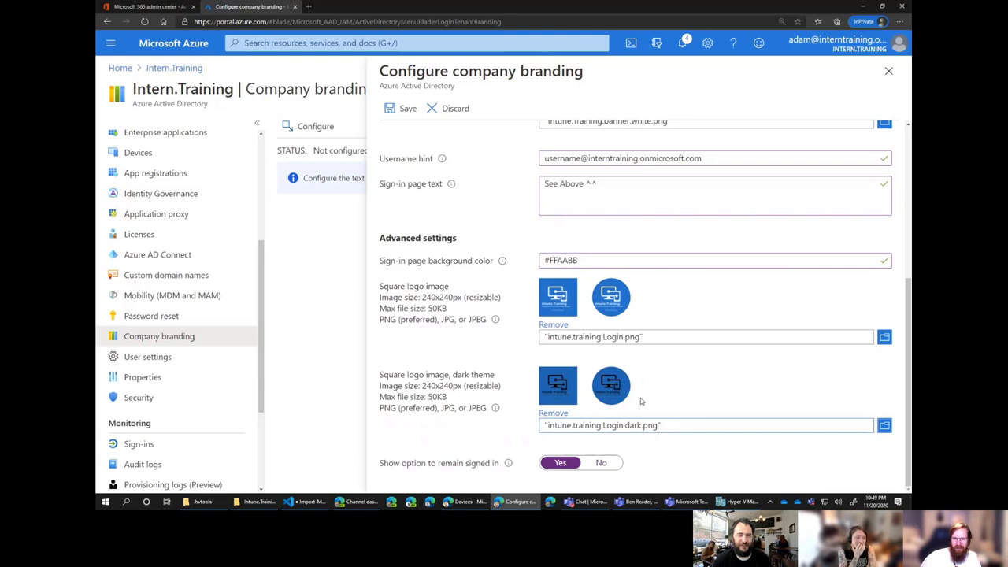
Save the company branding and follow Mobility (MDM and MAM) to Endpoint Manager.
click(402, 109)
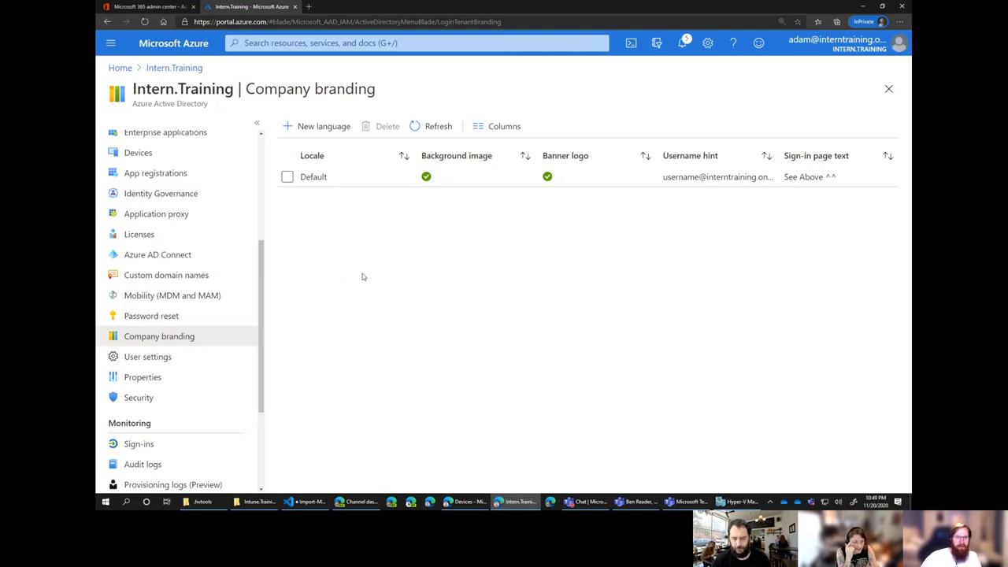
click(206, 295)
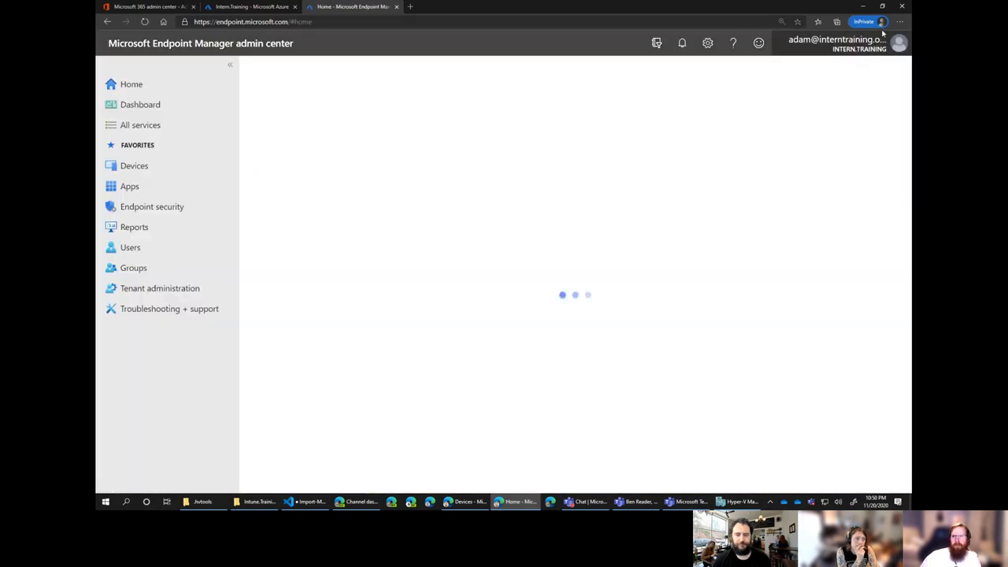
Review the Microsoft Store for Business connector under Tenant administration > Connectors and tokens.
click(899, 21)
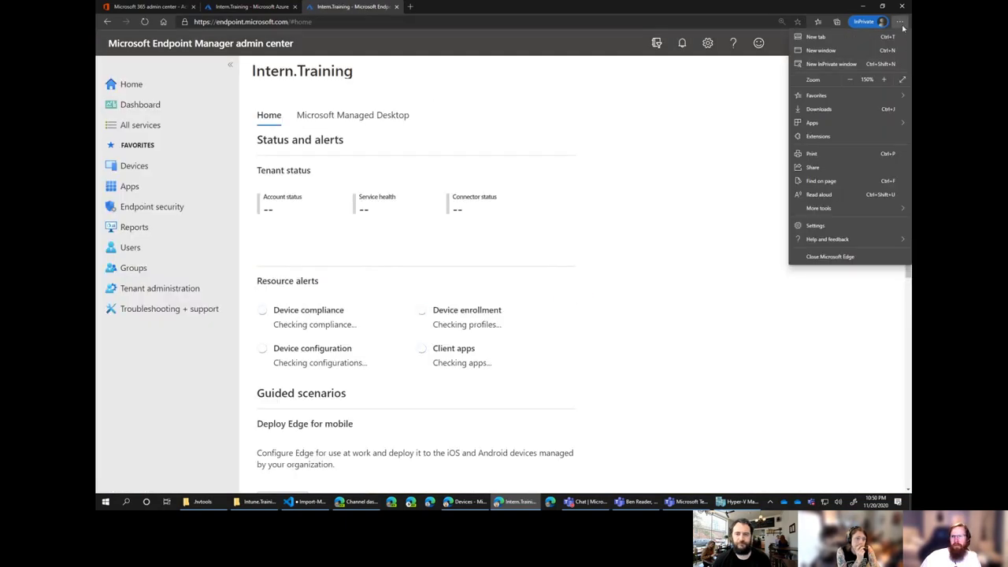
click(900, 21)
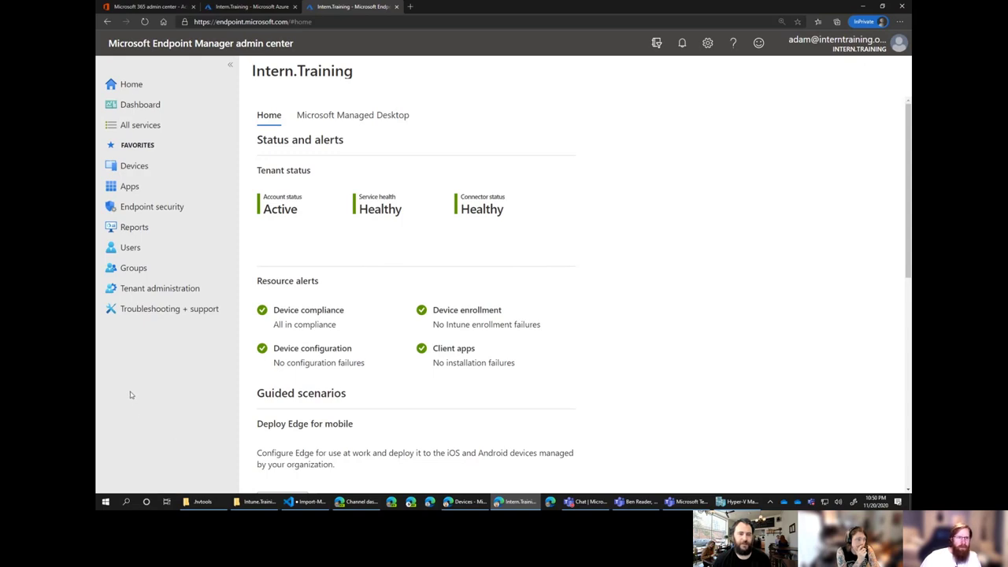
click(134, 288)
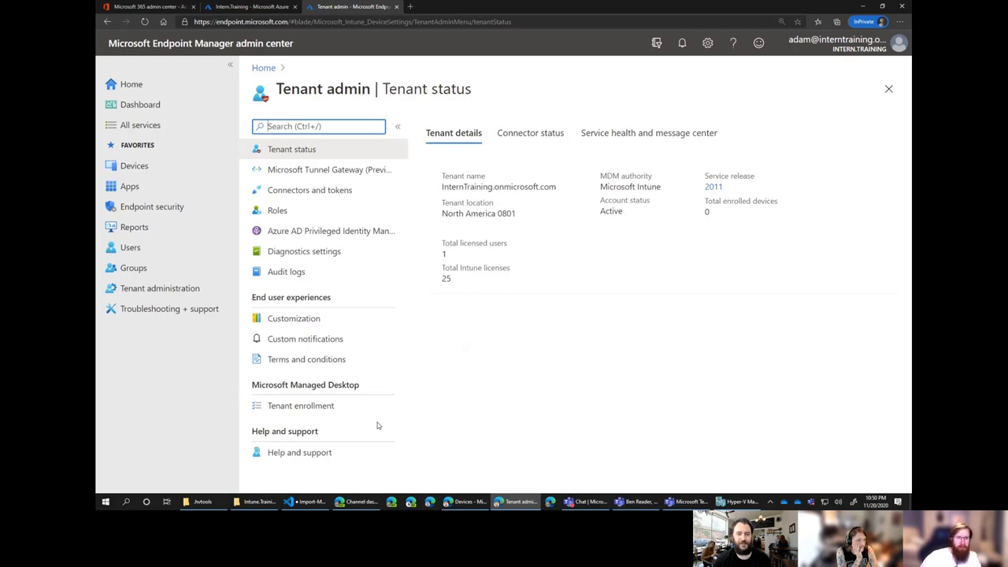
click(354, 197)
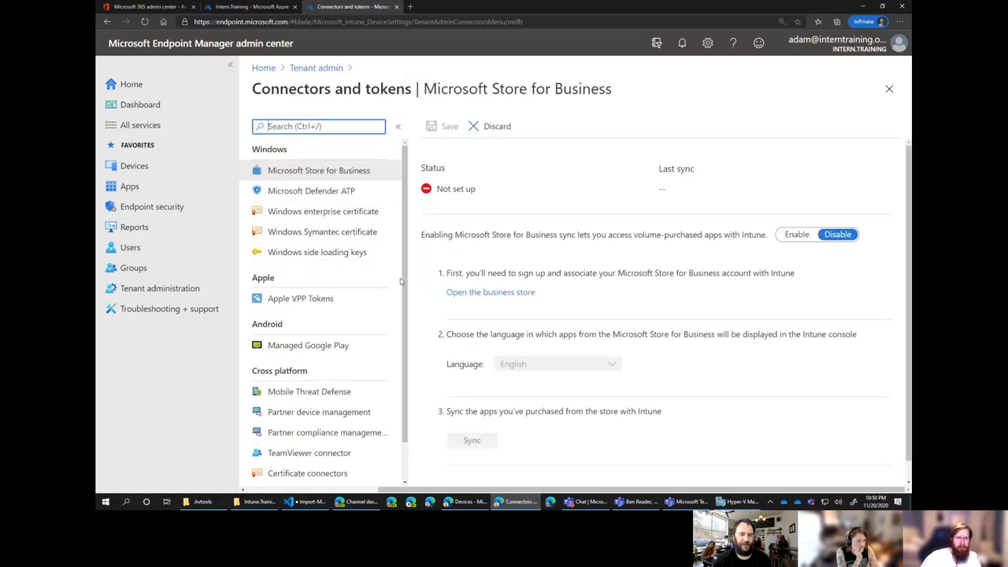
scroll(384, 339, down, 1)
scroll(382, 343, down, 1)
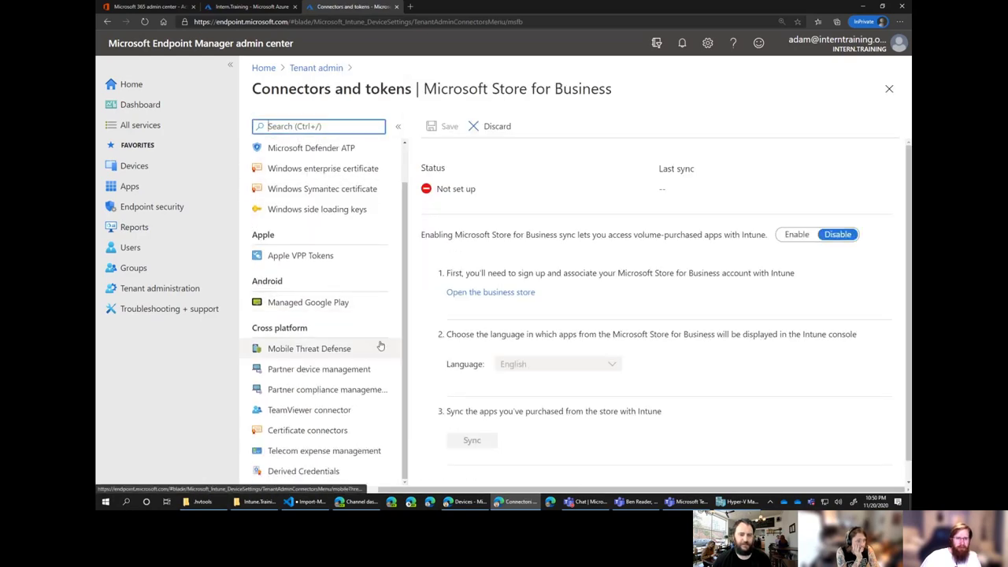
scroll(391, 338, up, 1)
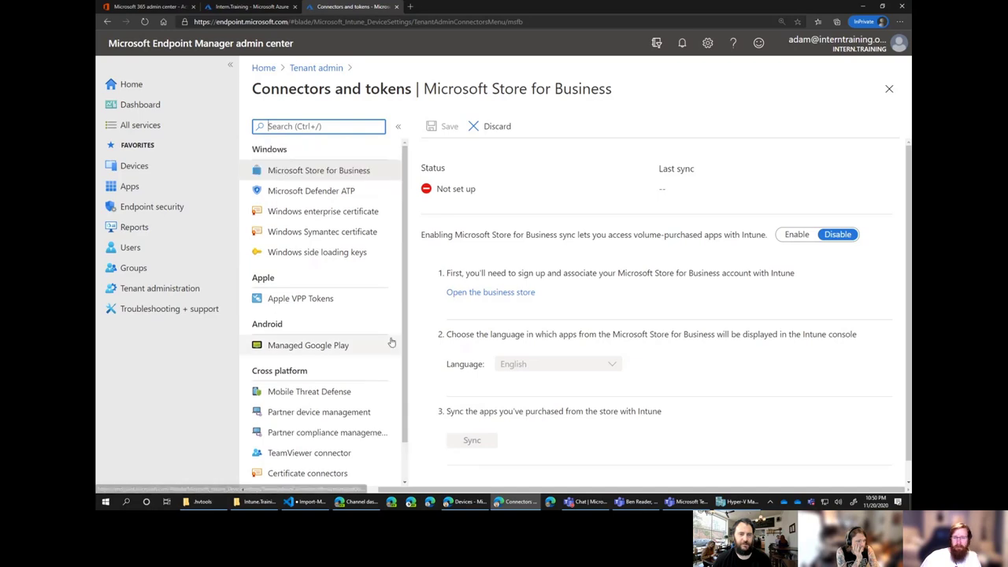
Go to Devices > Enroll devices > Windows enrollment and browse the enrollment cards.
click(140, 168)
click(288, 344)
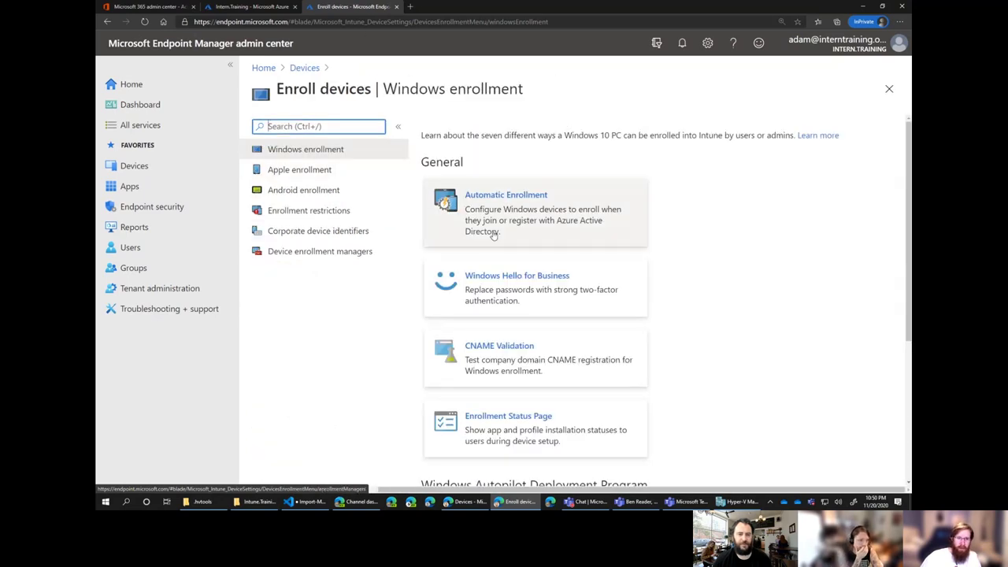
scroll(580, 306, down, 2)
scroll(601, 310, up, 2)
Set Automatic Enrollment MDM and MAM user scopes to All and save.
click(559, 217)
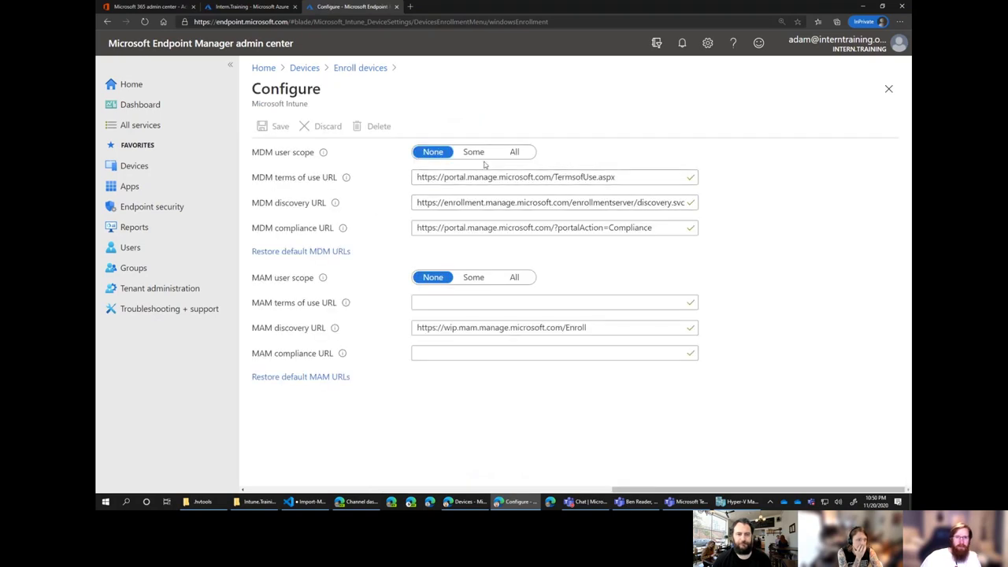
click(514, 153)
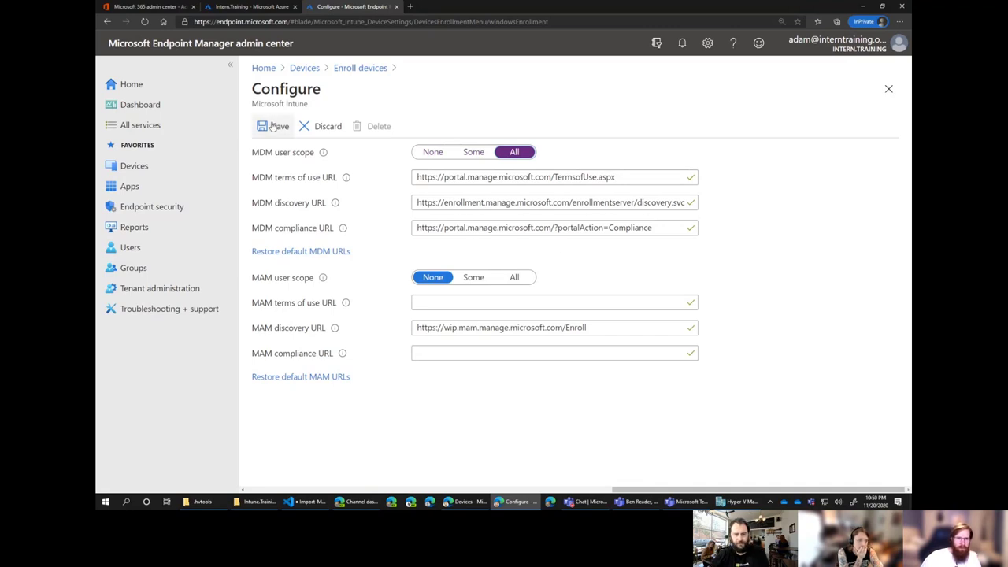
click(506, 277)
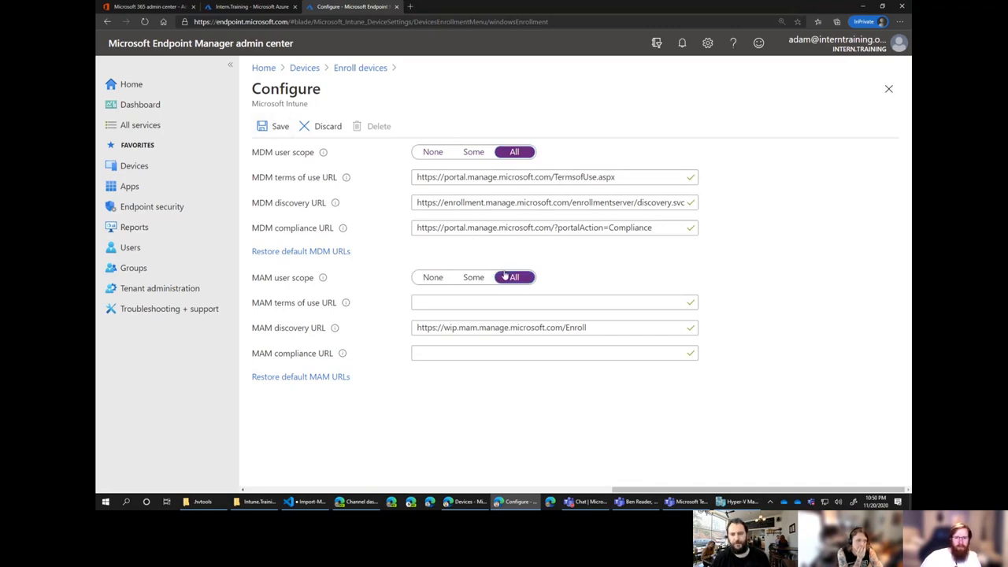
click(268, 128)
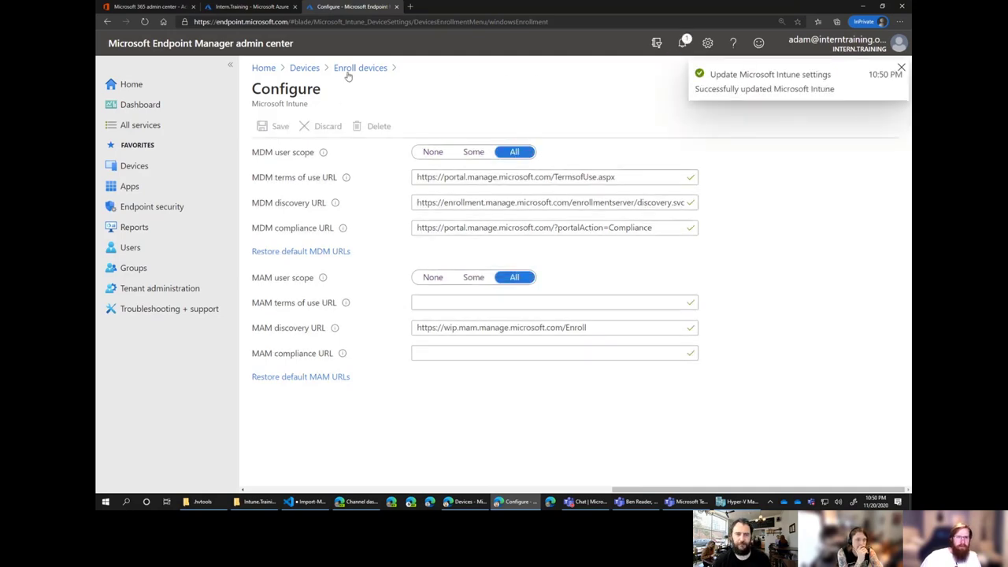
Return to the Devices overview and look over its enrollment data.
click(304, 69)
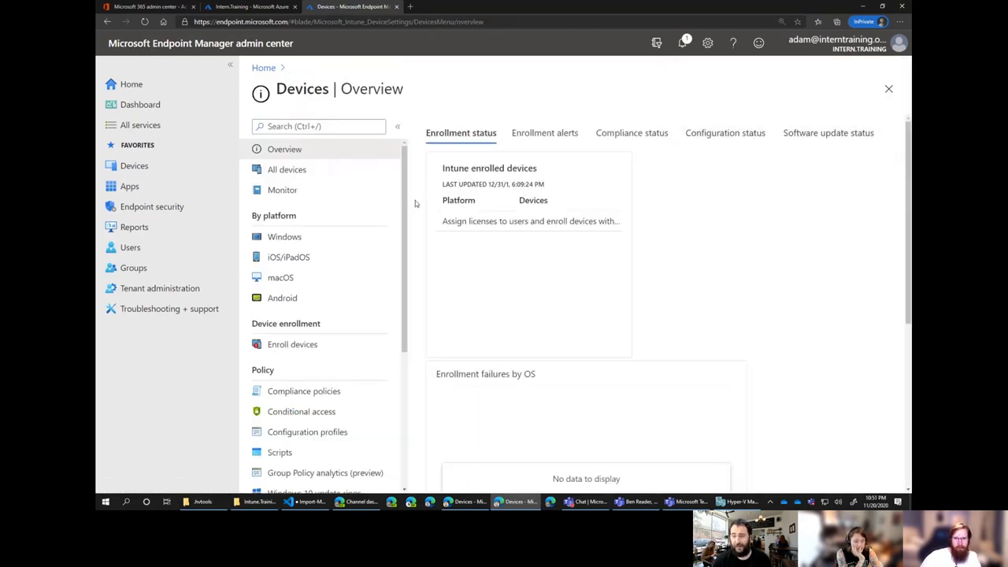
scroll(415, 201, down, 3)
scroll(415, 201, down, 2)
scroll(415, 200, up, 5)
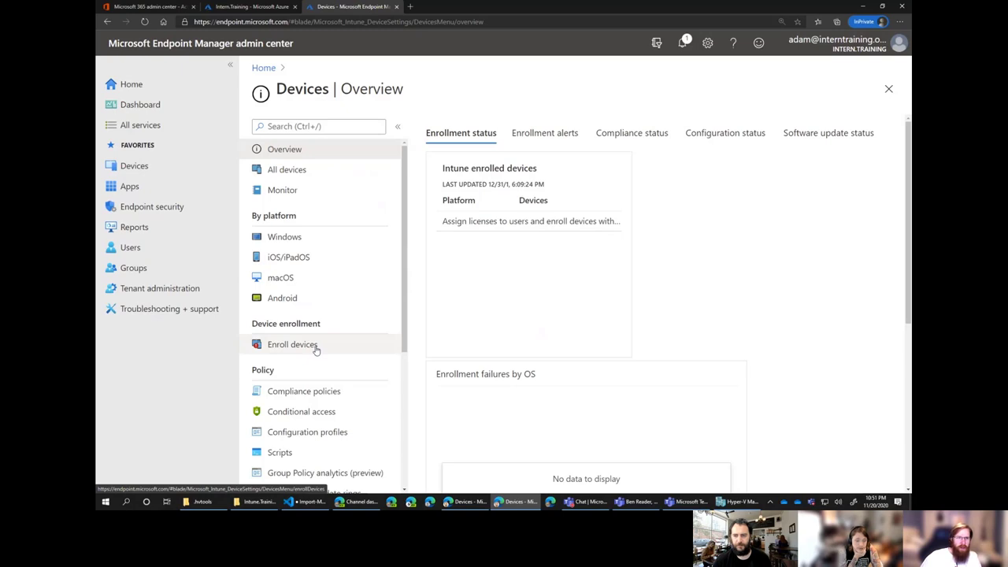
Go to businessstore.microsoft.com in a new tab and reach the Manage dashboard.
click(410, 7)
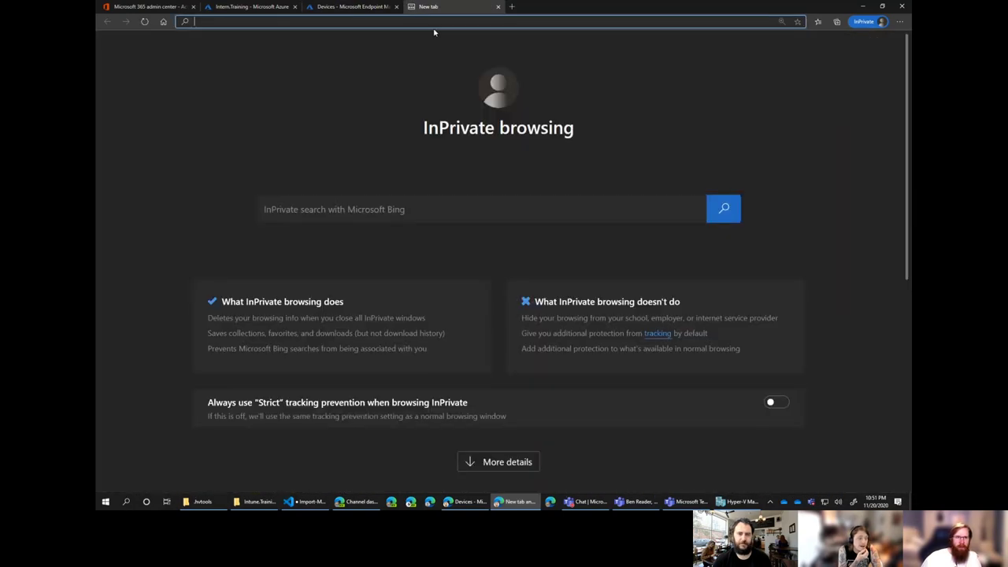
text(businessstore.)
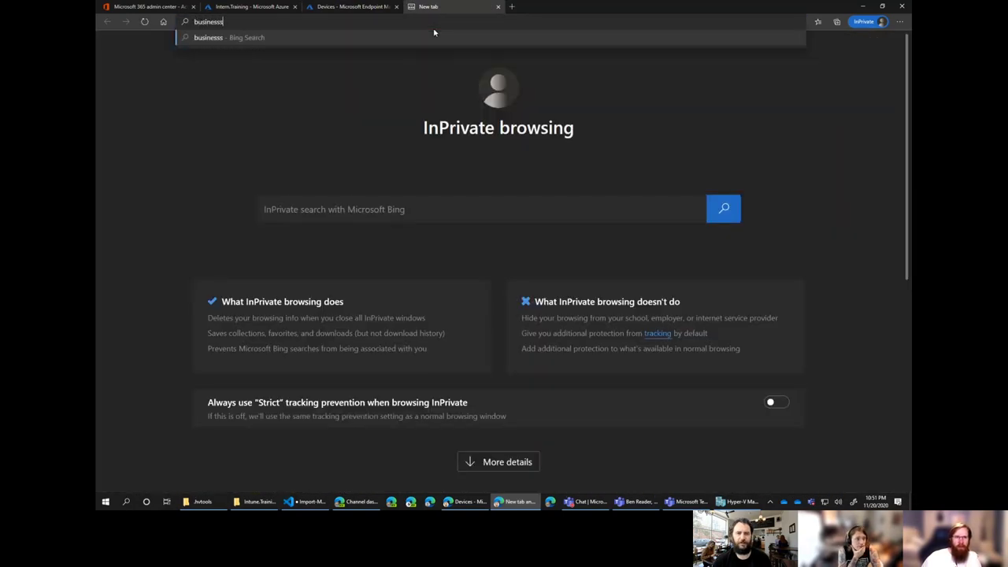
text(microsoft.com/en-us/store)
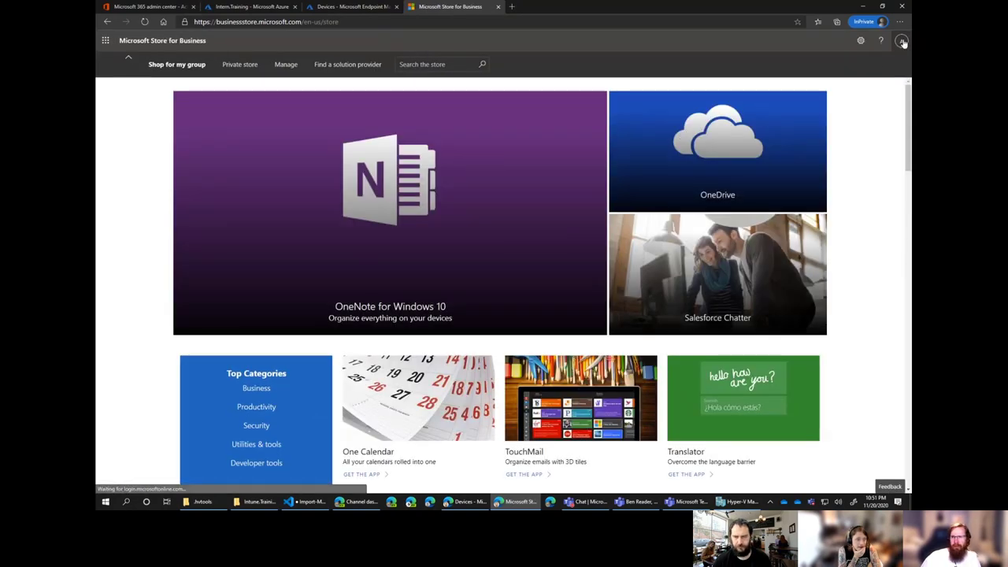
click(901, 40)
click(342, 49)
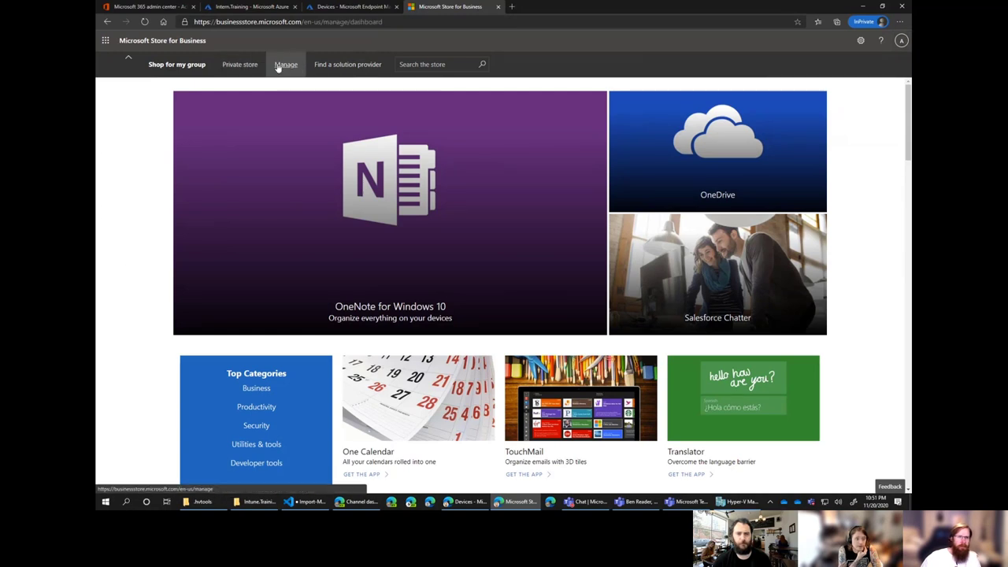
click(285, 64)
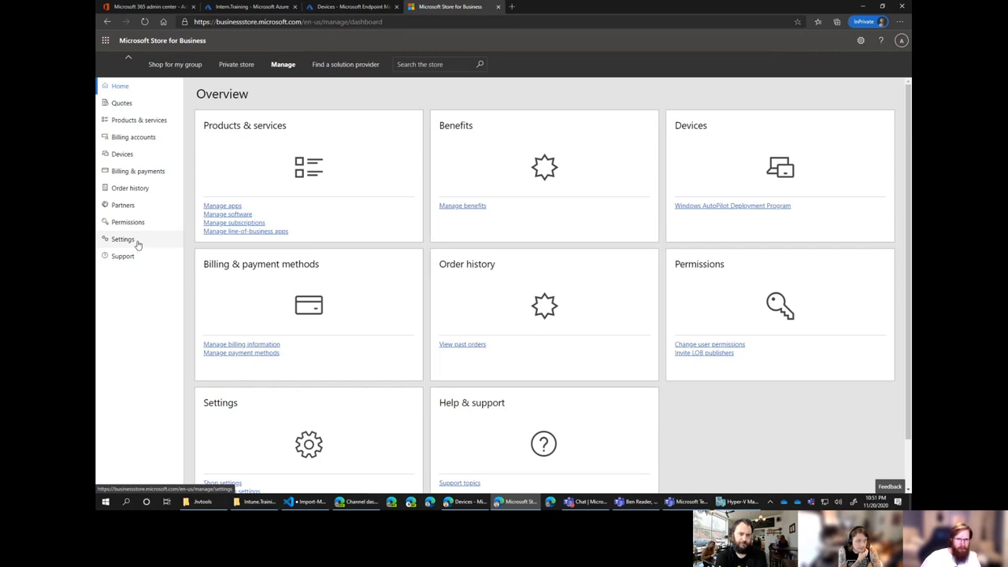
Activate Microsoft Intune and Microsoft Intune Enrollment under Settings > Distribute.
click(137, 243)
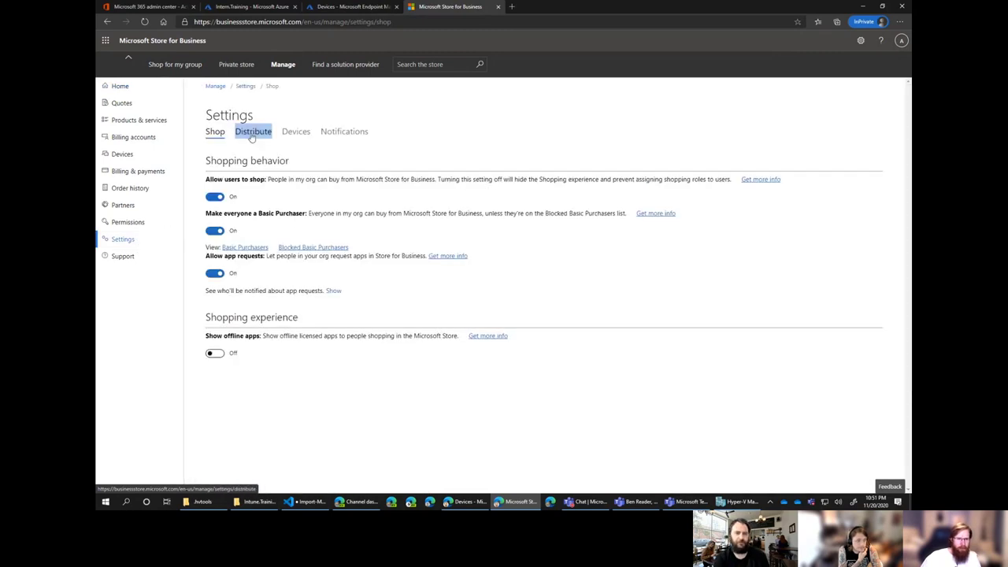
click(253, 132)
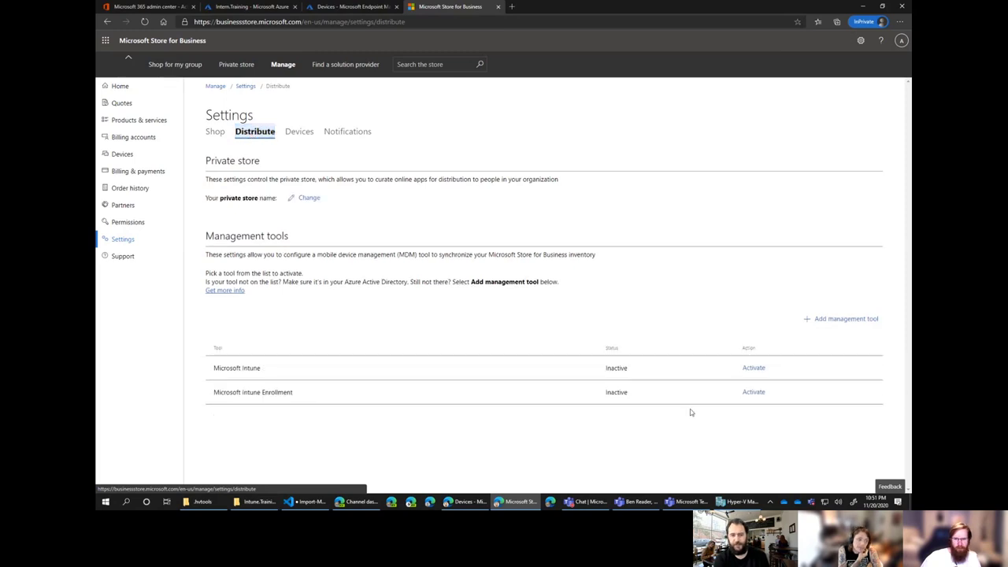
click(754, 369)
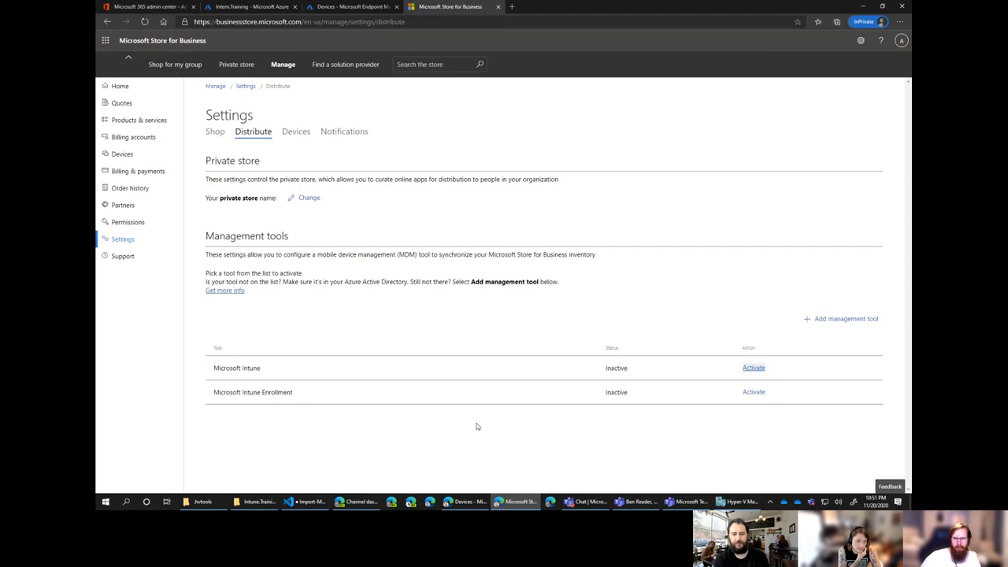
click(739, 393)
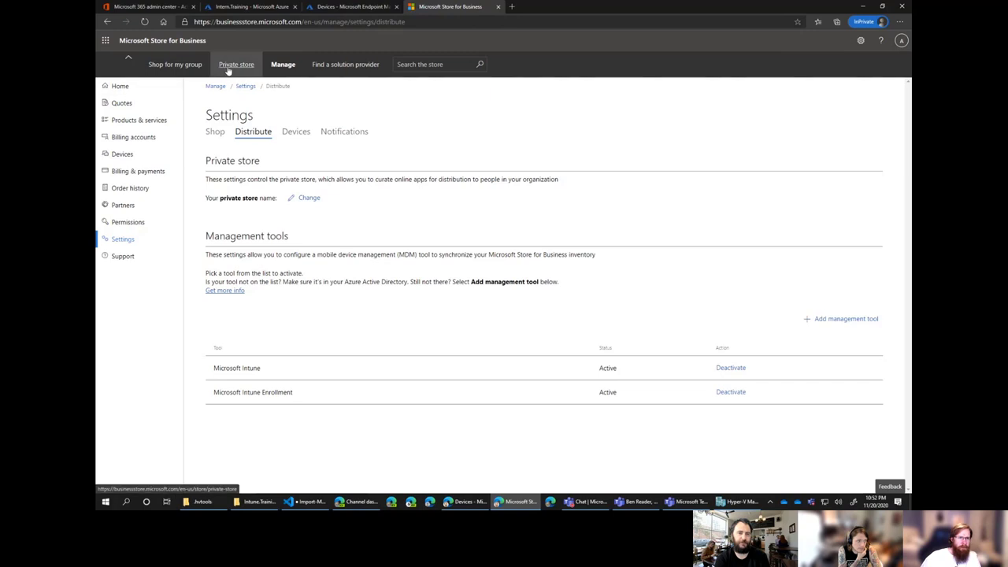
Search the store for 'company portal', get the Company Portal app and accept the agreement.
click(179, 66)
click(470, 66)
text(company portal)
key(Return)
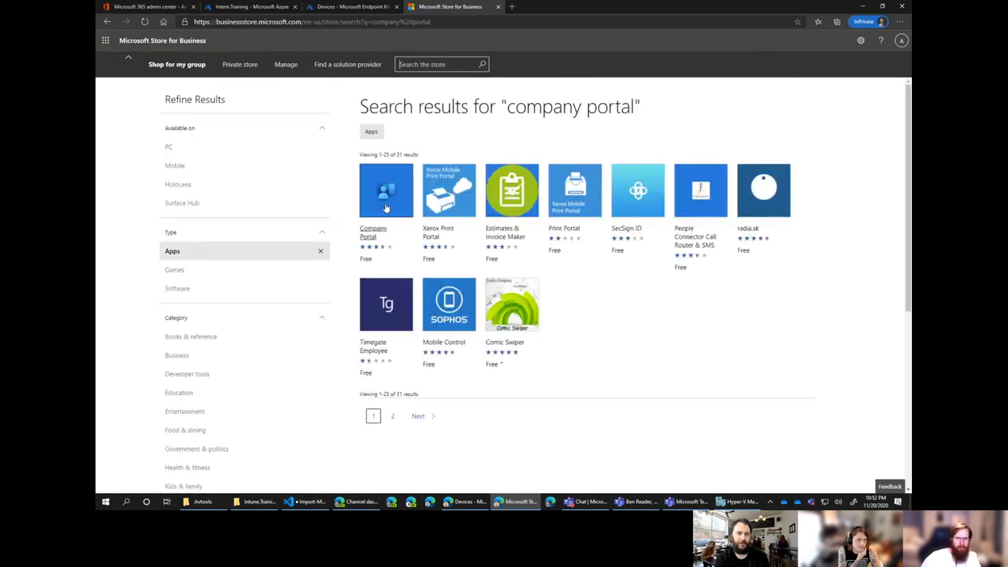
click(386, 208)
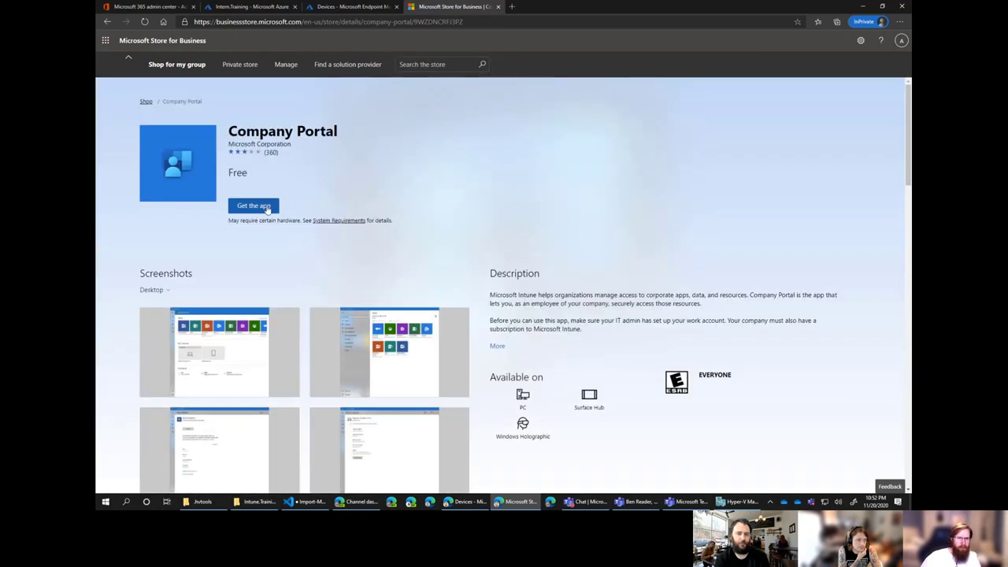
click(254, 206)
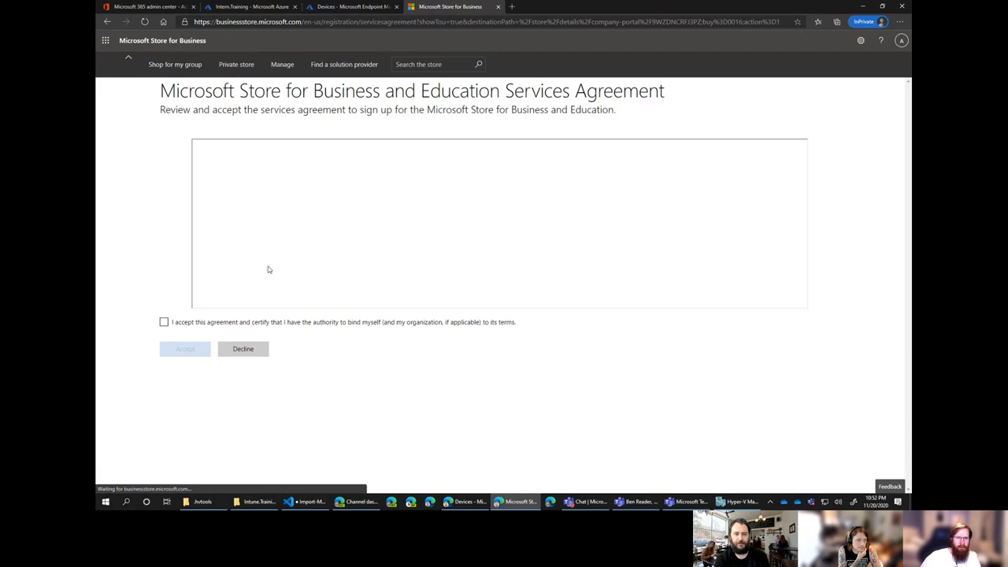
click(164, 322)
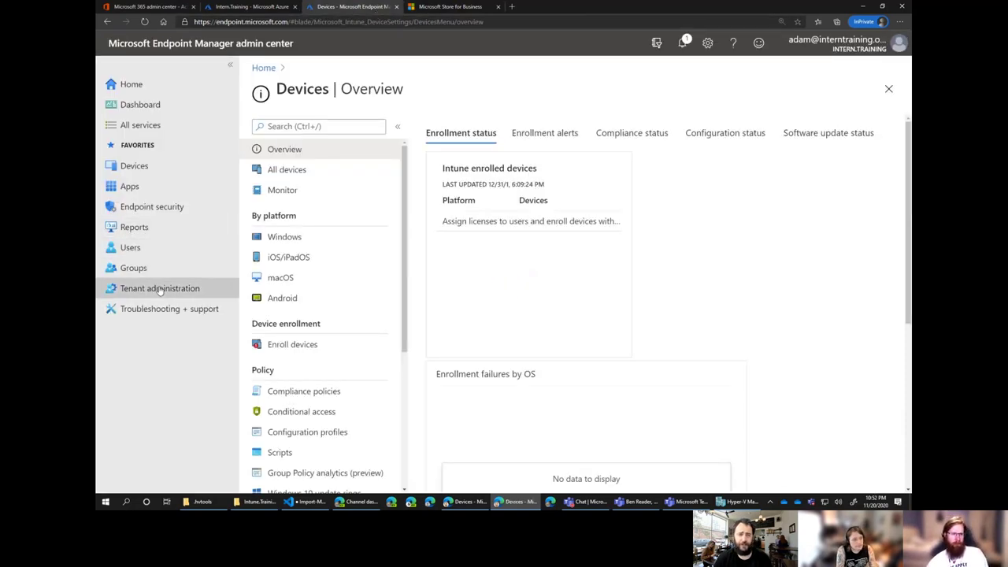
Enable the Microsoft Store for Business connector in Connectors and tokens, save, and start a sync.
click(161, 289)
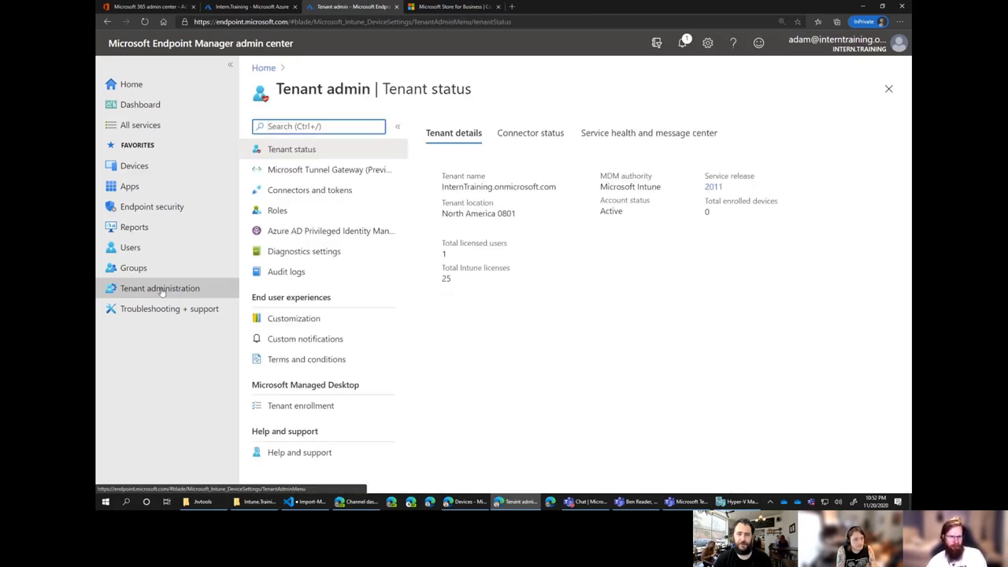
click(343, 197)
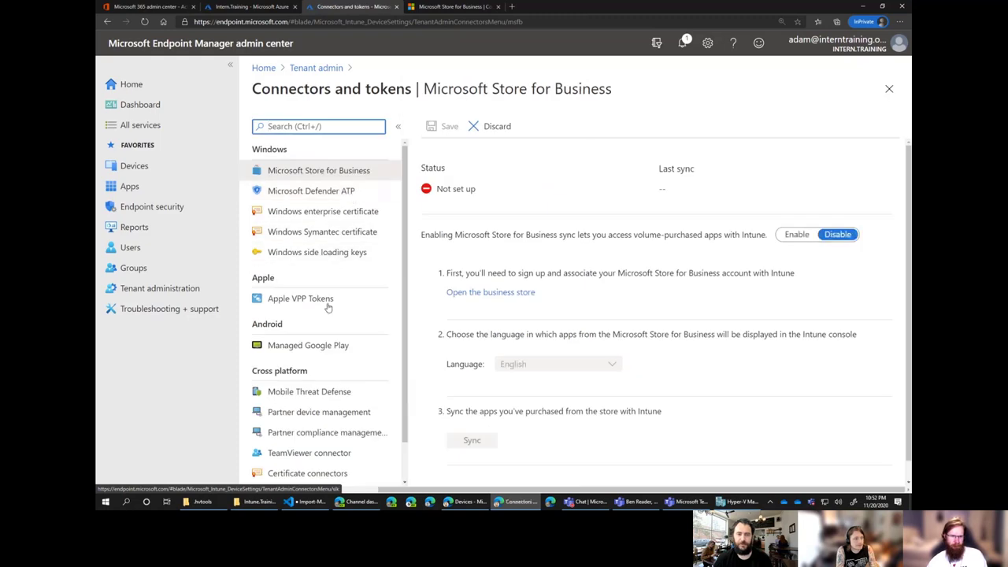
scroll(339, 329, down, 1)
scroll(339, 329, up, 1)
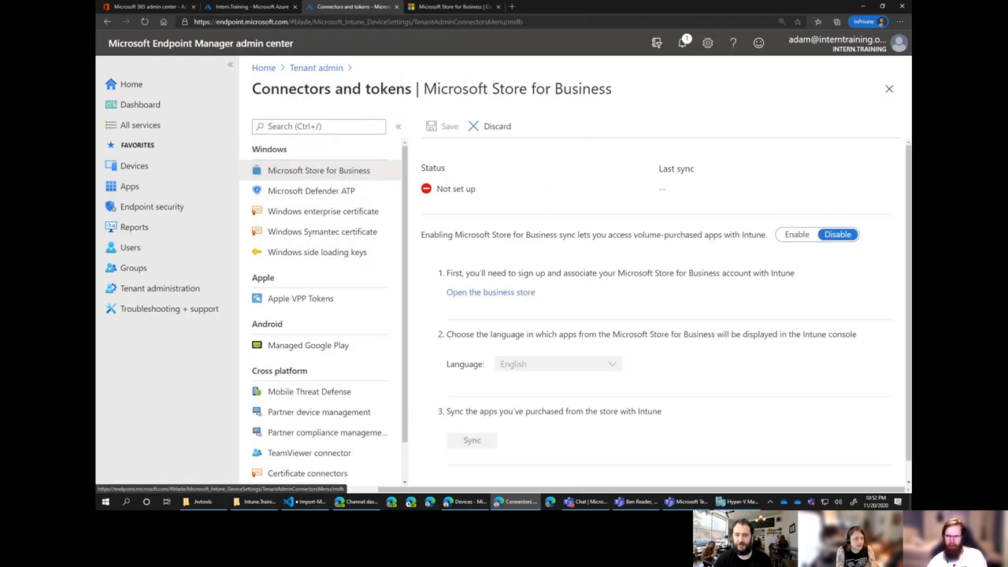
click(797, 235)
scroll(528, 374, down, 1)
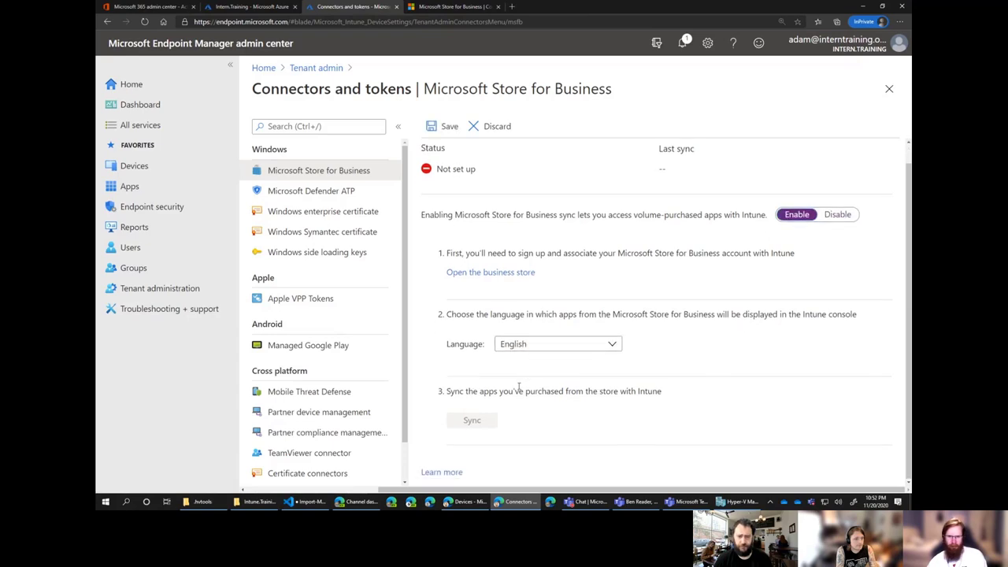
click(445, 126)
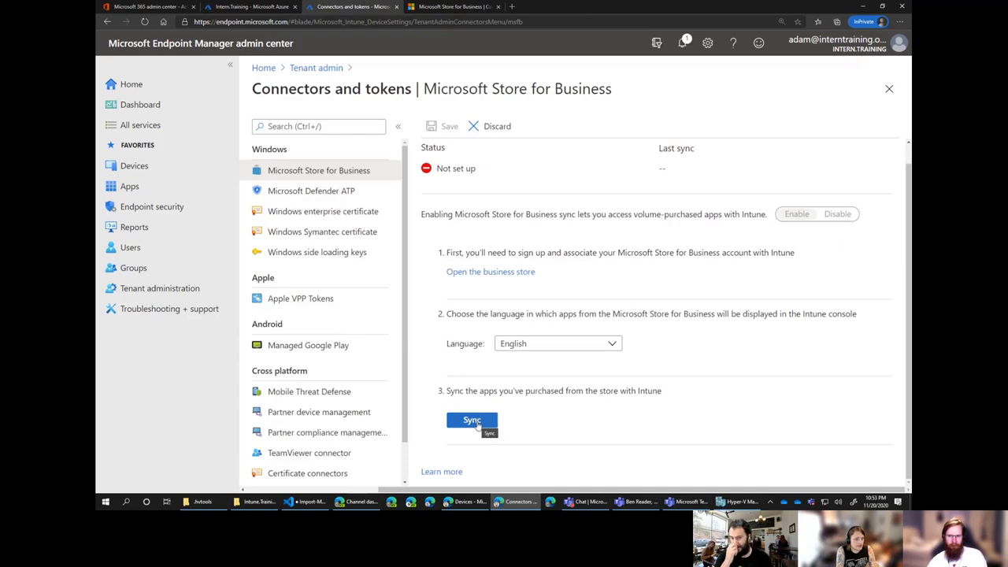
click(474, 422)
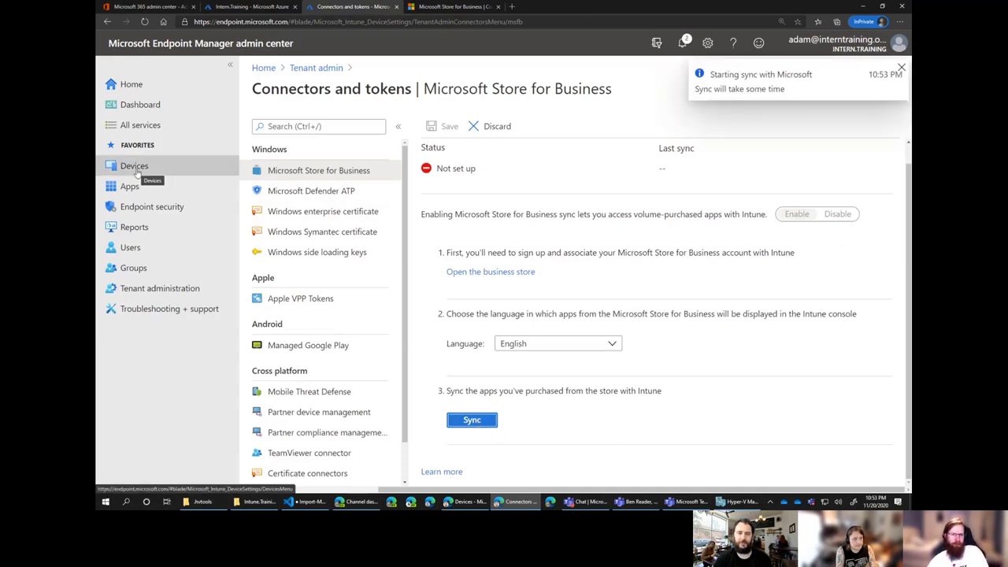
Close the Company Portal order confirmation, view the Intern.Training private store, then open Manage.
click(453, 7)
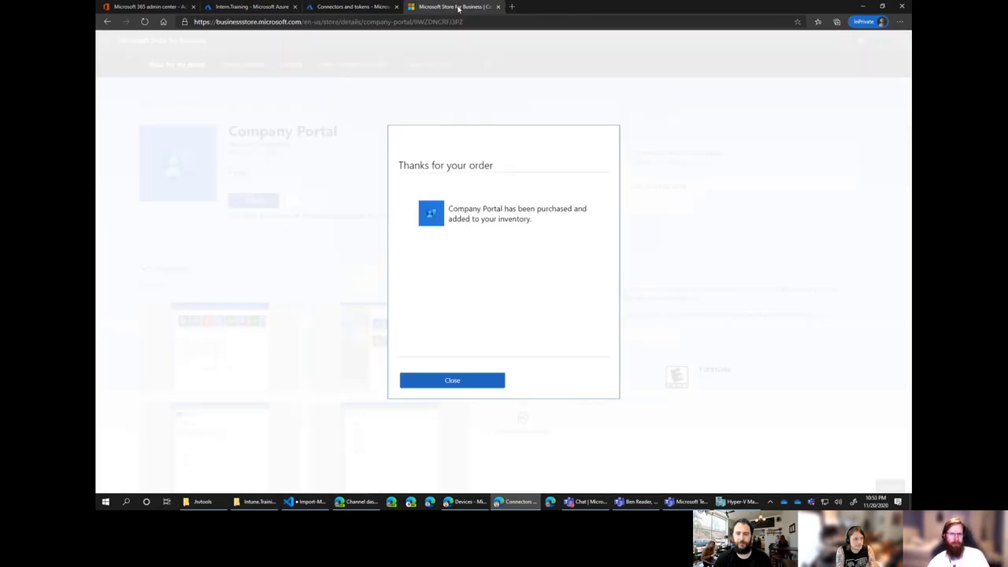
click(452, 380)
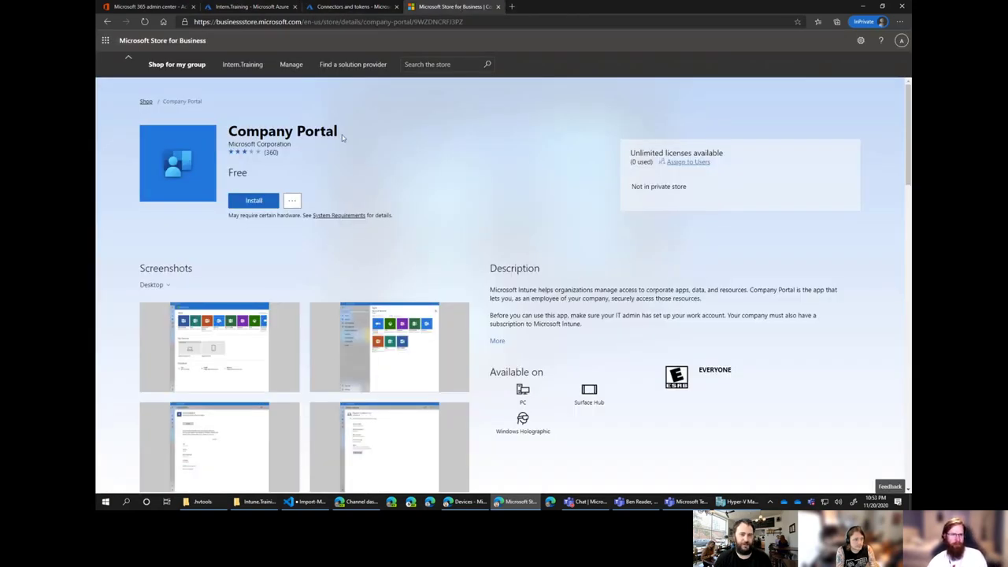
click(241, 64)
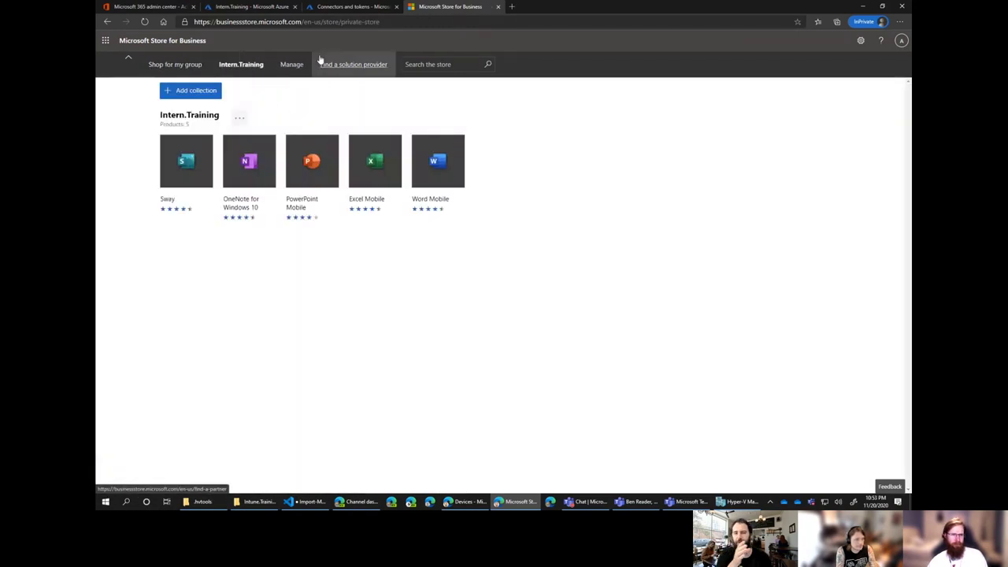
click(288, 66)
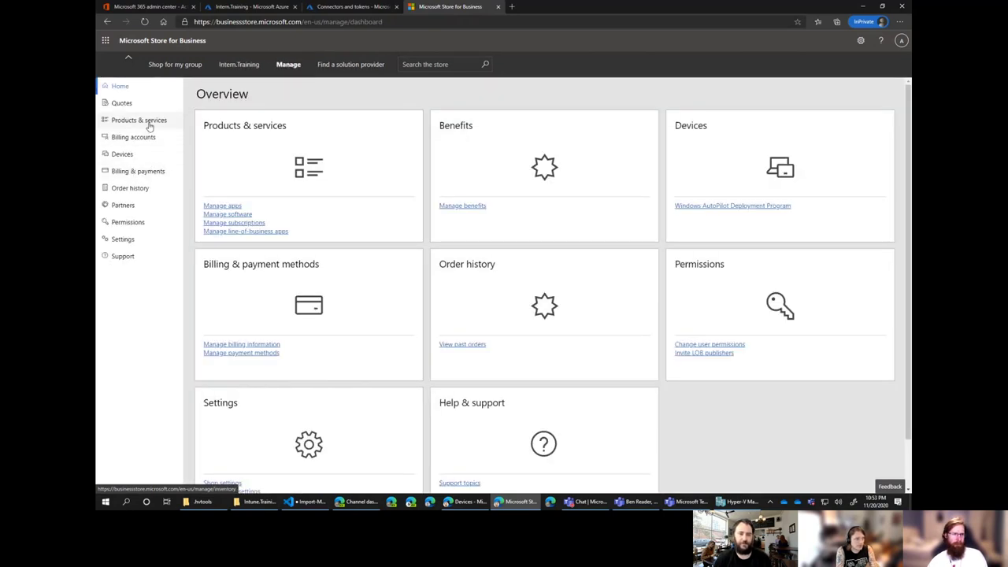
Start a new Windows PC Autopilot deployment profile from the device enrollment options.
click(348, 7)
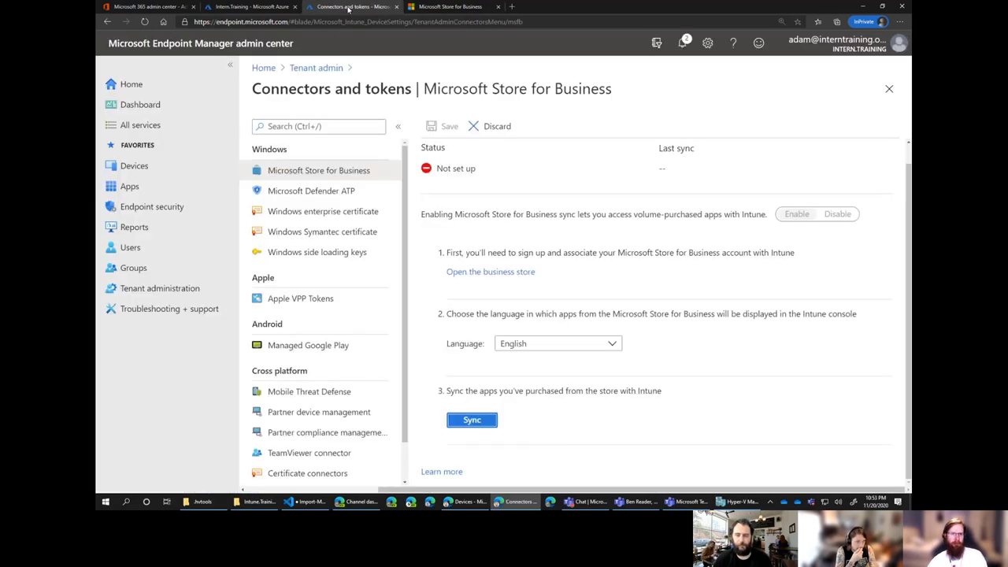
click(149, 166)
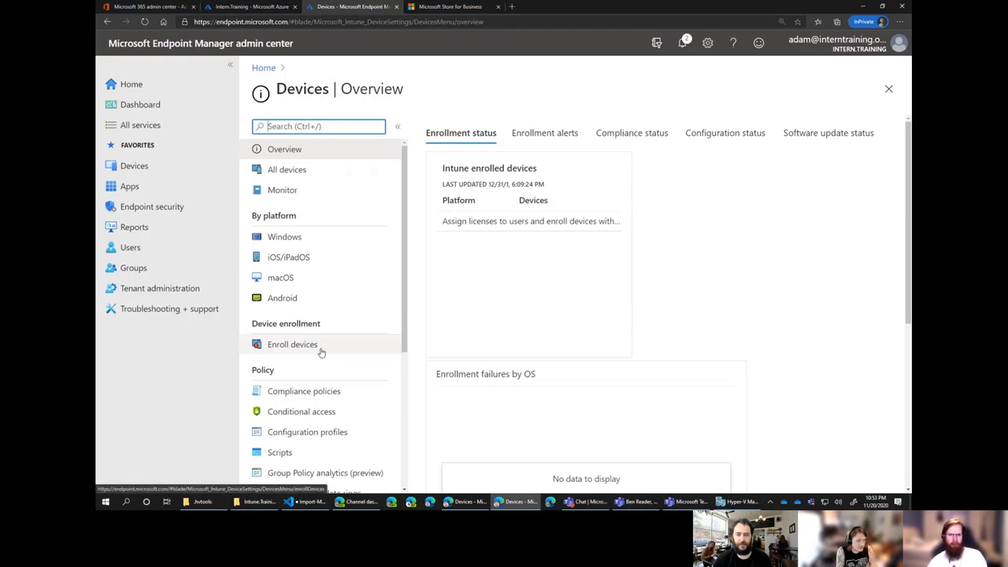
click(684, 44)
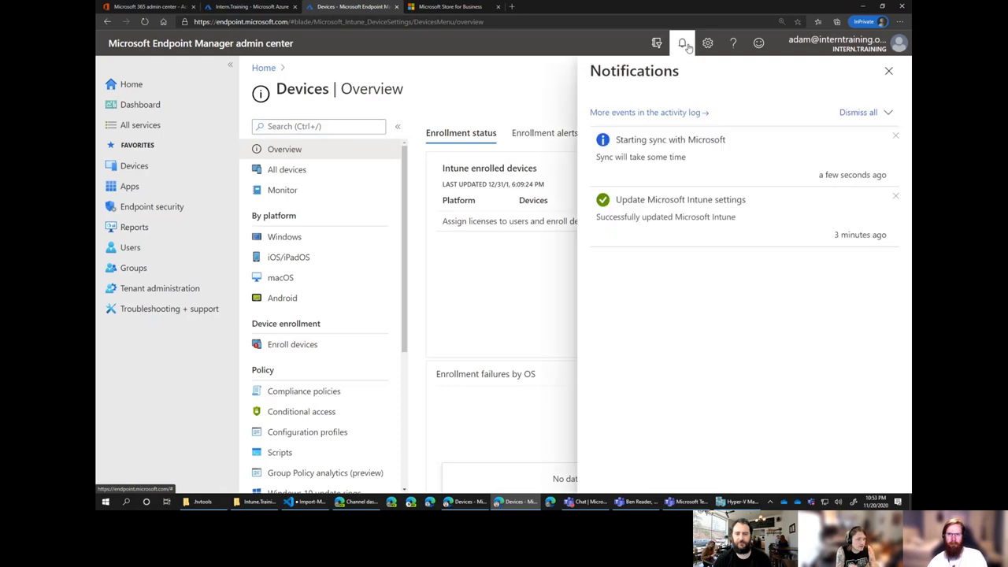
click(684, 43)
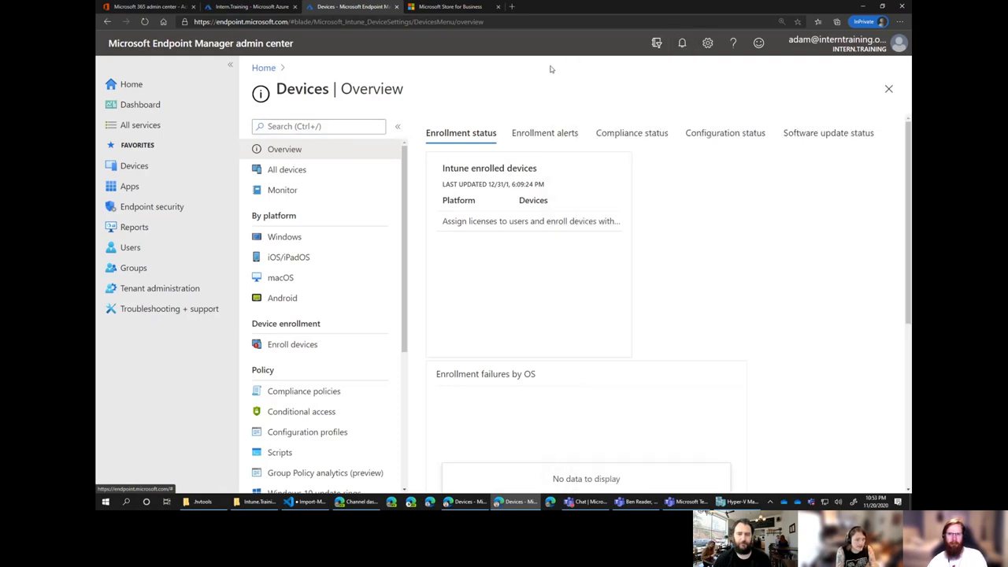
click(298, 346)
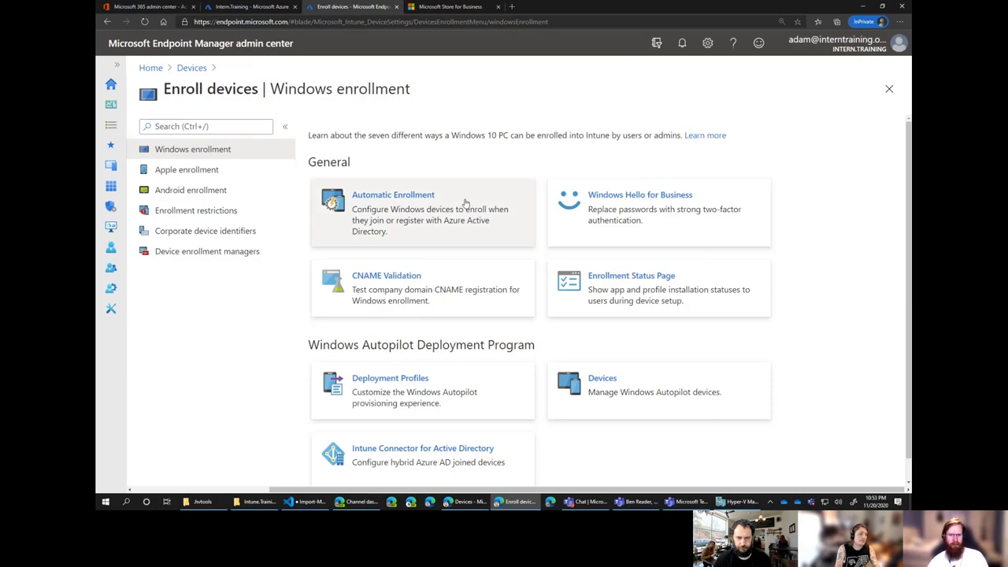
click(444, 398)
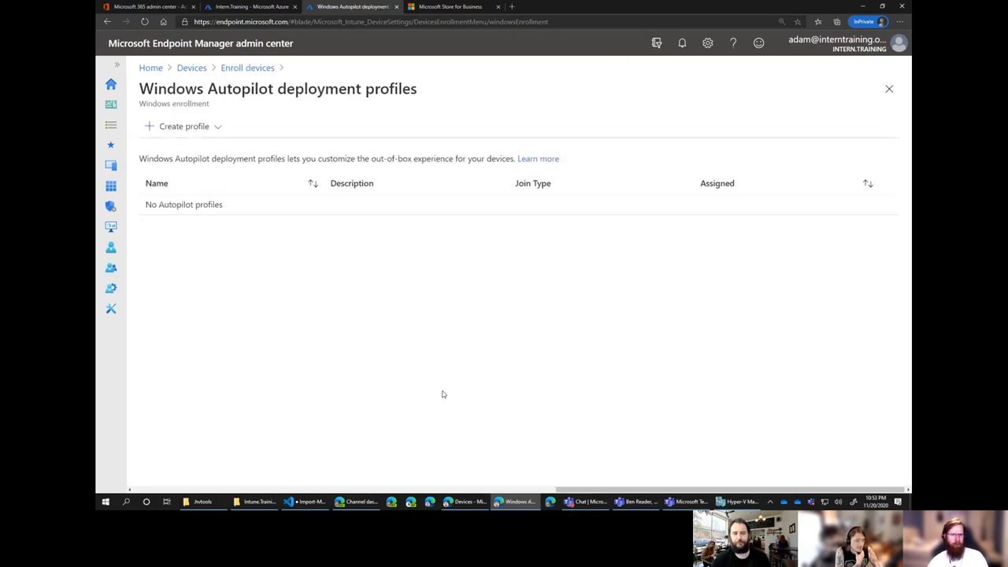
click(197, 129)
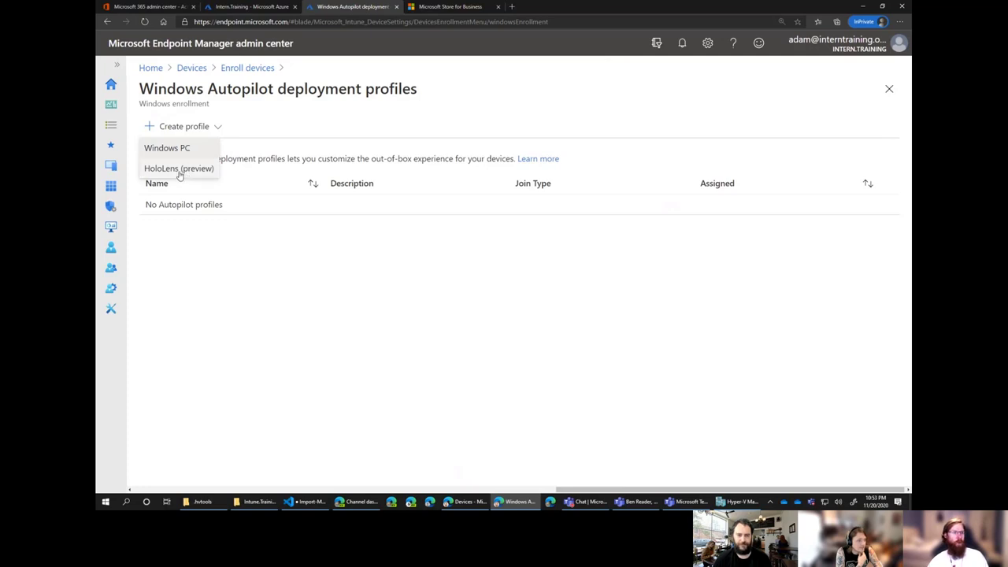
click(189, 148)
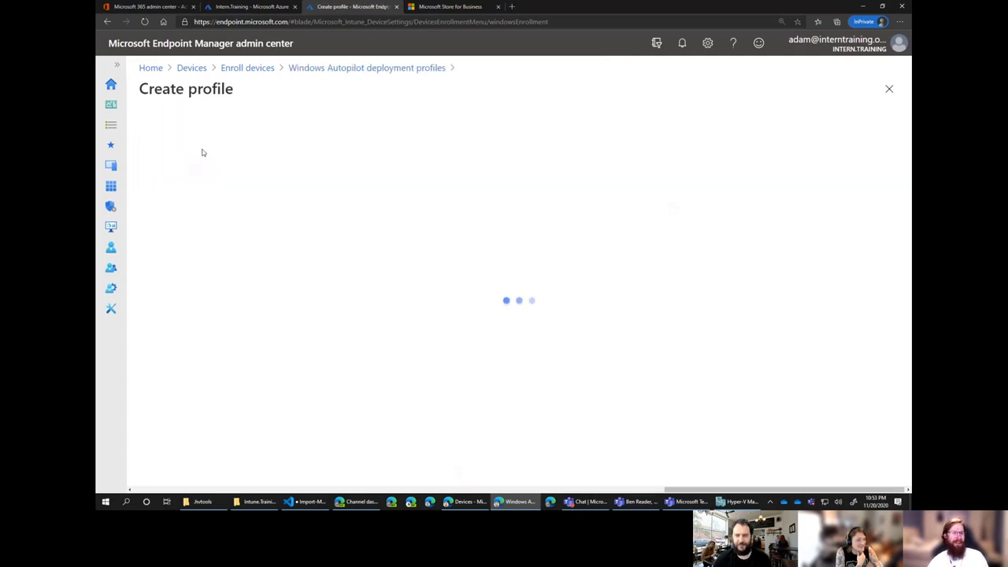
Name the profile 'Intern.Training AAD Join____', convert all targeted devices to Autopilot, and continue to OOBE.
click(378, 167)
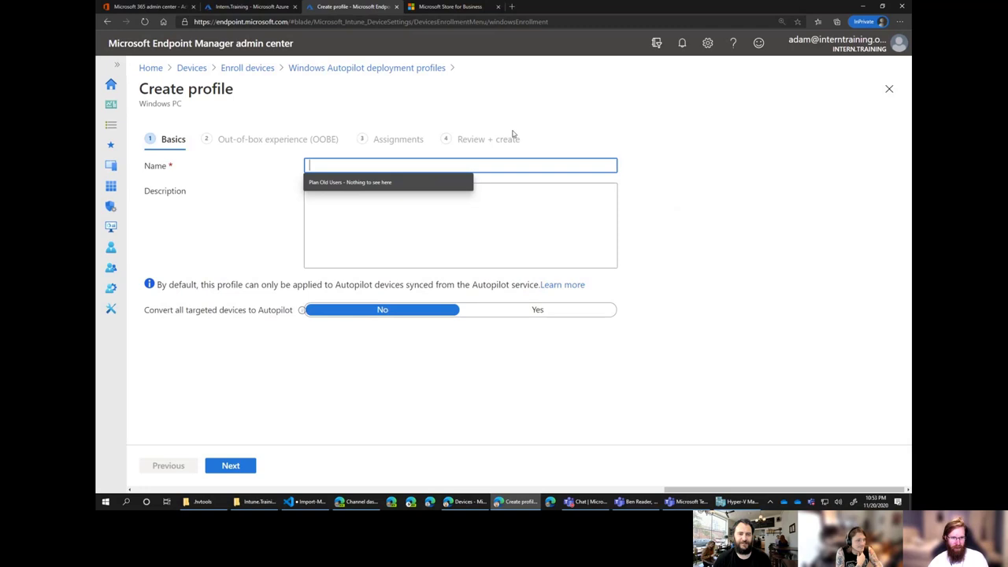
text(Inter)
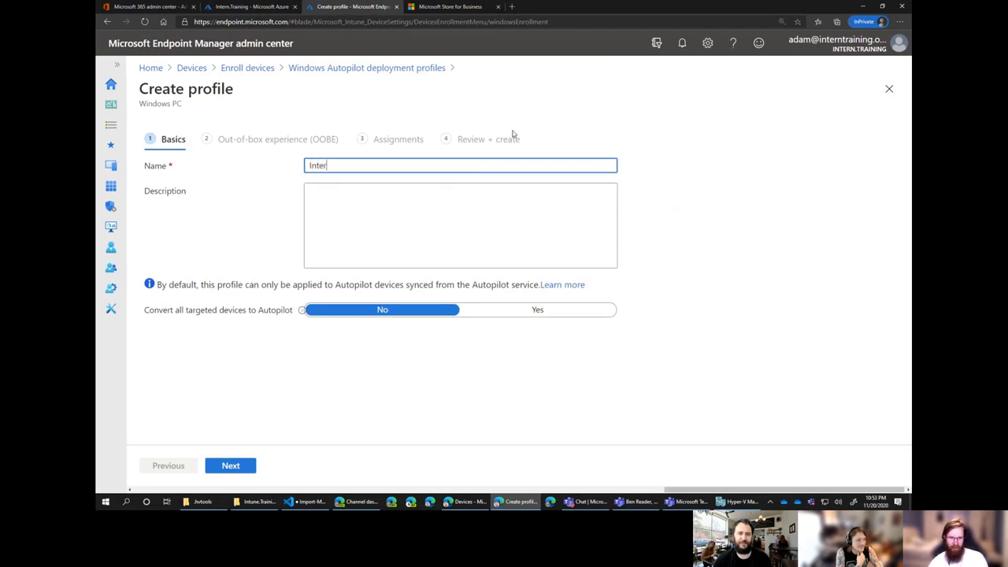
text(n.Training )
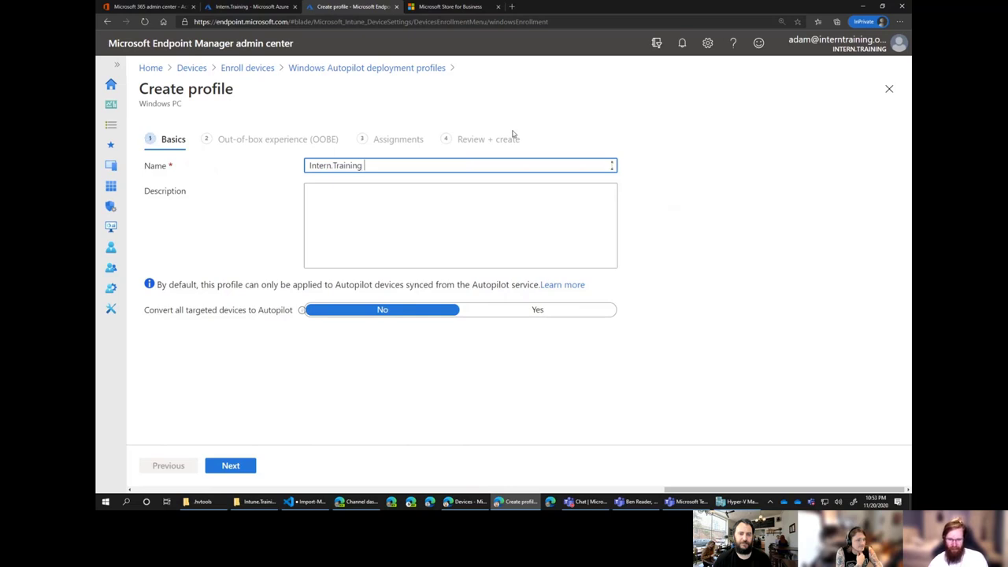
text(AAD J)
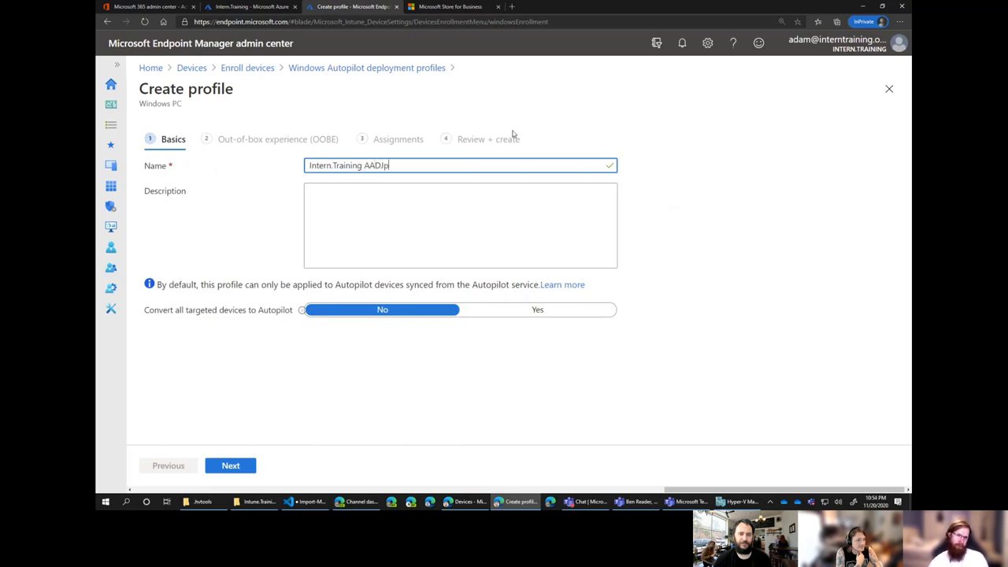
text(oin)
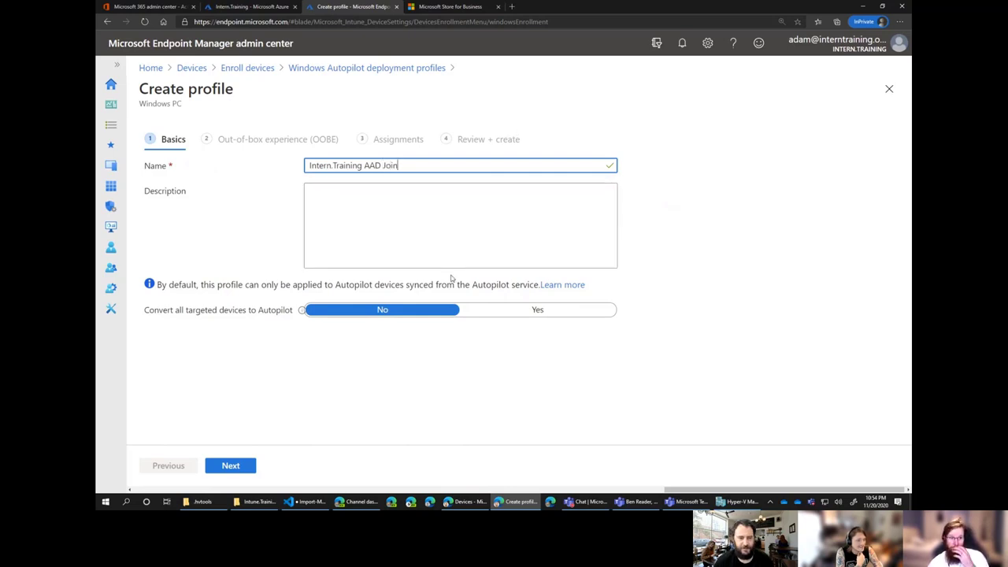
click(492, 315)
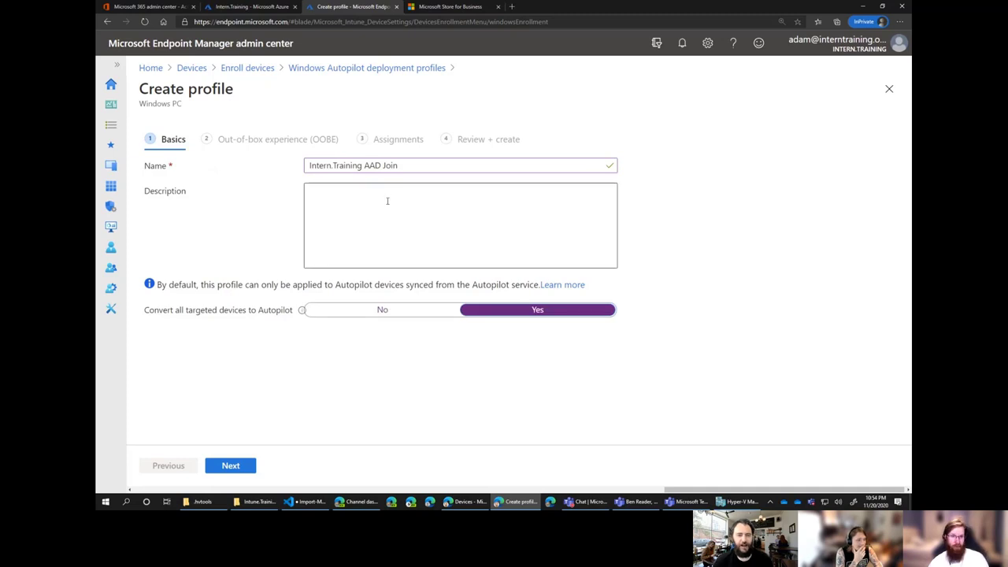
click(415, 166)
text(____)
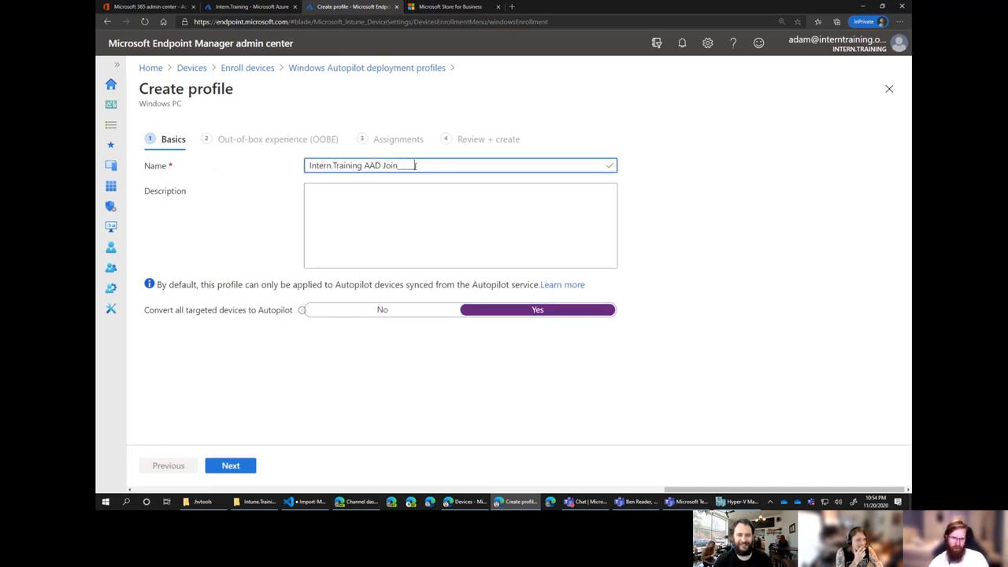
click(233, 470)
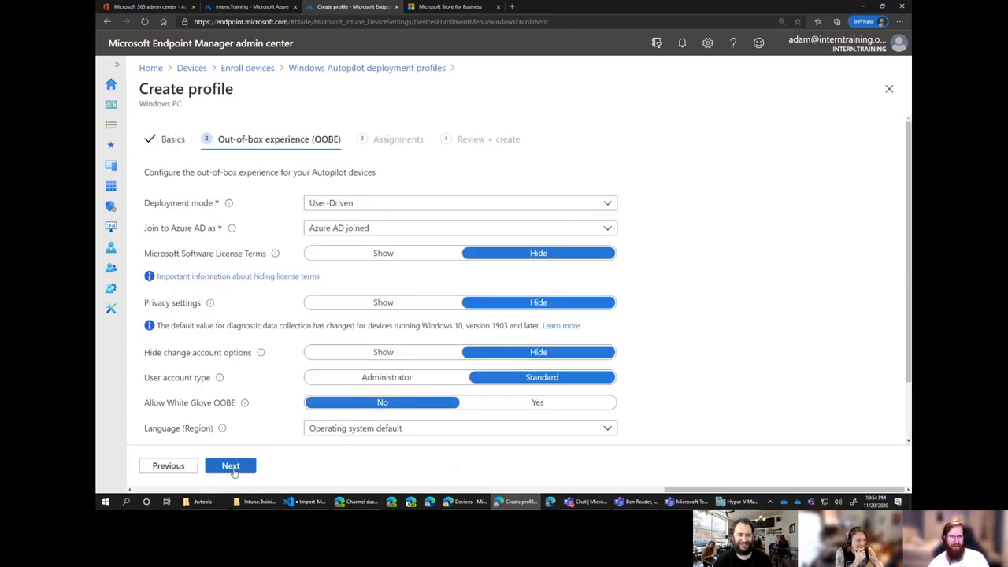
scroll(729, 196, down, 1)
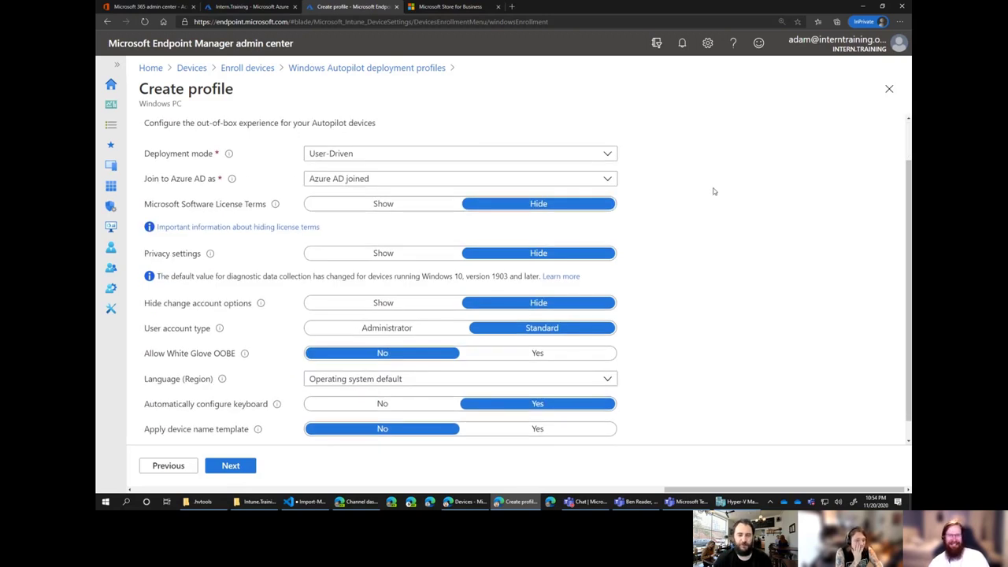
click(161, 466)
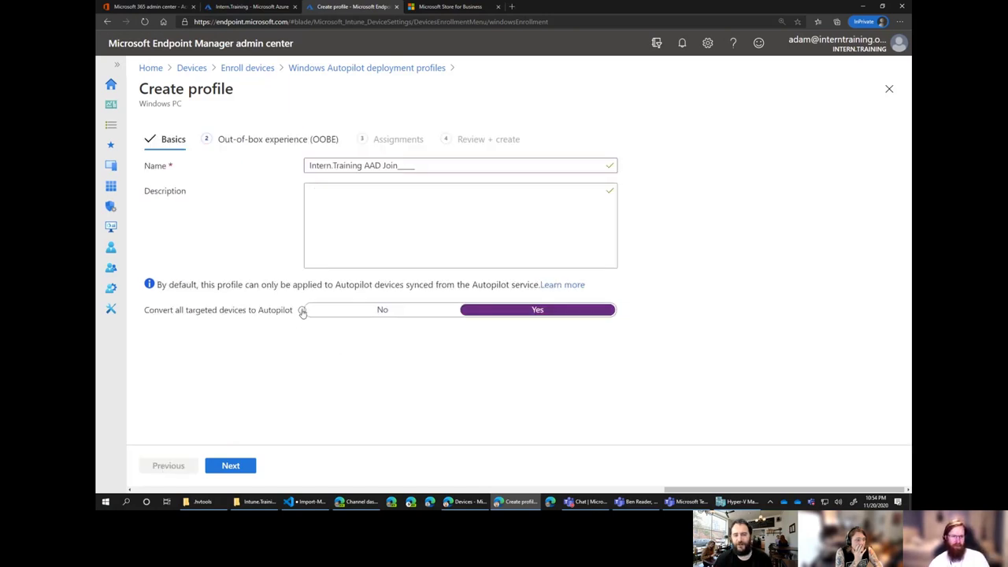
mouse_move(302, 312)
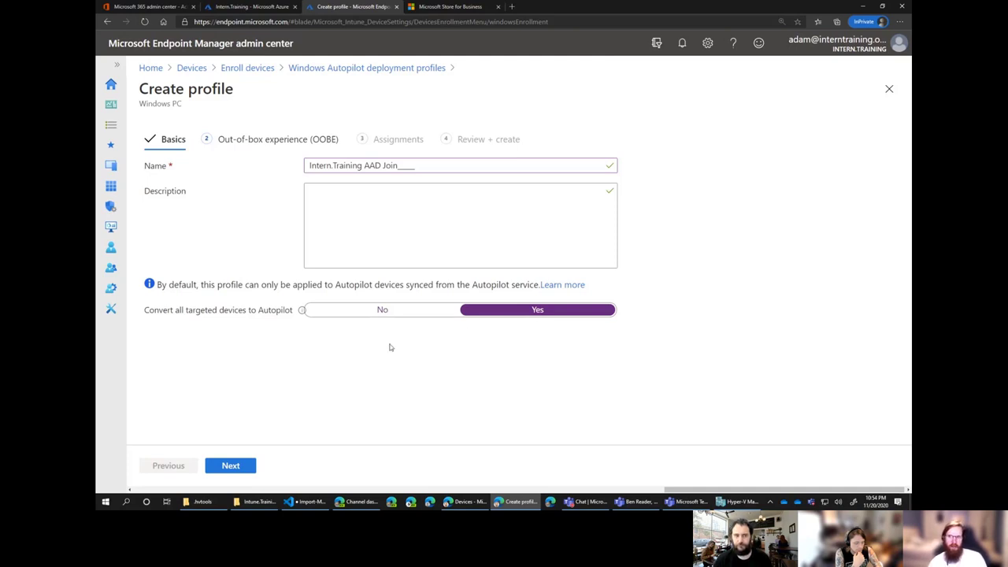
click(245, 467)
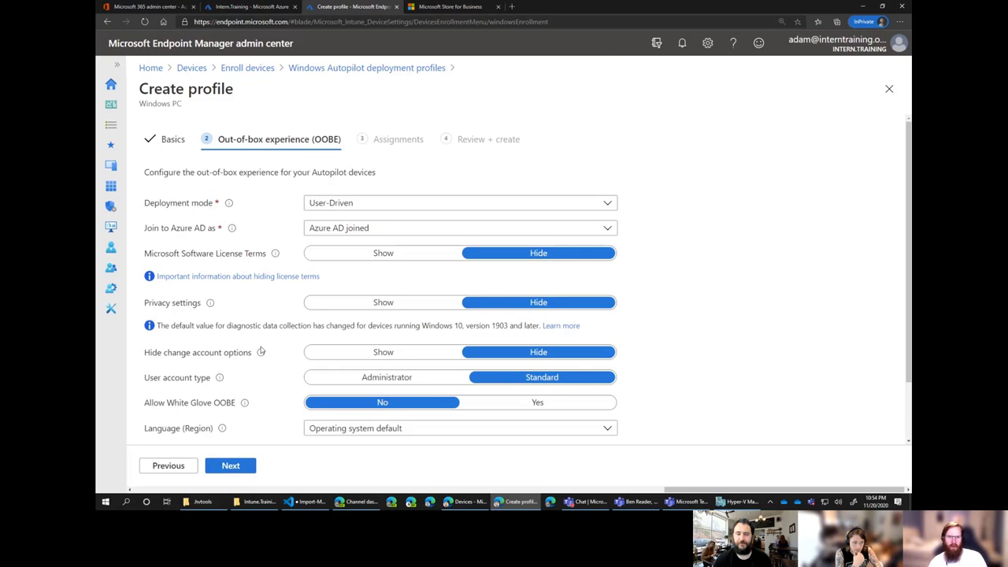
Keep the deployment mode at User-Driven and the join type at Azure AD joined.
scroll(708, 225, down, 1)
scroll(707, 224, down, 1)
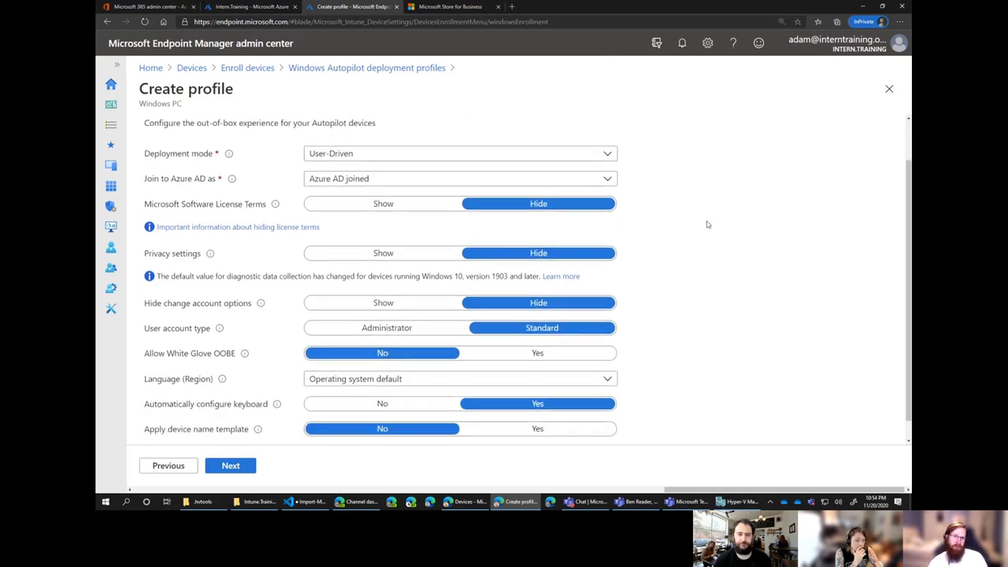
scroll(401, 224, down, 1)
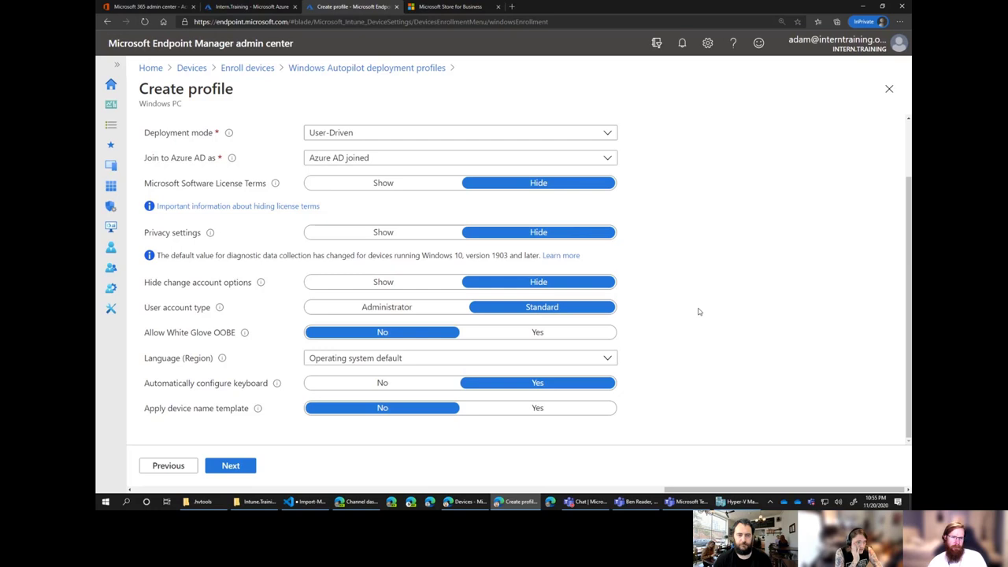
scroll(697, 311, up, 2)
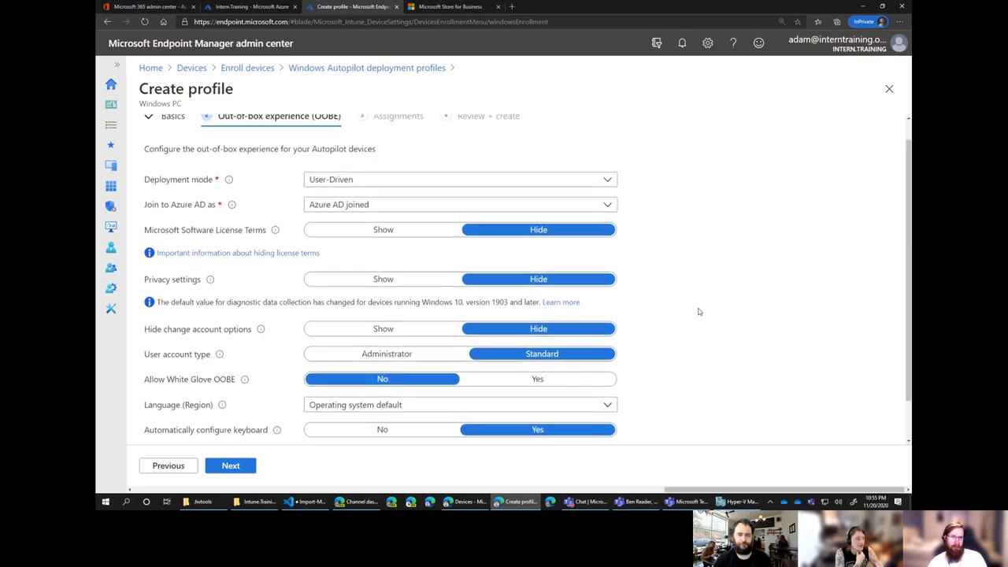
click(608, 183)
click(608, 183)
click(608, 208)
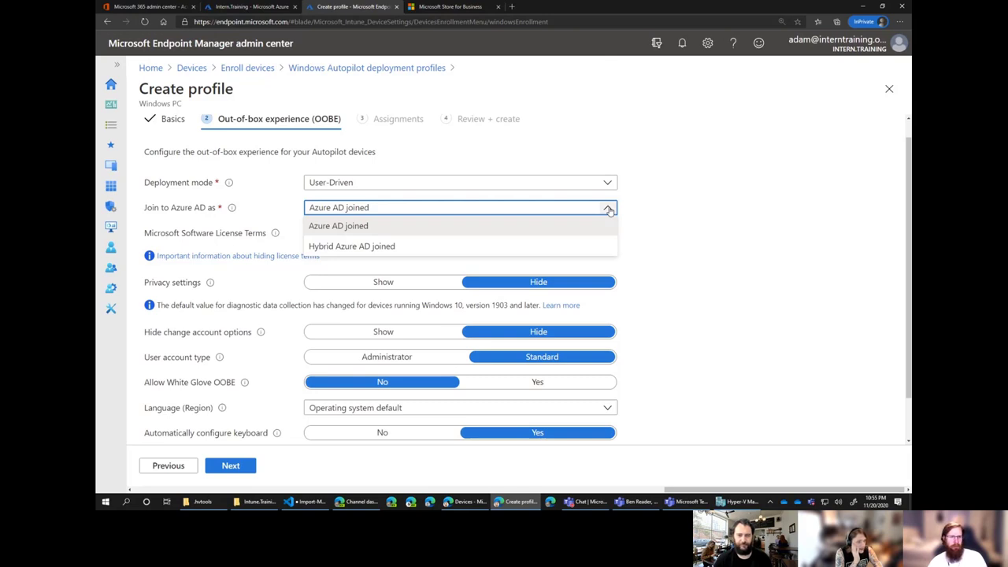
click(607, 207)
click(607, 208)
click(607, 207)
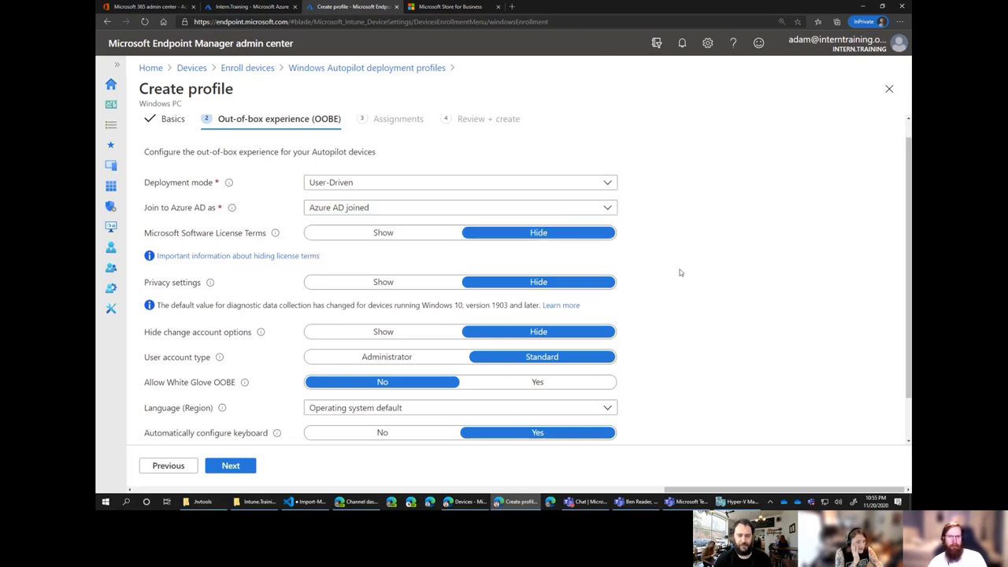
Leave privacy settings hidden after briefly switching them to Show.
scroll(682, 279, down, 1)
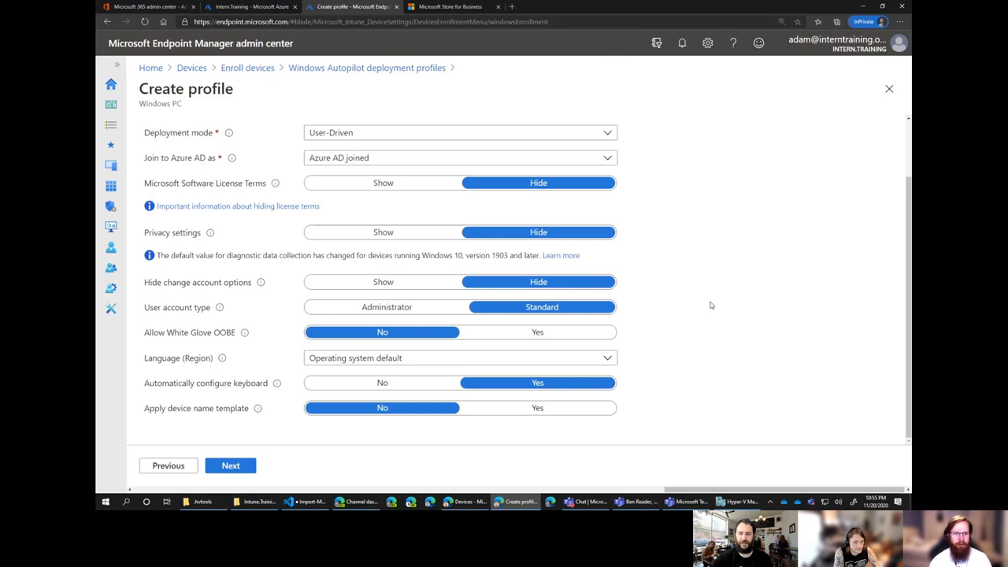
click(385, 235)
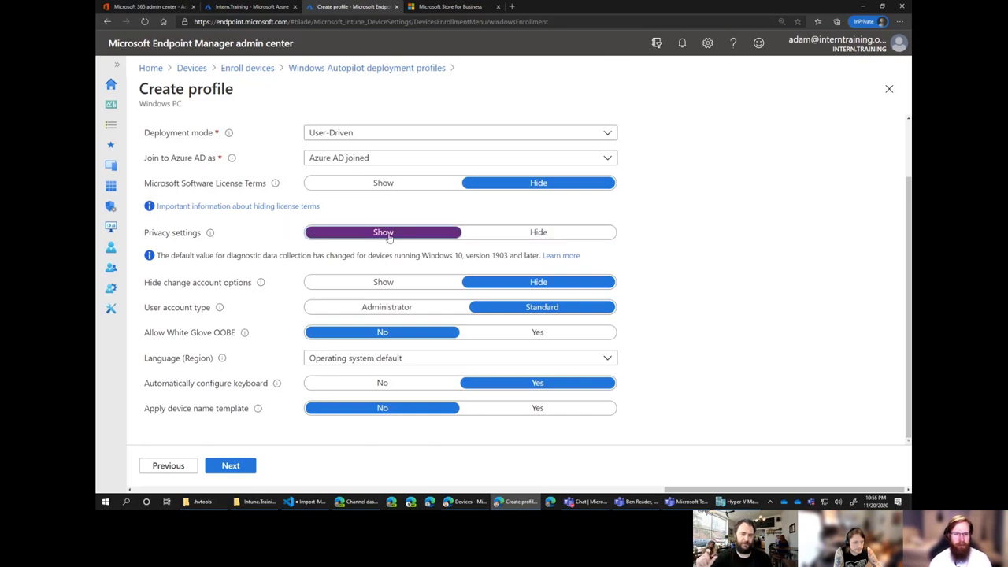
click(520, 239)
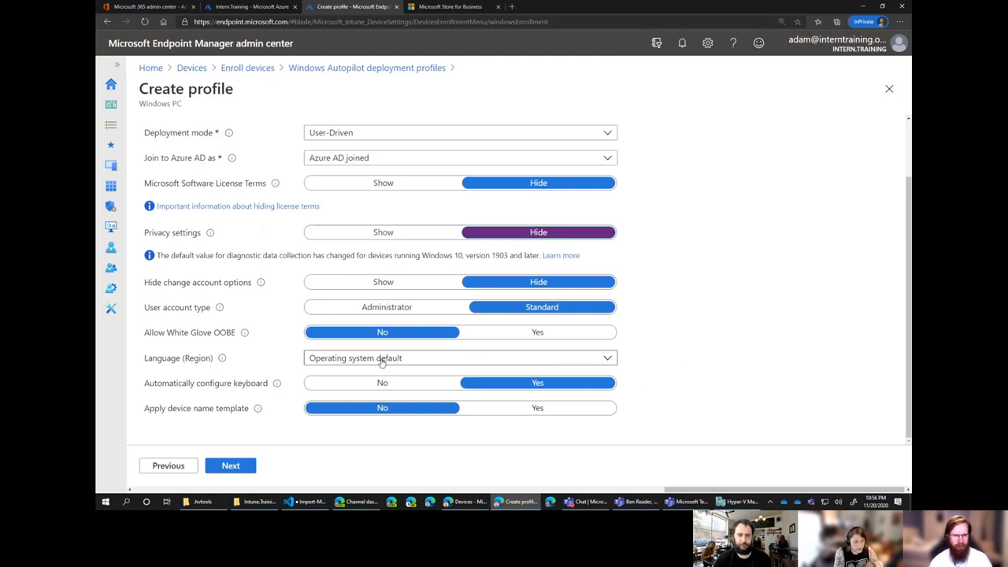
Keep the language (region) at Operating system default.
click(461, 360)
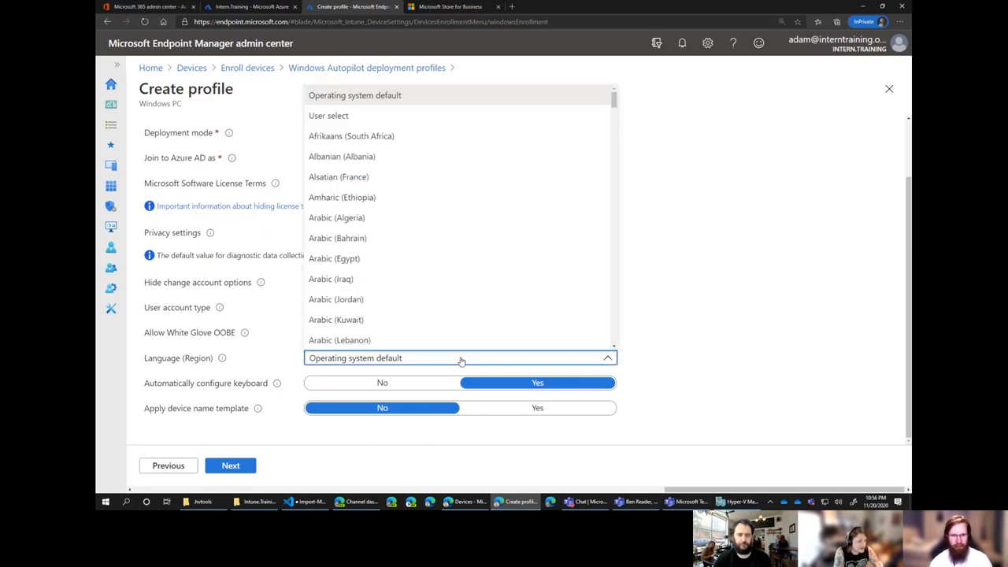
scroll(504, 291, down, 20)
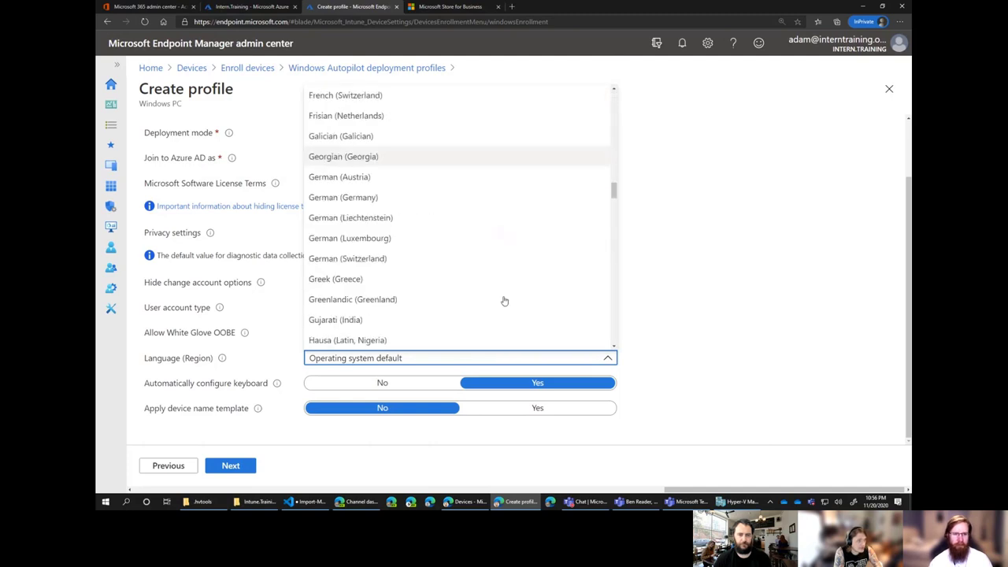
scroll(504, 301, up, 15)
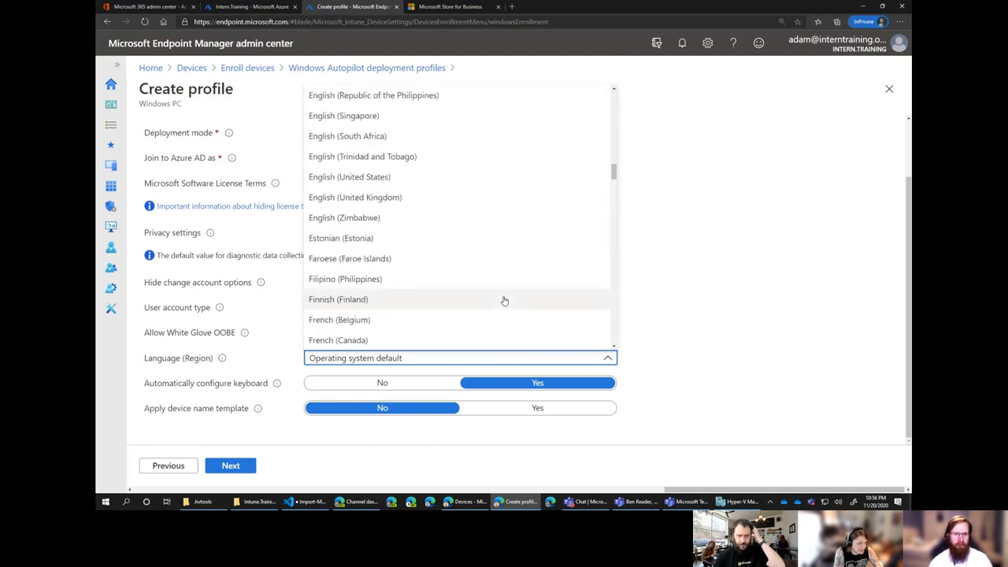
click(669, 339)
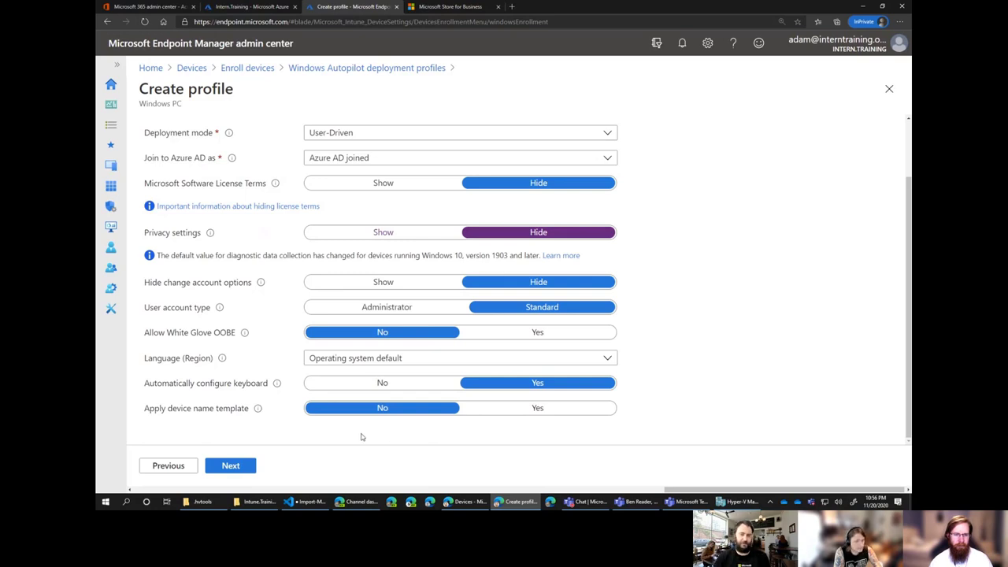
Leave the device name template set to No and continue to Assignments.
click(477, 411)
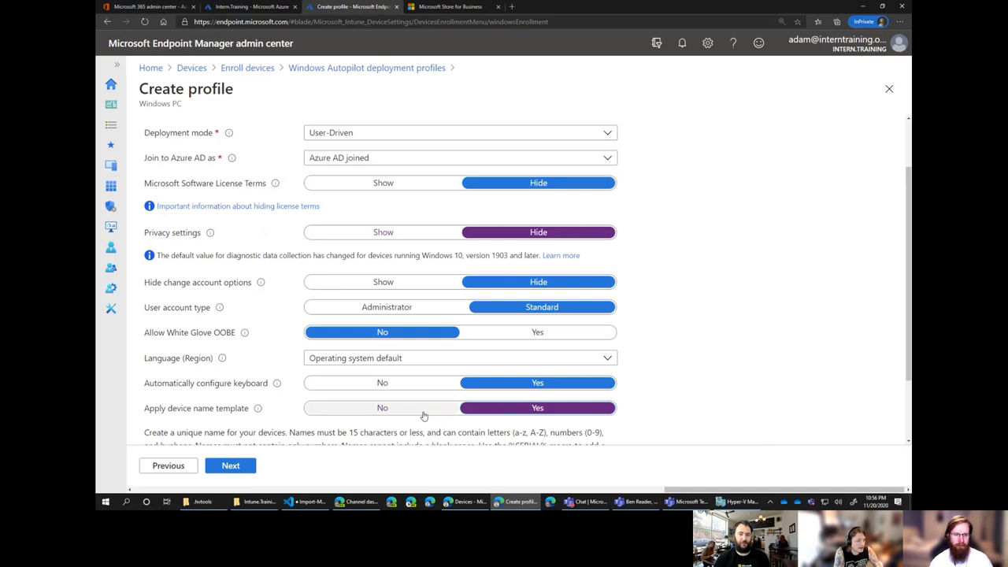
scroll(500, 399, down, 2)
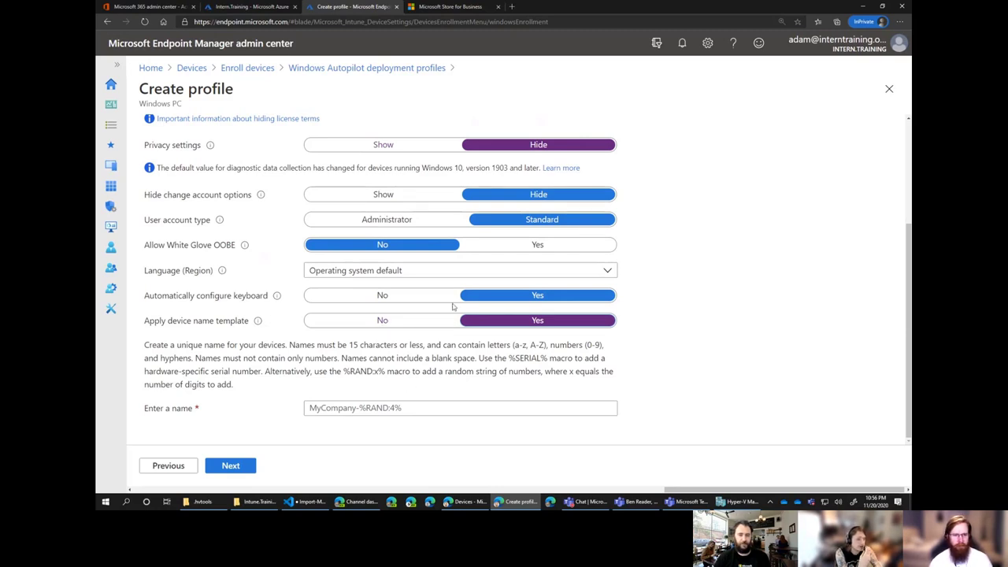
click(383, 322)
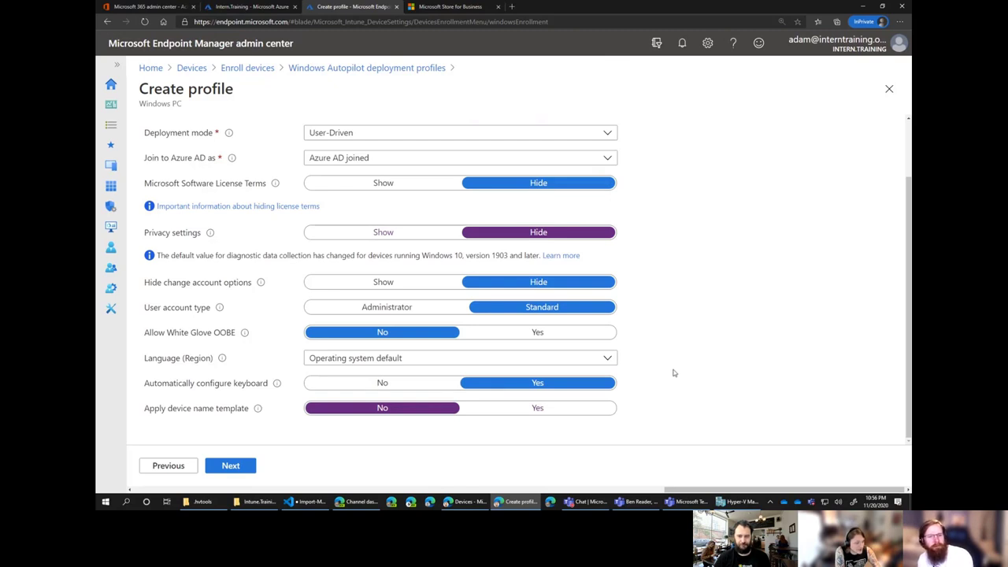
click(231, 465)
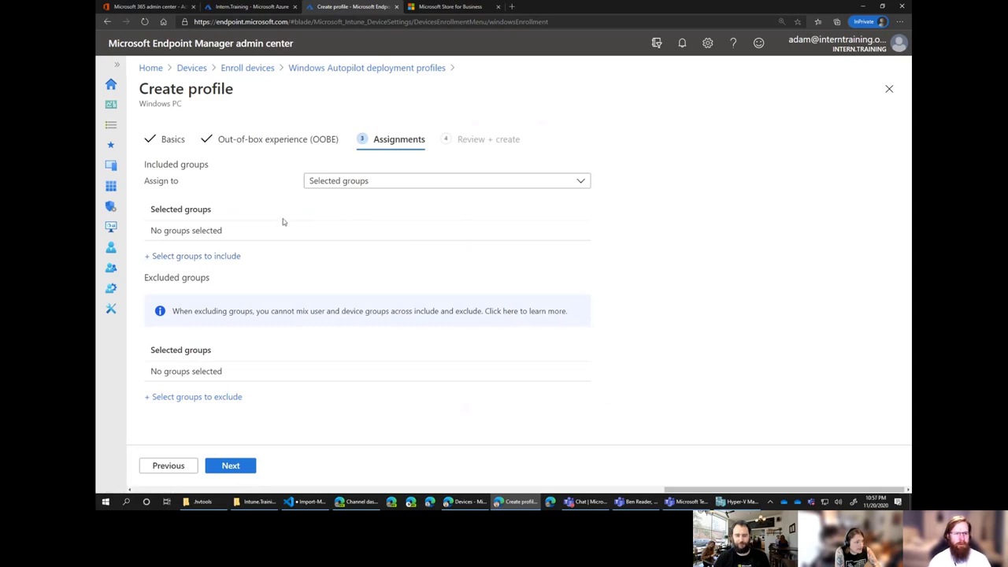
Review and create the Intern.Training AAD Join____ profile with no included groups.
click(231, 466)
scroll(241, 471, down, 3)
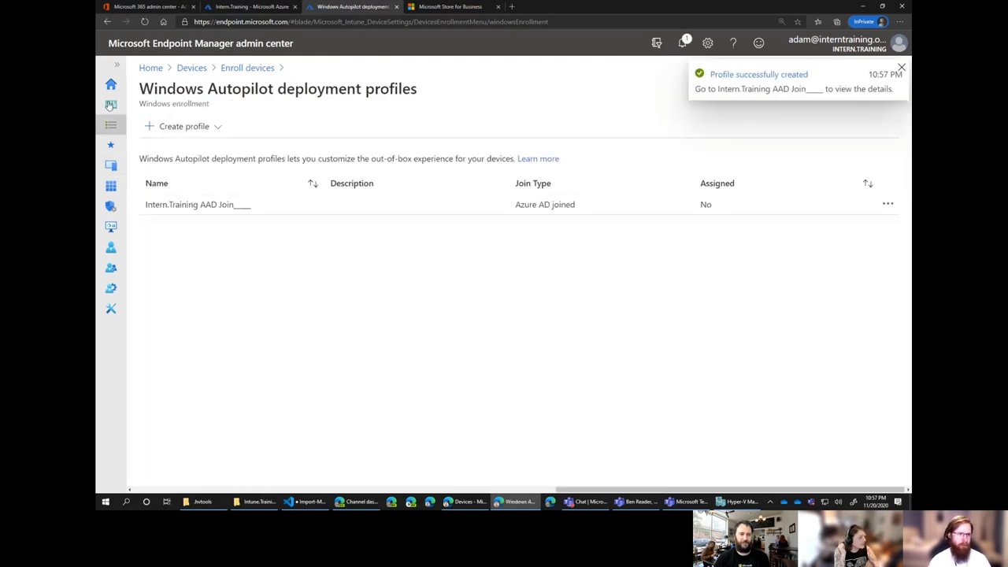
click(117, 65)
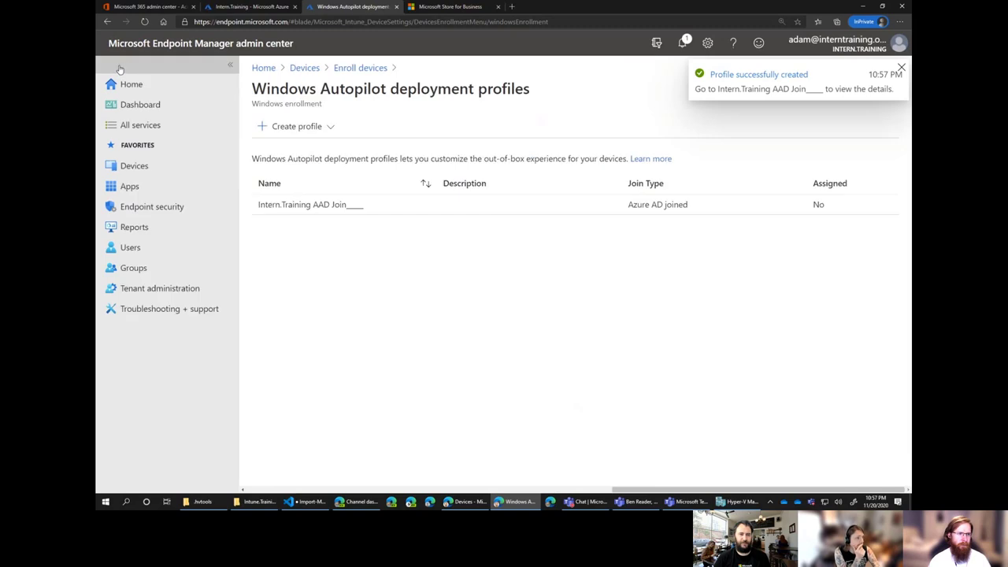
Start a new Security group in Groups and name it StarPower.
click(131, 268)
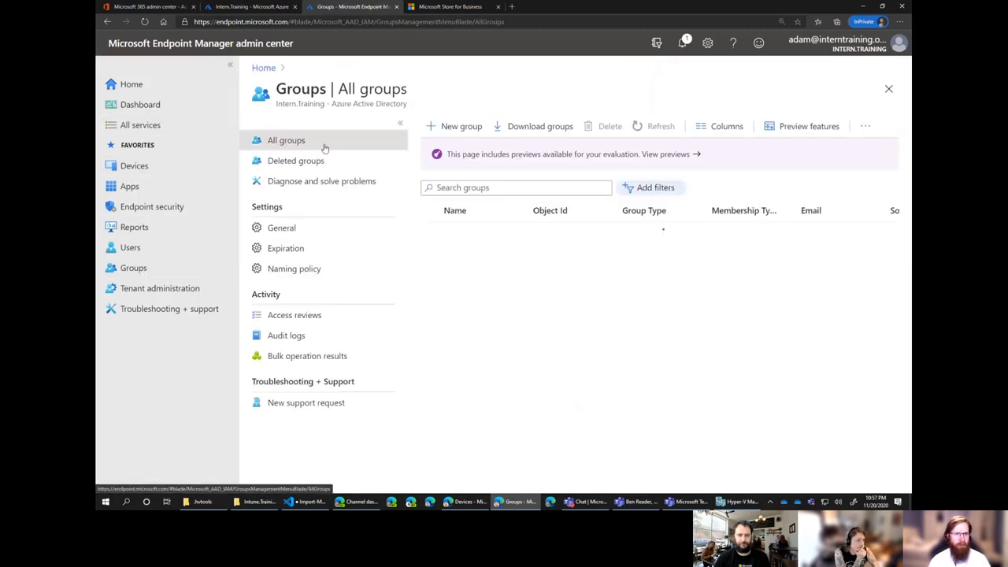
click(471, 129)
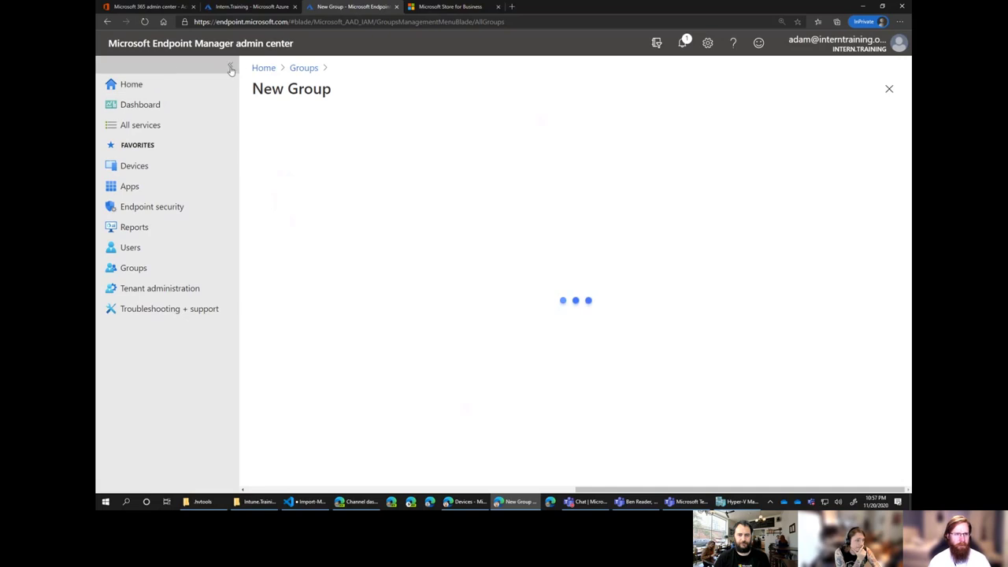
click(321, 153)
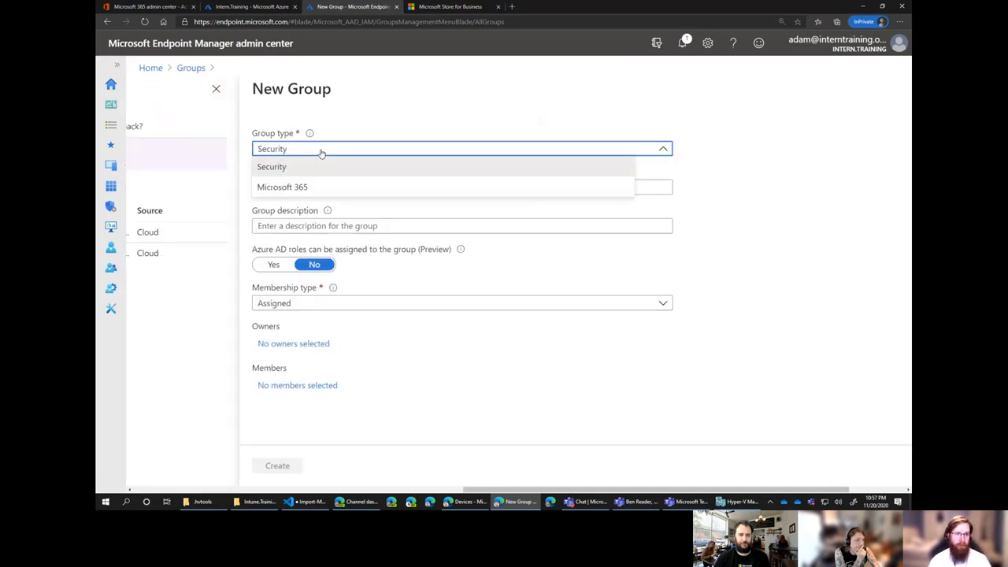
click(320, 167)
click(355, 187)
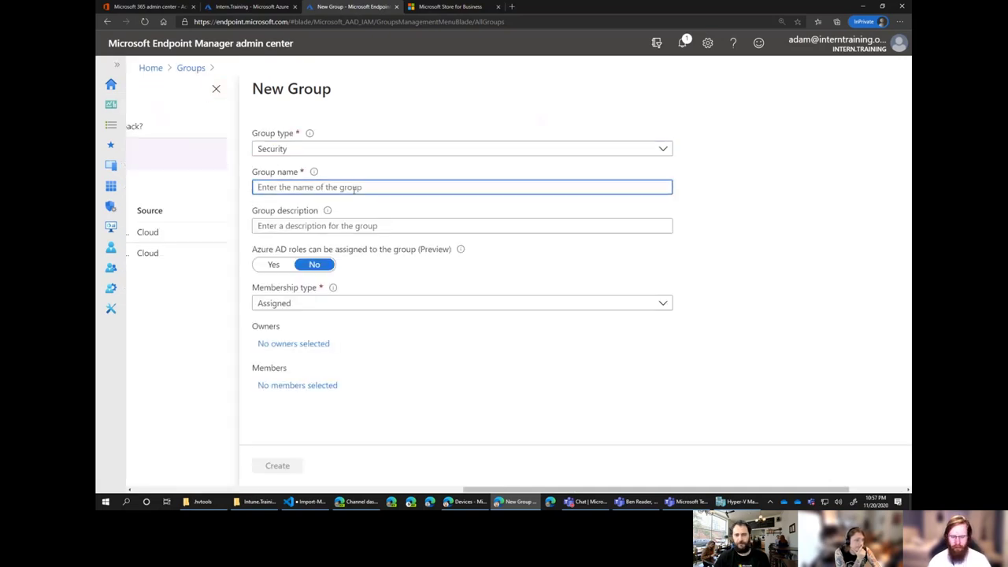
text(Au)
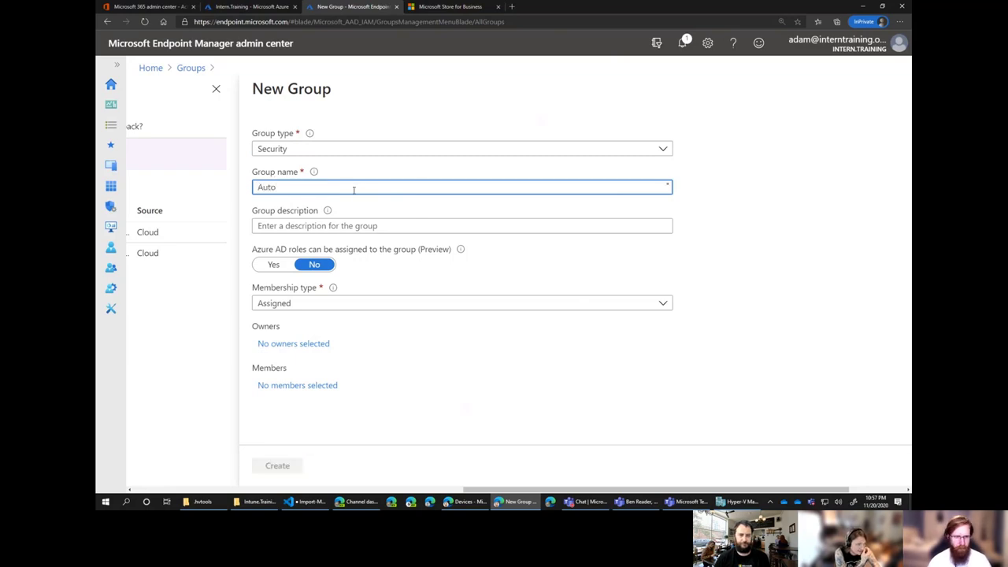
text(to)
key(ctrl+a)
key(BackSpace)
text(S)
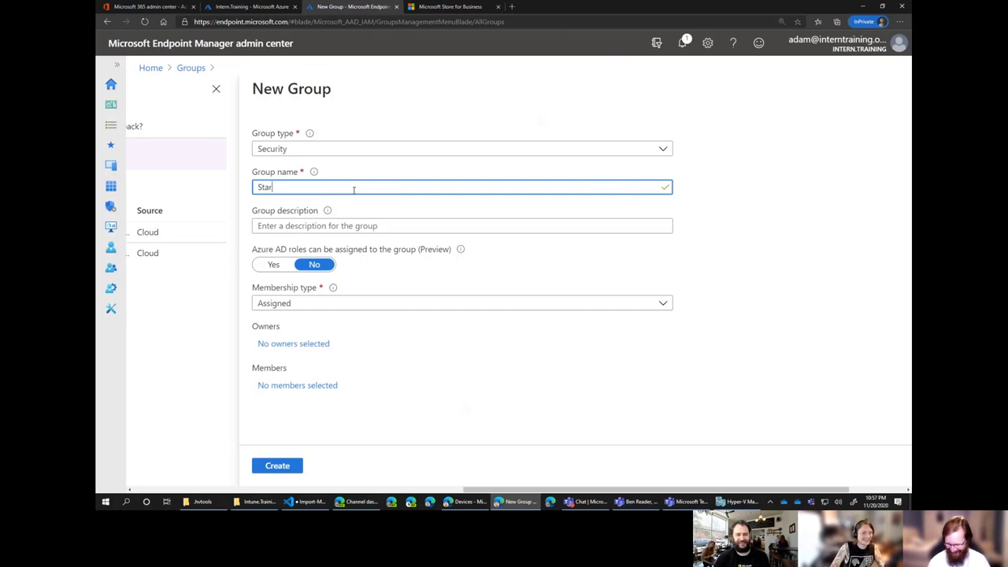
text(Power)
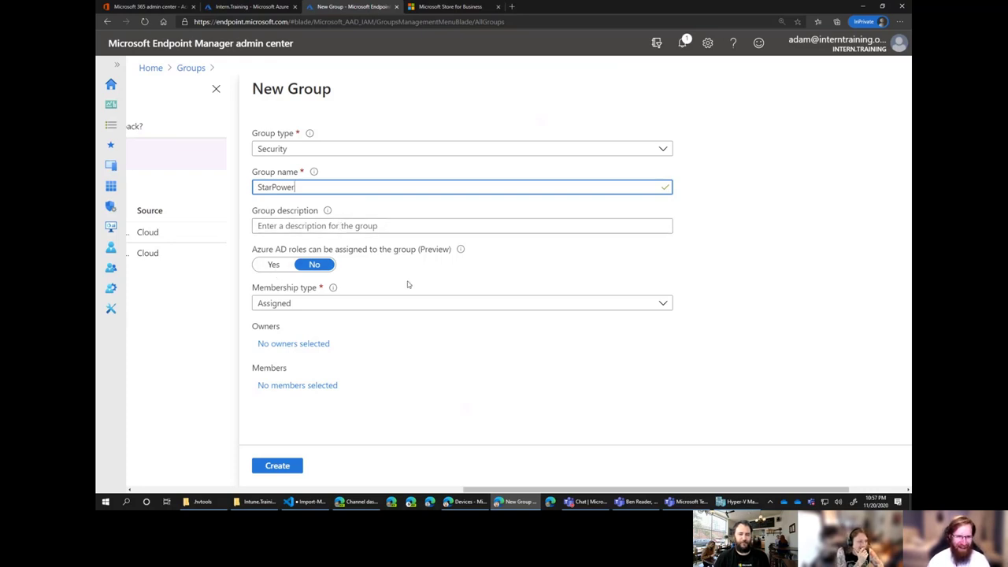
click(362, 285)
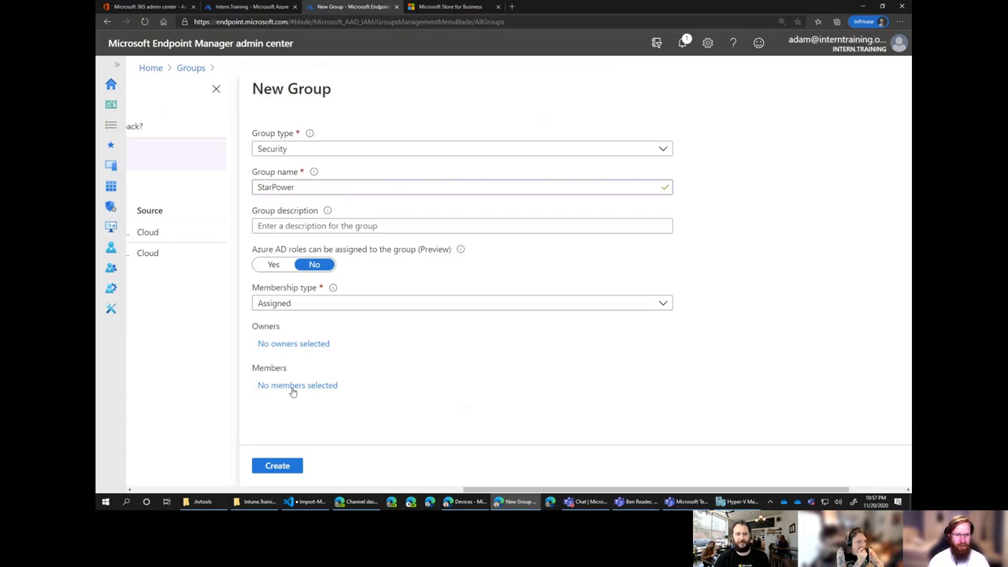
Set the group's membership type to Dynamic Device.
drag(290, 388, 446, 351)
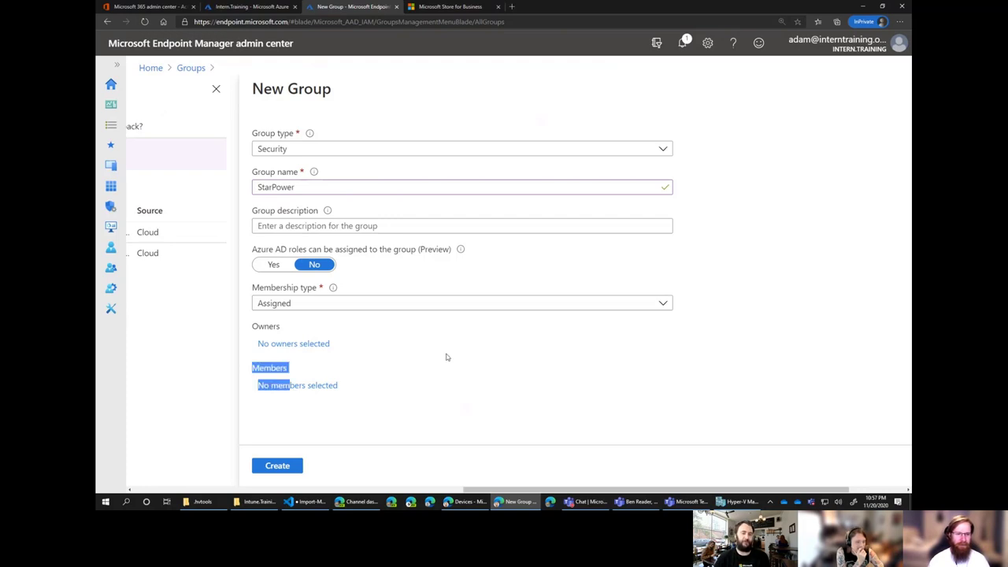
click(353, 304)
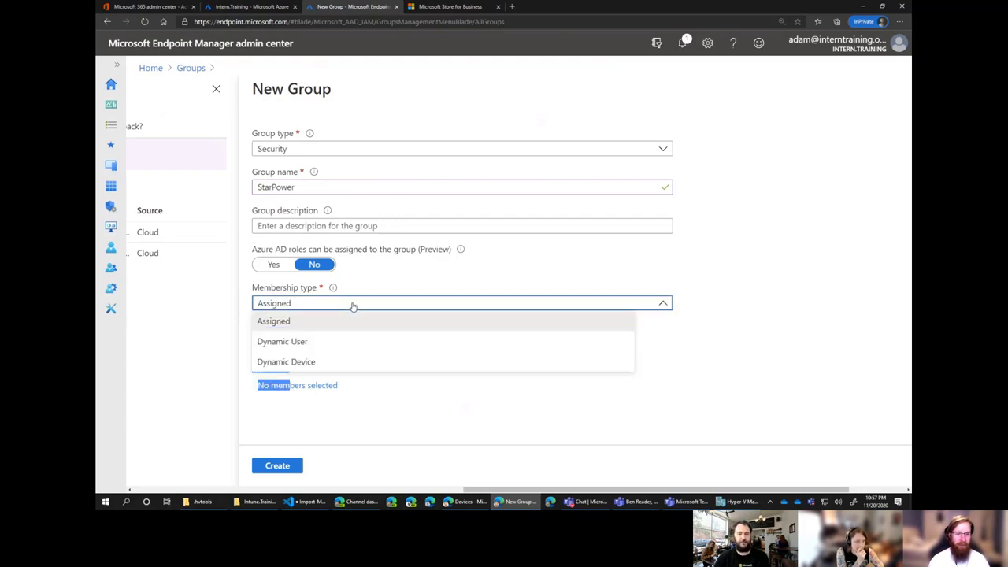
click(335, 364)
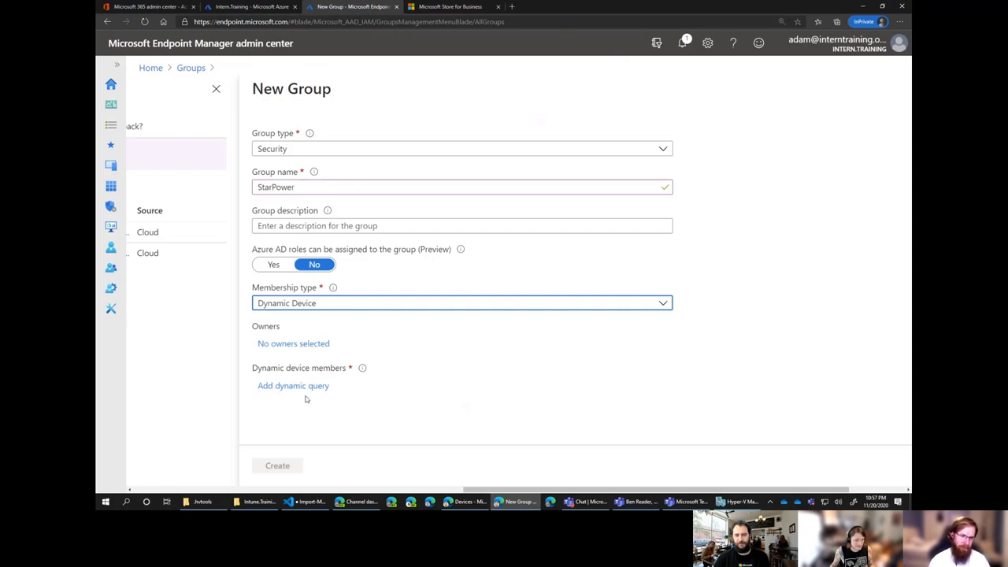
Paste the rule (device.devicePhysicalIDs -any _ -contains "[ZTDId]") into the rule syntax editor and apply it.
click(317, 387)
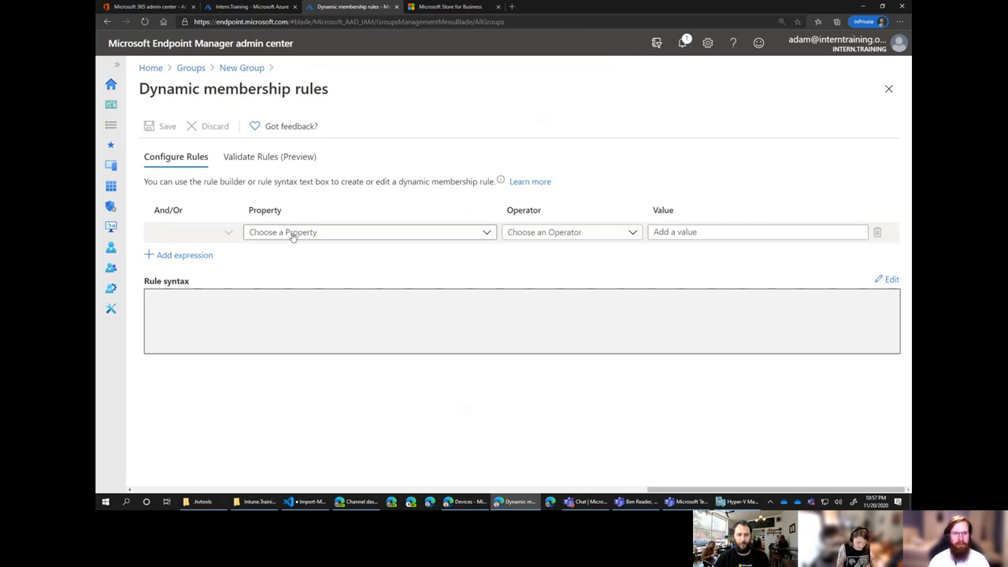
click(889, 279)
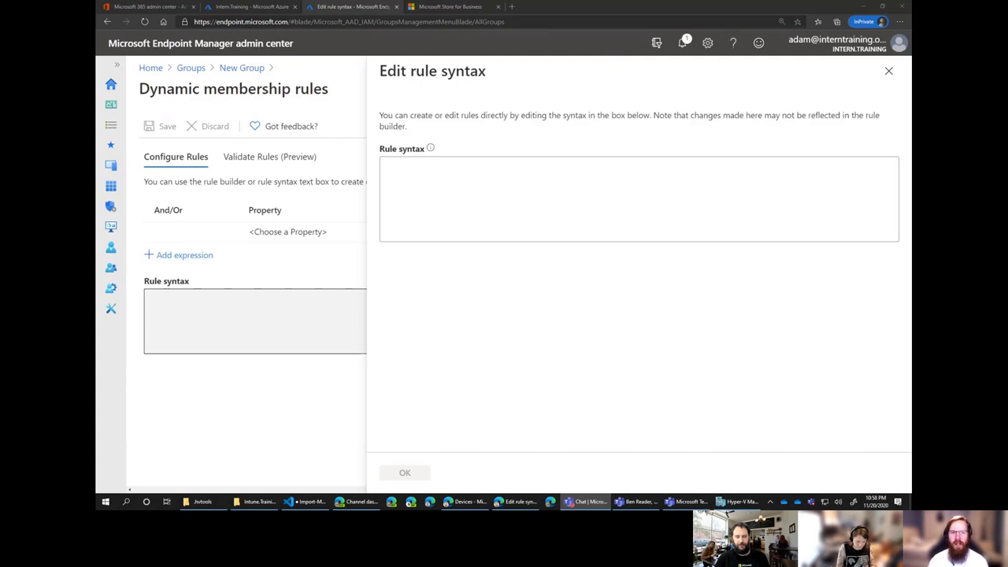
click(486, 216)
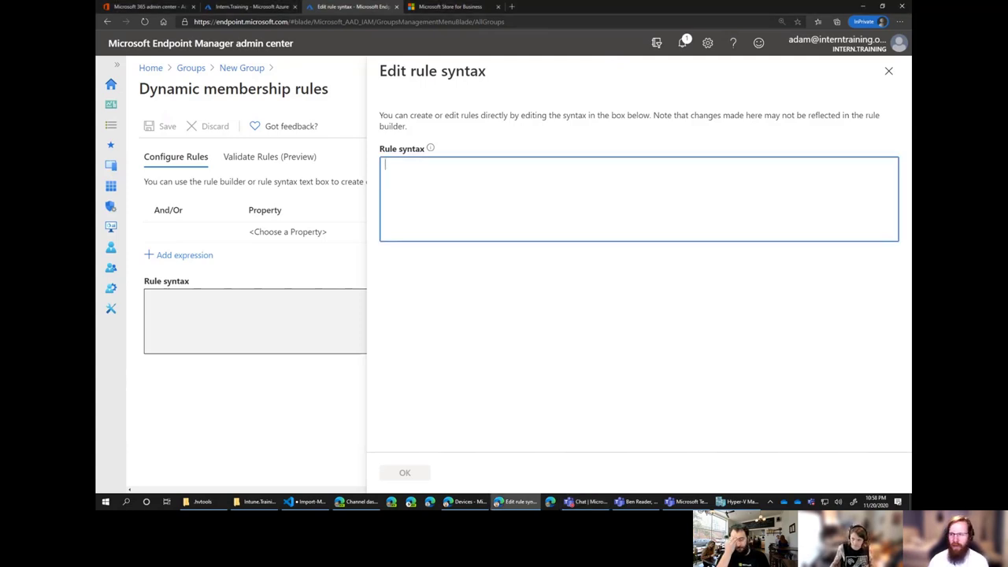
key(alt+Tab)
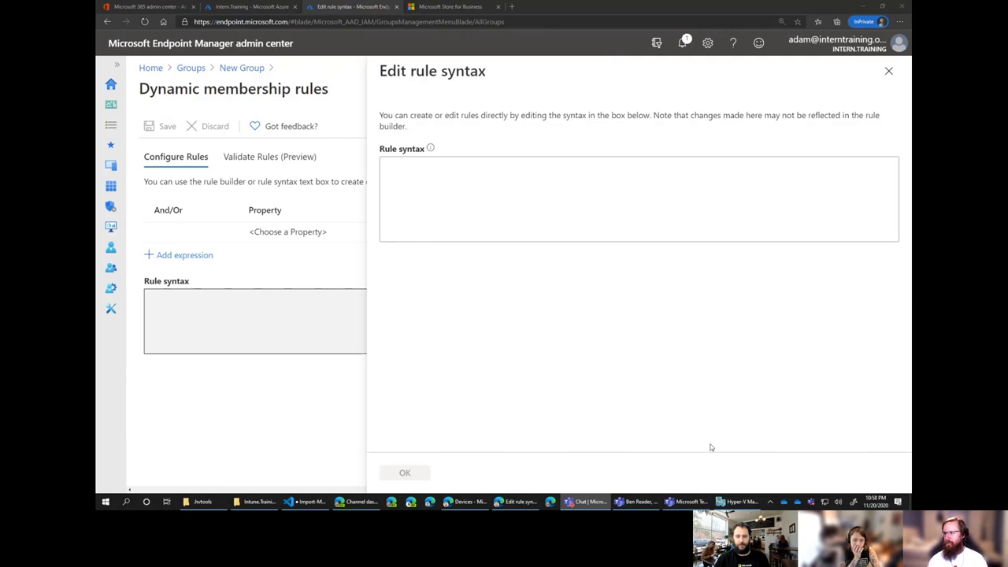
click(585, 184)
text((device.devicePhysicalIDs -any _ -contains "[ZTDId]"))
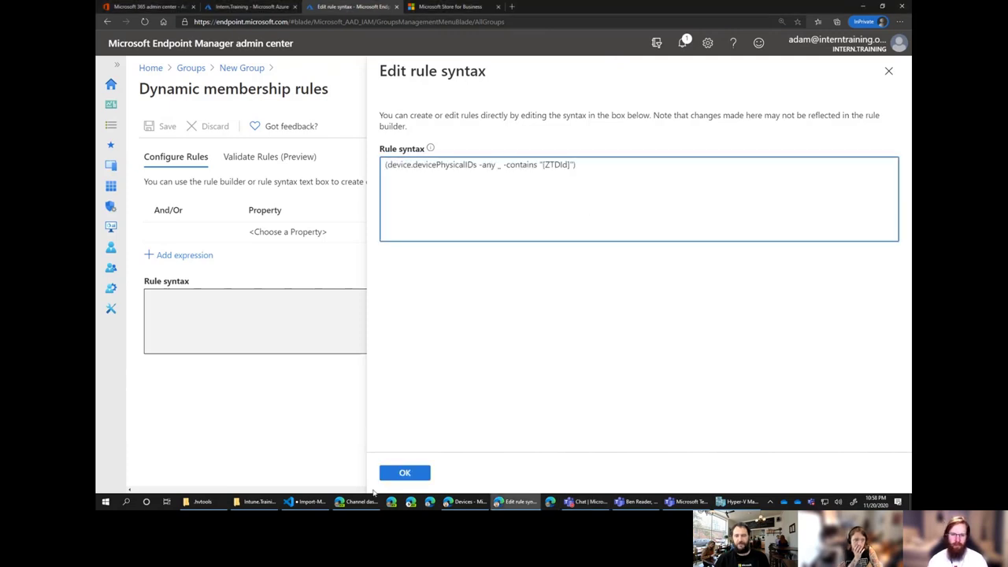
click(405, 476)
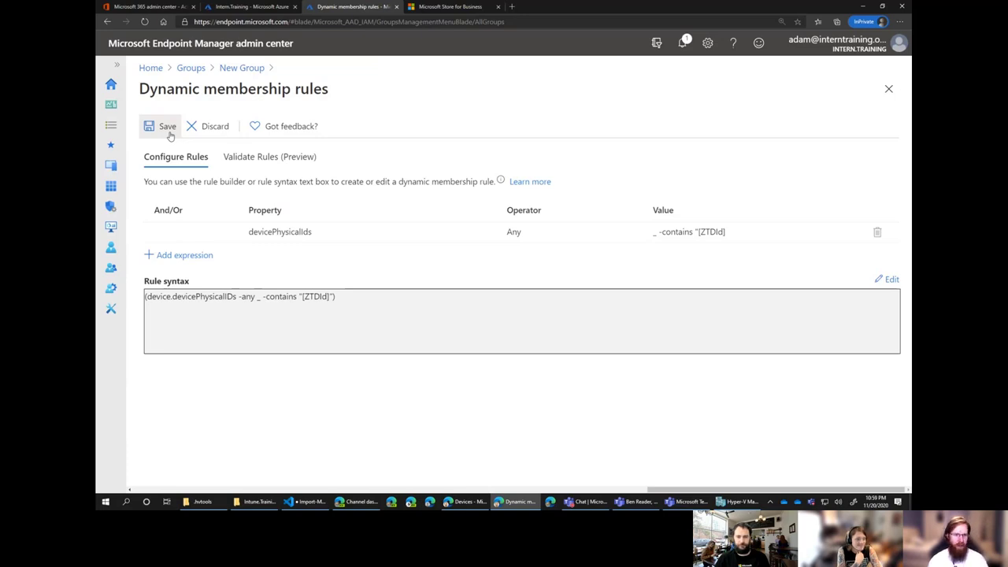
Save the rule, create the StarPower group, and go to Devices > Enroll devices.
click(167, 127)
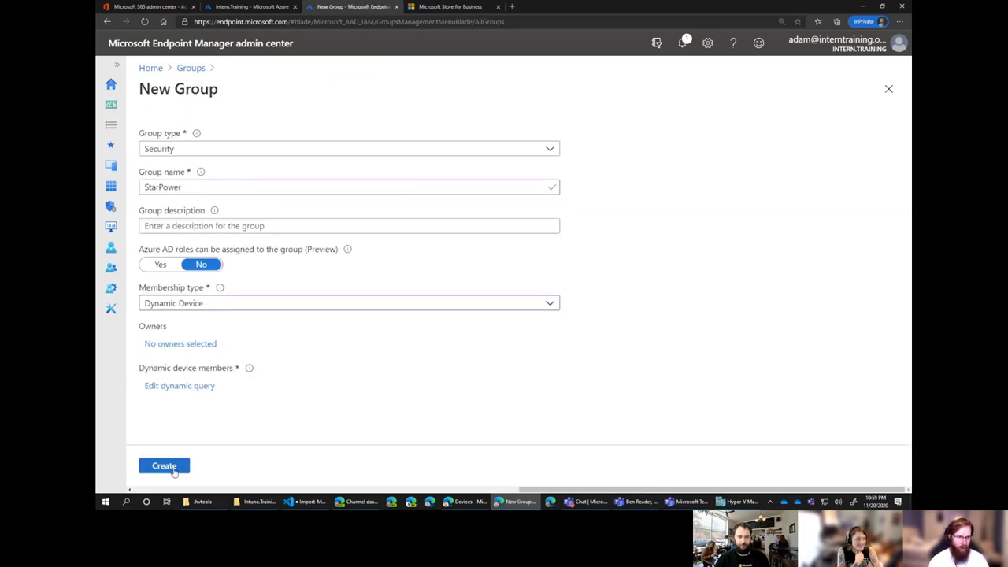
click(172, 465)
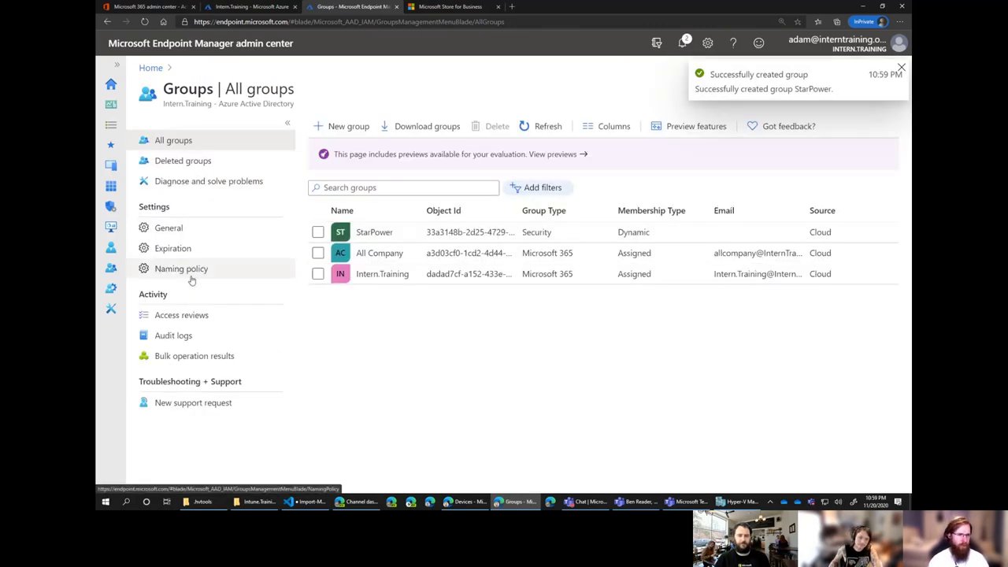
click(111, 171)
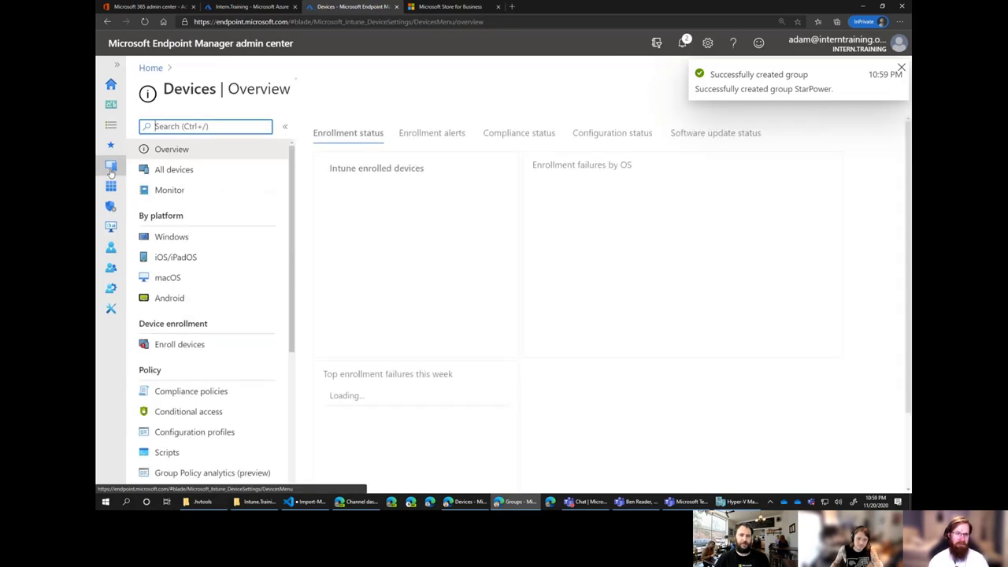
click(189, 349)
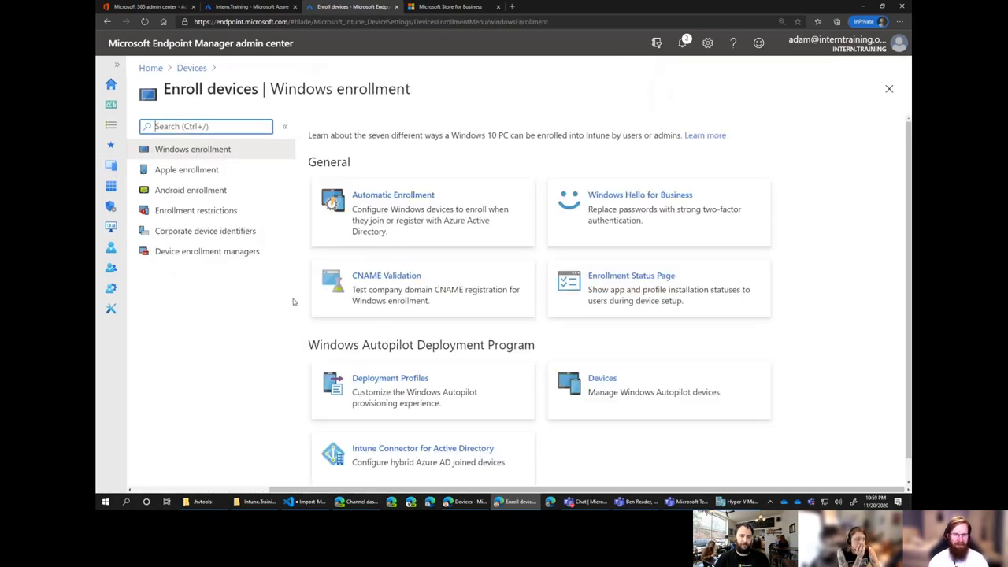
Include StarPower in the Intern.Training AAD Join____ profile's assignments and save.
click(443, 385)
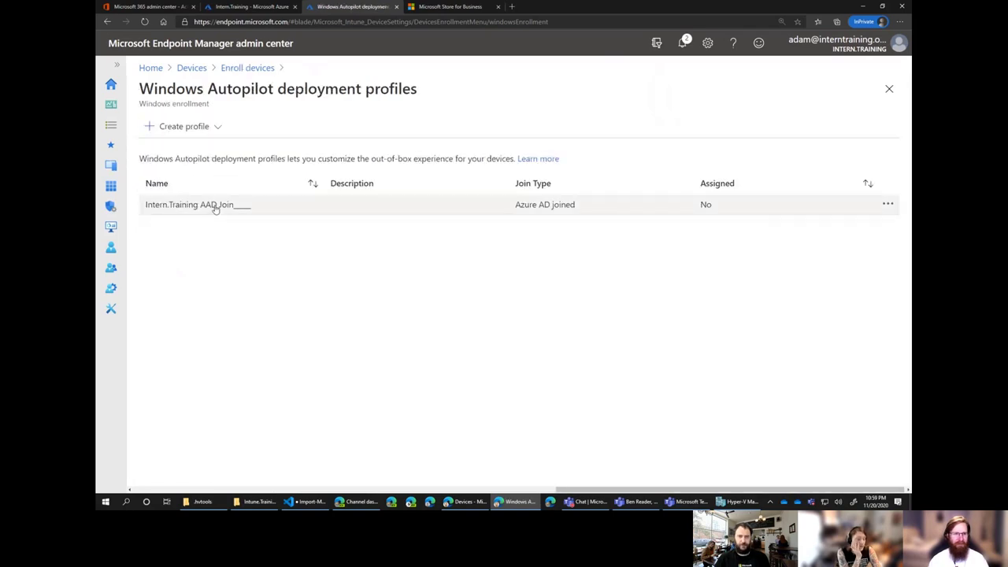
click(215, 205)
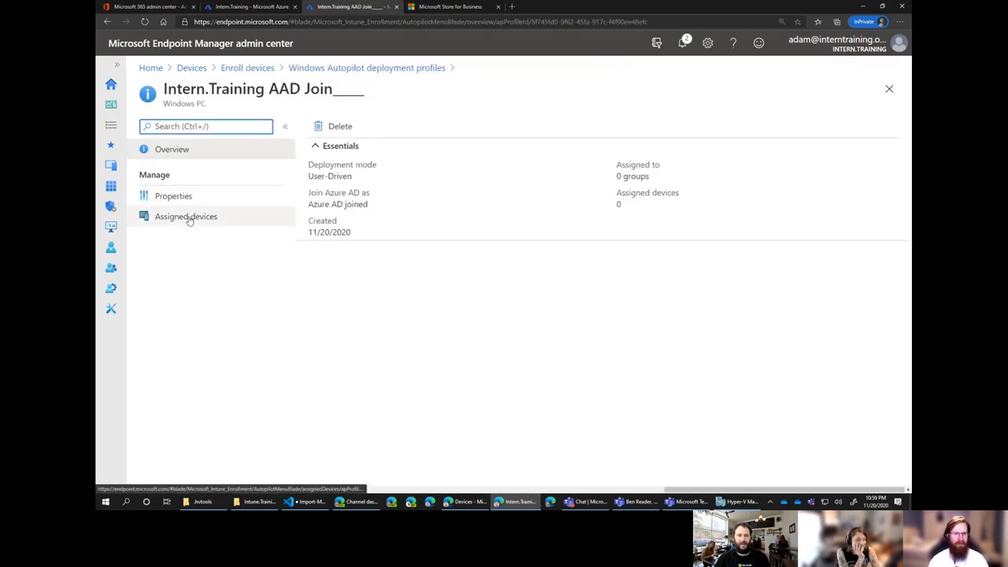
click(189, 217)
click(188, 197)
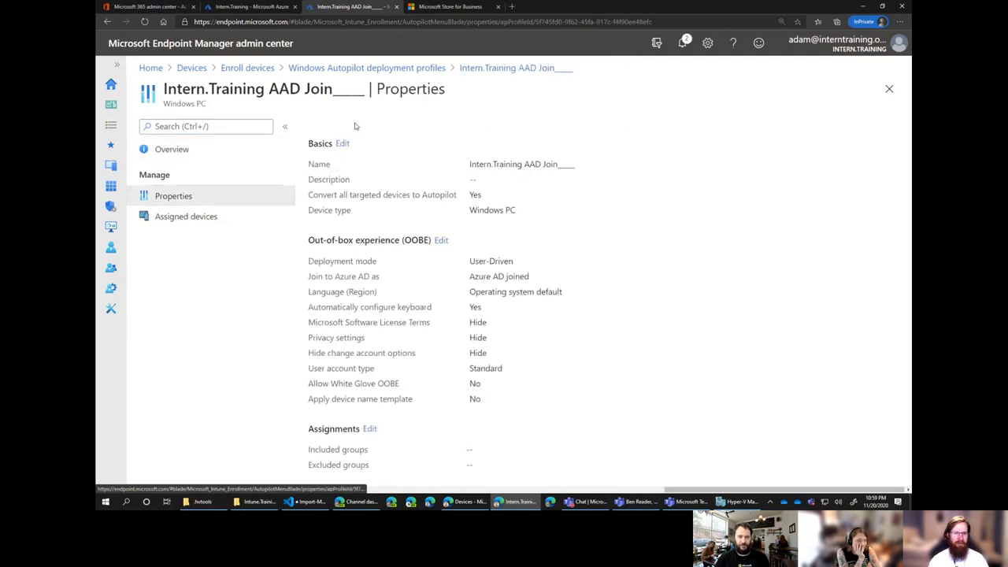
click(369, 430)
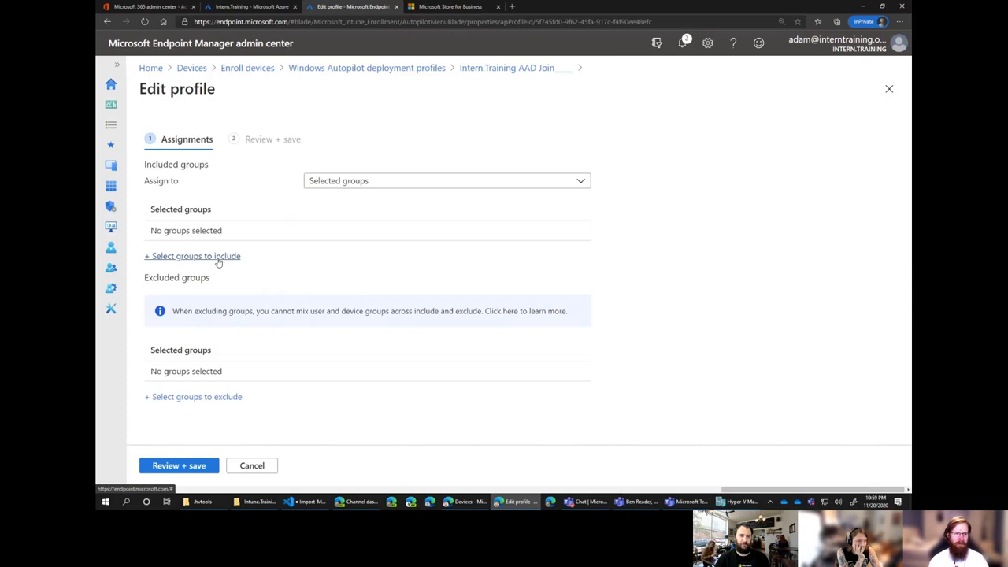
click(219, 256)
click(614, 152)
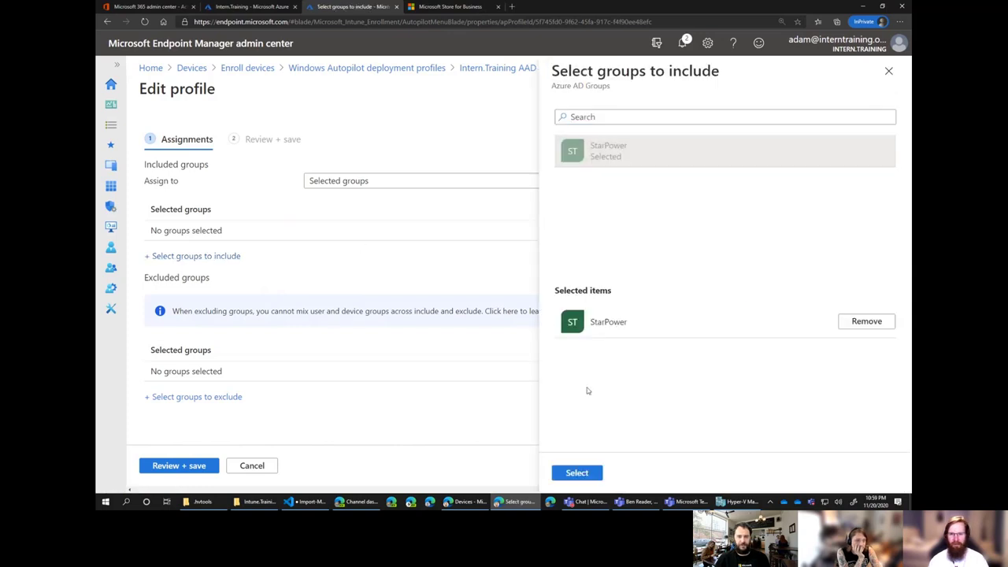
click(572, 473)
click(198, 465)
click(189, 466)
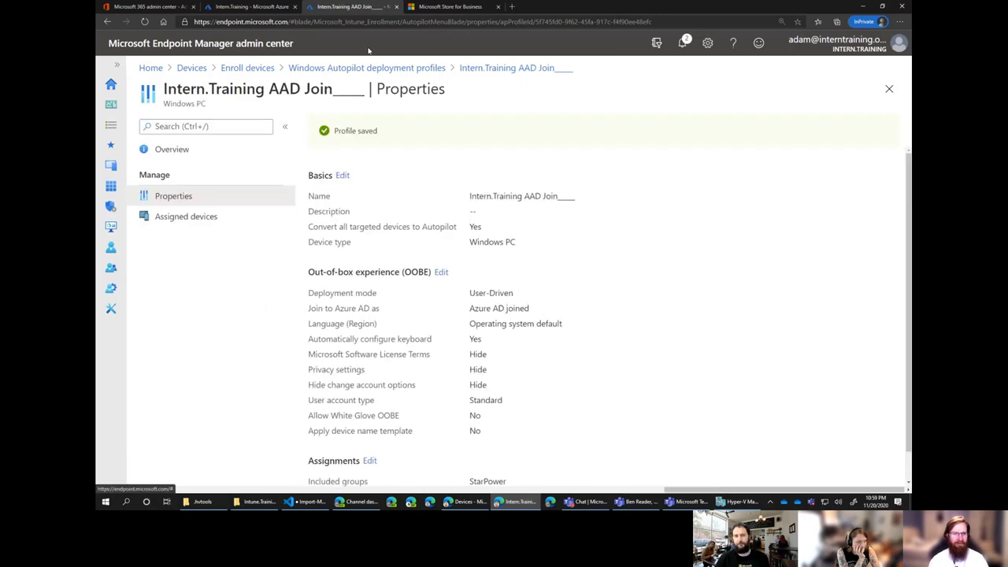
click(236, 71)
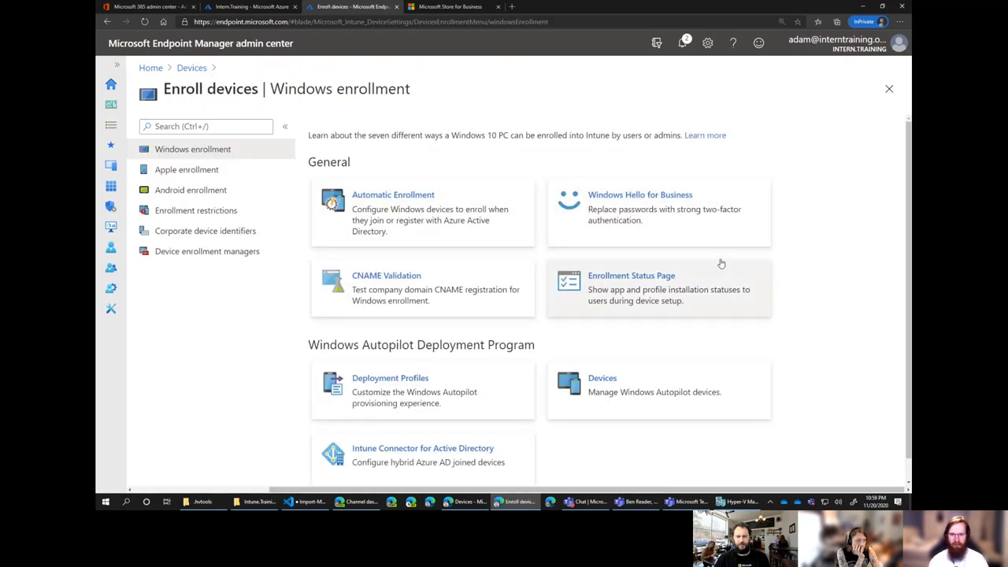
Review the All users and all devices status page profile's properties, then start a new profile.
click(636, 293)
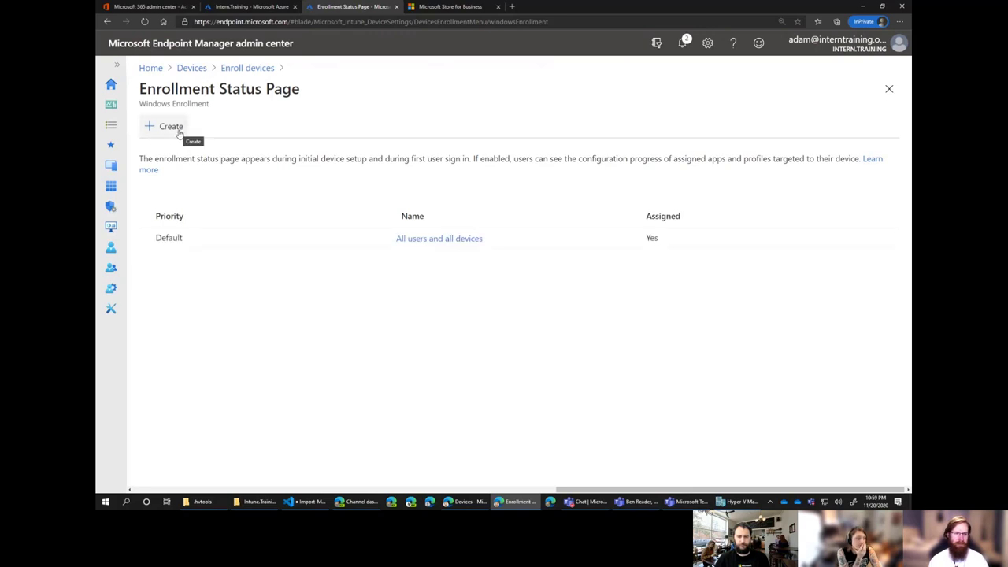
click(432, 240)
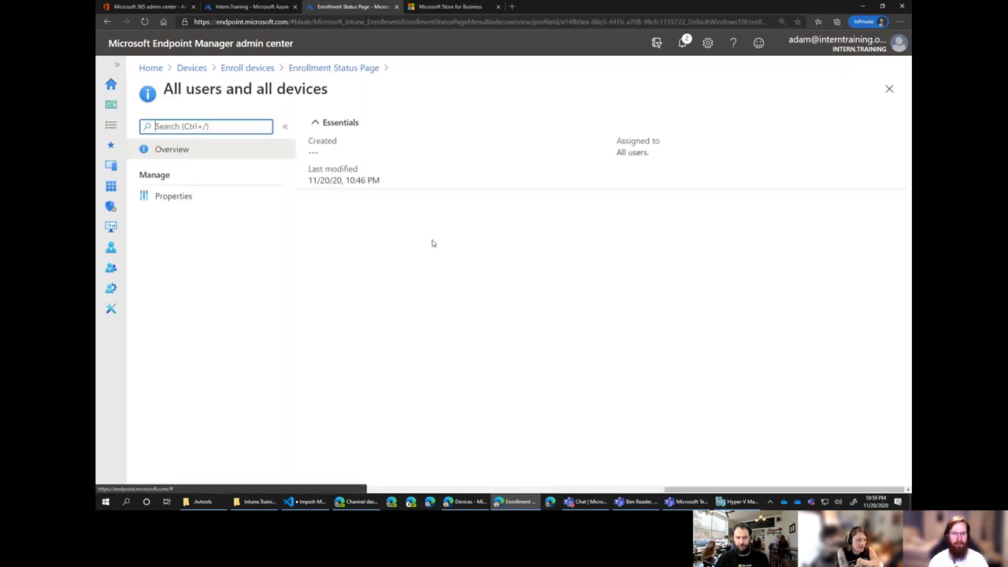
click(201, 202)
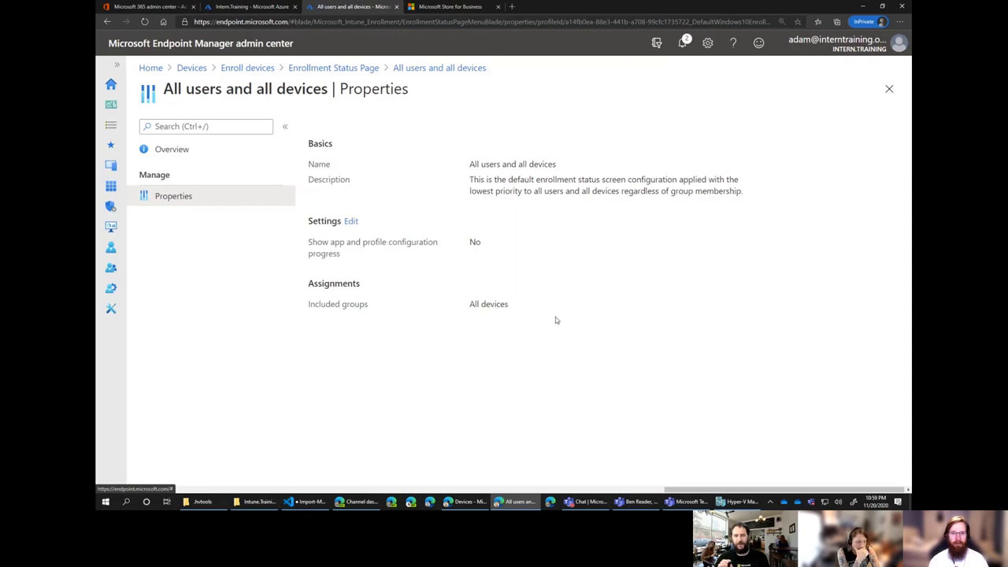
click(363, 70)
click(164, 128)
Name the new enrollment status profile 'Second Policy'.
click(339, 164)
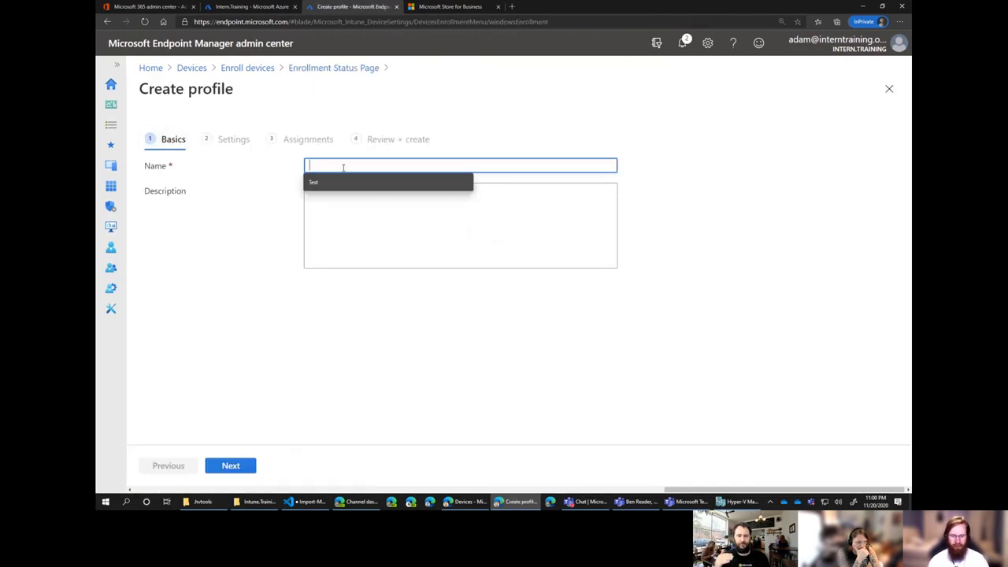
text(Second)
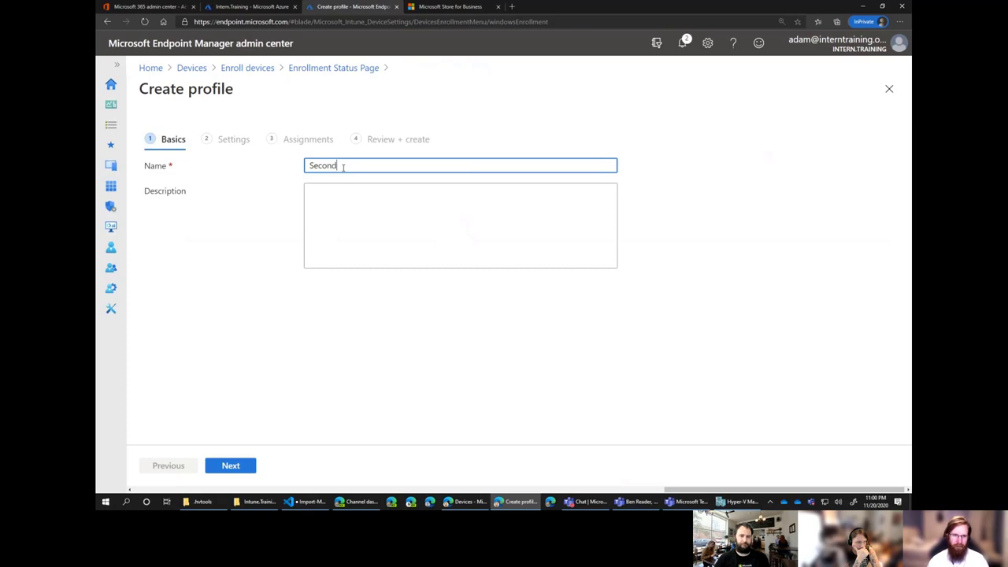
text( Policy)
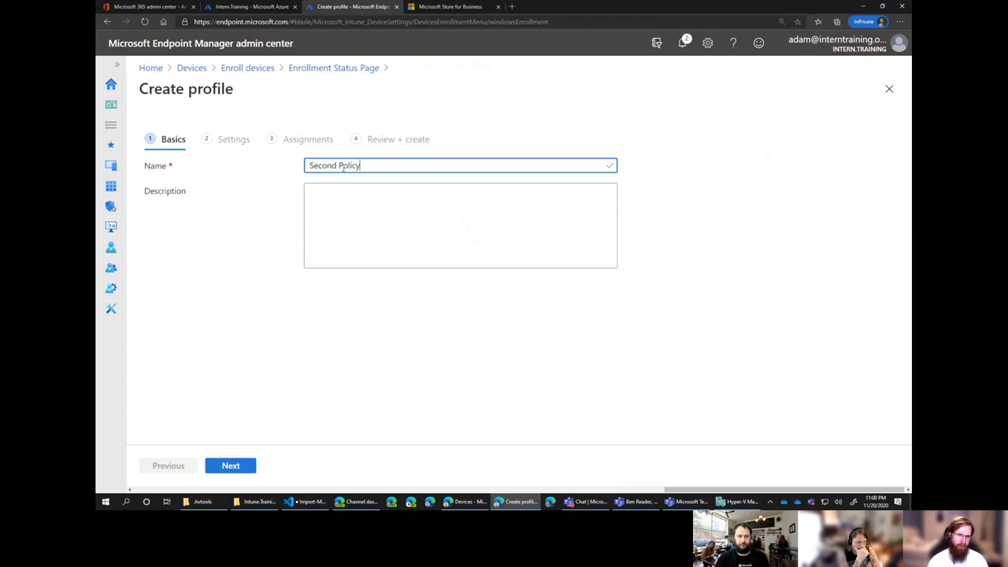
click(232, 466)
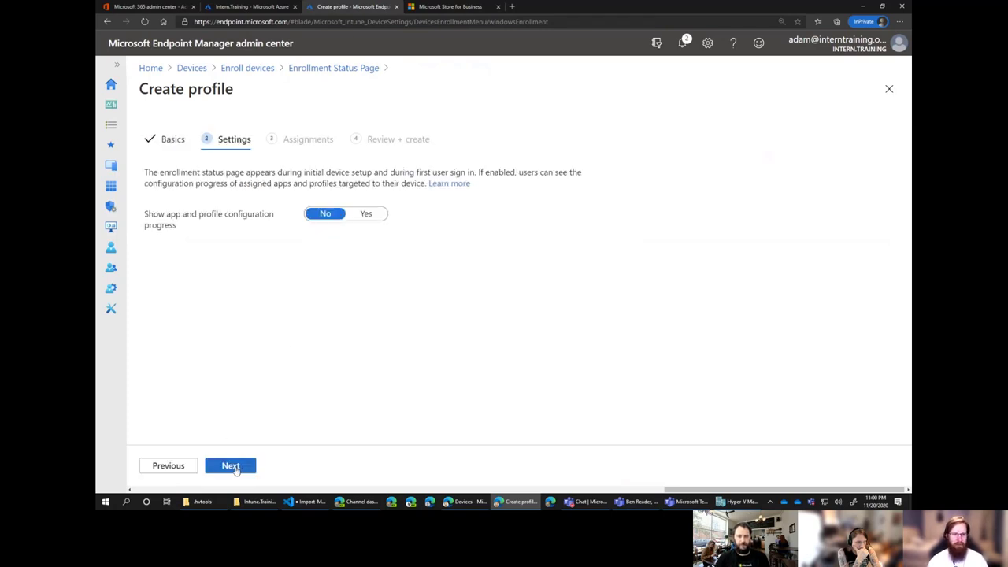
Show configuration progress and block device use until Company Portal is installed.
click(364, 215)
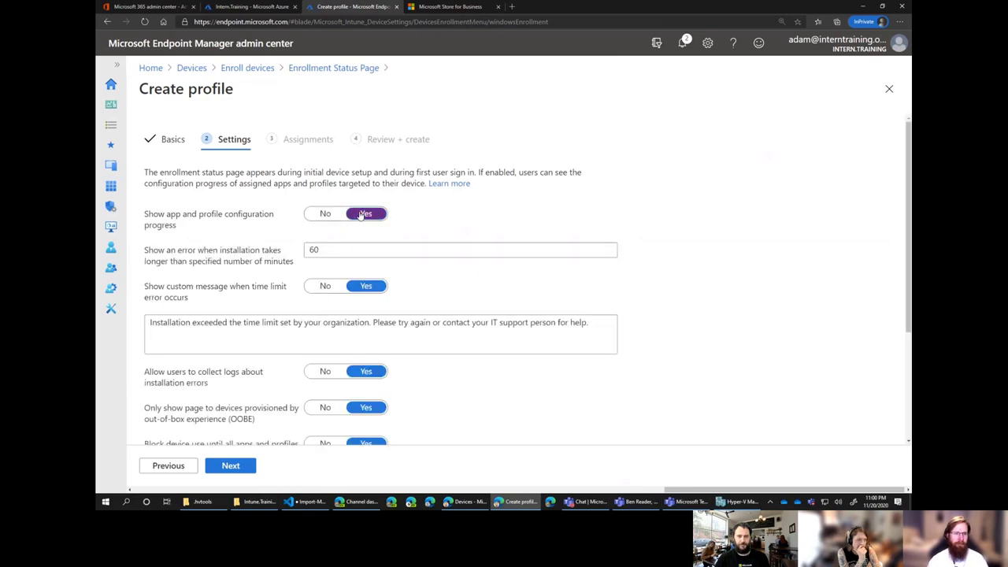
scroll(476, 268, down, 1)
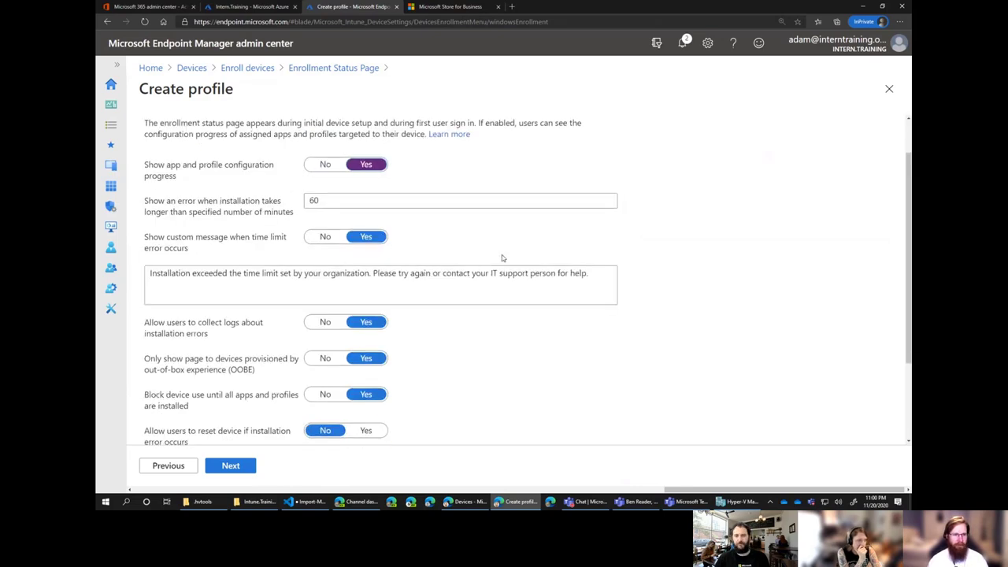
scroll(502, 259, down, 1)
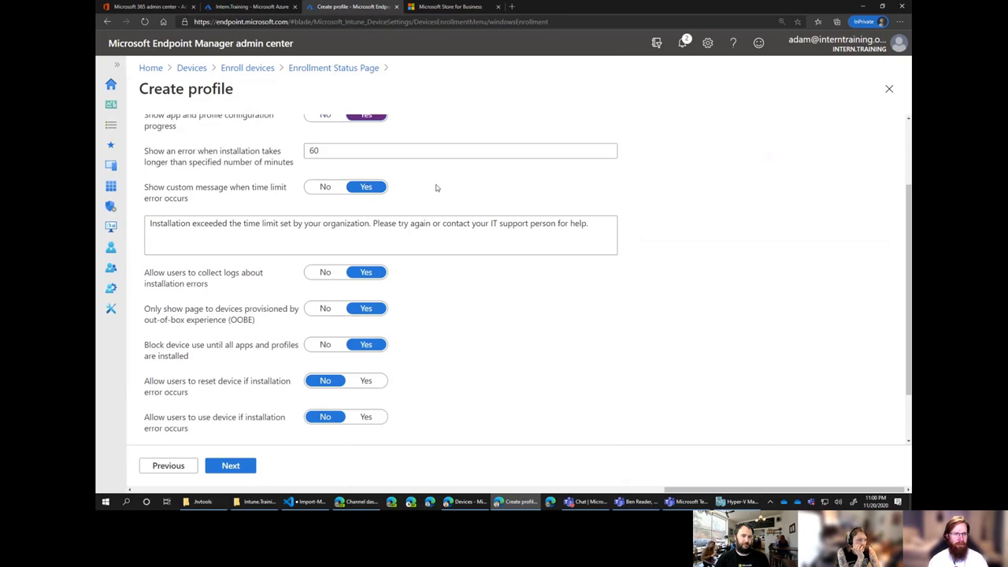
scroll(436, 190, down, 1)
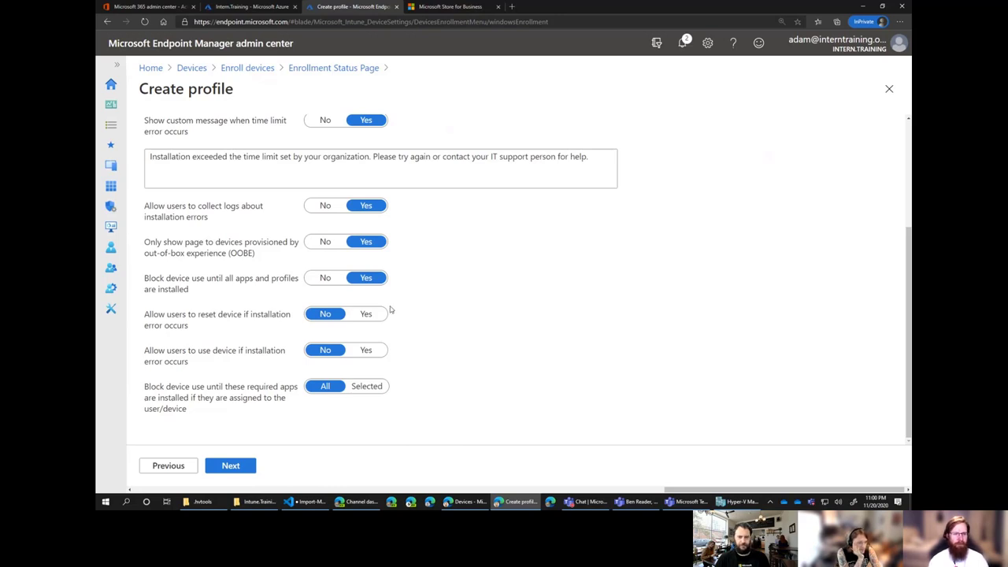
click(367, 386)
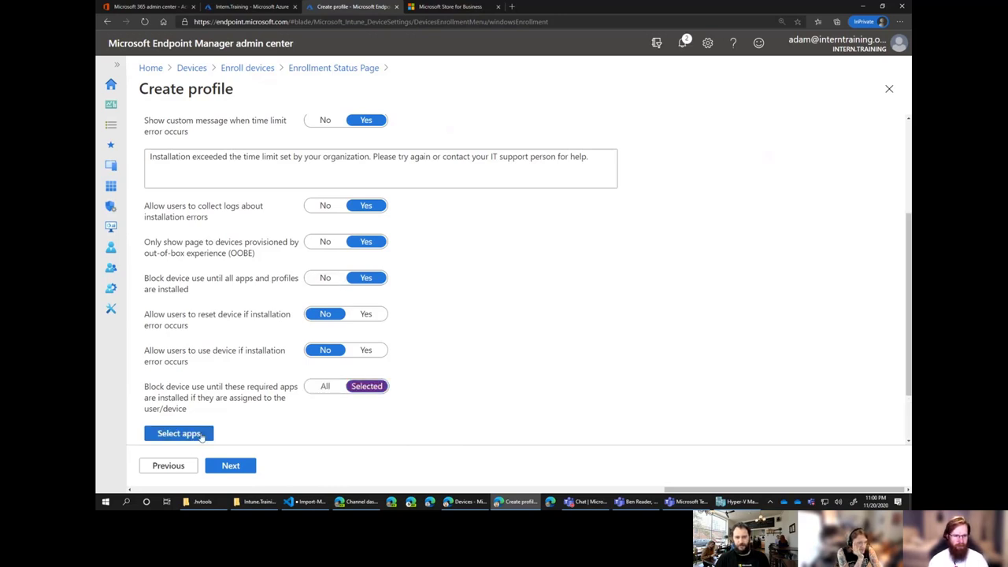
scroll(193, 441, down, 1)
click(206, 357)
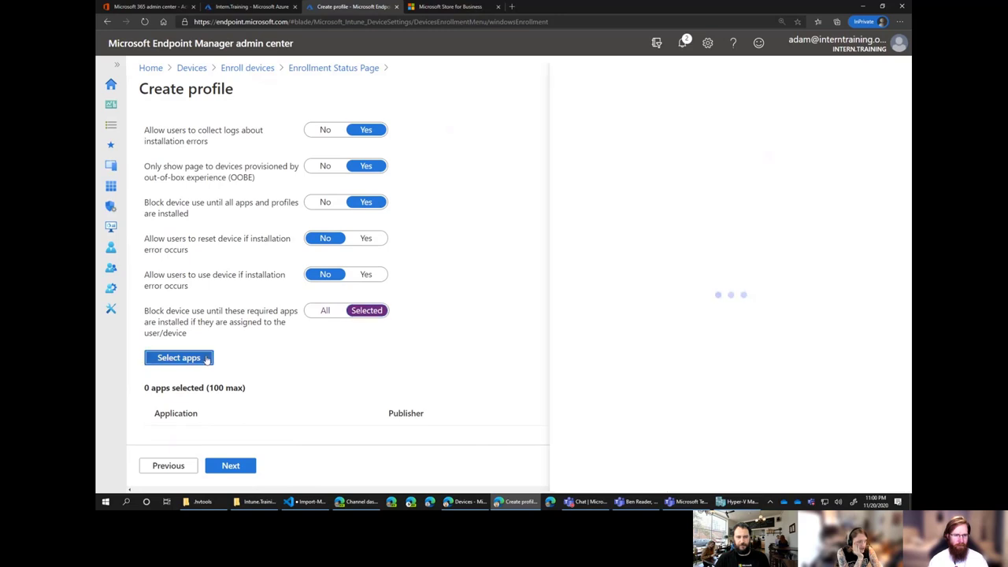
click(703, 142)
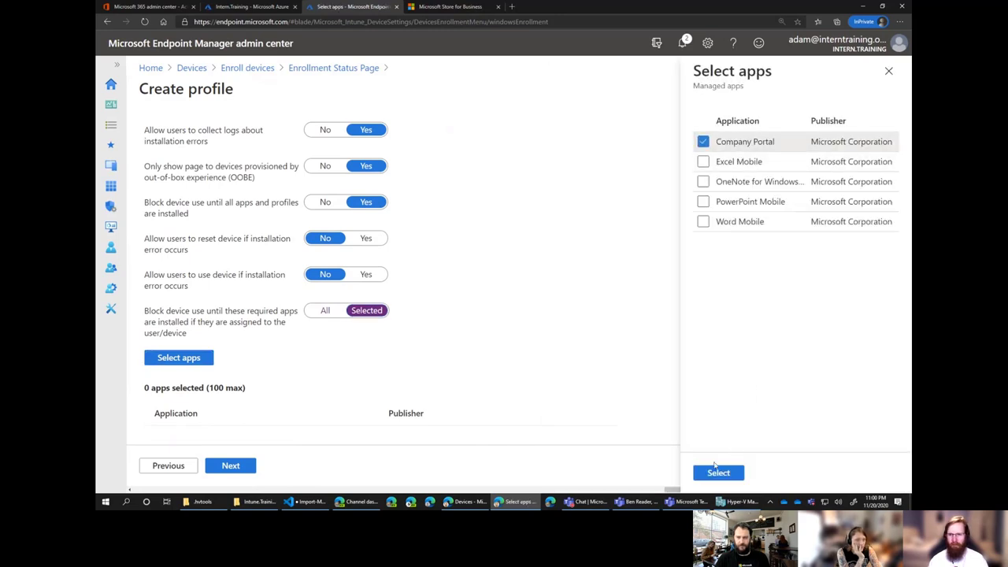
click(718, 473)
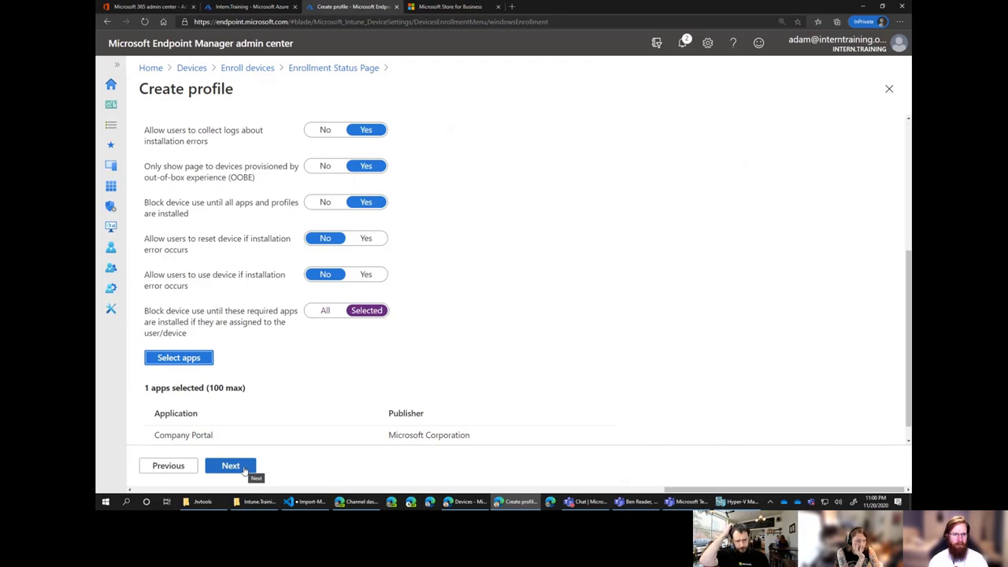
Include the StarPower group and create the profile.
click(231, 465)
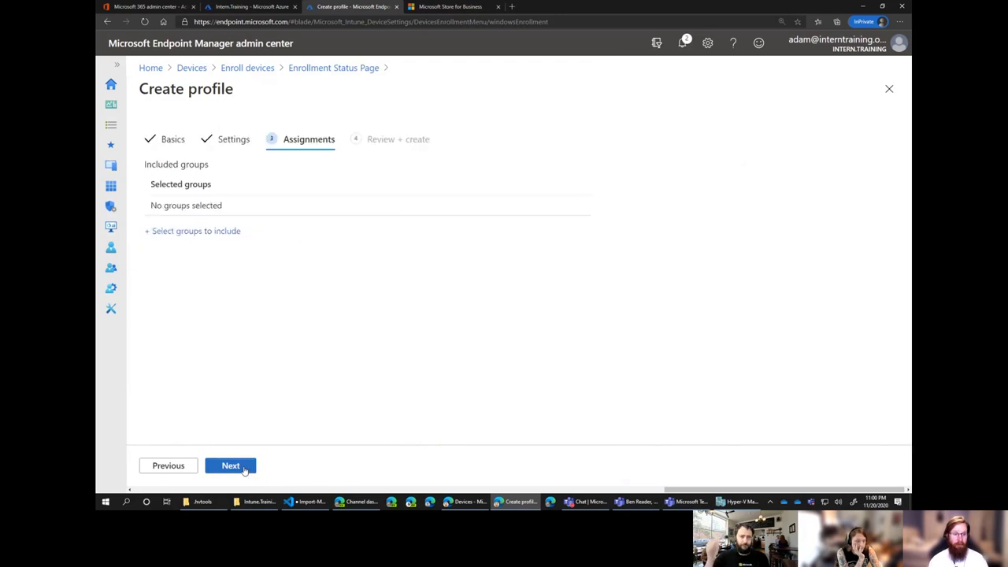
click(222, 236)
click(670, 151)
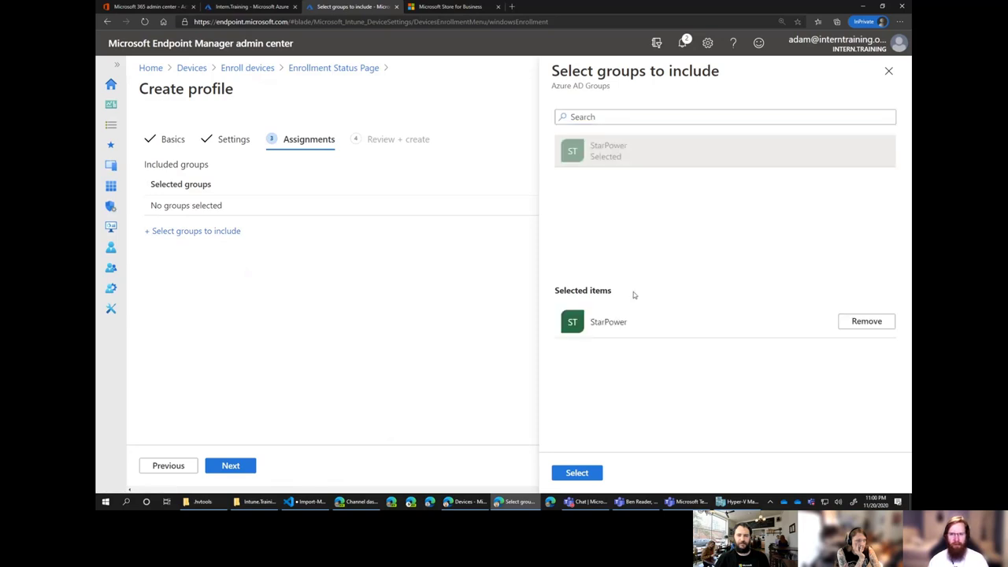
click(577, 473)
click(230, 465)
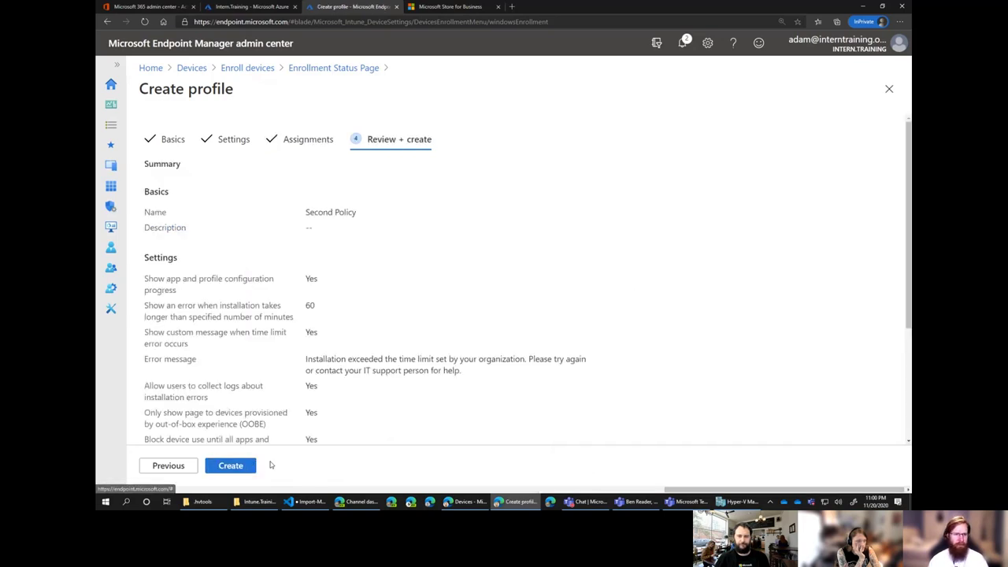
click(233, 465)
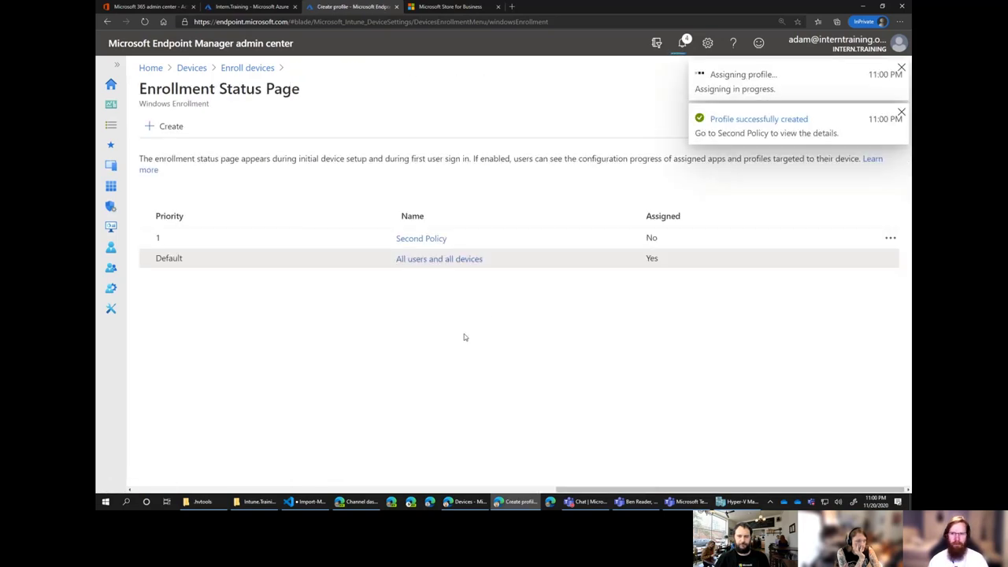
Open Company Portal (Online)'s properties from Apps > All apps.
click(112, 166)
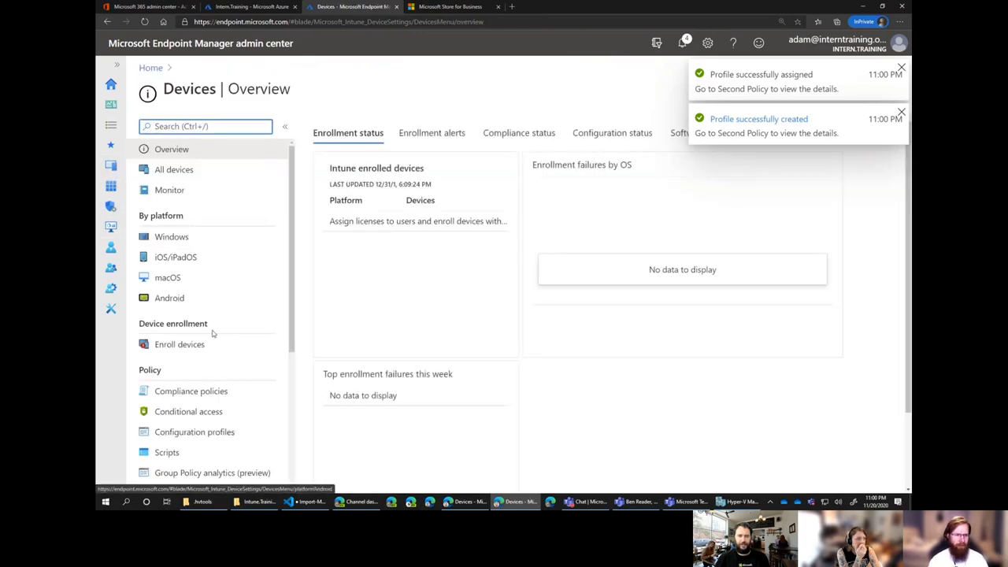
scroll(217, 327, down, 5)
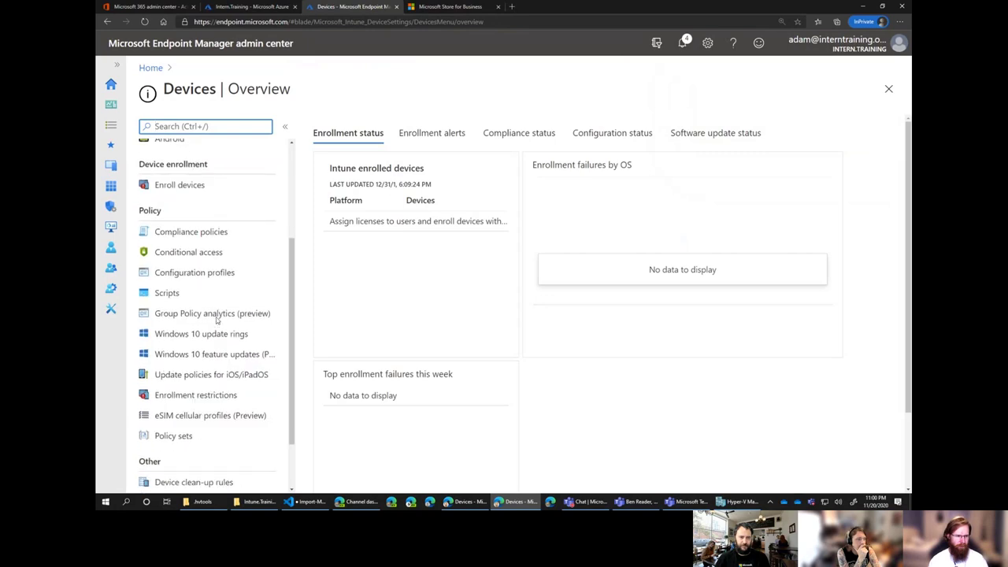
click(111, 186)
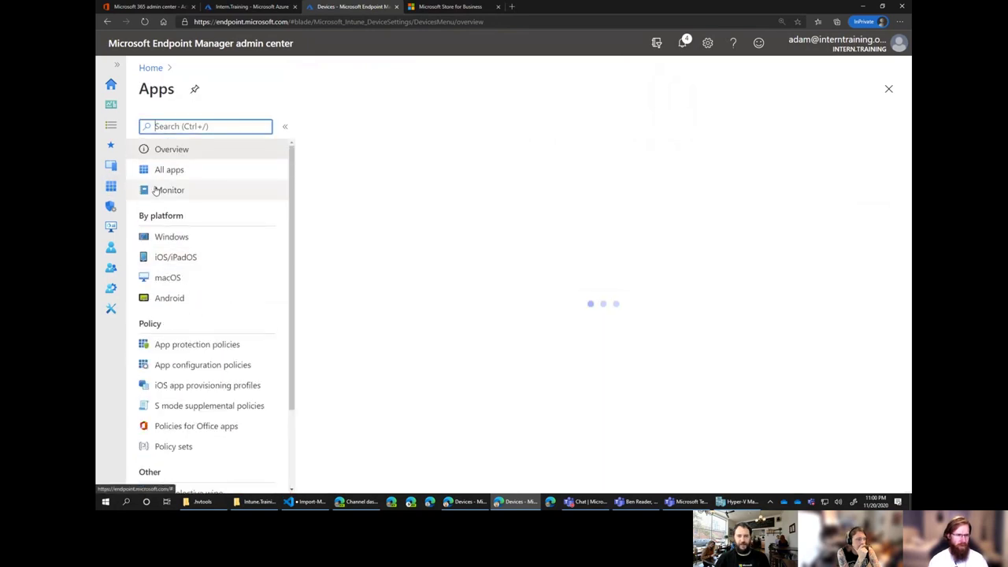
click(183, 172)
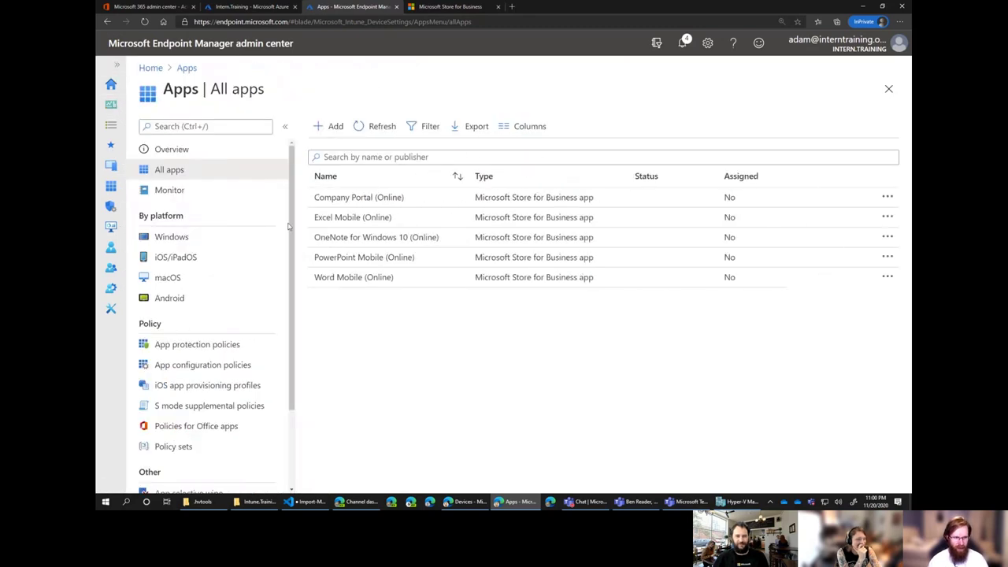
click(371, 197)
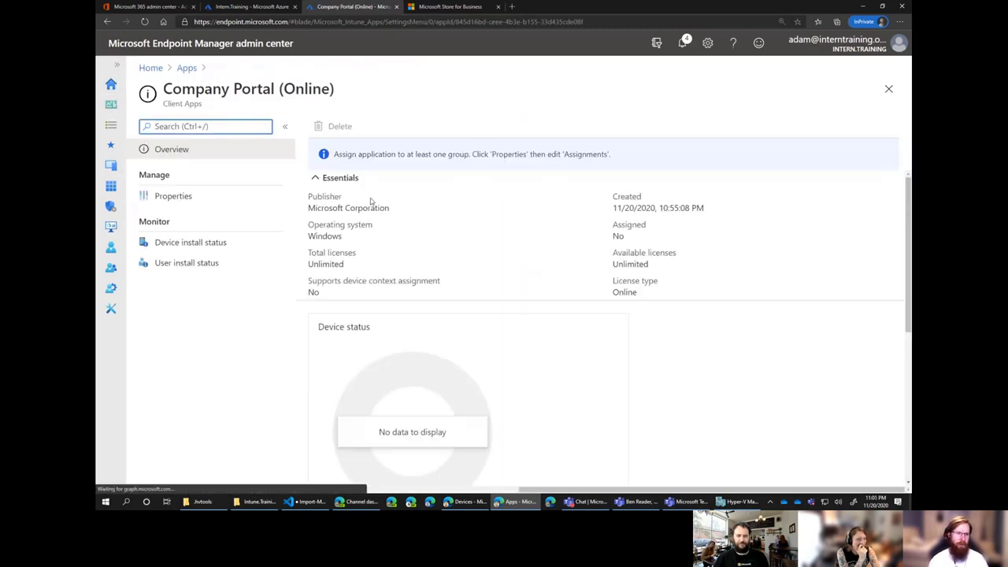
click(188, 198)
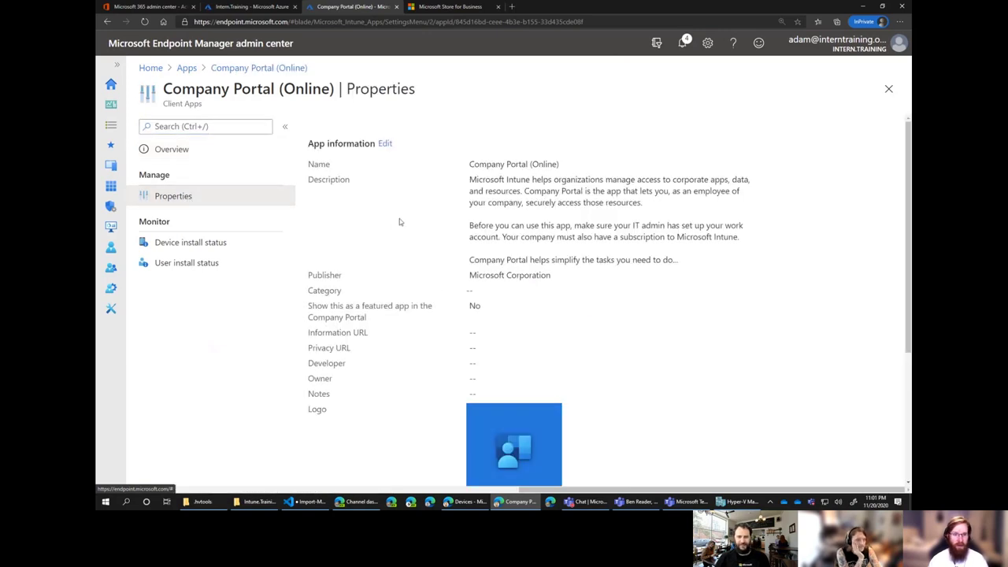
scroll(417, 275, down, 3)
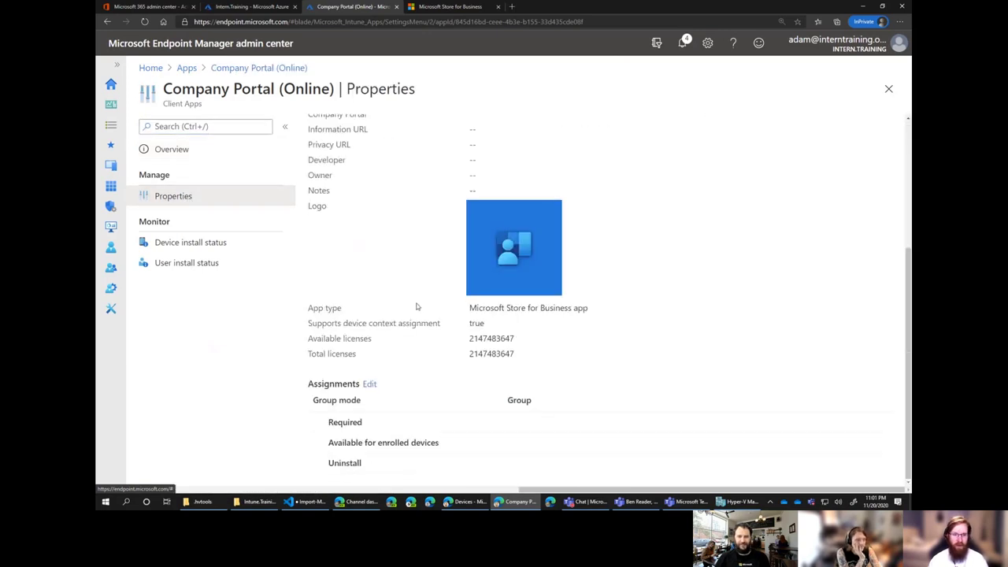
Add StarPower under Required assignments and save the change.
click(369, 384)
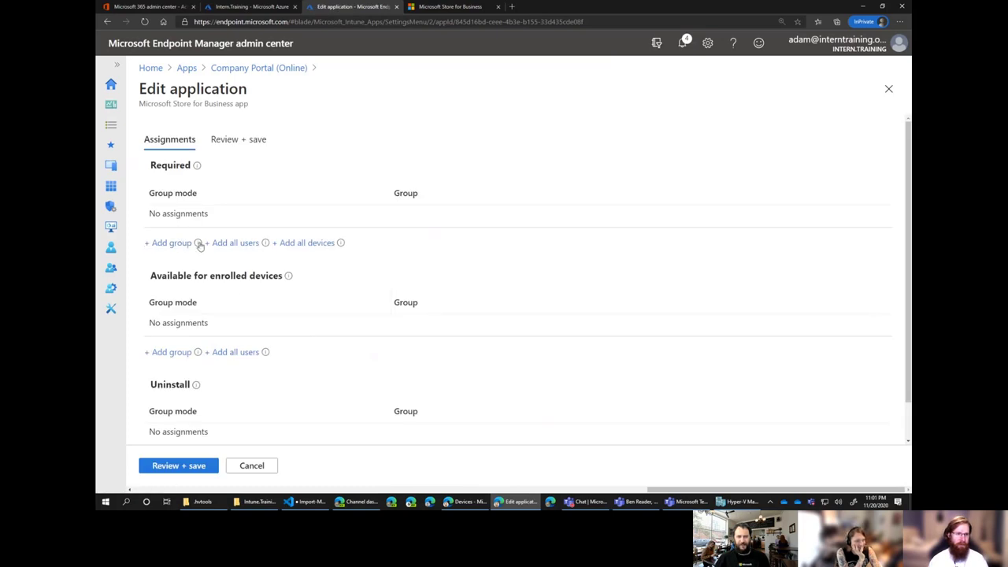
click(167, 245)
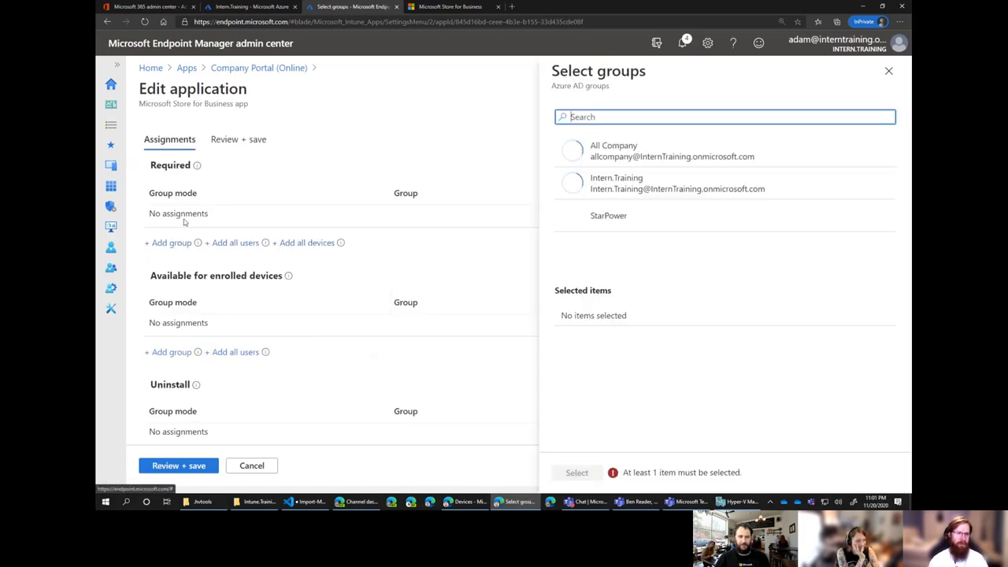
click(606, 217)
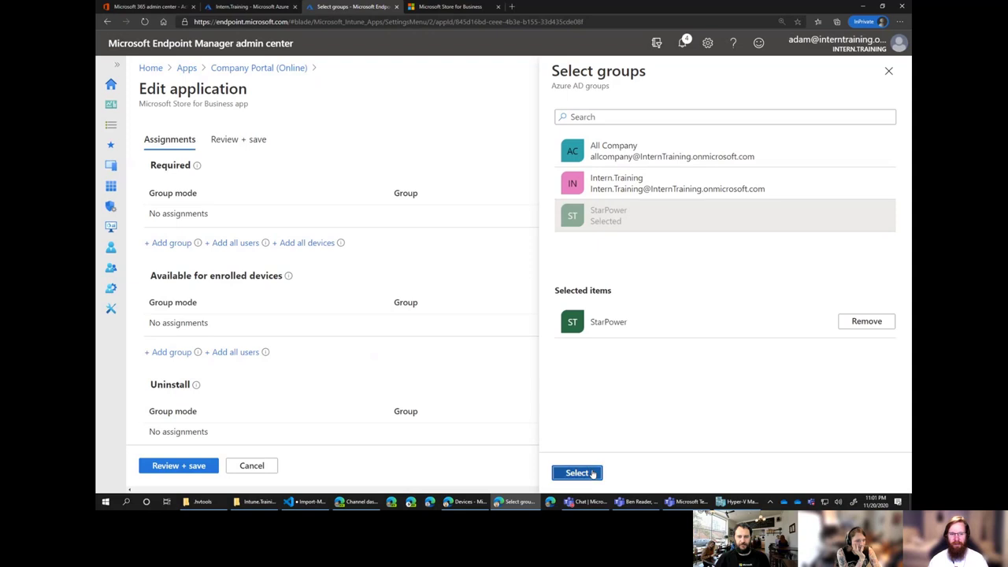
click(592, 473)
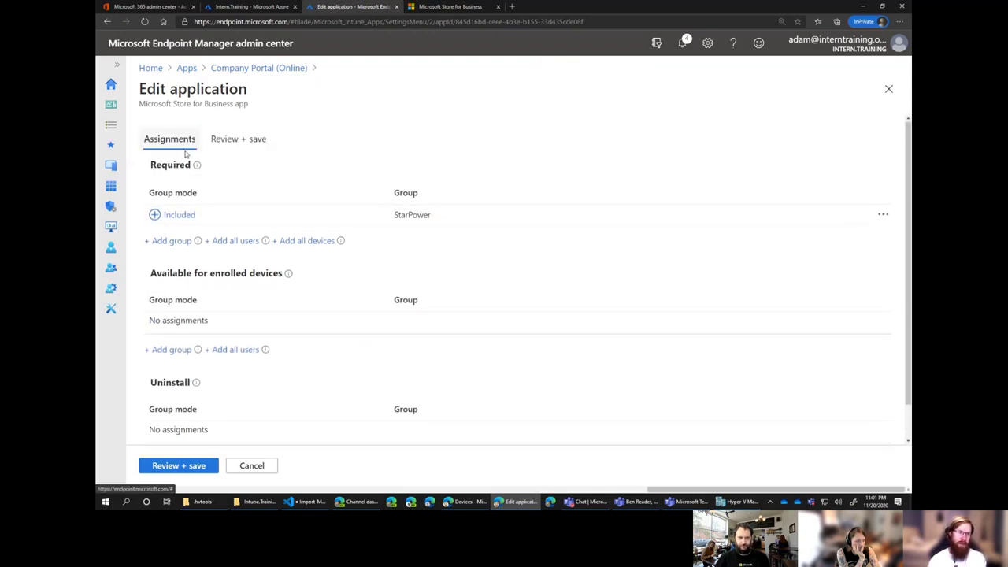
scroll(212, 323, down, 2)
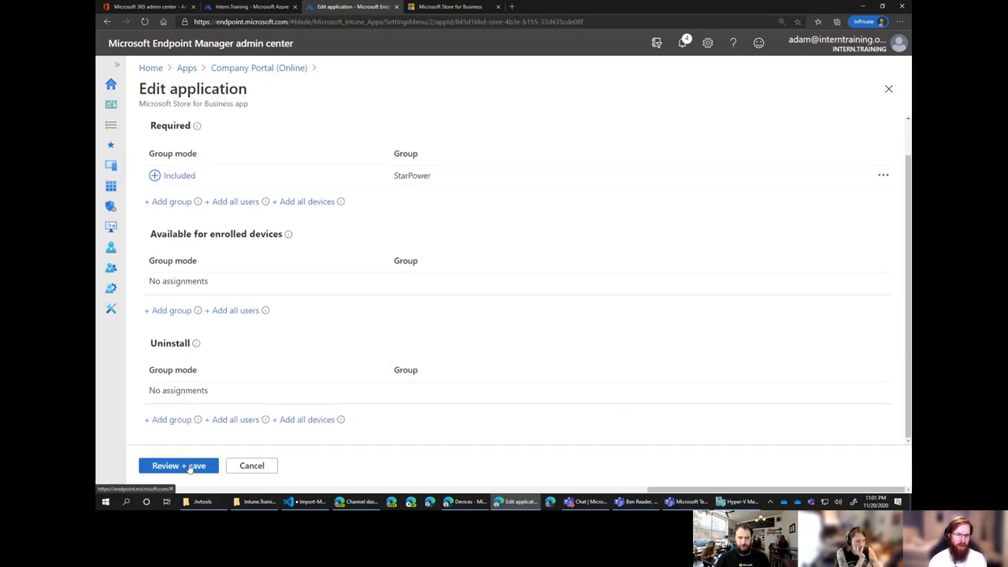
click(197, 466)
click(177, 467)
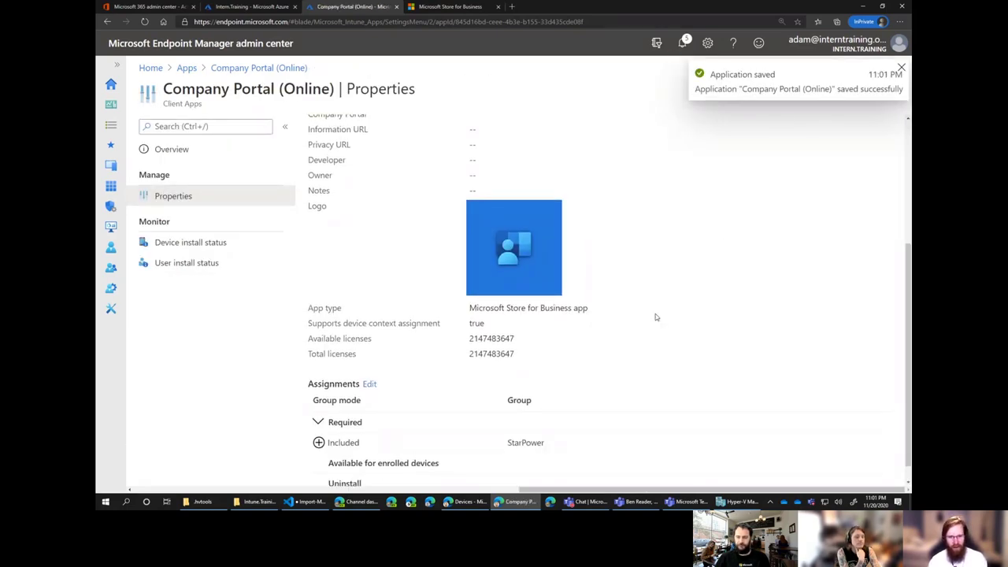
scroll(656, 315, down, 1)
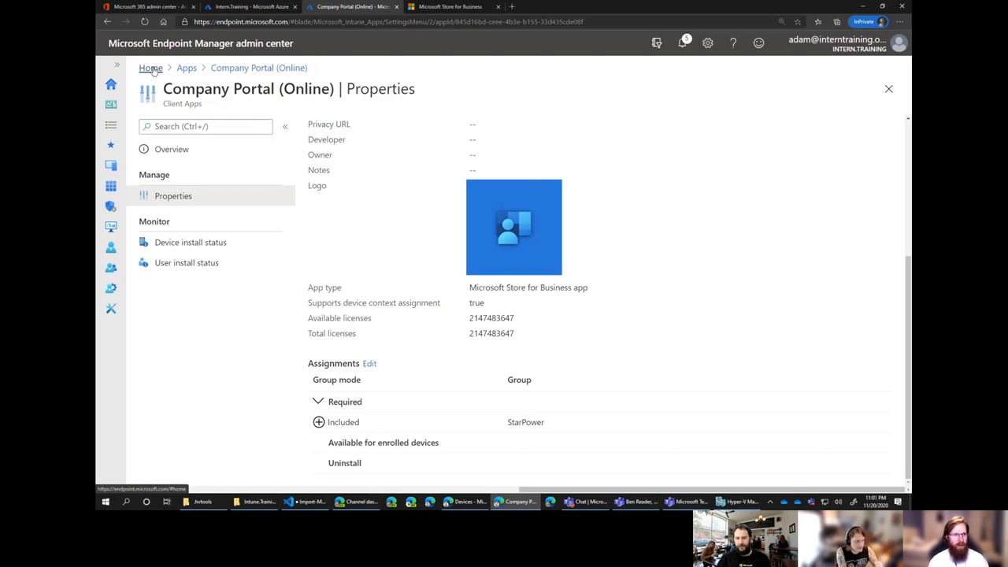
Bring the VM Connection window forward, zoom its display to 150%, and move it to the top of the screen.
click(151, 68)
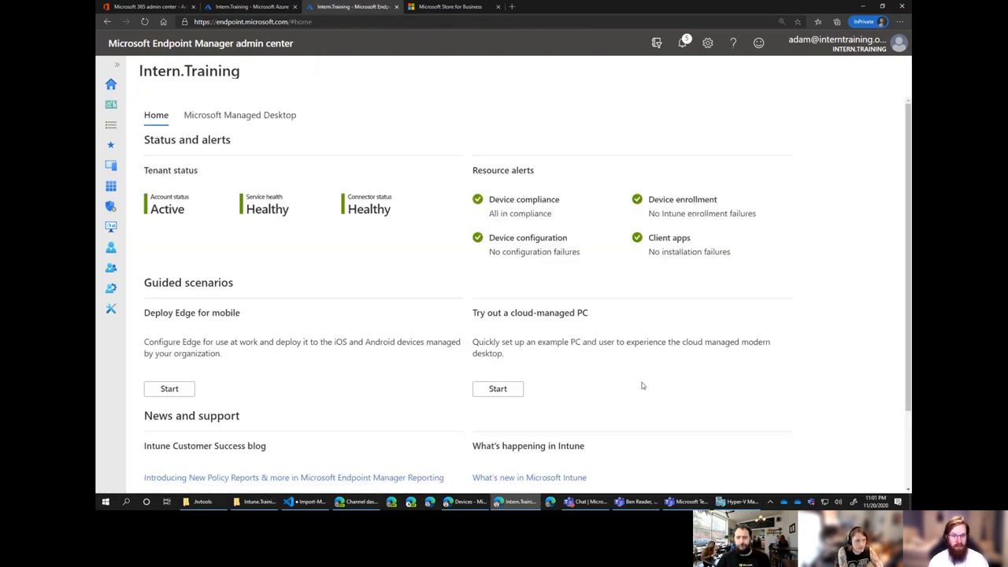
click(739, 502)
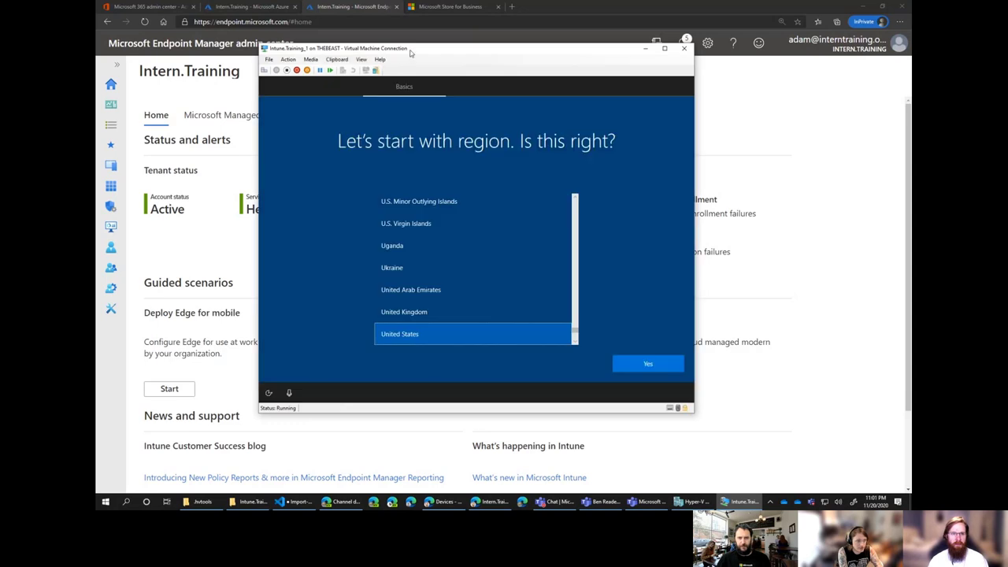
drag(409, 53, 368, 45)
click(319, 51)
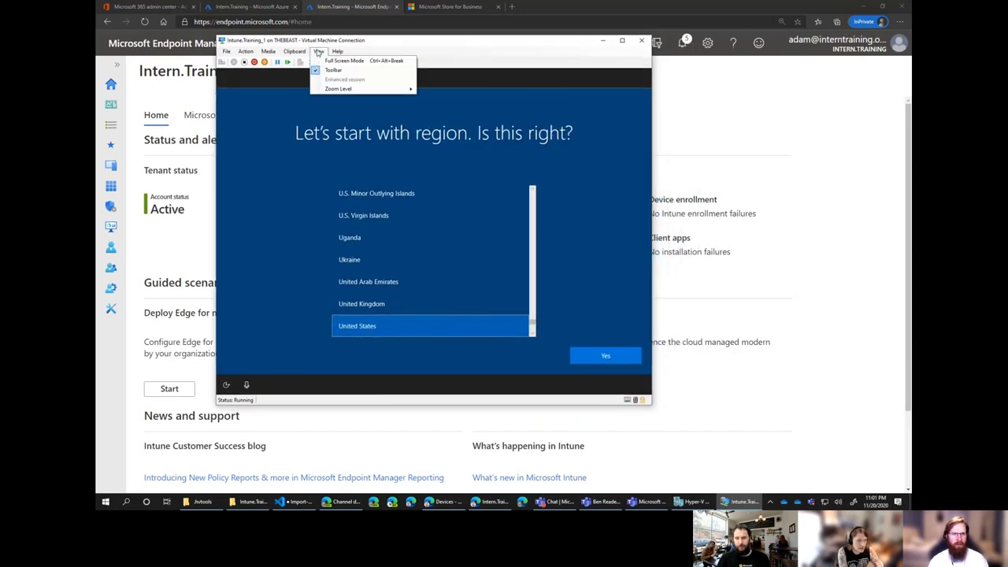
mouse_move(346, 90)
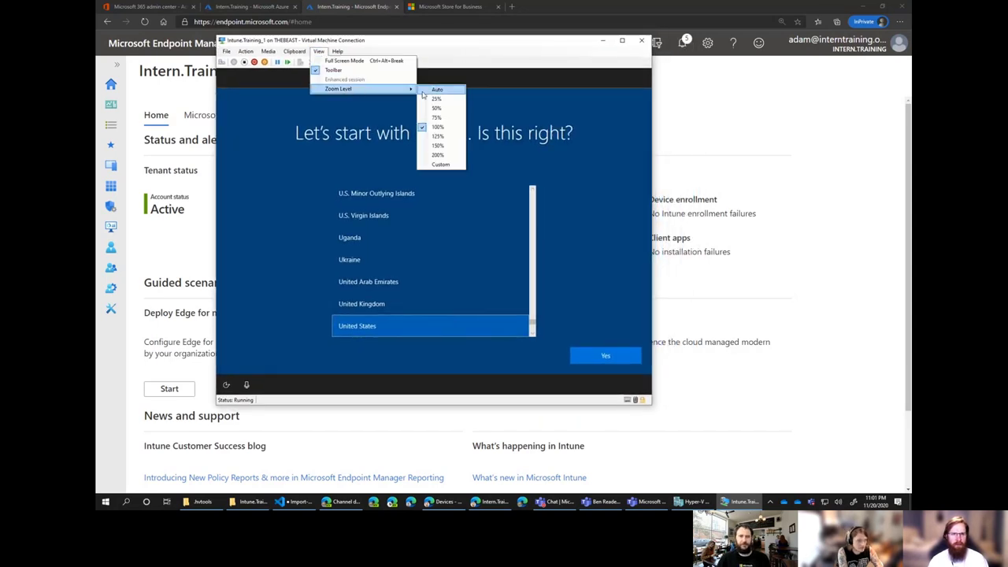
click(445, 146)
drag(489, 46, 433, 12)
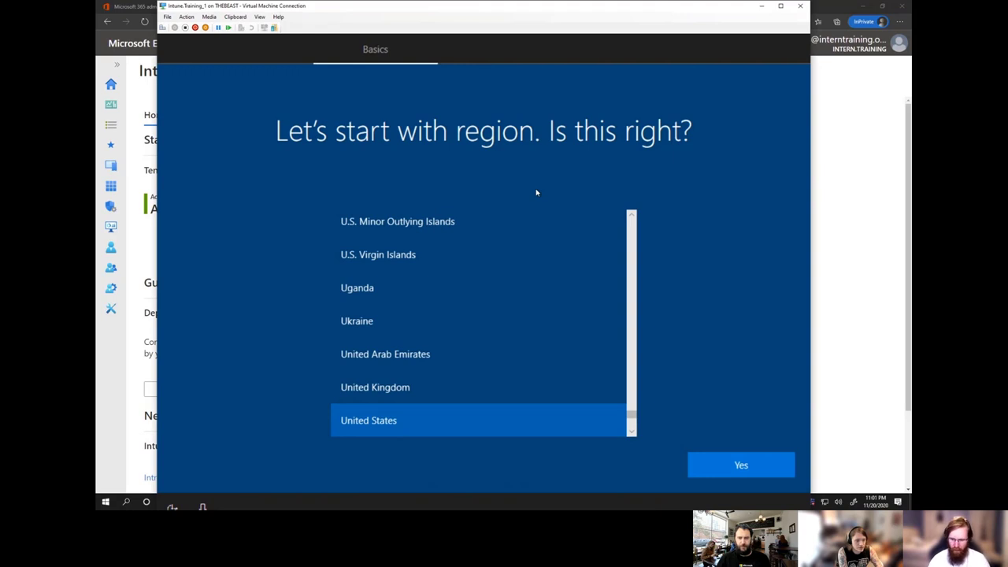
Open an administrator command prompt over Windows setup with Shift+F10.
key(shift+F10)
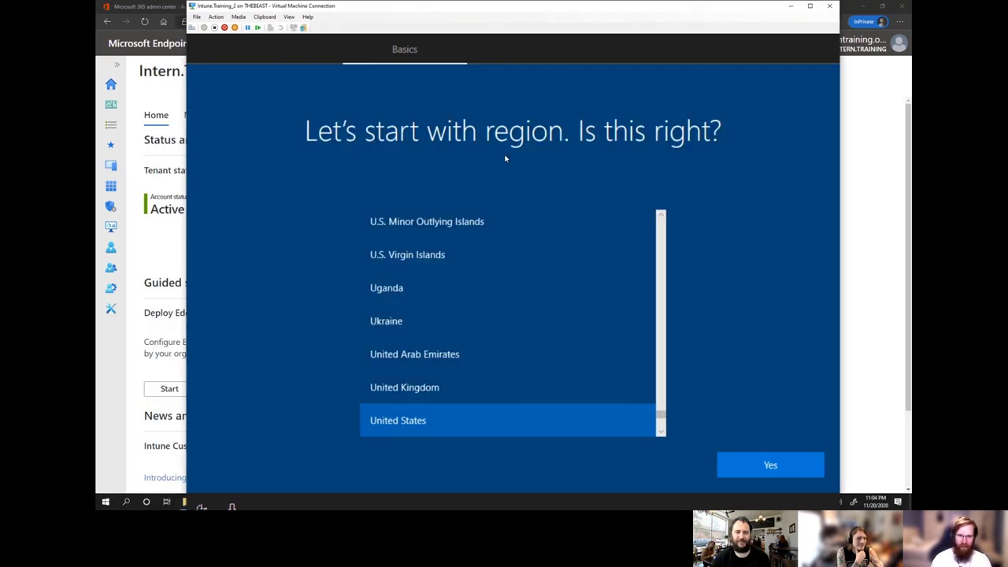
key(shift+F10)
click(196, 17)
Connect the VM's network adapter to the external virtual switch.
click(206, 27)
click(394, 226)
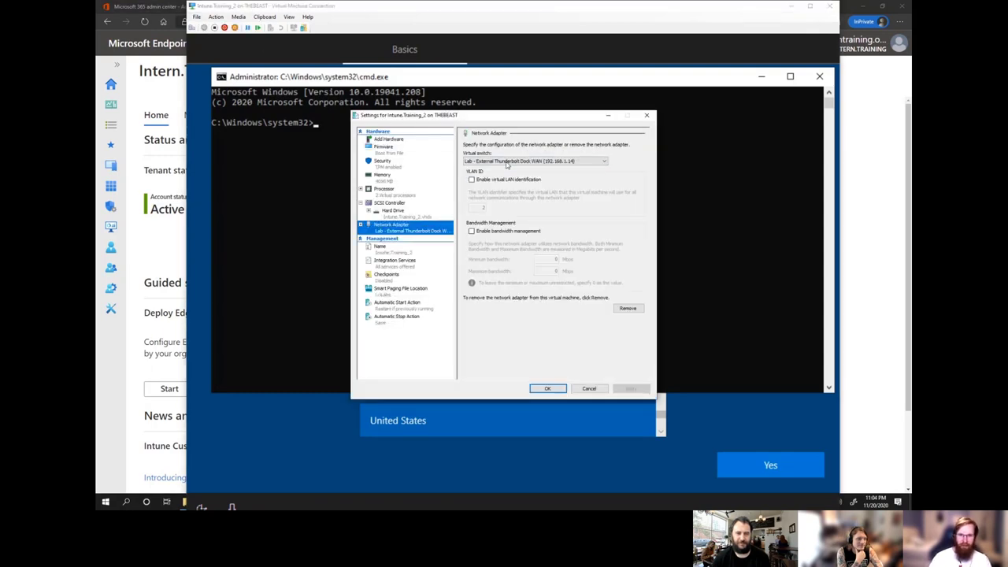
click(507, 163)
click(527, 180)
click(551, 388)
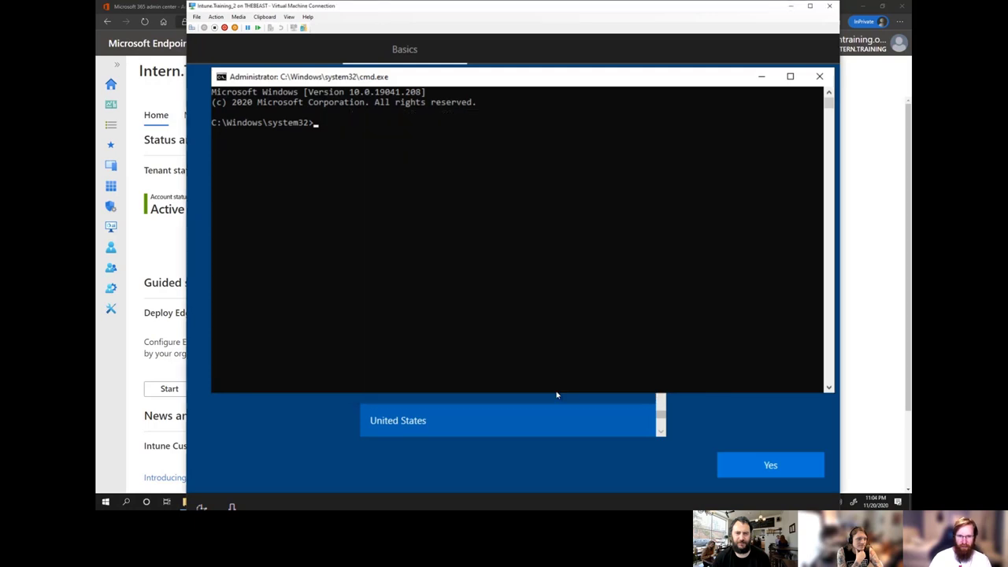
Start PowerShell and set the execution policy to Bypass.
mouse_move(439, 77)
mouse_down()
mouse_move(416, 84)
mouse_move(432, 84)
mouse_up()
text(powershell)
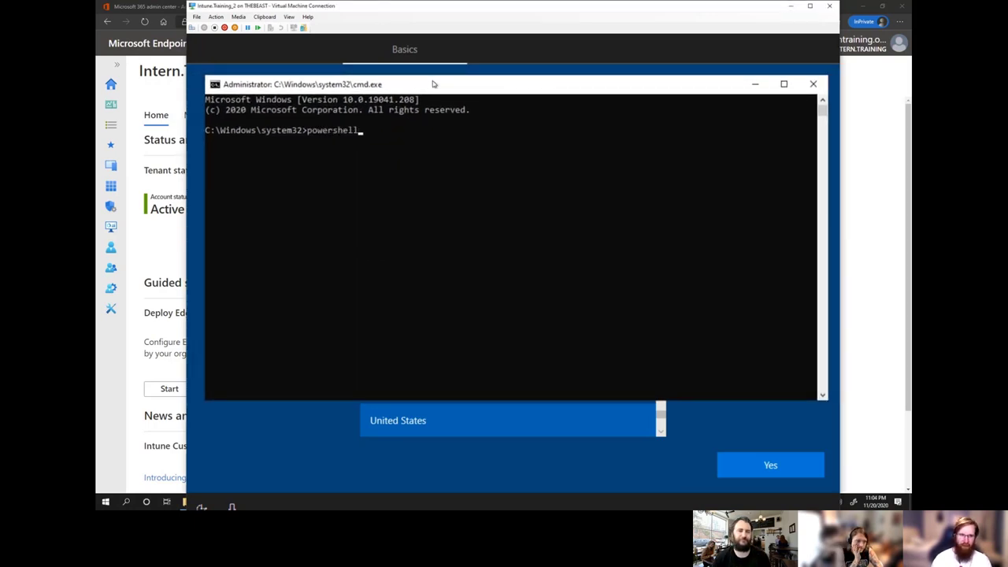
key(Return)
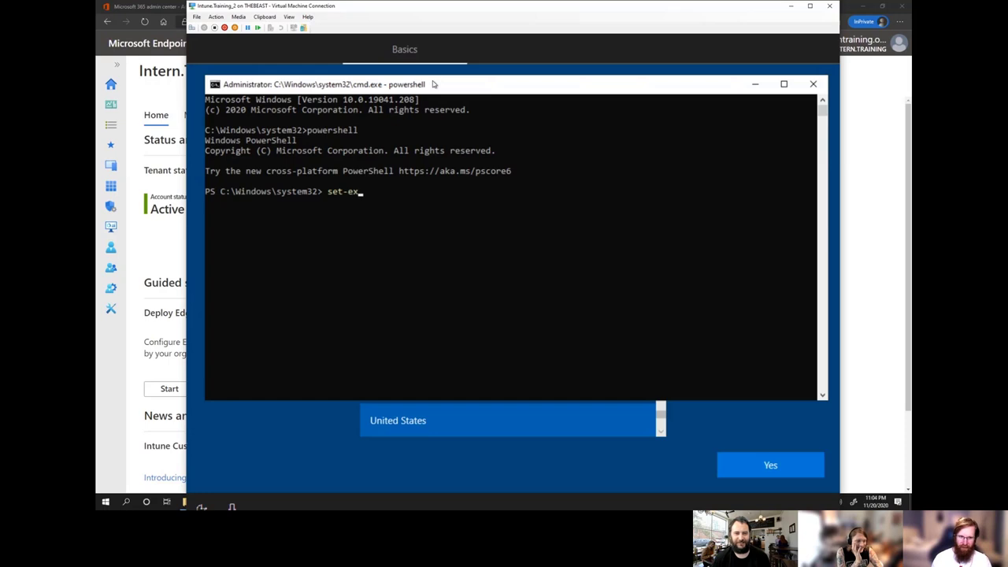
text(set-ex)
key(Tab)
text(by)
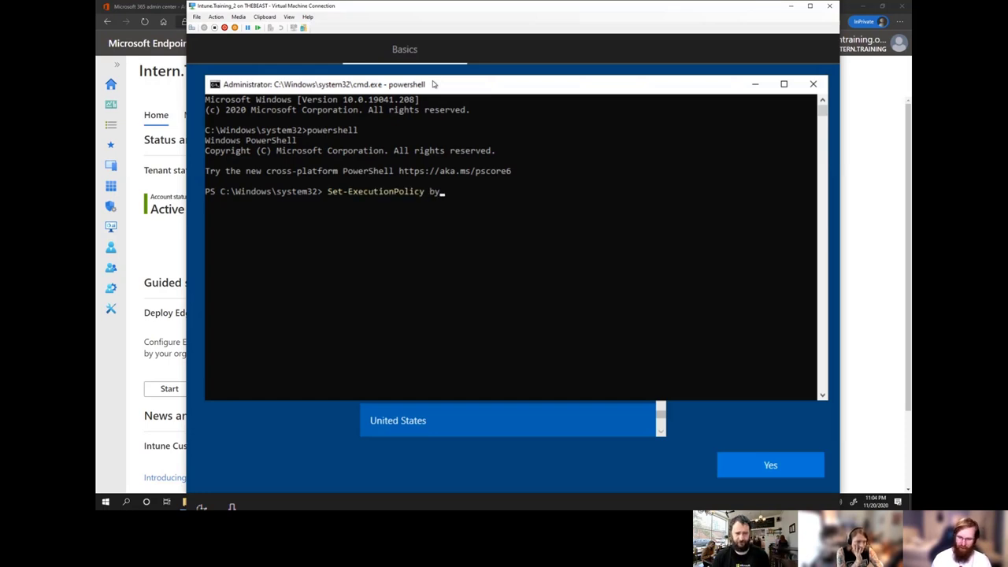
text(pass)
key(Return)
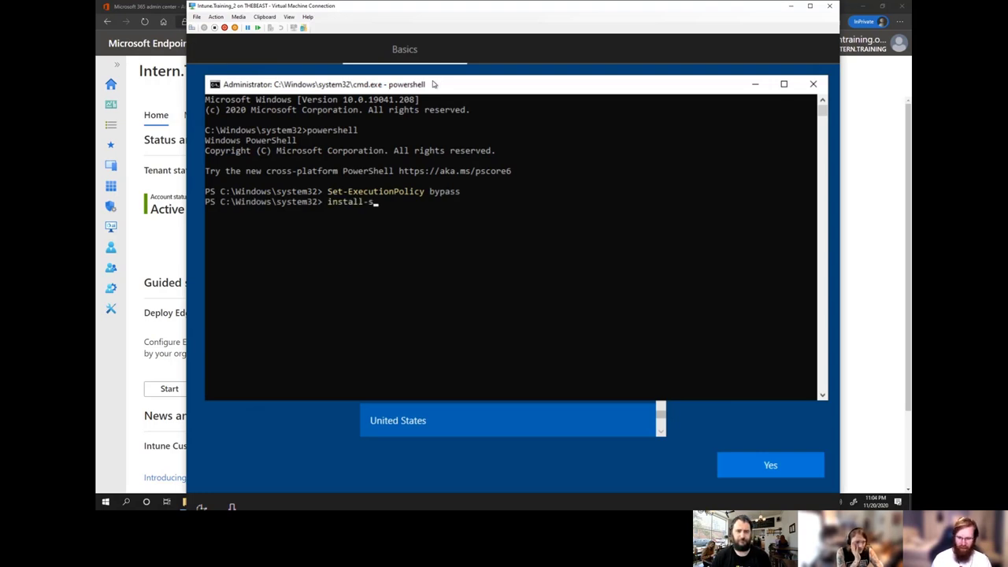
Try to install Get-WindowsAutopilotInfo.ps1 with install-script, confirming with Y.
text(install-scriop)
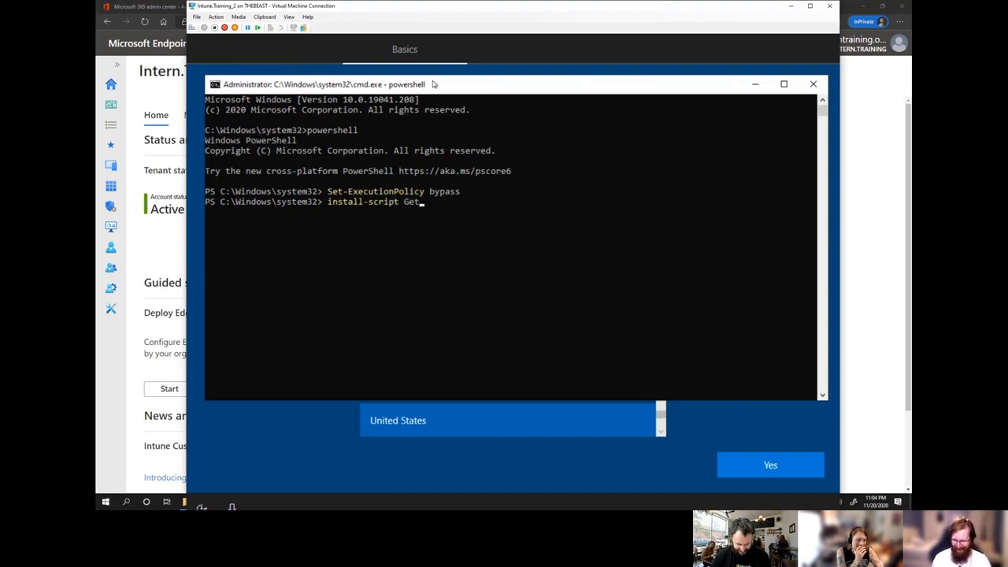
text(Get-WindowsAutopilot)
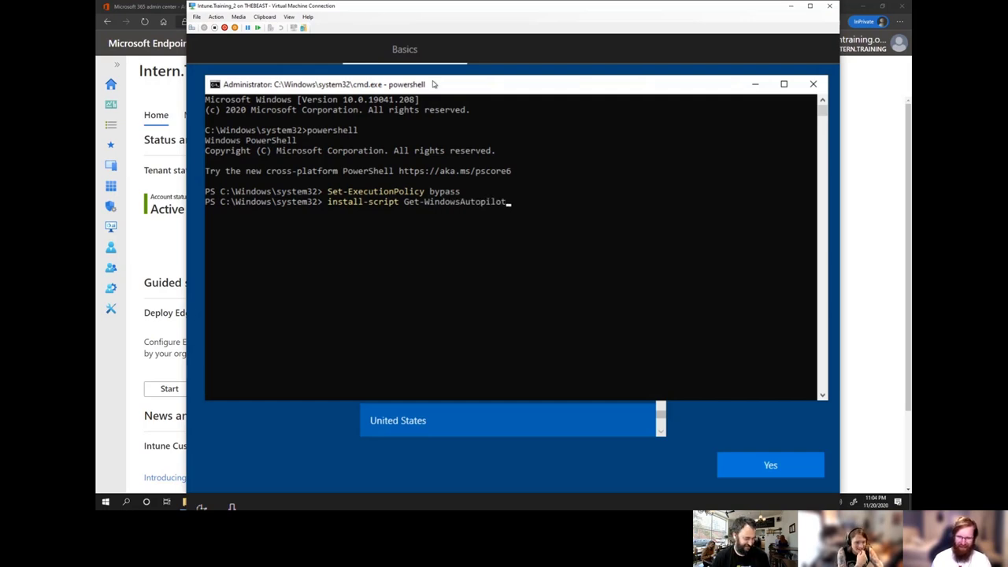
text(Info.ps1)
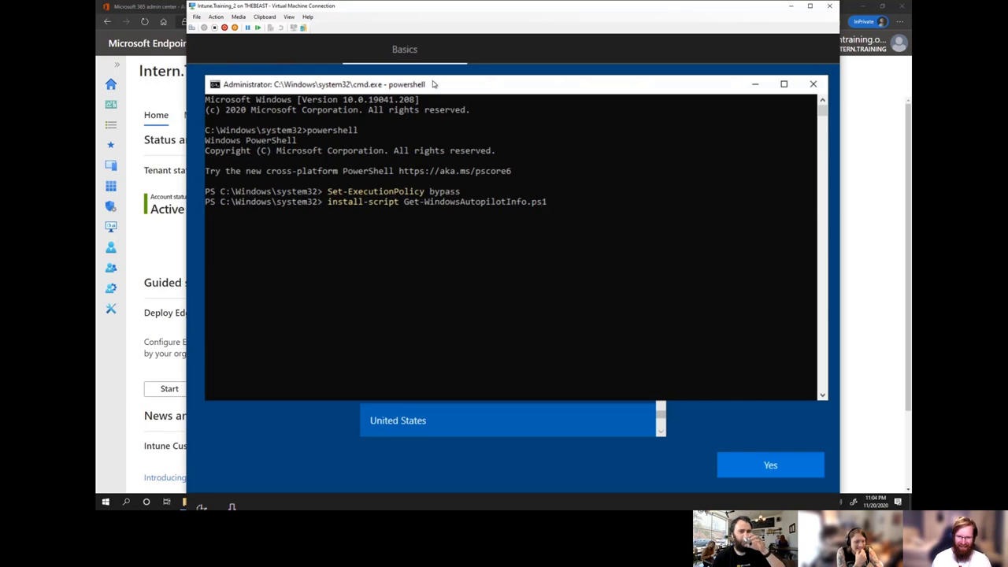
key(Return)
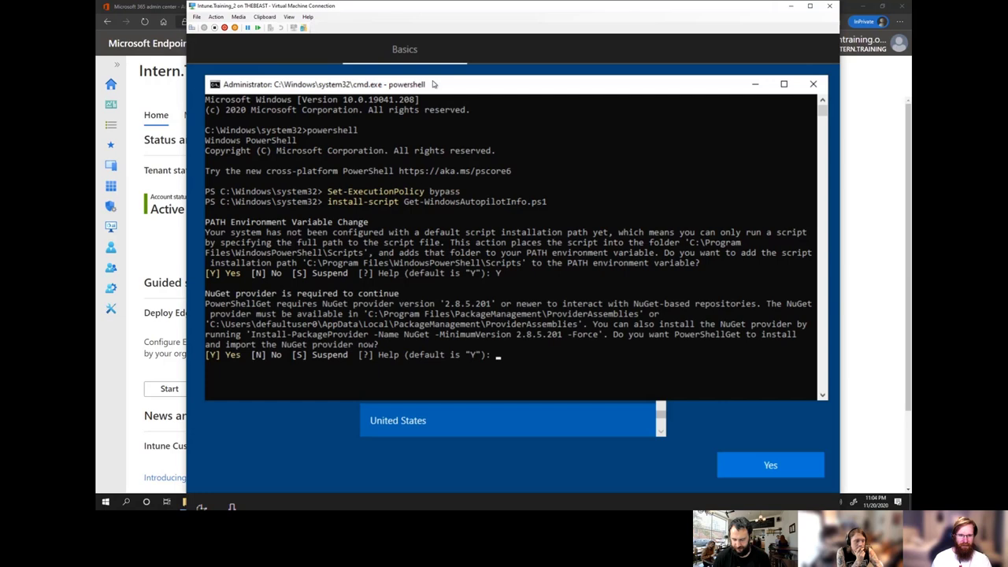
text(Y)
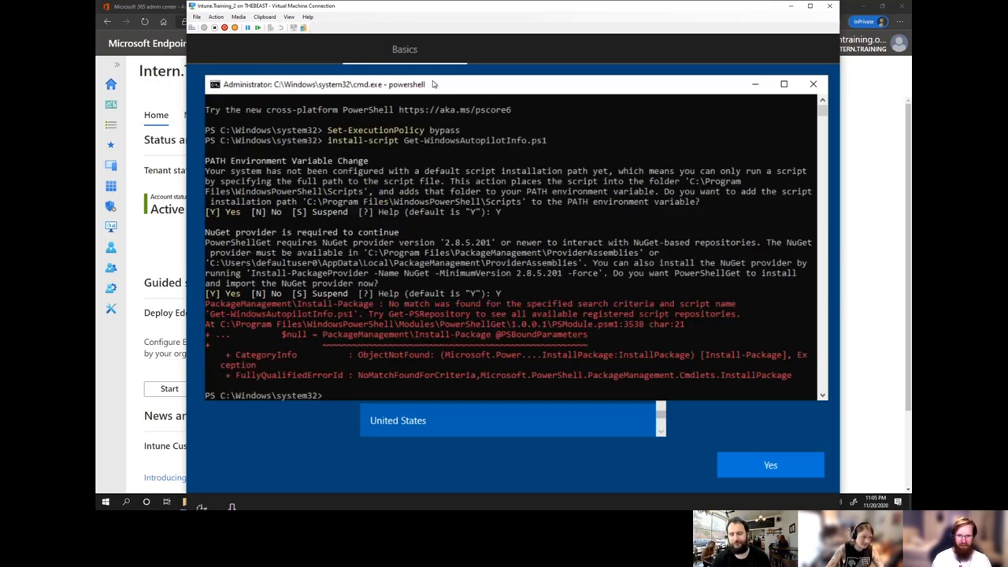
Ping 8.8.8.8 to confirm the VM reaches the internet.
text(ping 8.8.8.)
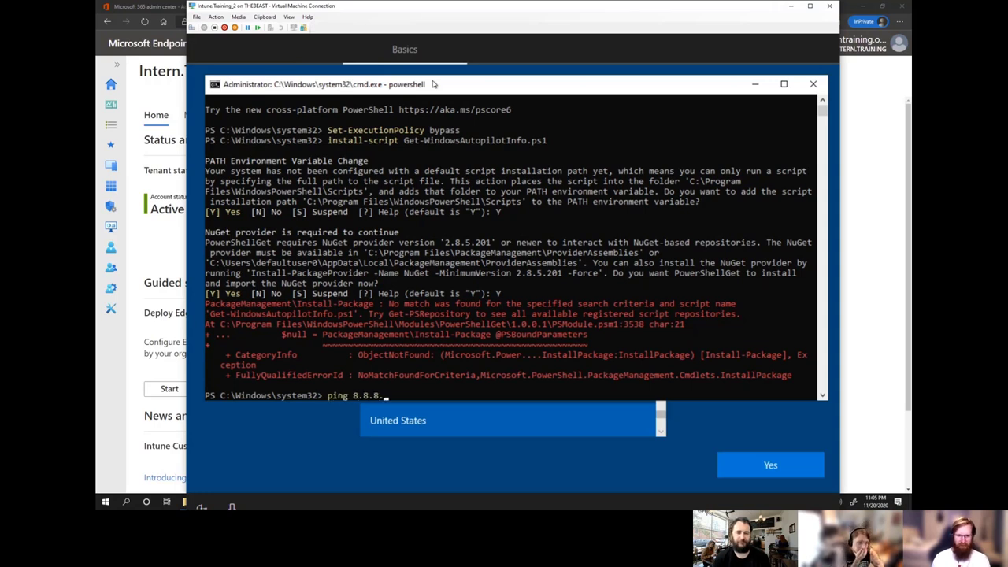
text(8)
key(Return)
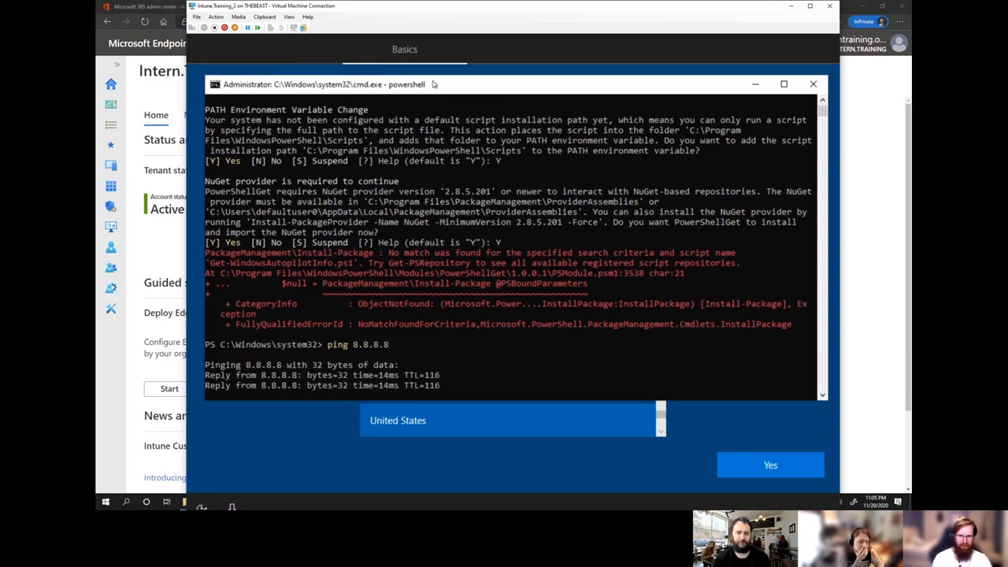
key(ctrl+c)
Install the Get-WindowsAutoPilotInfo script without the .ps1 extension, accepting the untrusted repository with A.
key(Up)
key(Up)
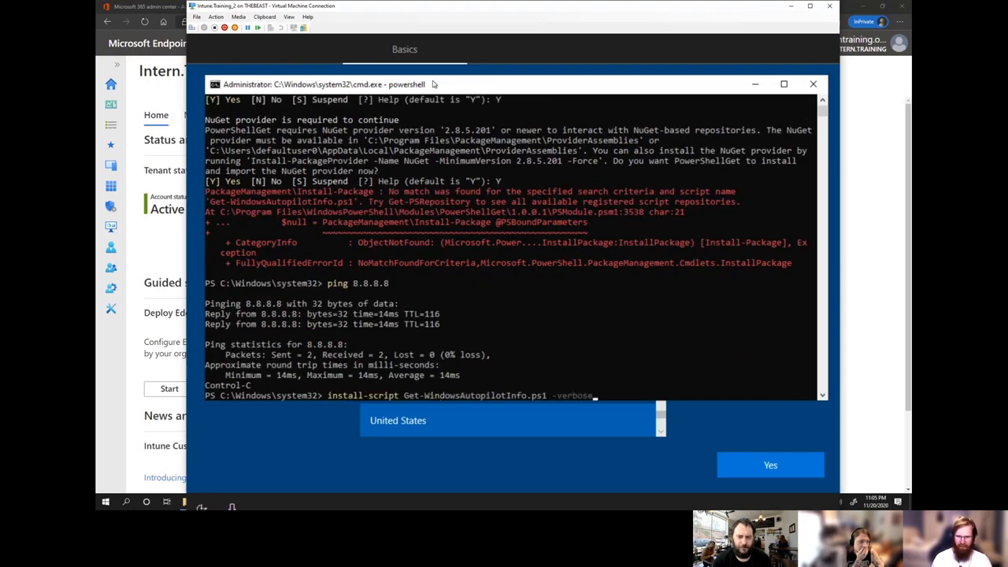
text(-verbose)
key(Return)
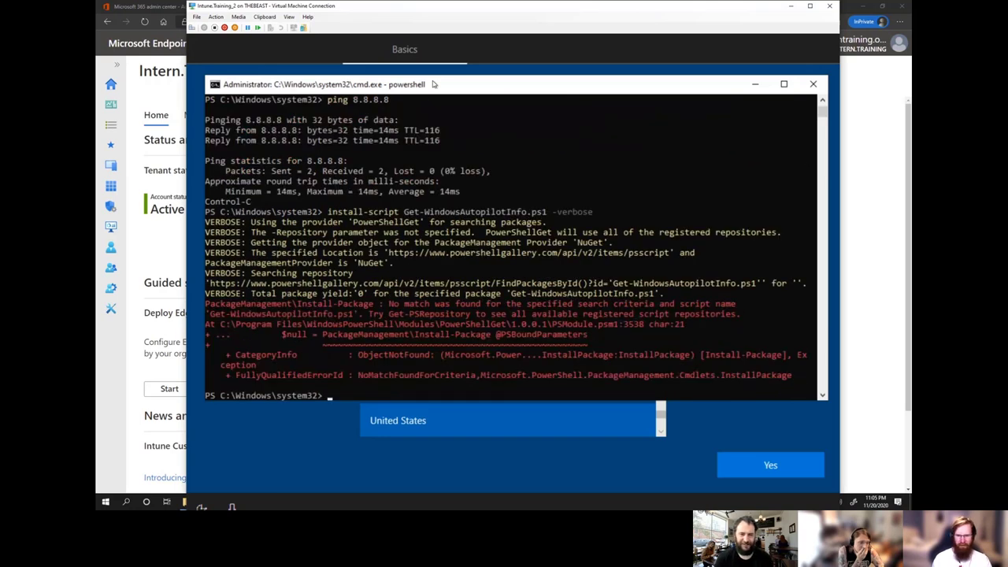
key(Up)
key(Left)
key(Left)
key(Left)
key(Left)
key(Left)
key(Left)
key(Left)
key(Left)
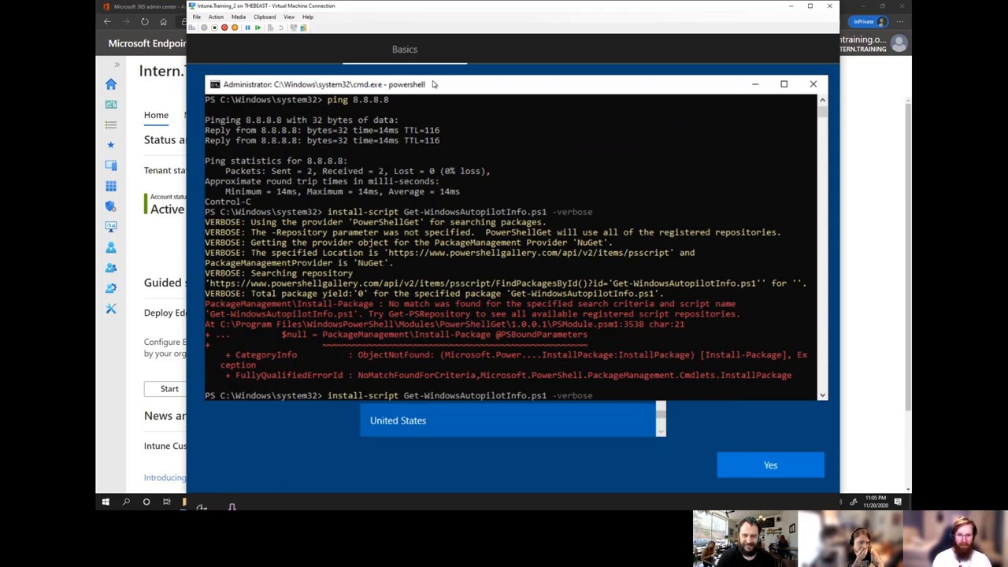
key(BackSpace)
key(BackSpace)
key(BackSpace)
key(BackSpace)
key(Return)
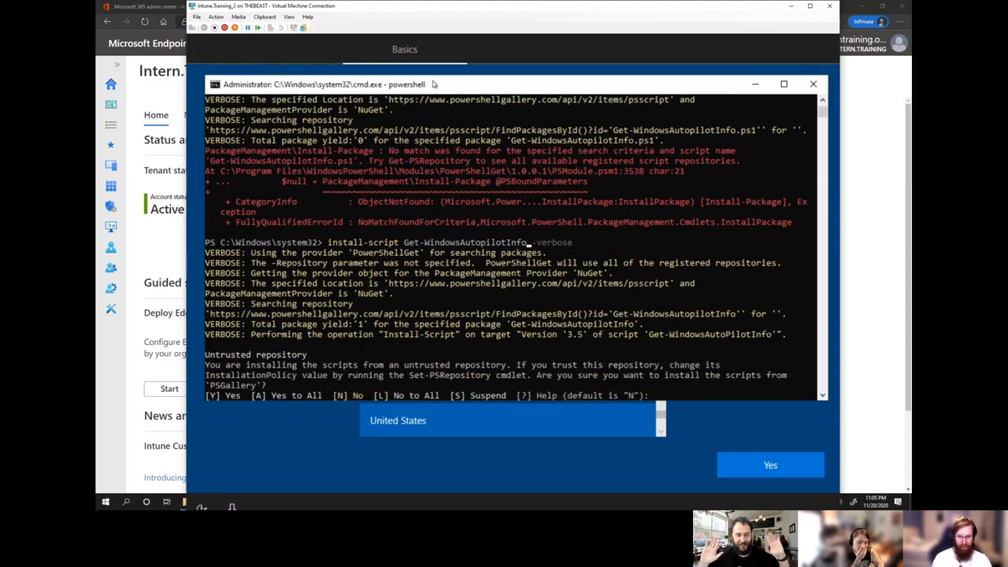
text(A)
key(Return)
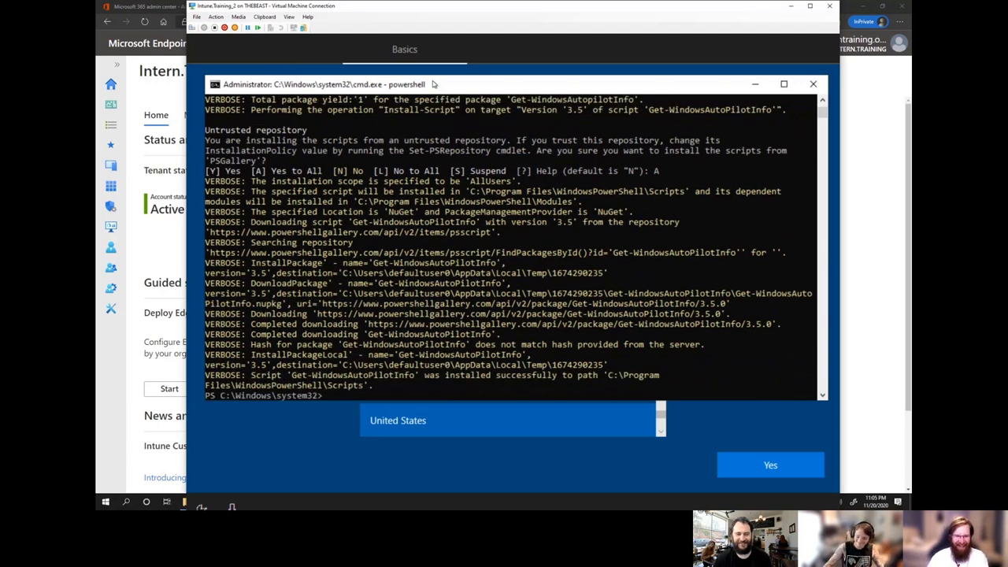
text(Get-Windows)
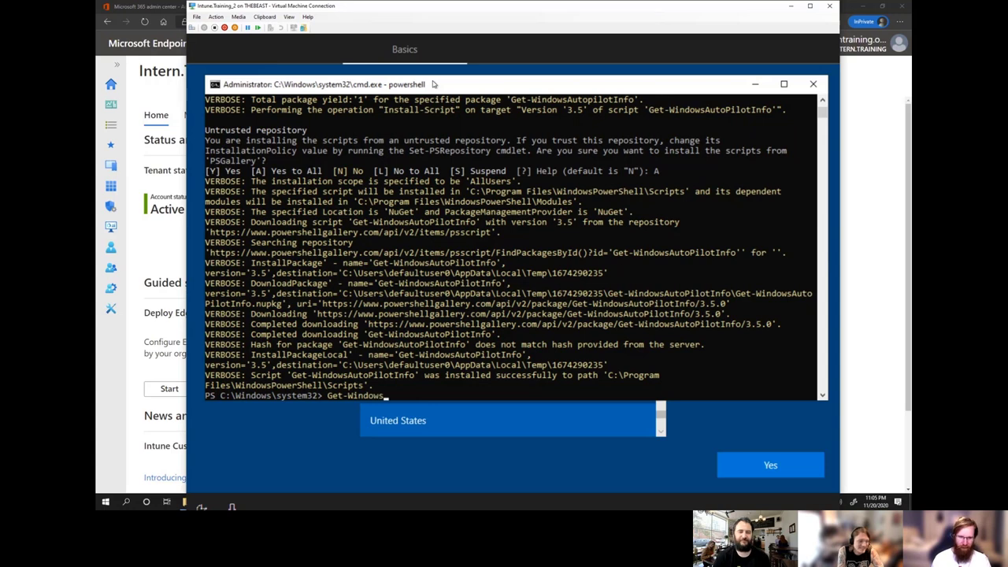
text(A)
key(Tab)
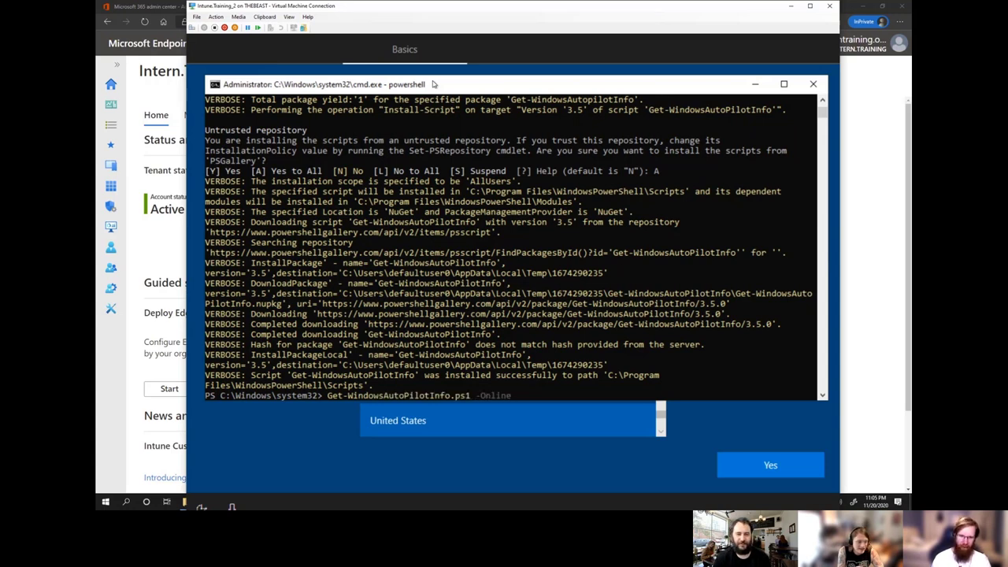
Run Get-WindowsAutoPilotInfo.ps1 -Online to install the Intune module and bring up the Microsoft sign-in.
text(-Online)
key(Return)
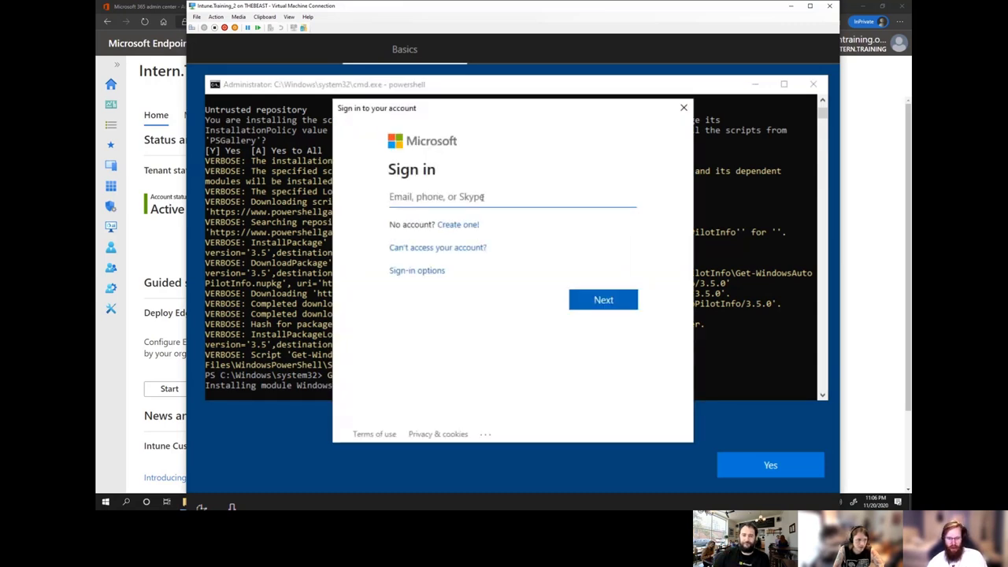
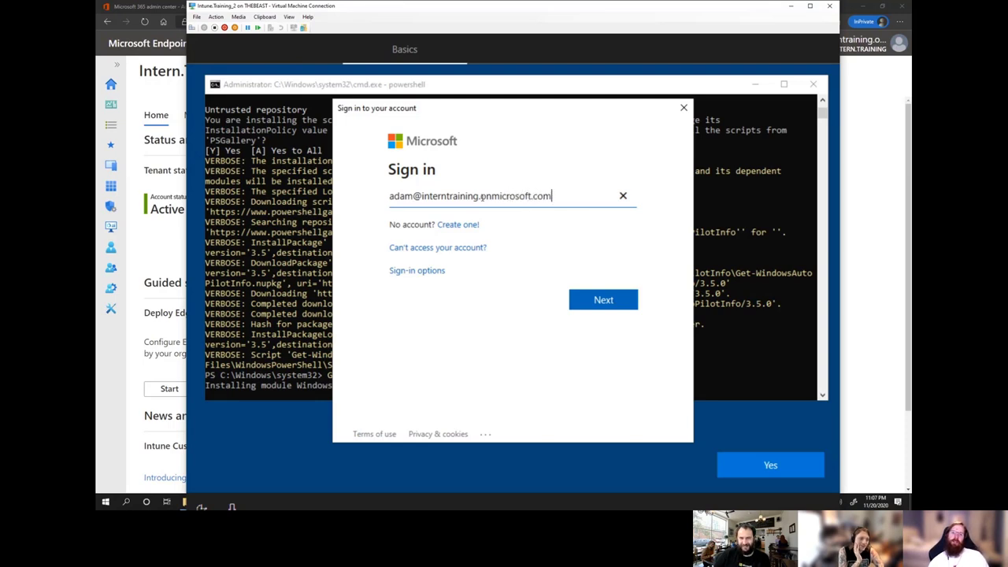
Sign in with the tenant admin account's e-mail address and password.
key(Return)
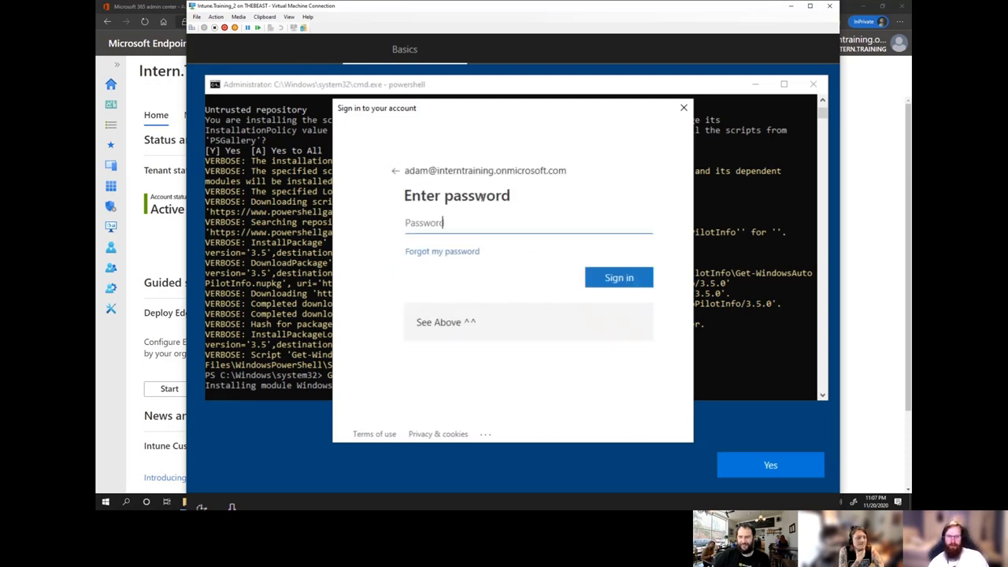
text(********)
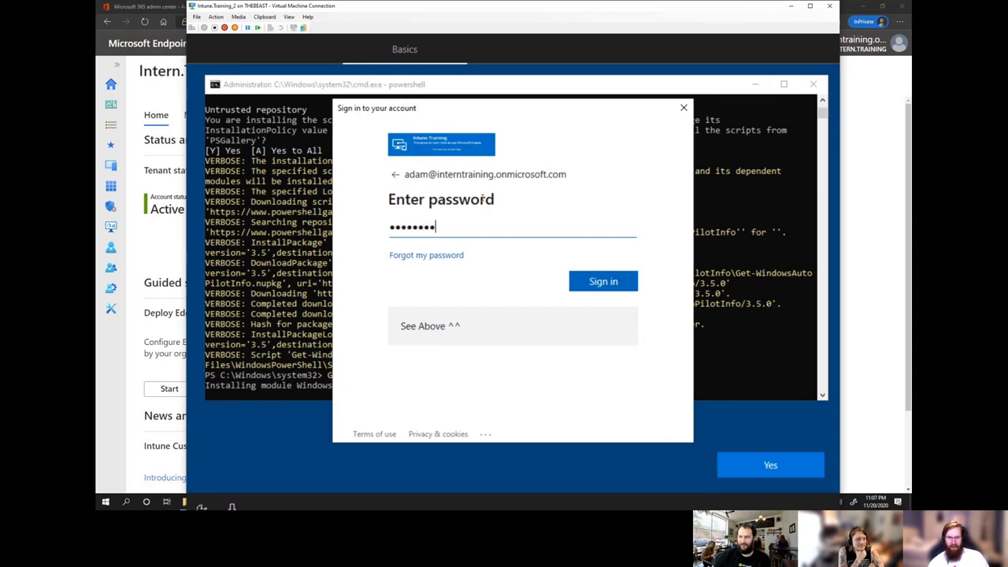
key(ctrl+a)
text(****)
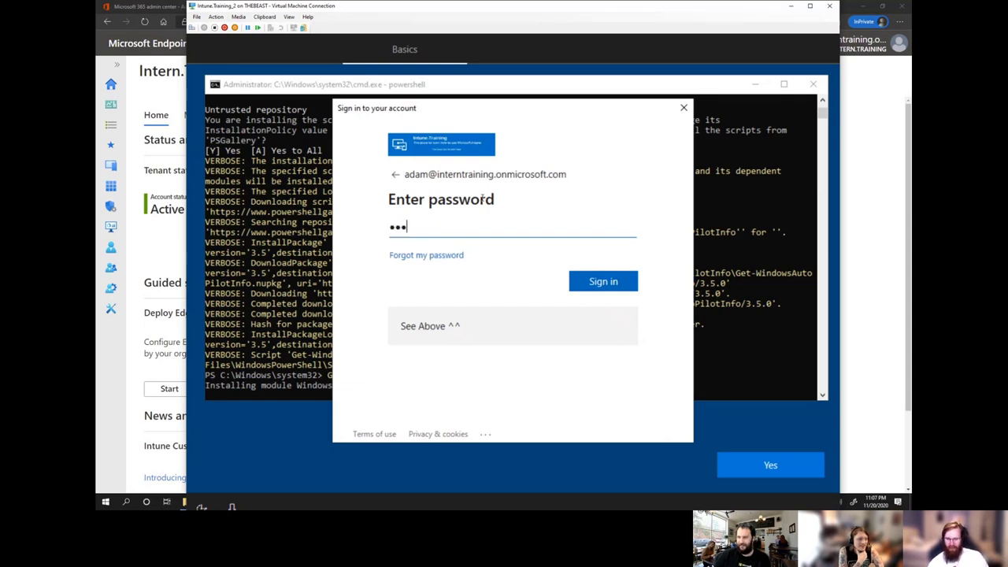
text(*******)
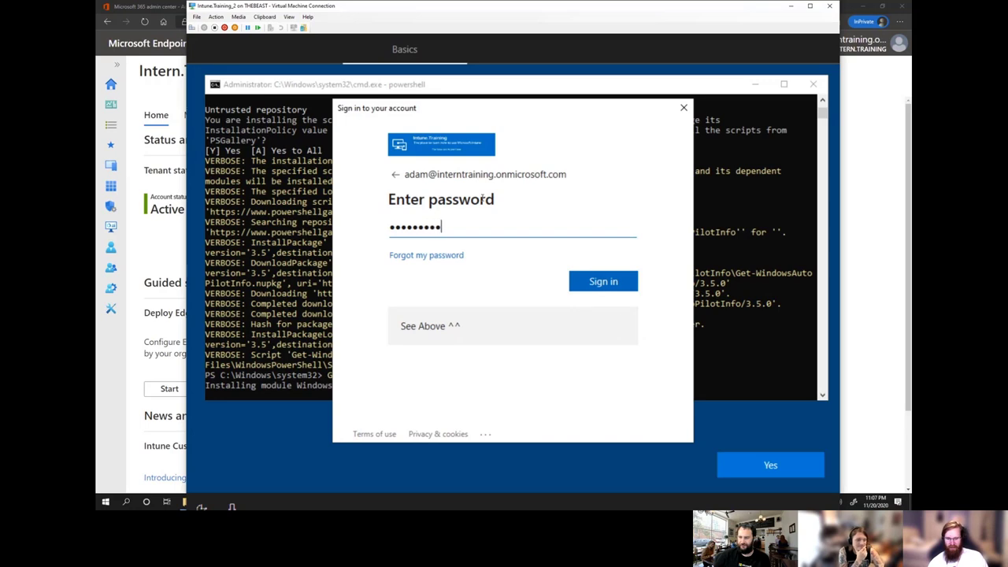
click(603, 282)
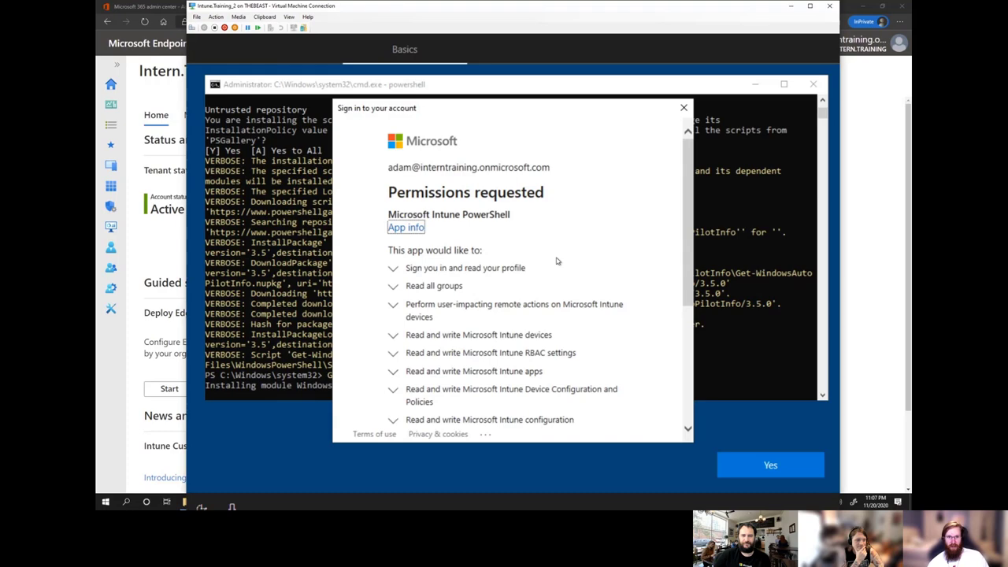
Consent on behalf of the organization and accept the Intune PowerShell permissions.
scroll(555, 260, down, 5)
click(393, 271)
scroll(609, 262, down, 1)
scroll(614, 266, up, 10)
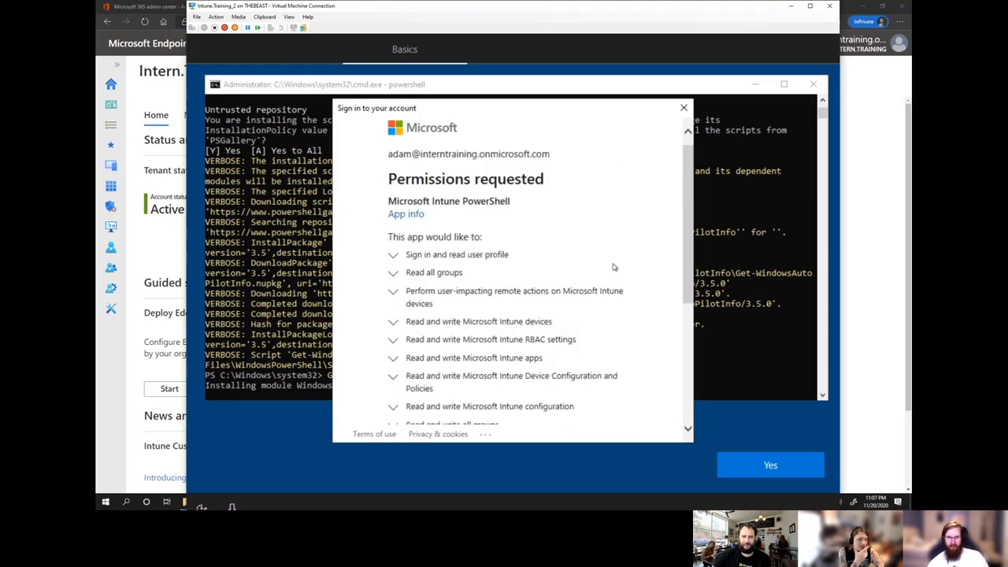
scroll(614, 268, down, 5)
scroll(614, 266, up, 5)
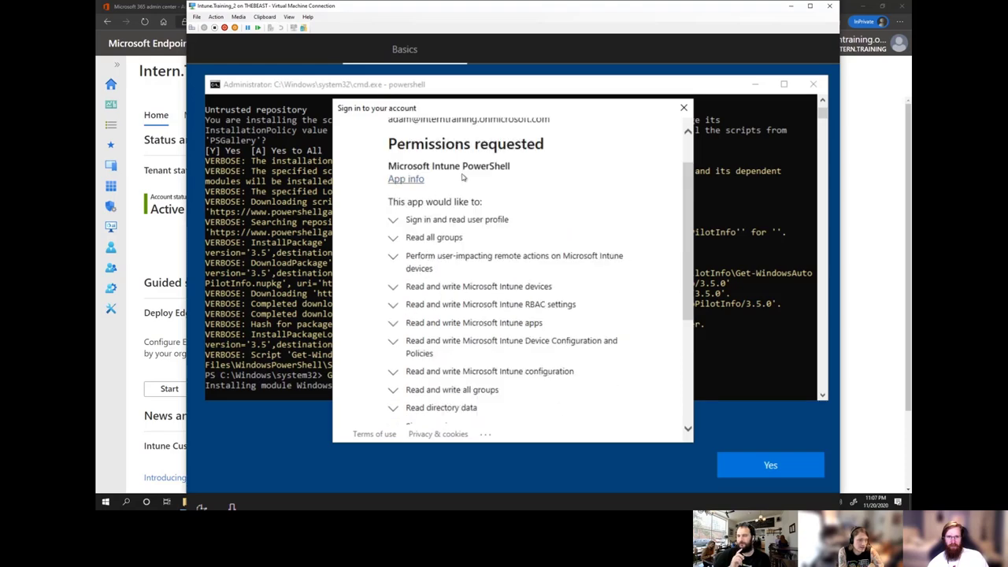
scroll(551, 299, down, 5)
click(603, 375)
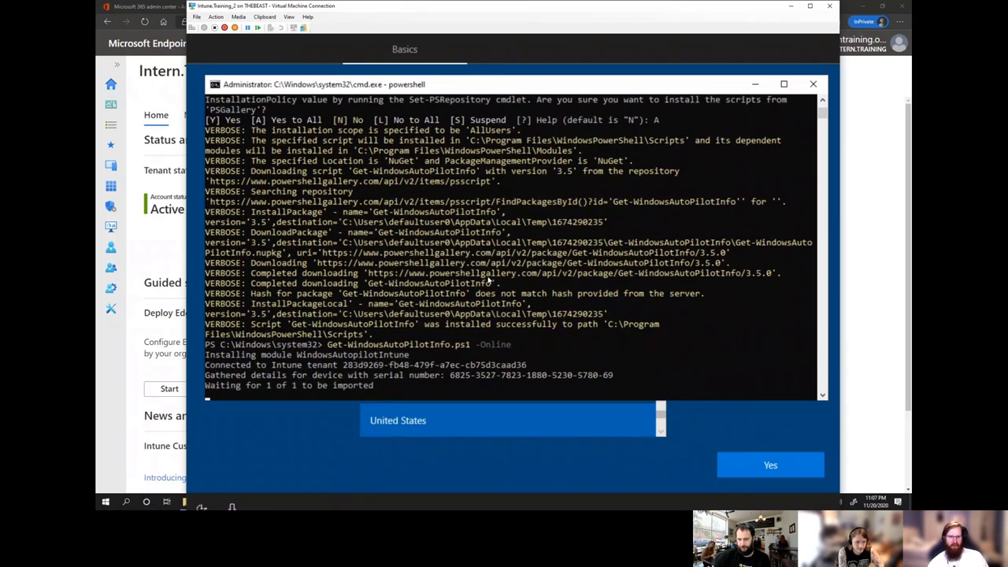
Wait for 1 device to import in 184 seconds and all devices to sync.
scroll(488, 279, down, 1)
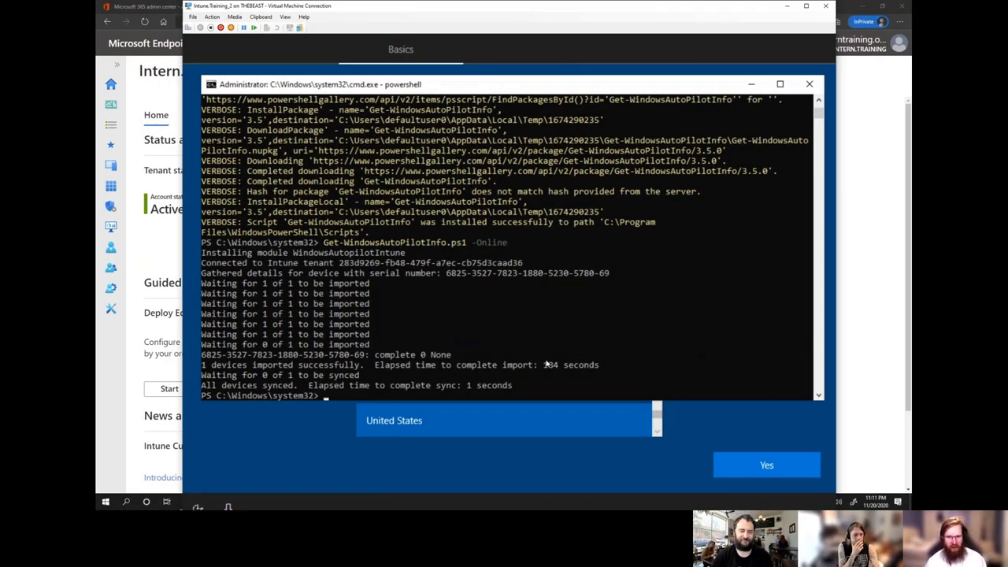
drag(541, 365, 600, 367)
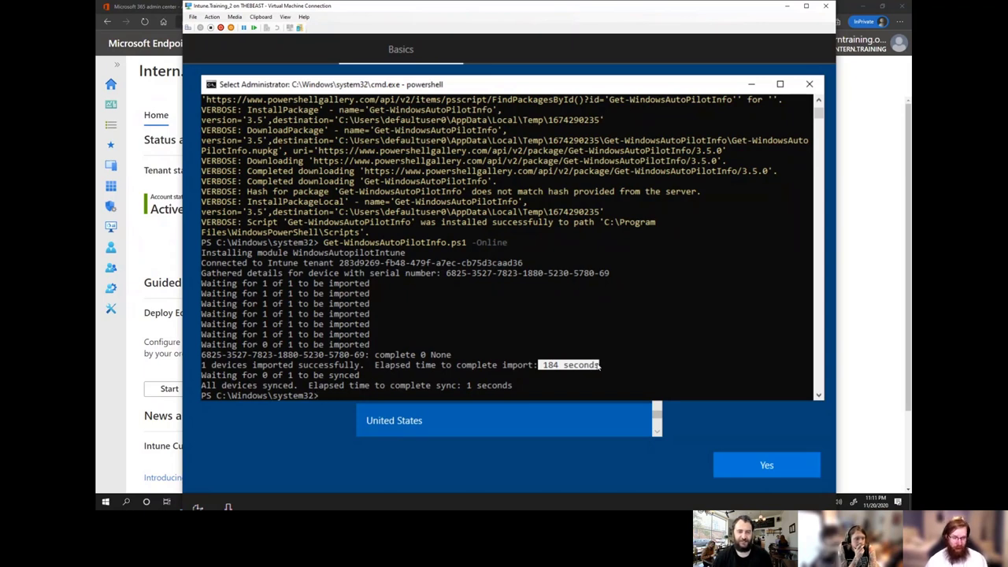
click(573, 386)
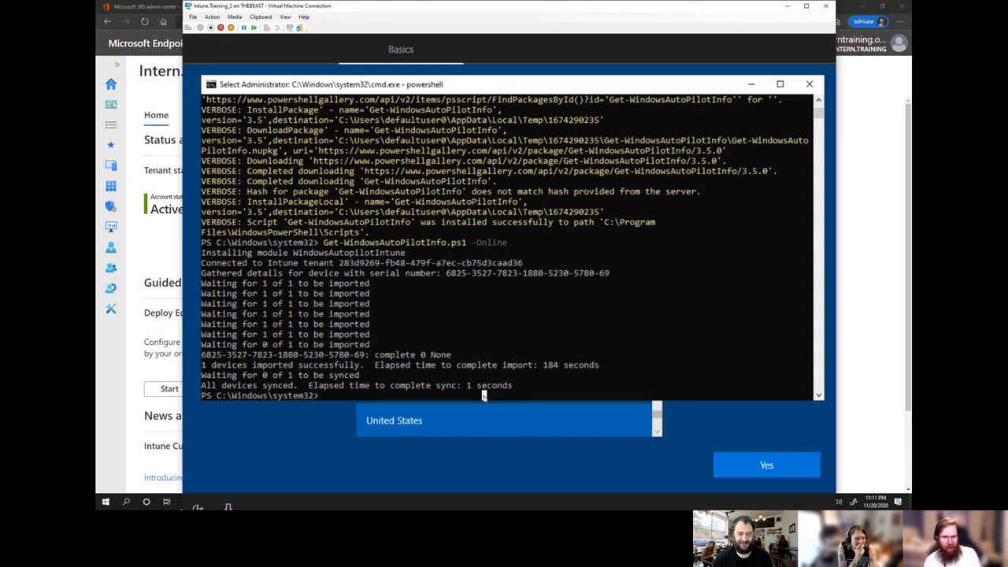
key(Escape)
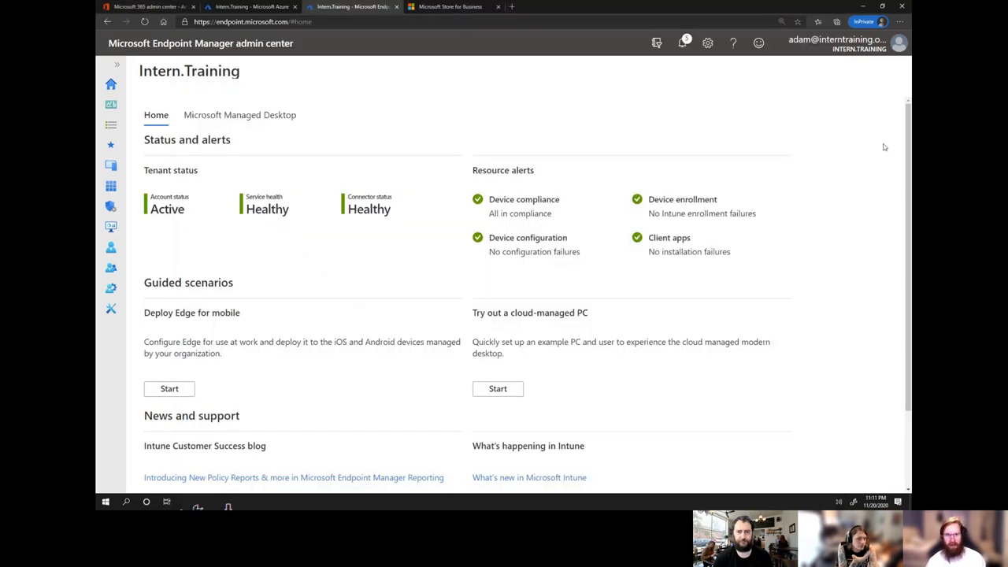
Open Devices > Enroll devices > Windows Autopilot devices to find the imported Virtual Machine.
click(884, 144)
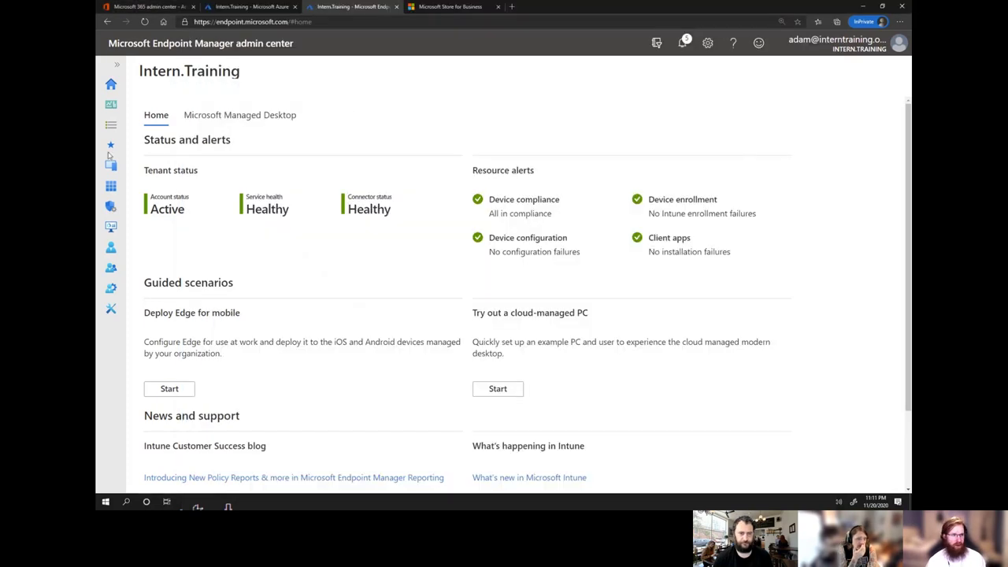
click(111, 165)
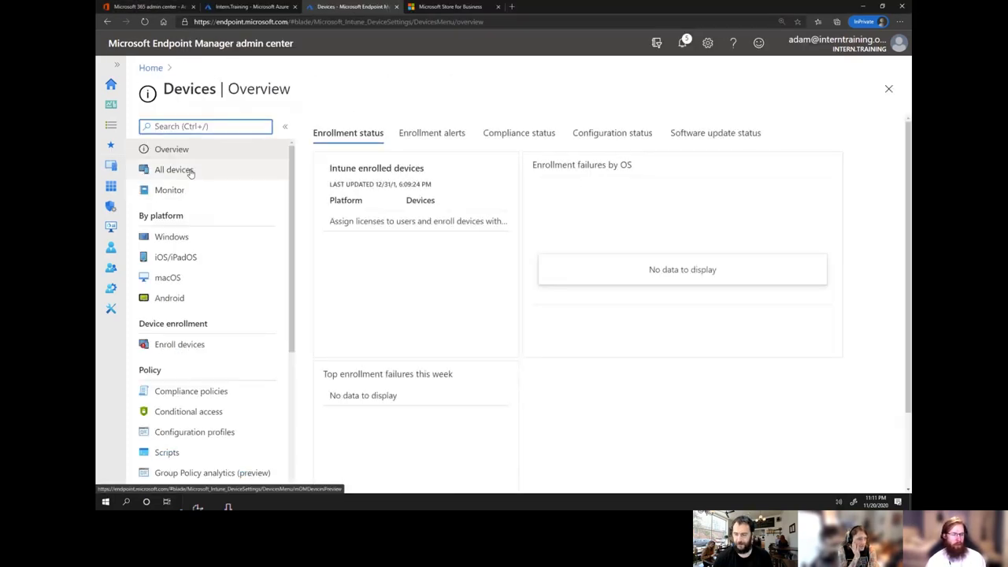
click(182, 344)
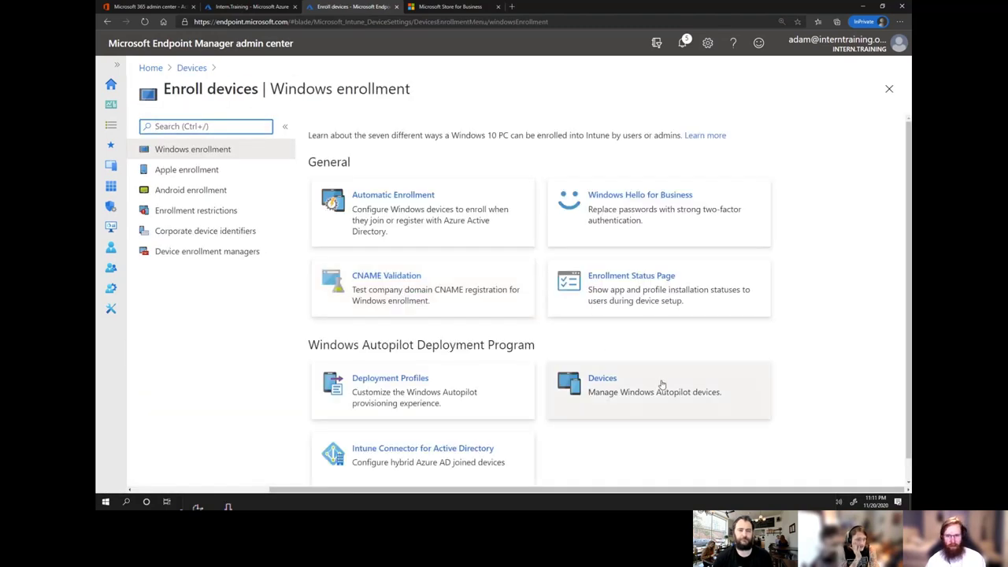
click(661, 384)
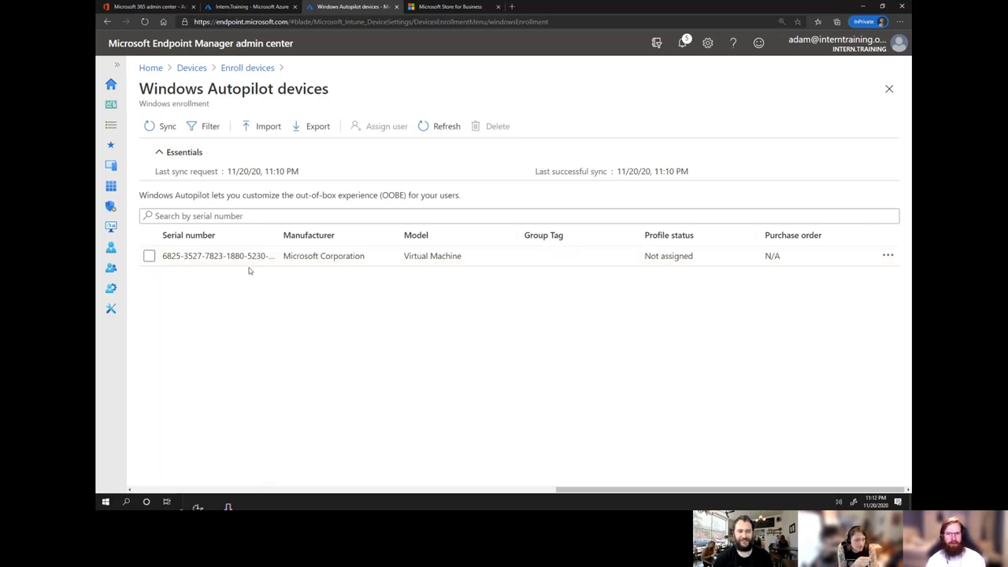
Check the imported device's properties and confirm it is listed in the StarPower group's members.
click(176, 260)
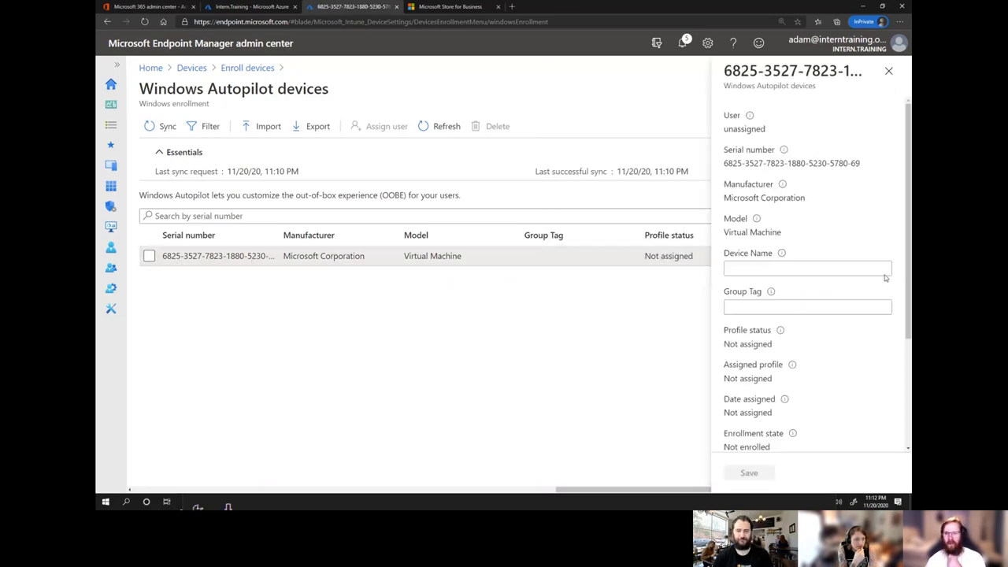
scroll(890, 398, down, 3)
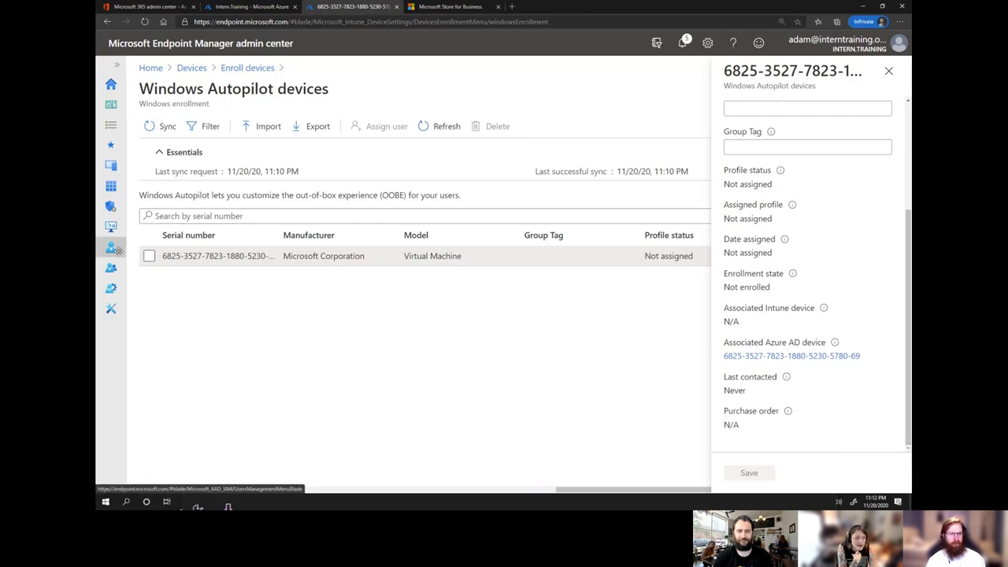
click(117, 65)
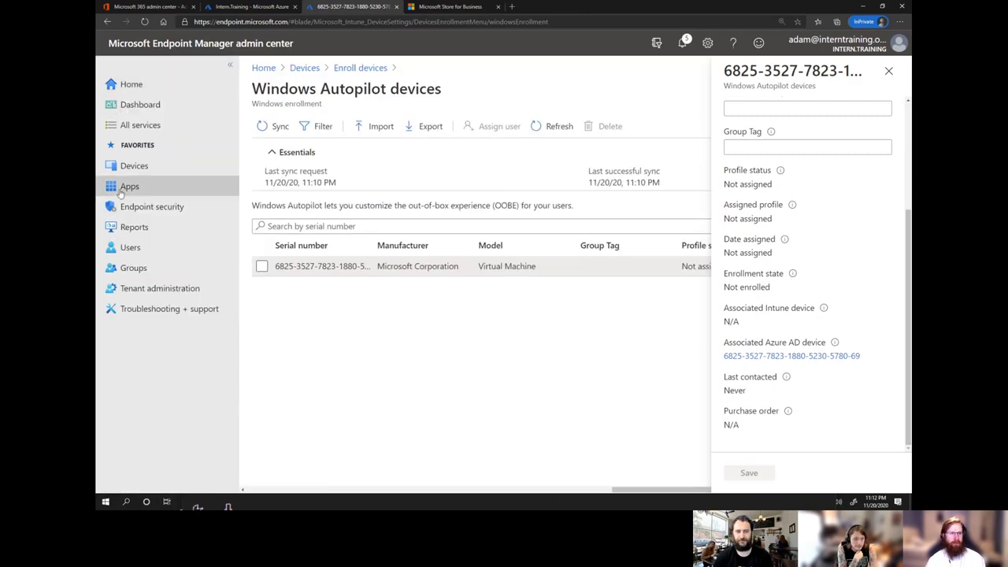
click(133, 267)
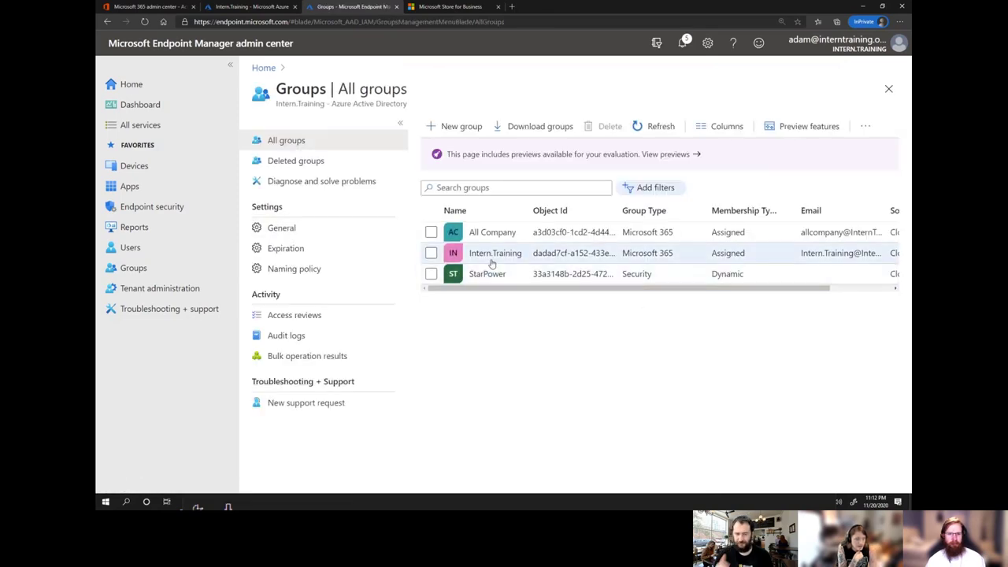
click(488, 274)
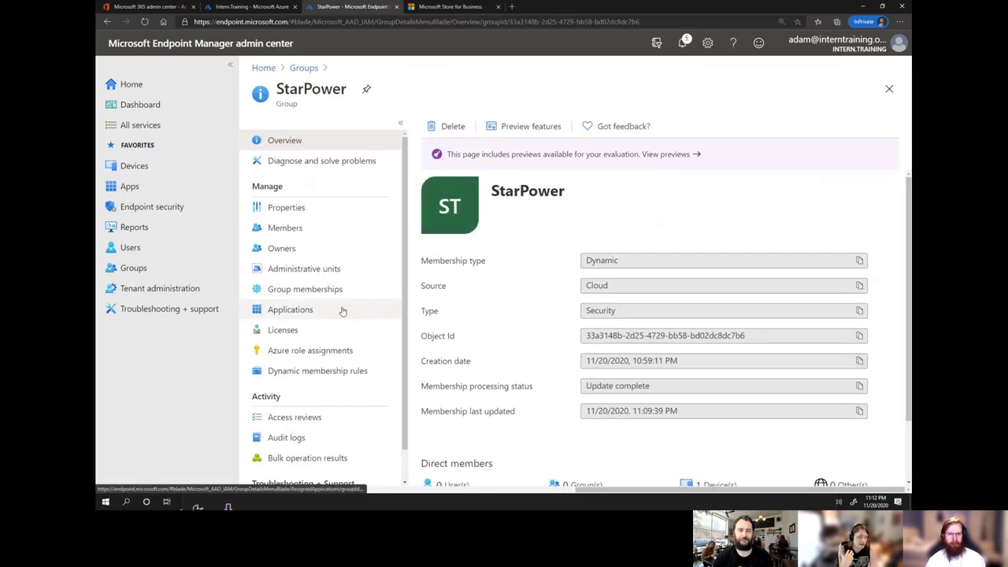
click(285, 228)
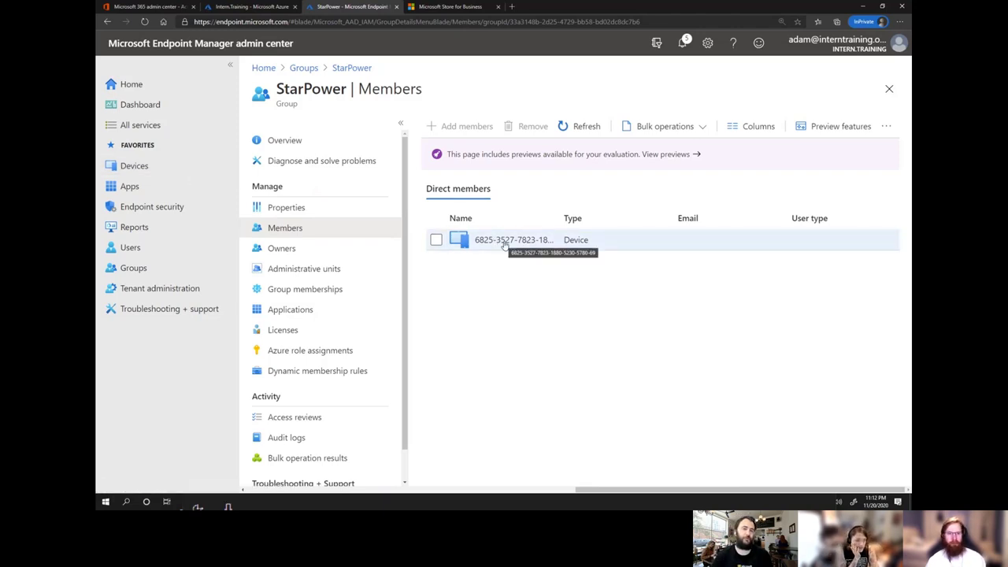
click(151, 172)
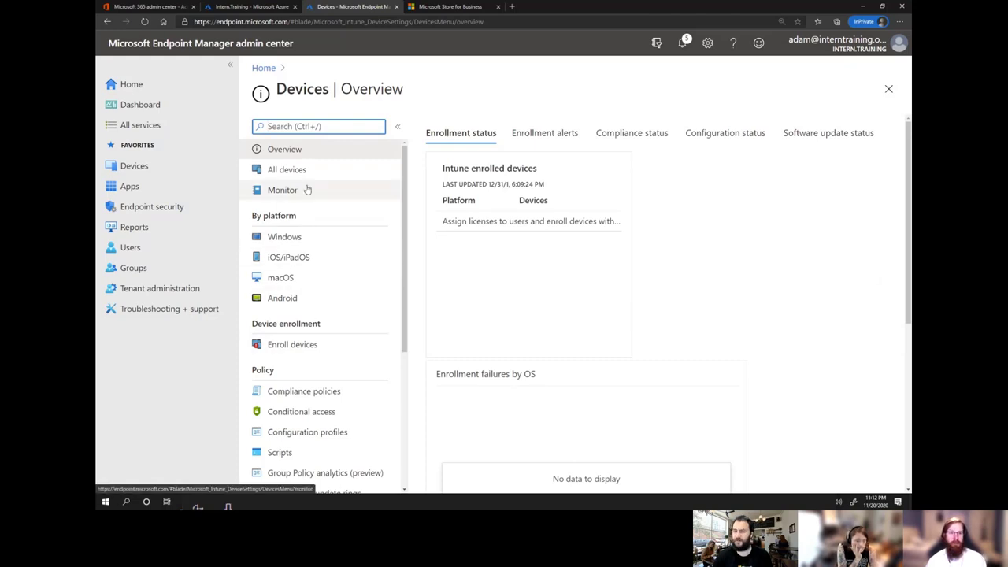
Sync the Windows Autopilot devices list with the service and refresh it twice.
click(307, 347)
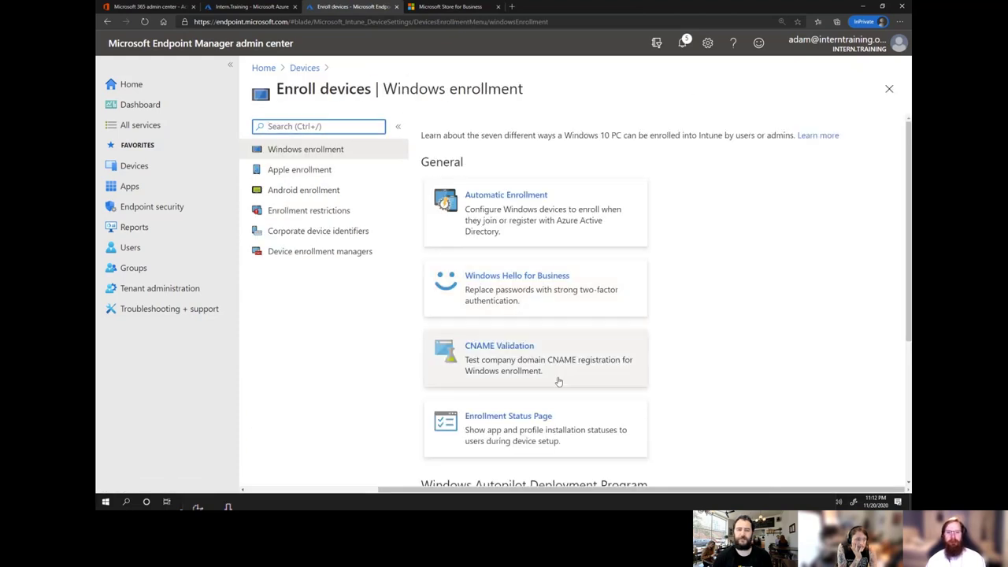
scroll(551, 398, down, 1)
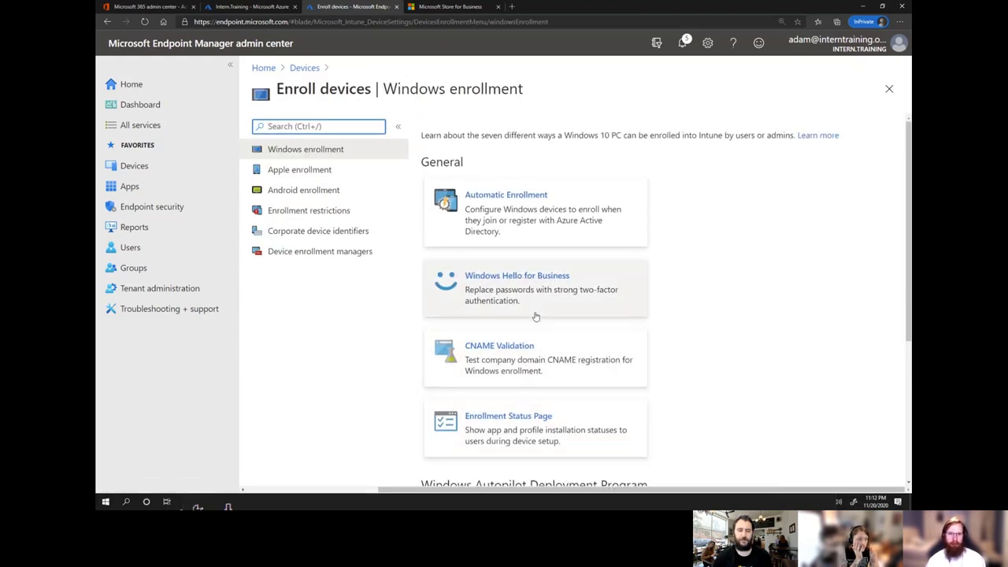
scroll(540, 333, down, 2)
click(516, 433)
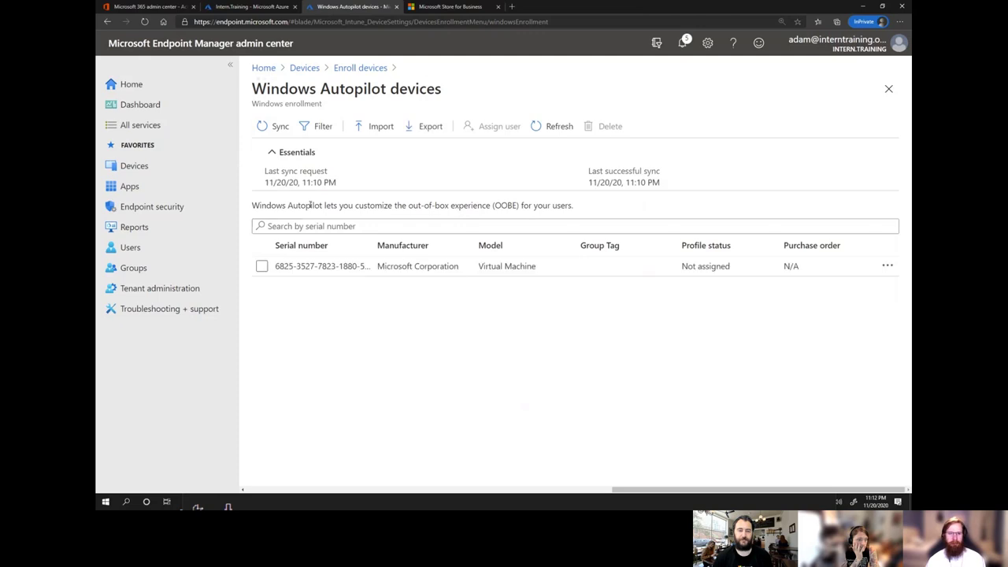
click(279, 126)
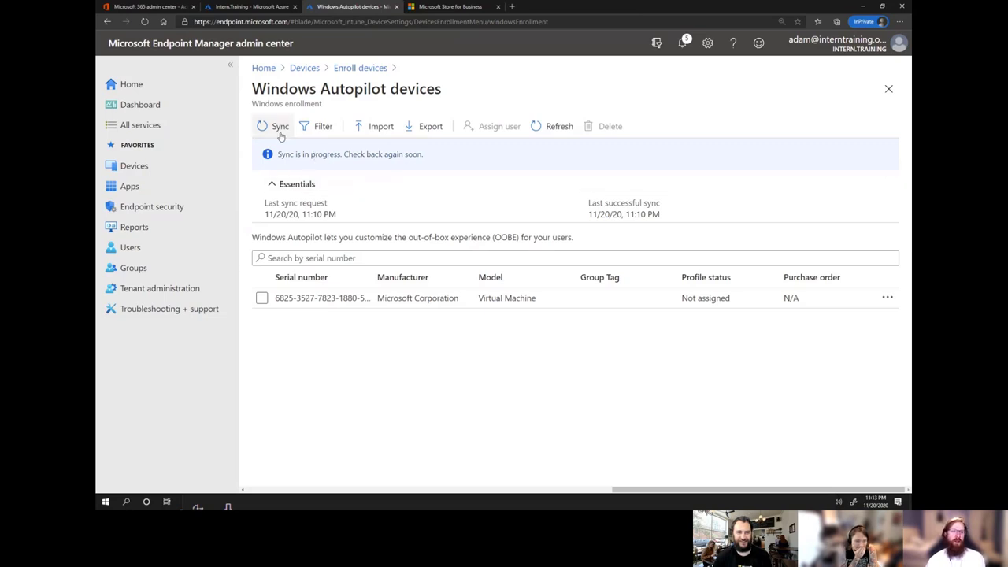
click(683, 44)
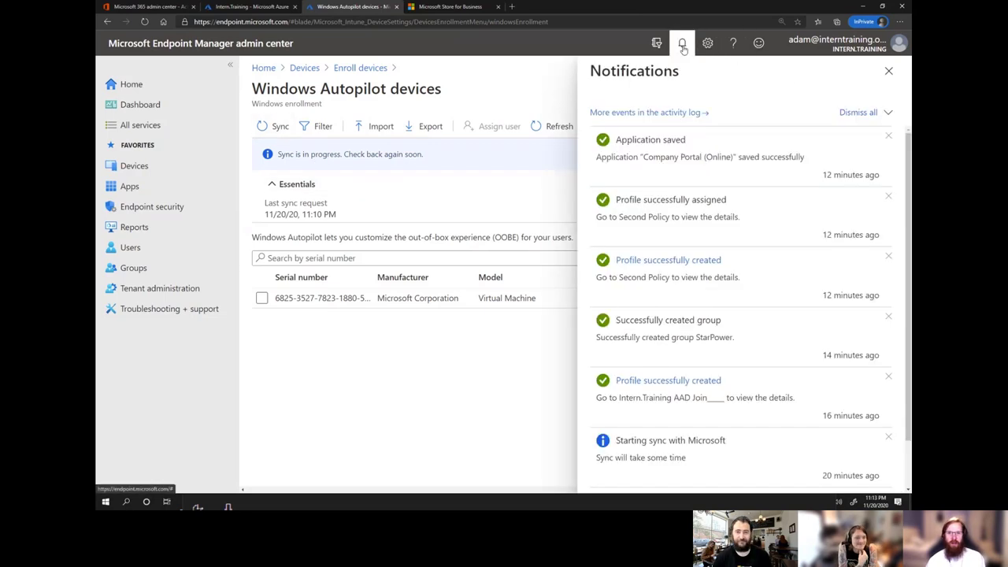
click(682, 46)
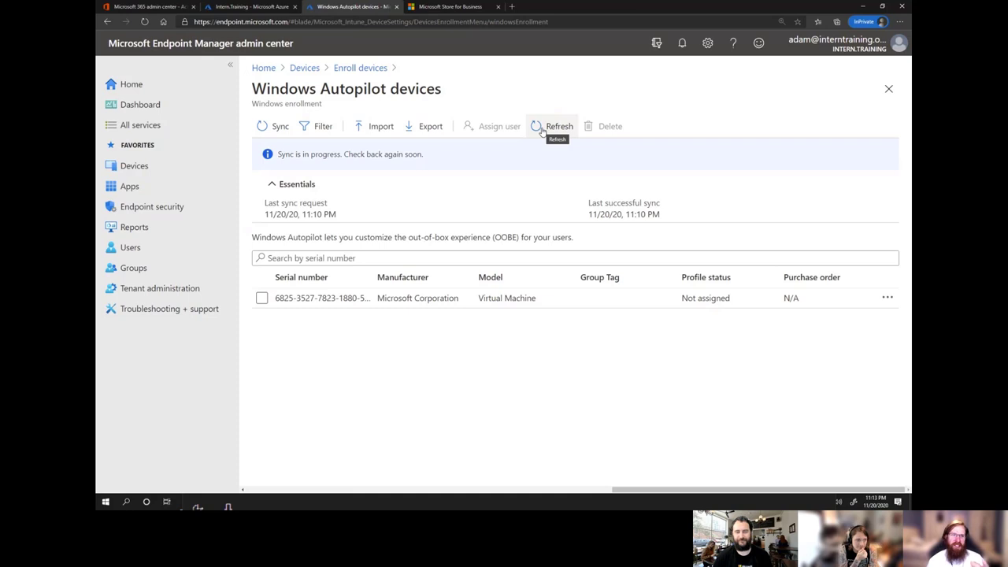
click(542, 131)
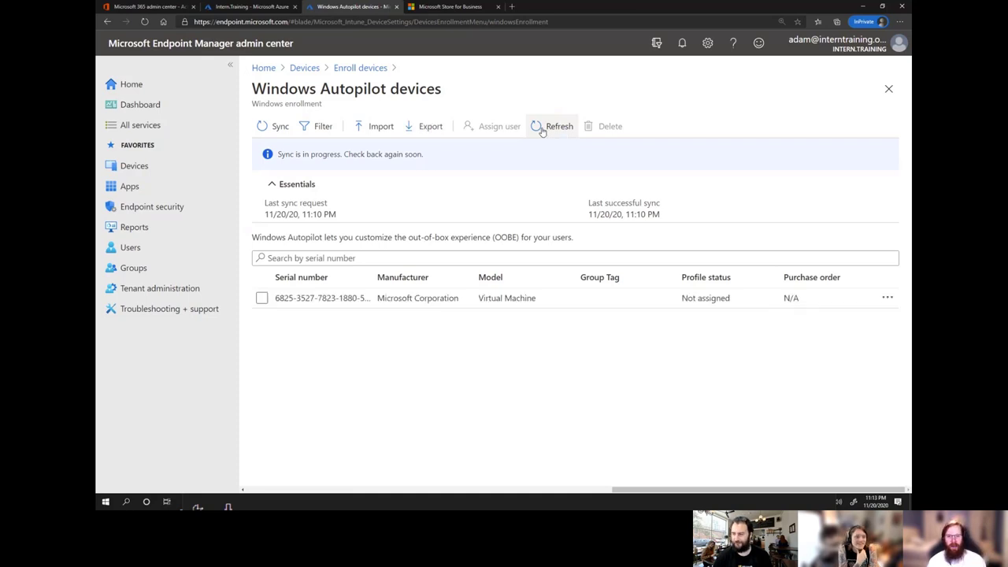
click(542, 131)
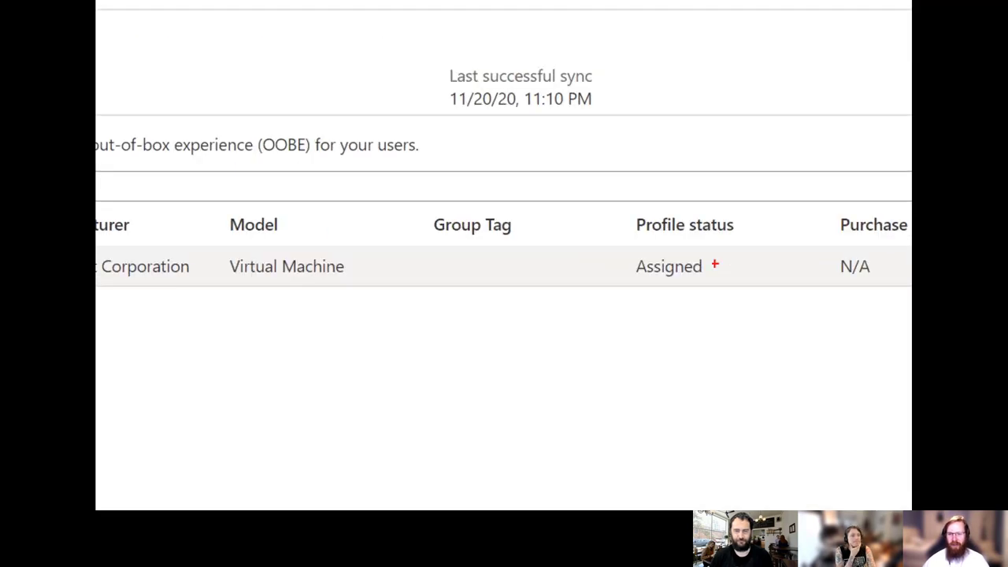
Open the Virtual Machine's details to confirm the Intern.Training AAD Join profile is assigned.
mouse_move(623, 245)
mouse_down()
mouse_move(693, 283)
mouse_move(729, 287)
mouse_up()
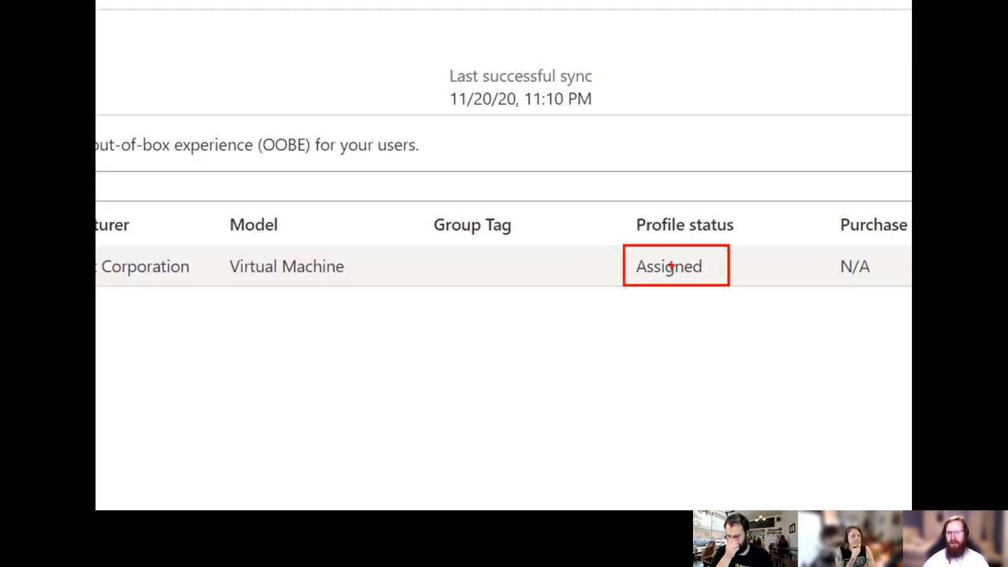
key(Escape)
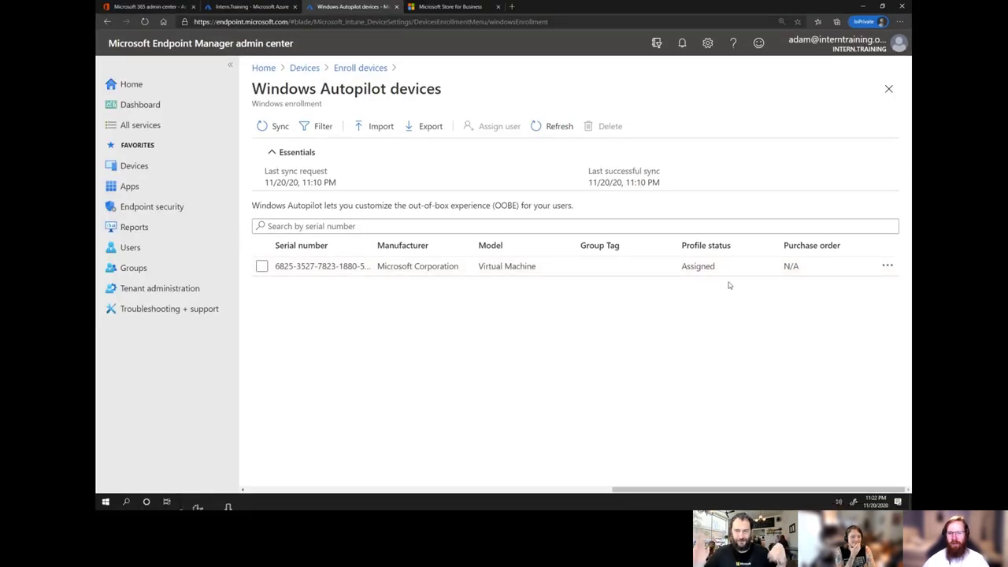
click(513, 274)
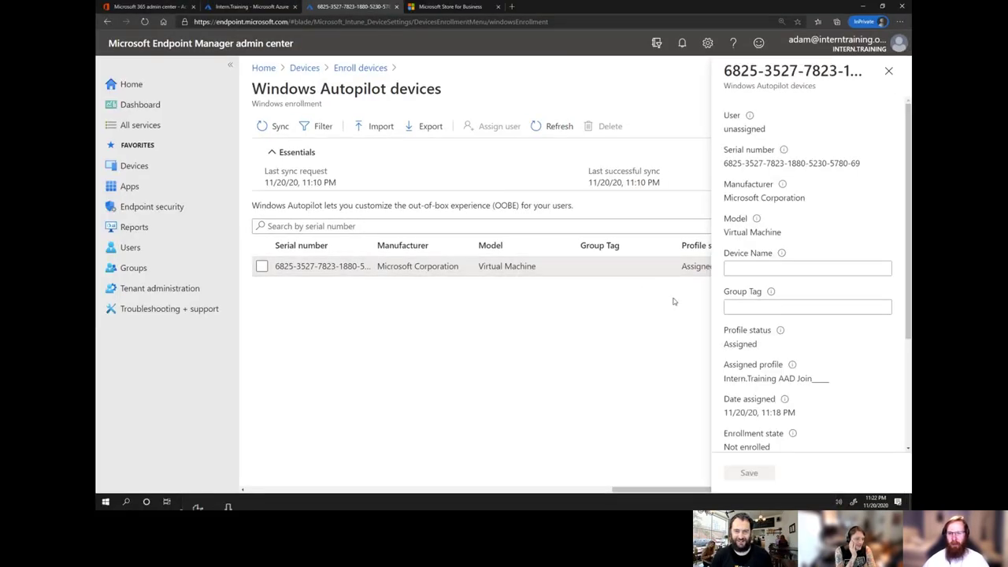
scroll(791, 340, down, 3)
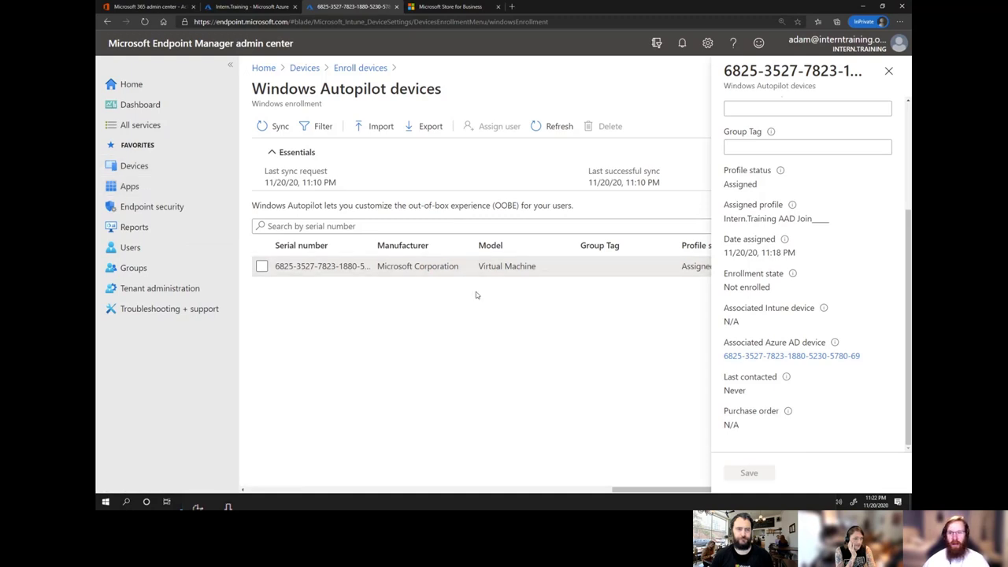
Assign the tenant's admin account as the VM's Autopilot user, save, and refresh the list.
click(888, 71)
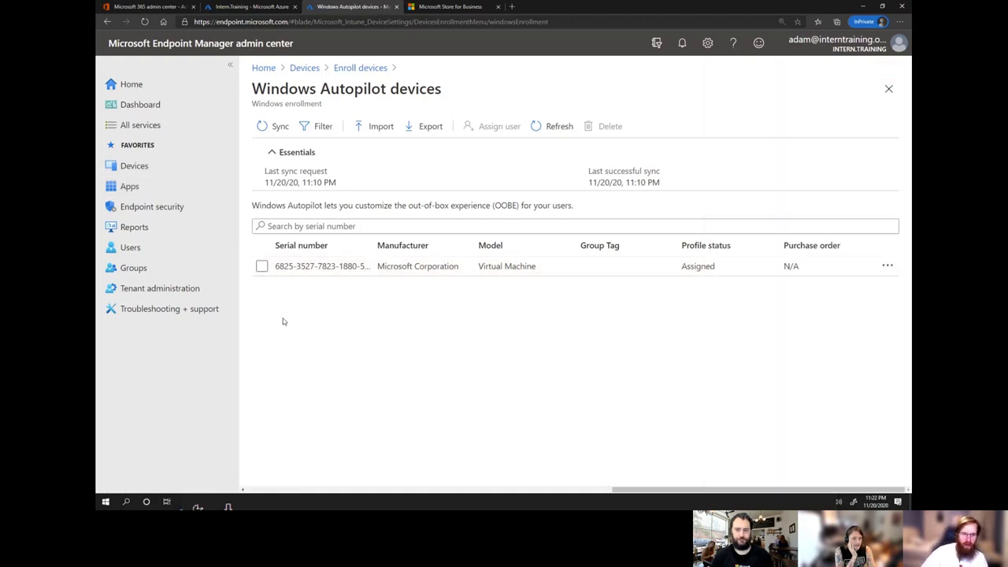
click(261, 266)
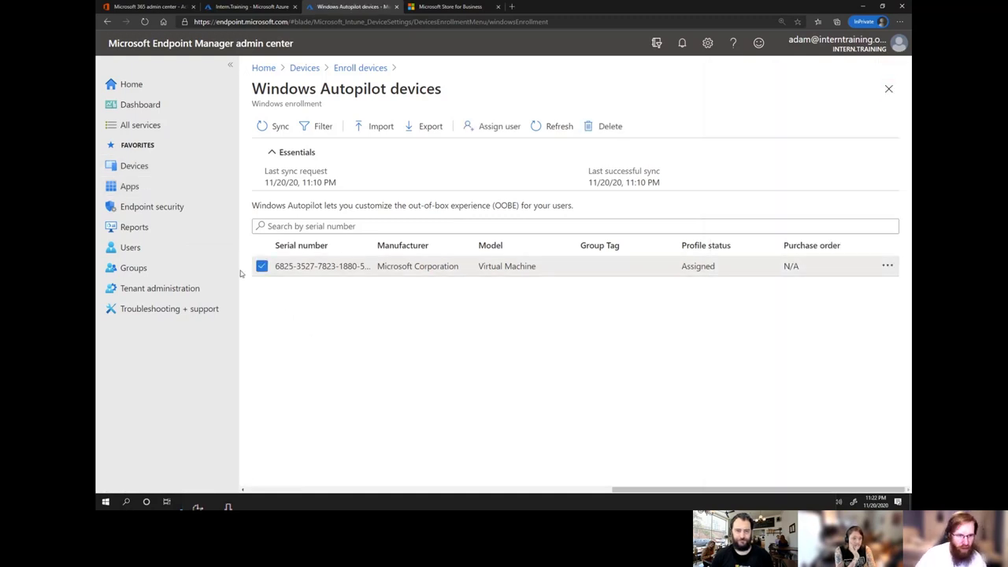
click(498, 129)
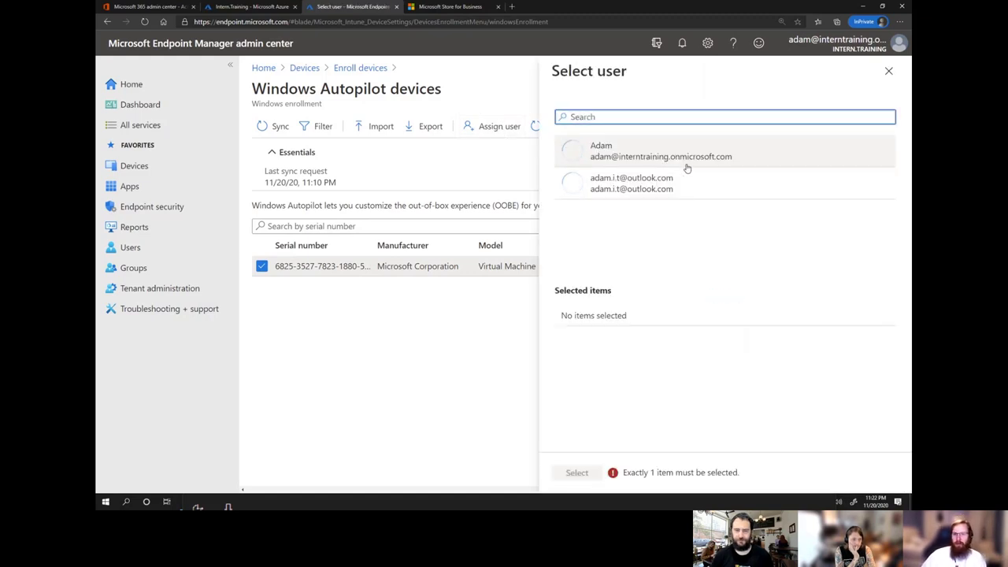
click(686, 167)
click(597, 474)
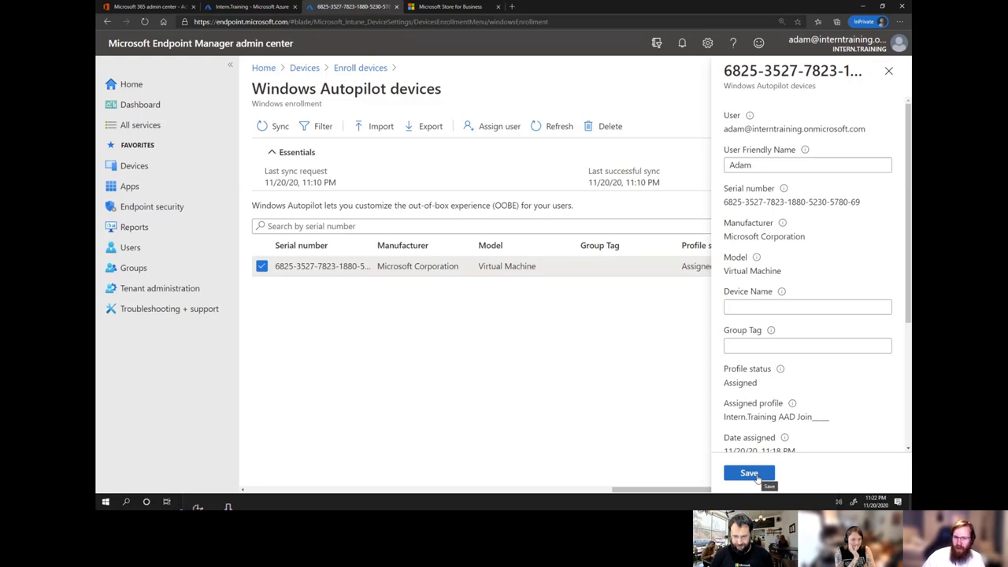
click(758, 478)
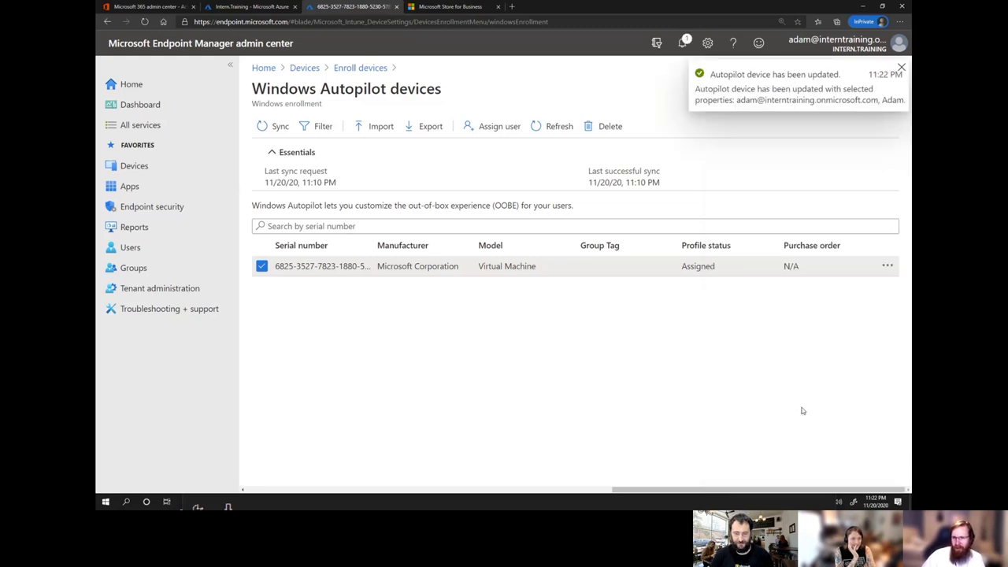
click(539, 133)
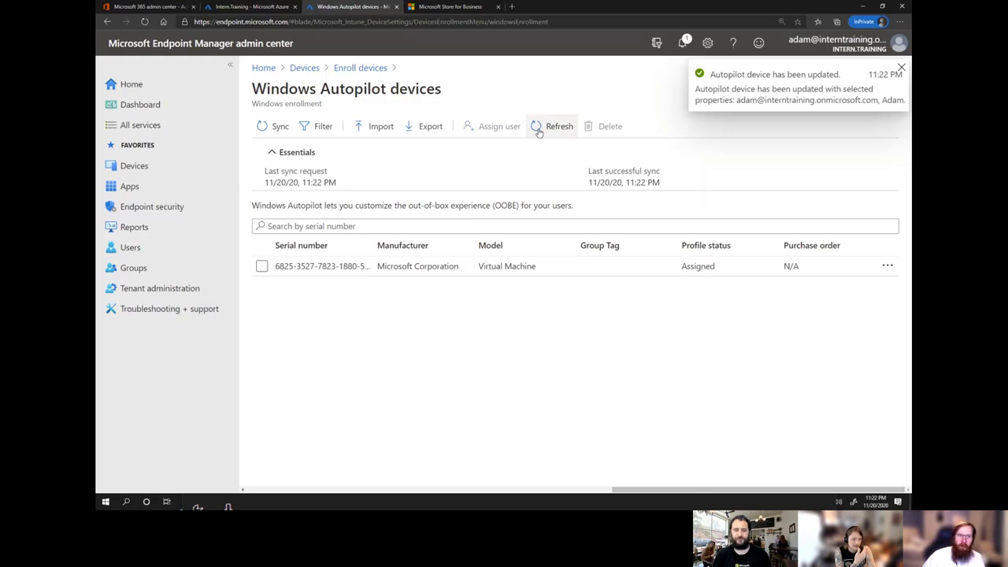
Set the VM device's Group Tag to PopThemTags and save it.
click(544, 270)
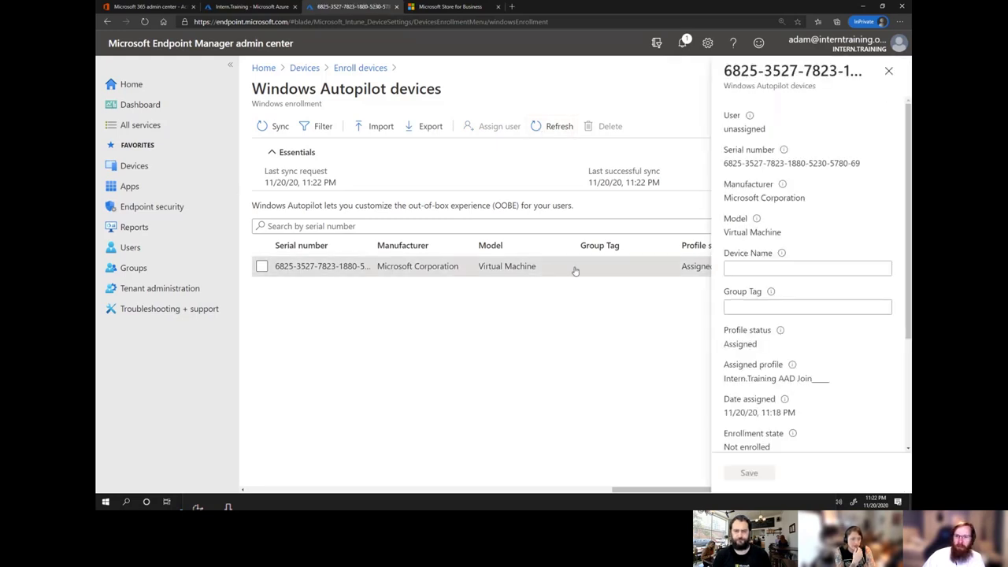
click(737, 306)
mouse_move(774, 293)
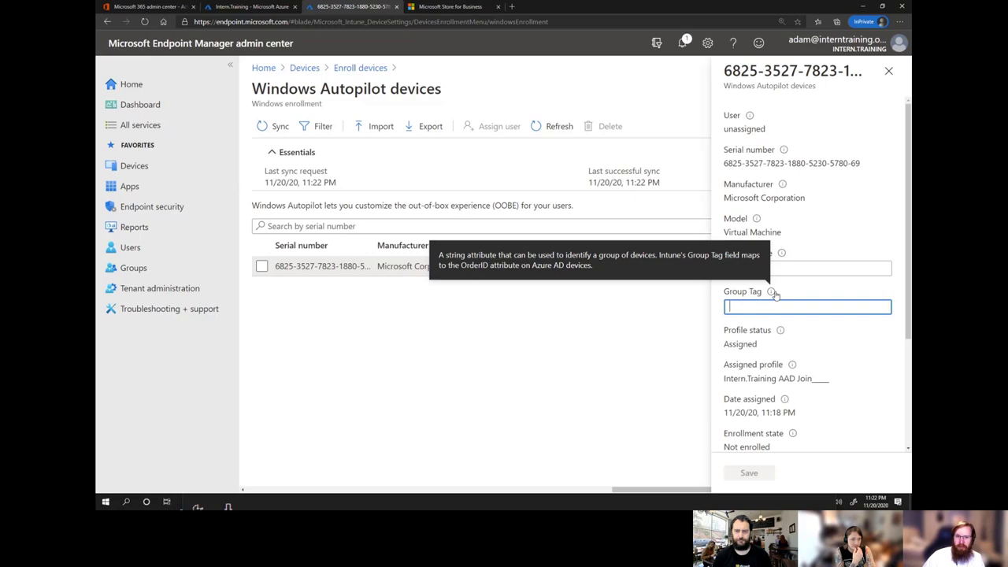
text(Po)
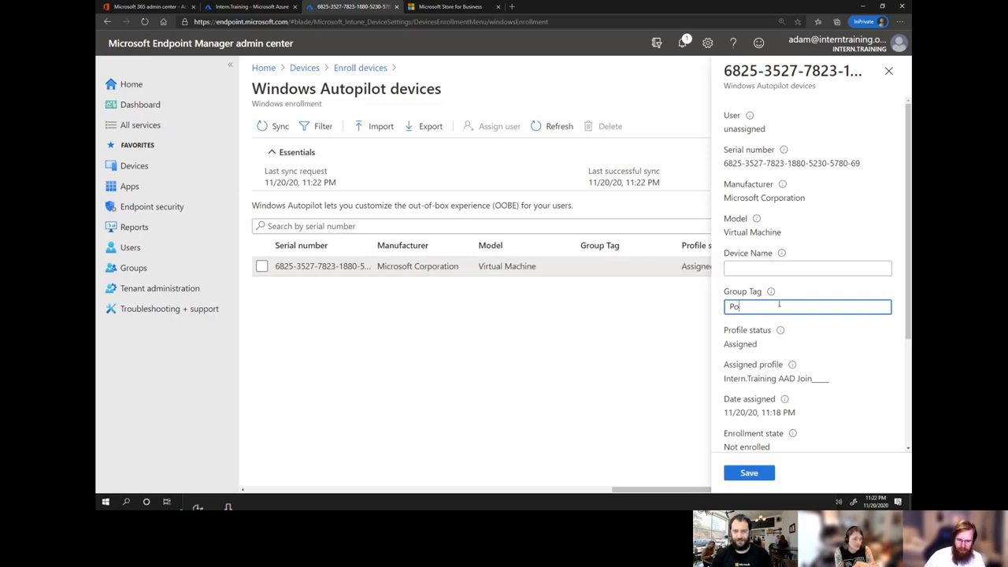
text(pThemTags)
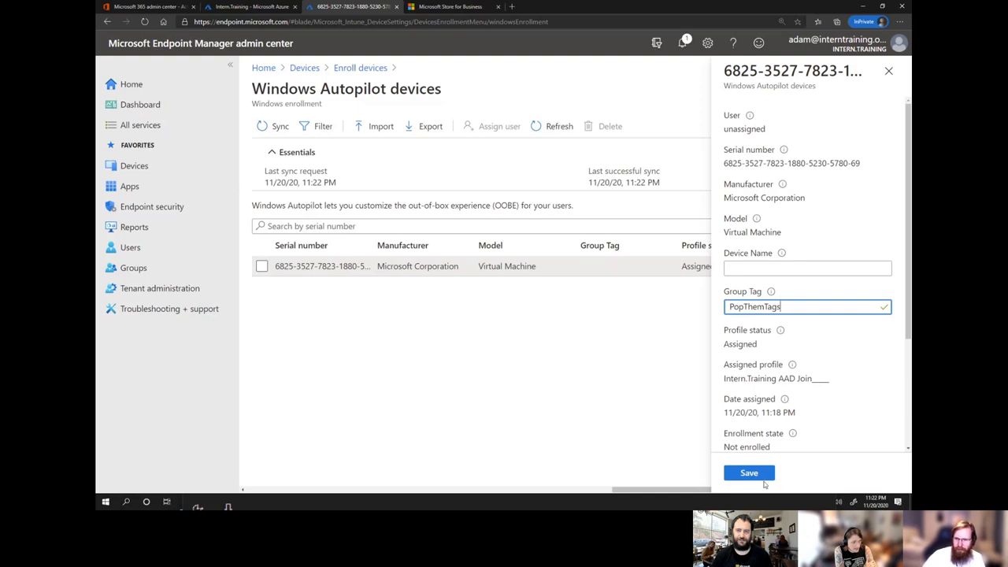
click(762, 476)
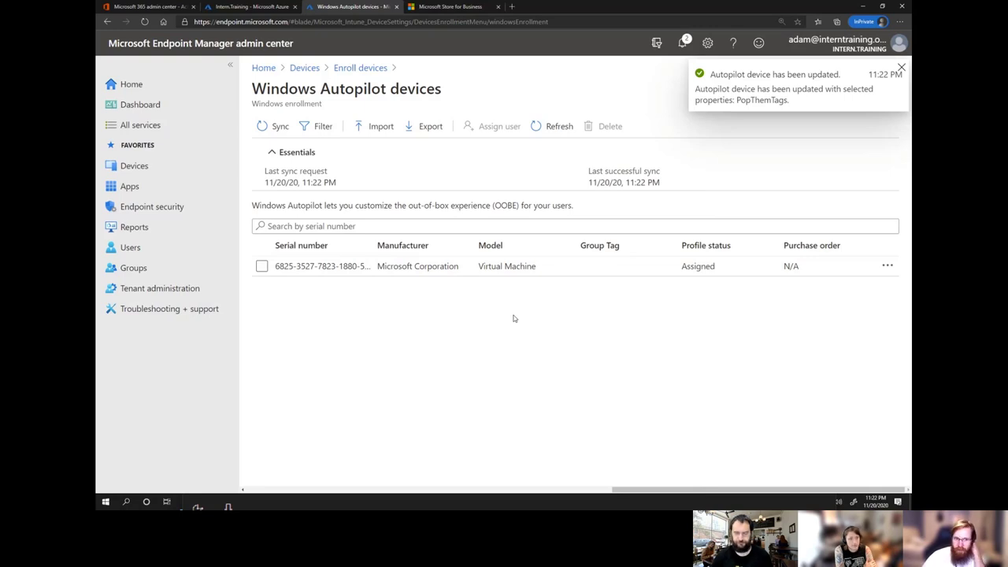
Check the VM appears under the Intern.Training AAD Join profile's Assigned devices, then minimize the browser.
click(143, 170)
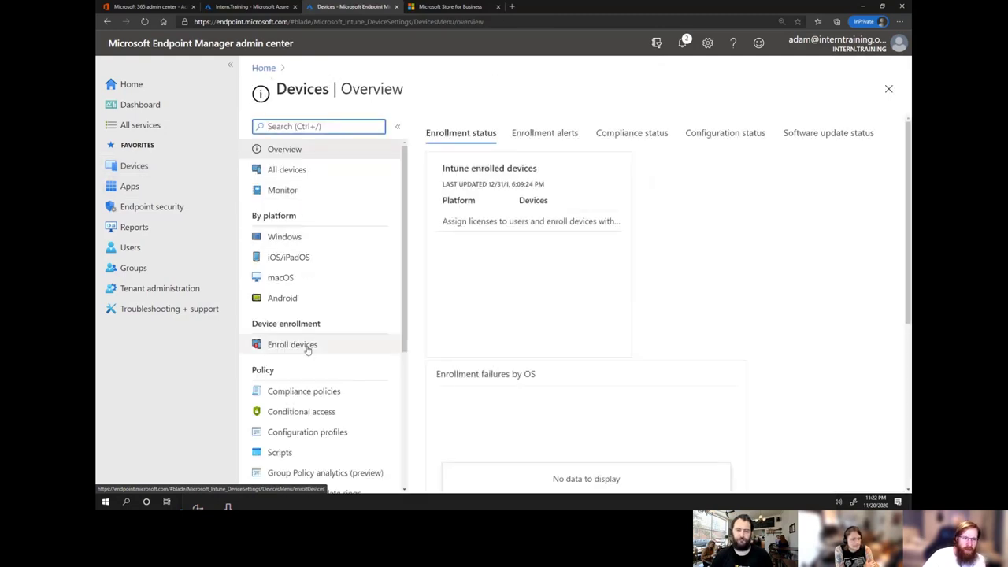
click(307, 349)
scroll(548, 310, down, 2)
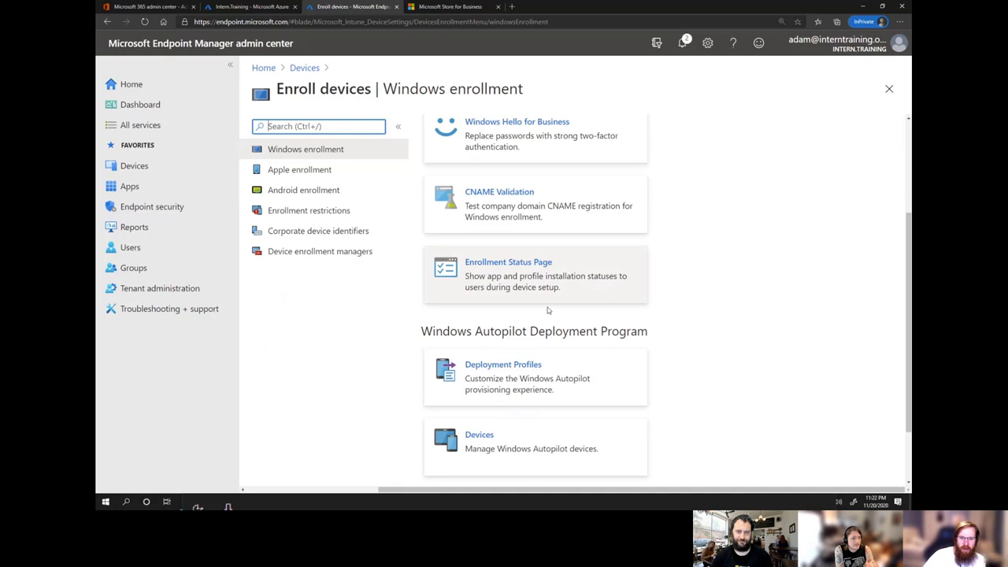
click(570, 358)
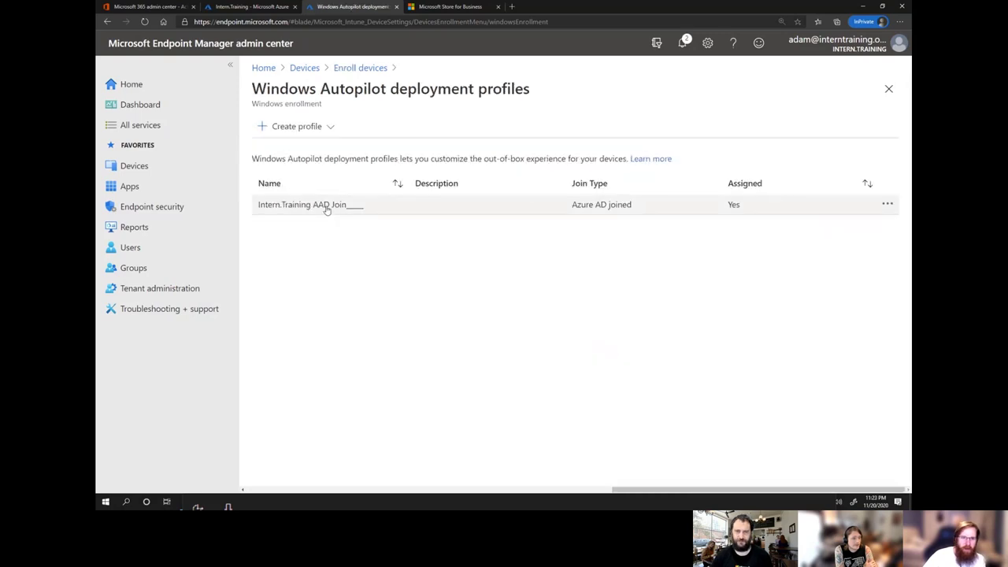
click(327, 205)
click(297, 220)
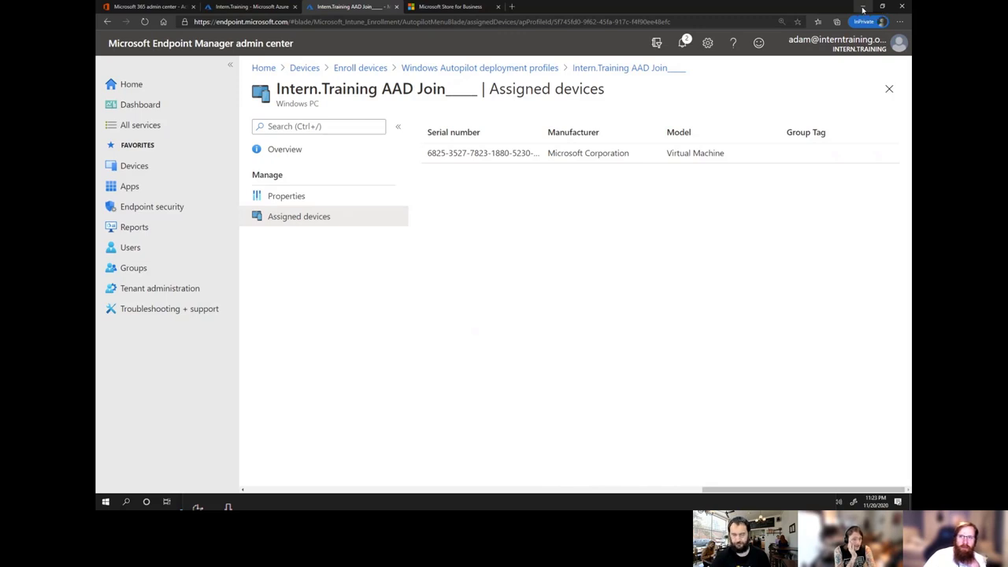
click(863, 8)
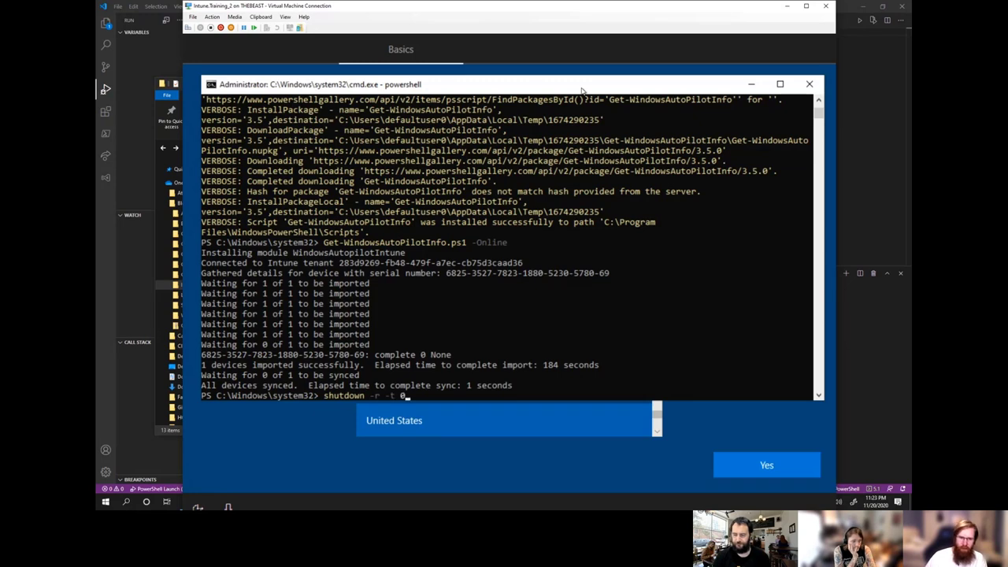
Run shutdown -r -t 0 in the VM's PowerShell to restart it immediately.
key(Return)
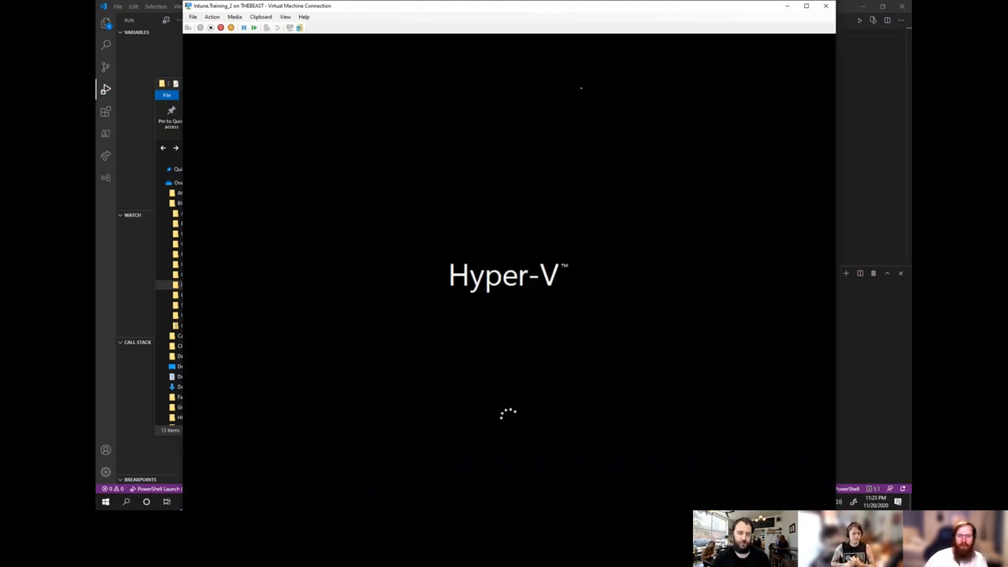
click(286, 16)
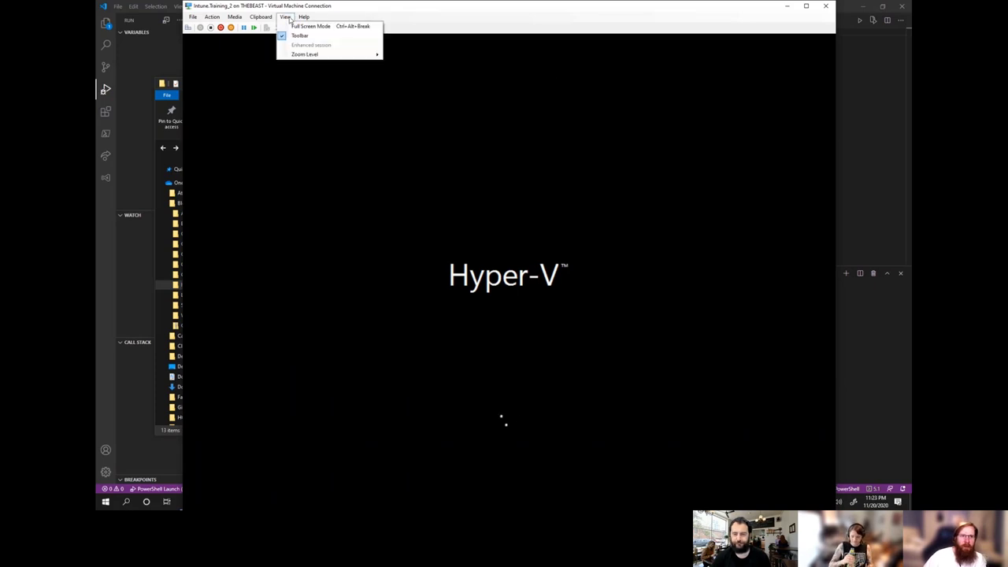
click(405, 14)
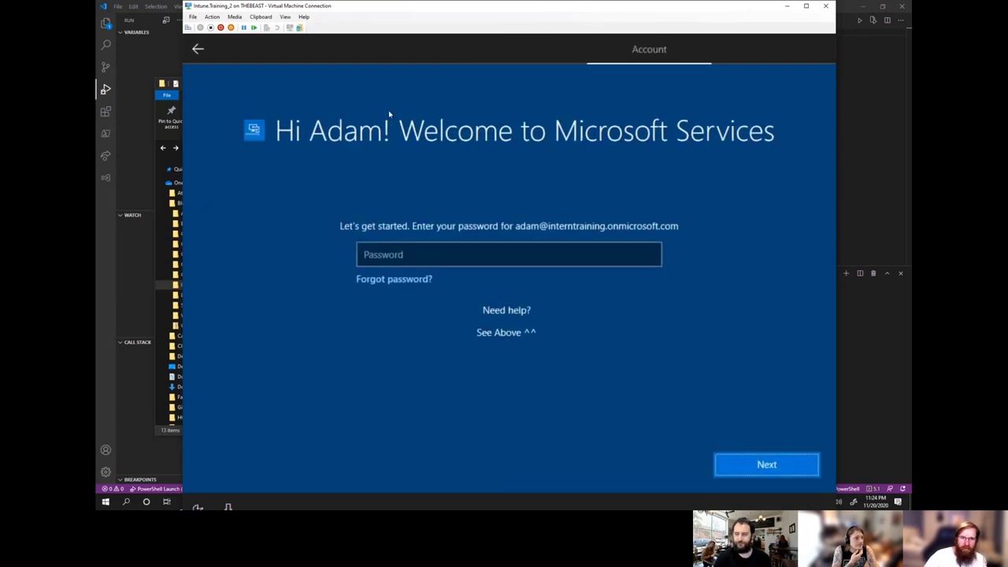
Enter the assigned user's account password in the Password box.
click(554, 255)
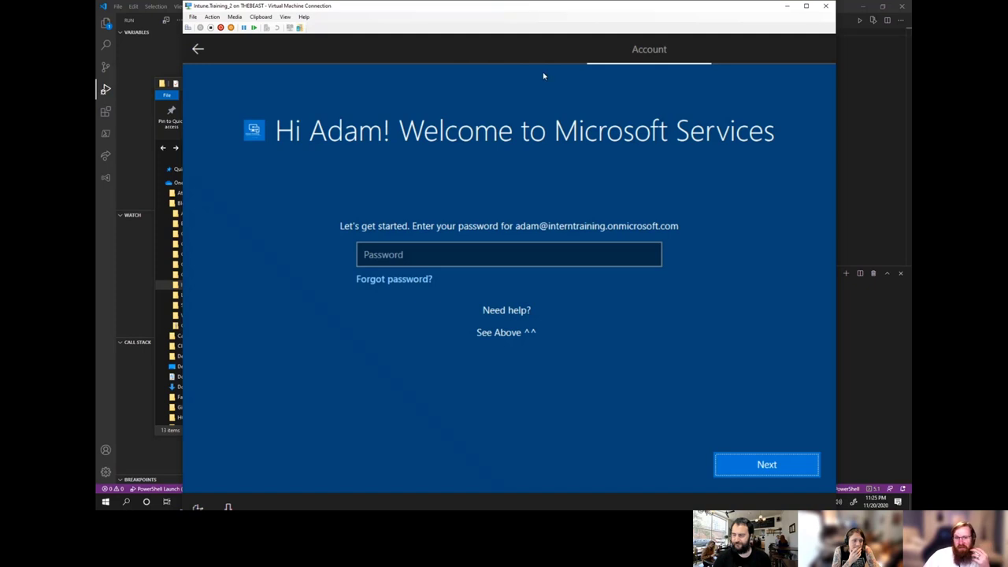
click(456, 252)
text(***********)
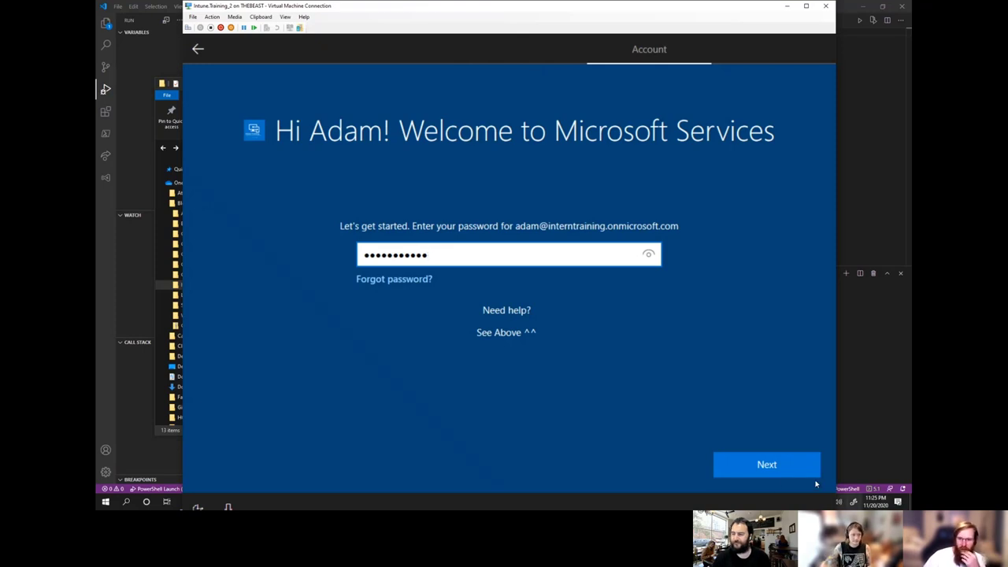
Submit the password and let Autopilot setup continue provisioning.
click(792, 469)
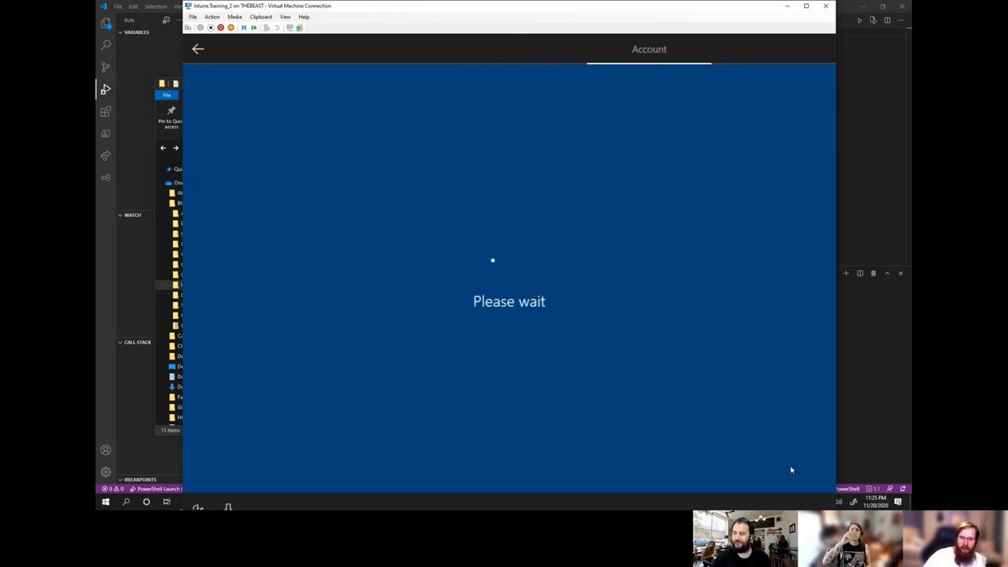